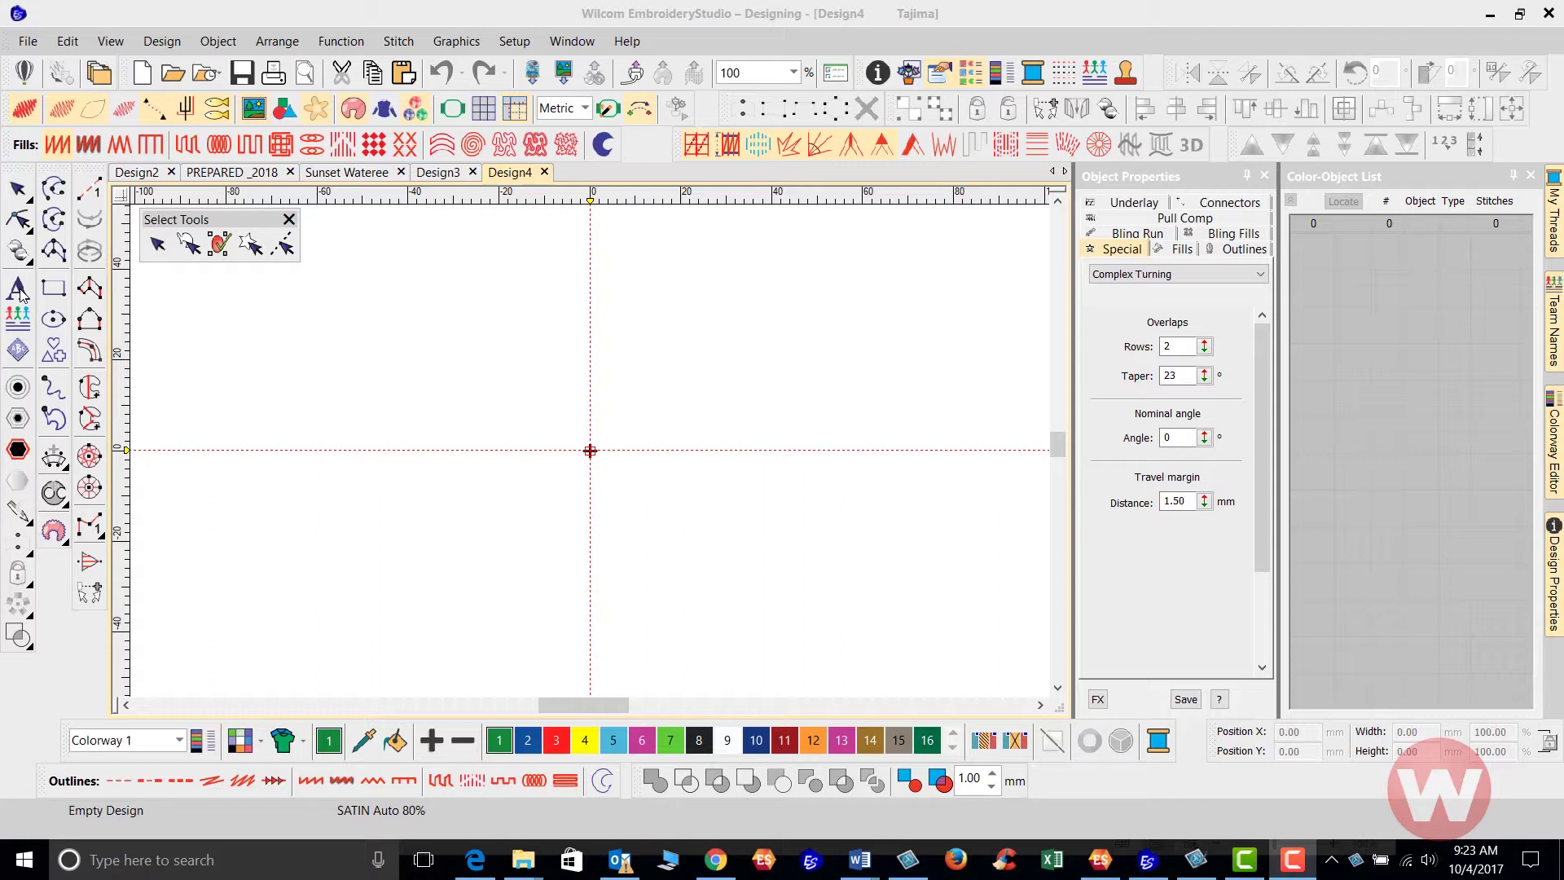
- Create a new lettering object with the text "Scooby Doo Where Are You?"
left_click(19, 295)
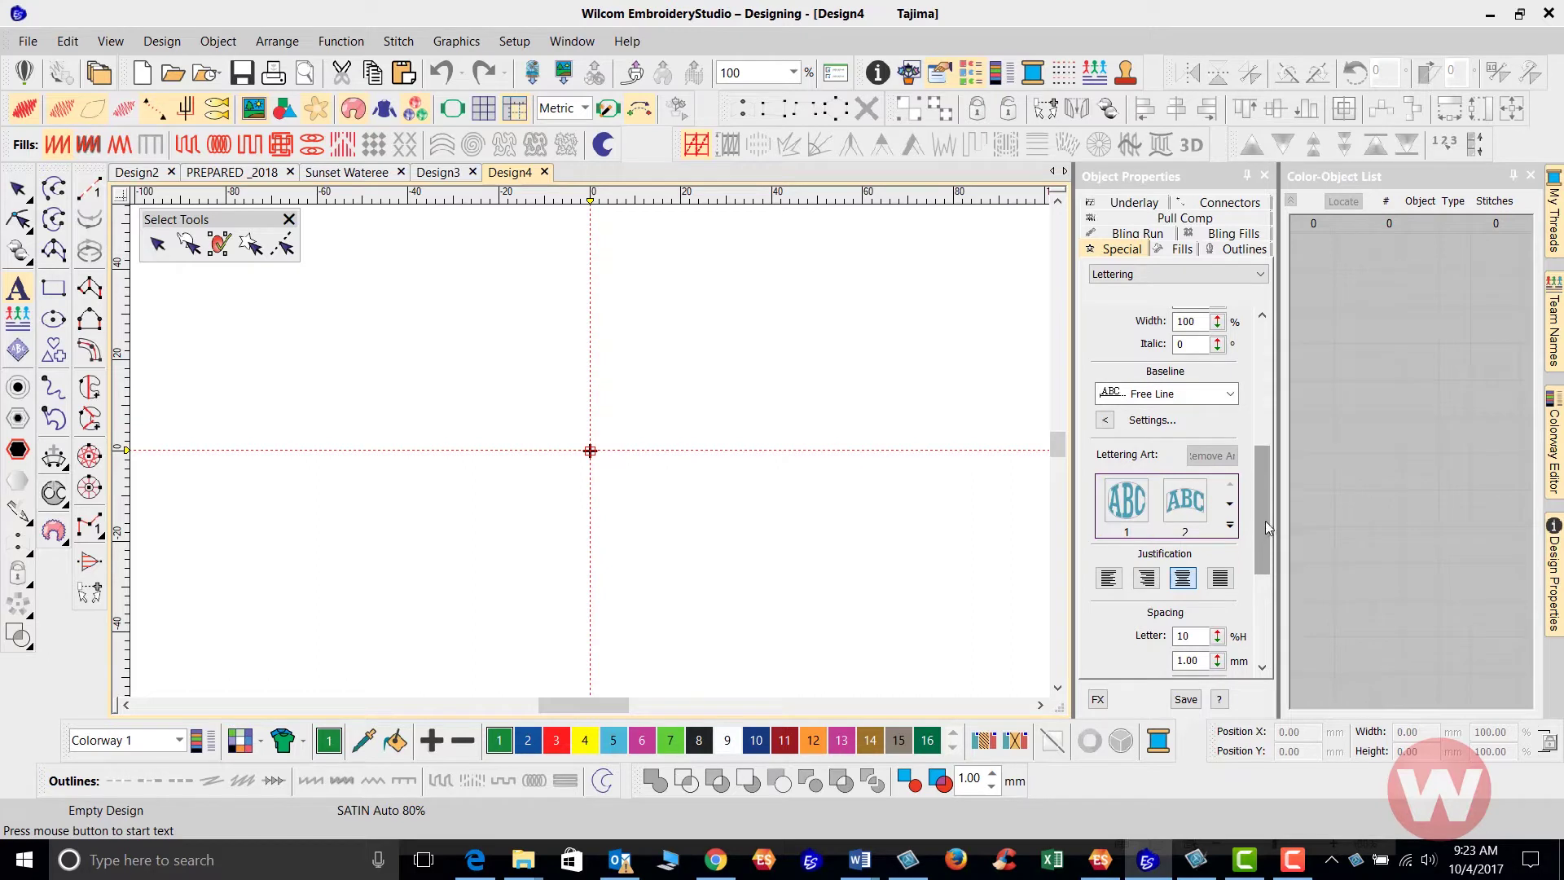
left_click_drag(1264, 476, 1242, 356)
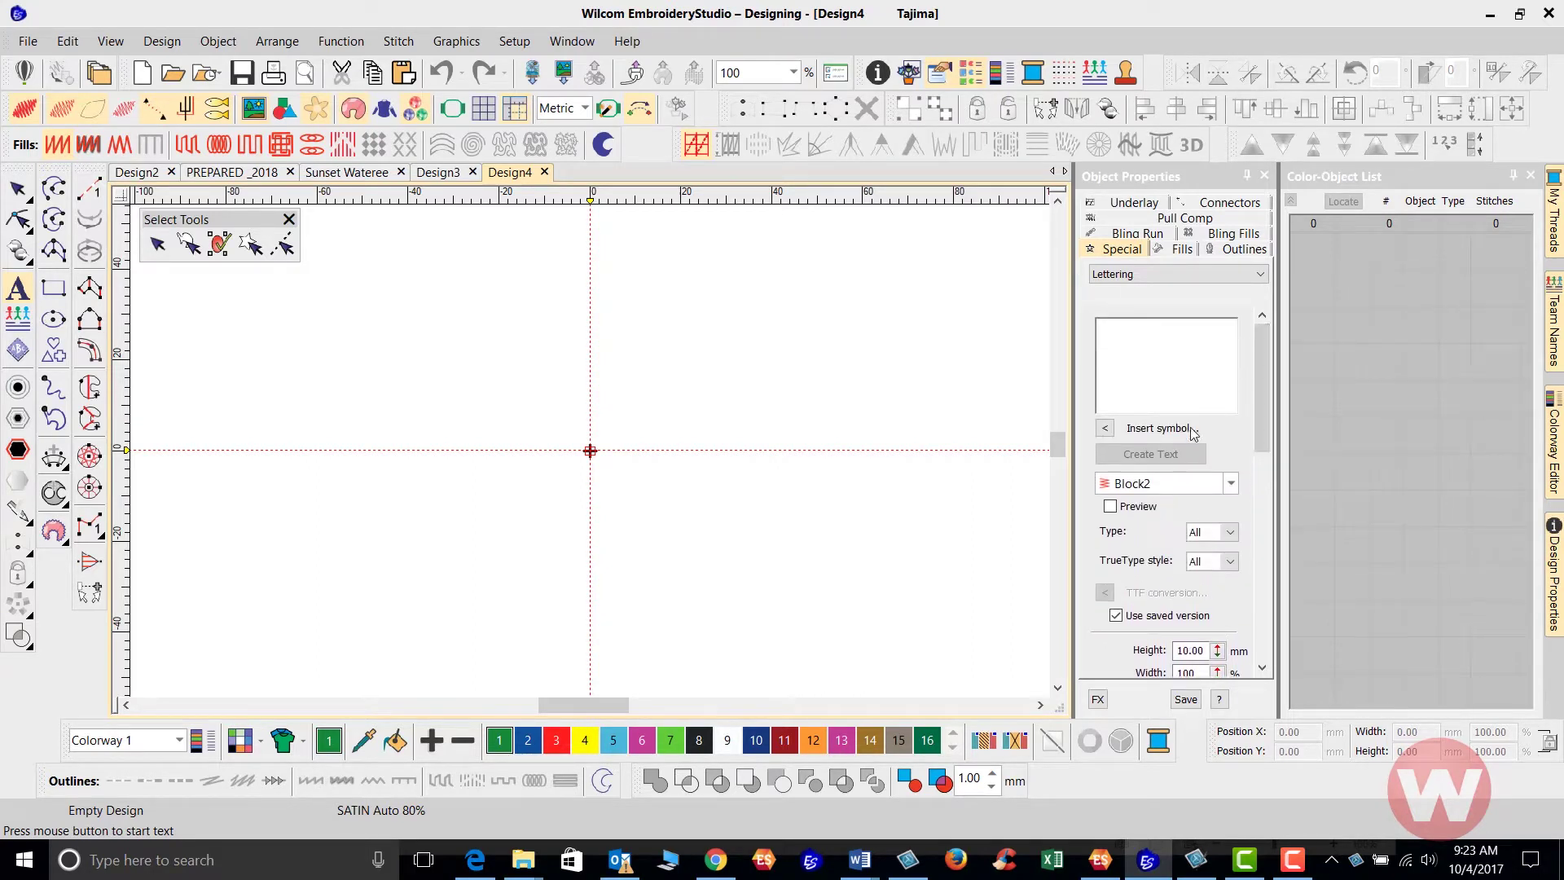
left_click(1108, 334)
type("S")
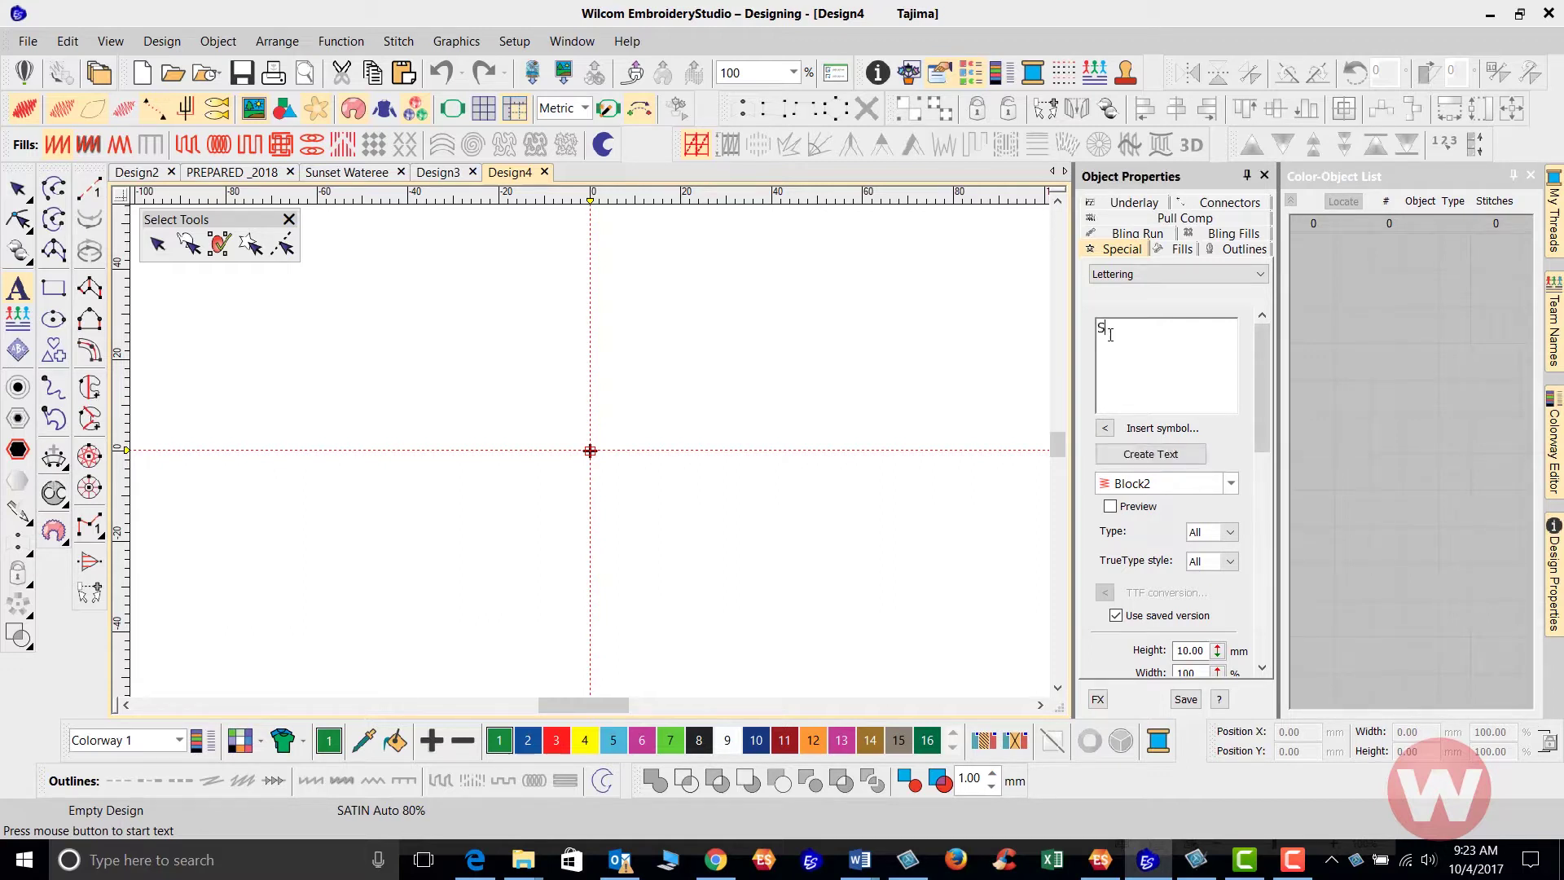
type("cooby Doo Where Are You?")
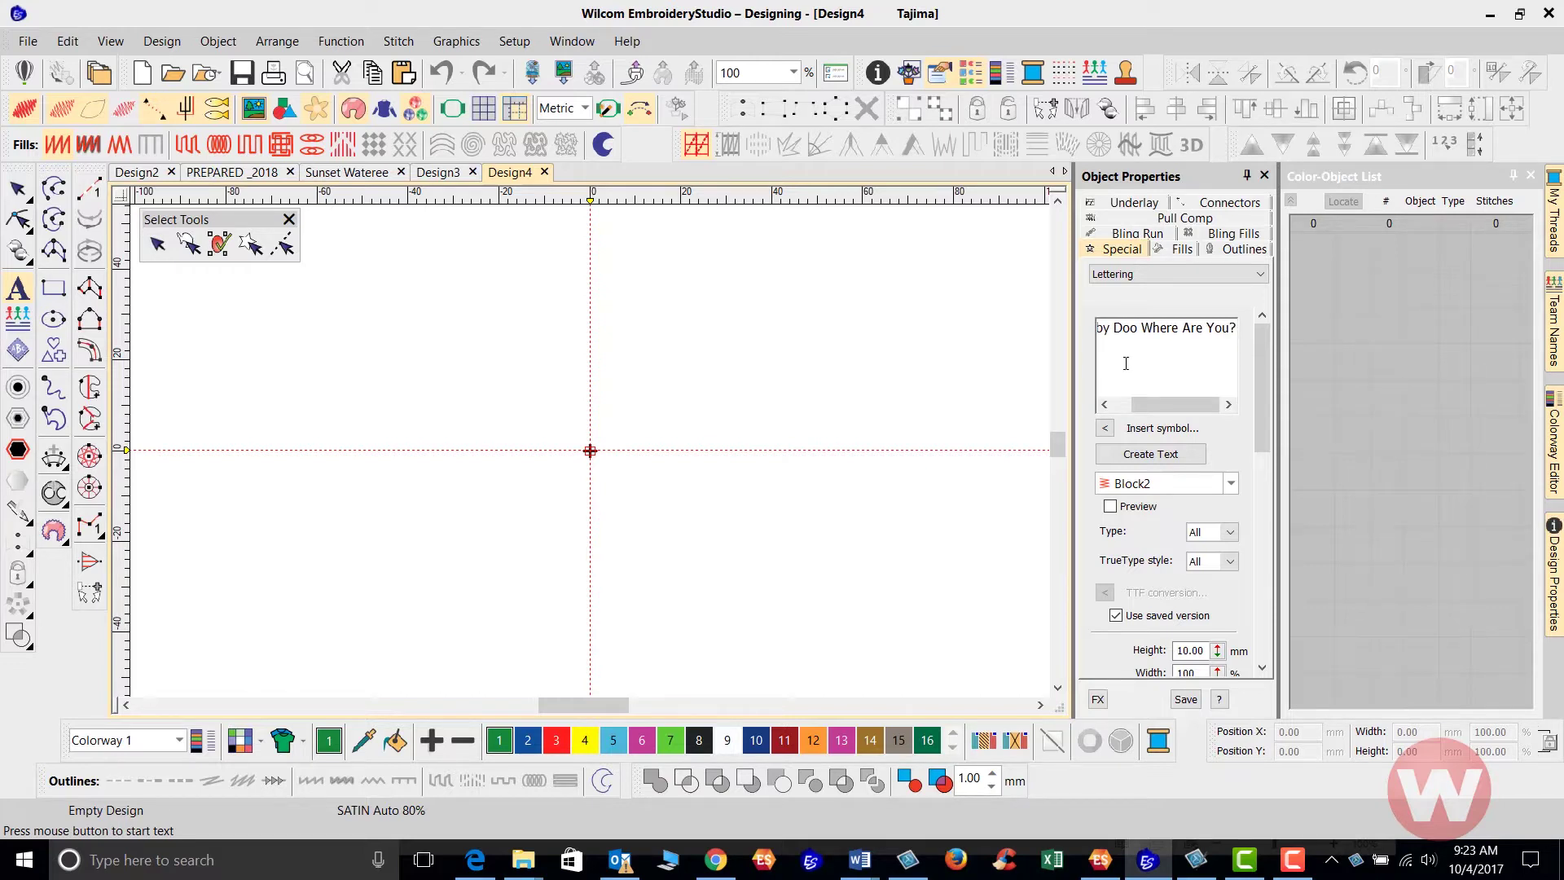
left_click(1149, 457)
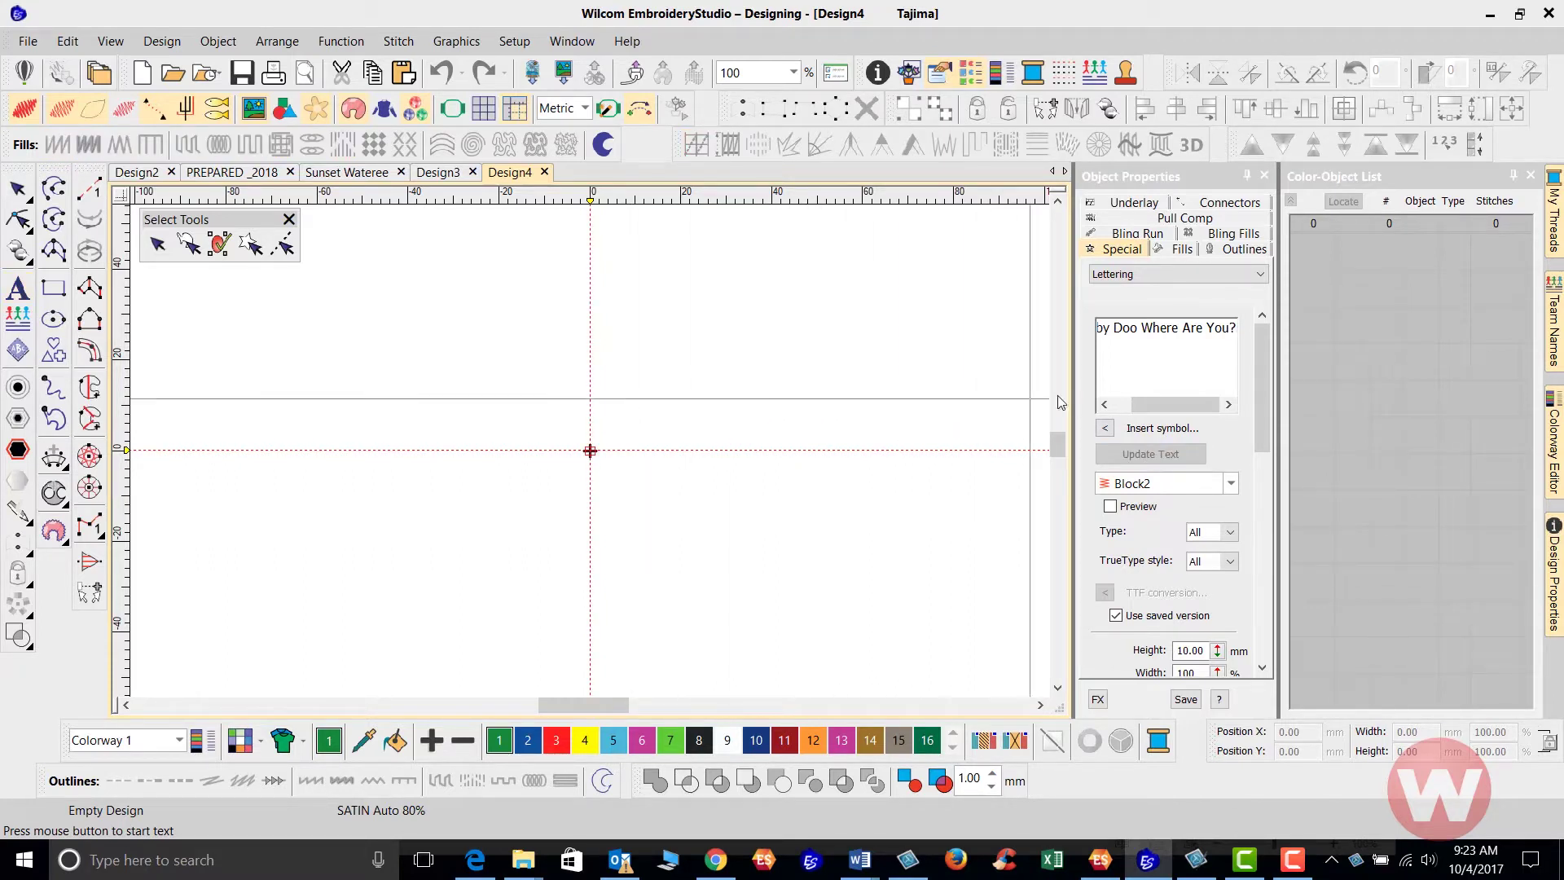
- Choose the Free Line baseline and place the lettering at the origin of the design
left_click_drag(1260, 370, 1263, 476)
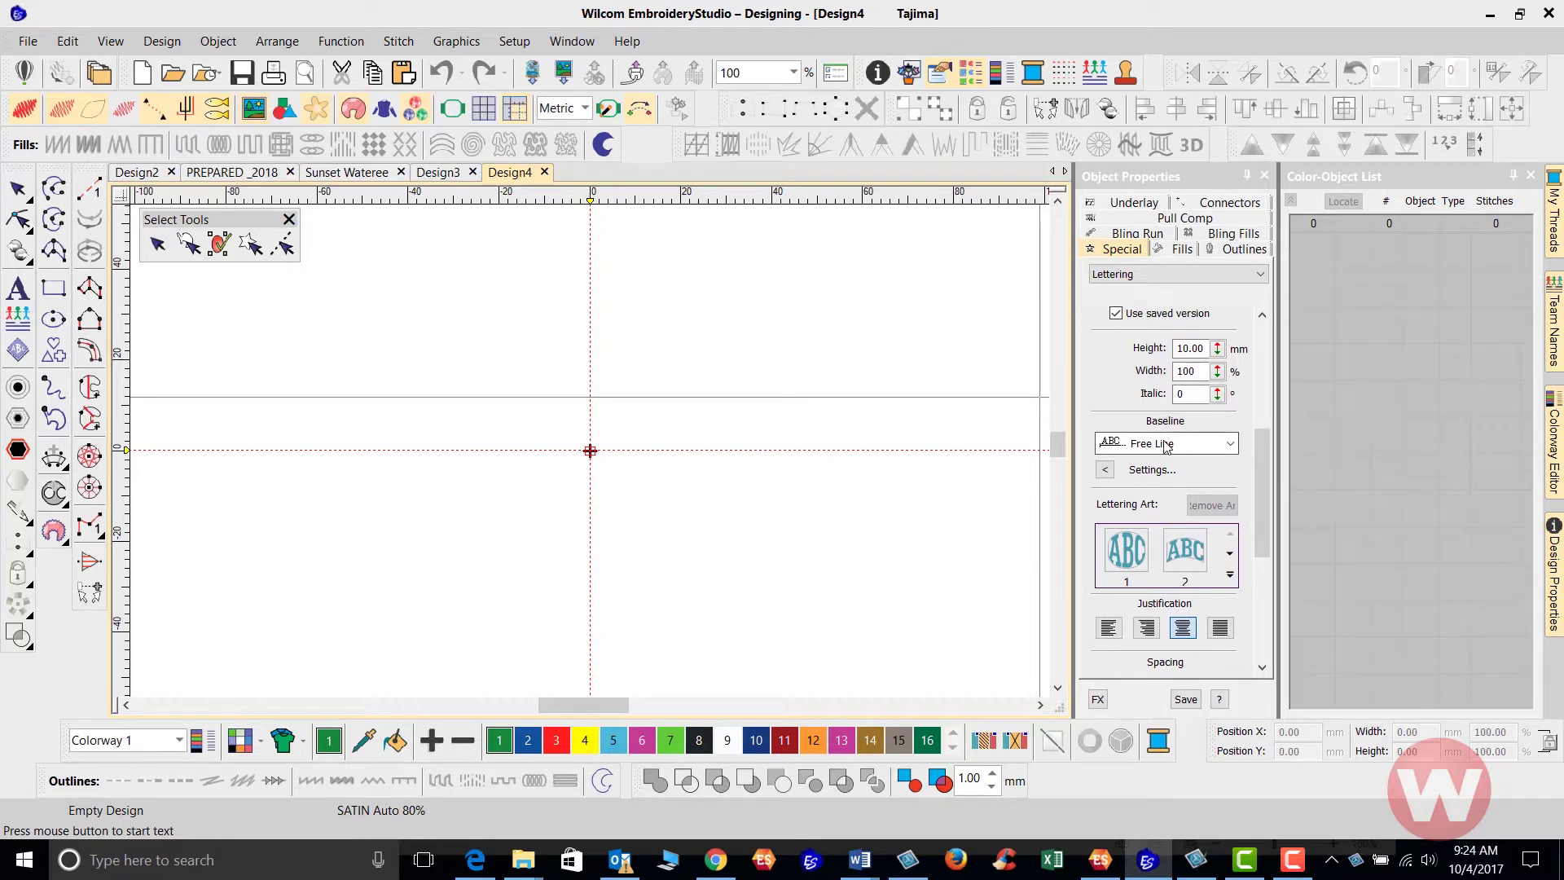
left_click(1232, 444)
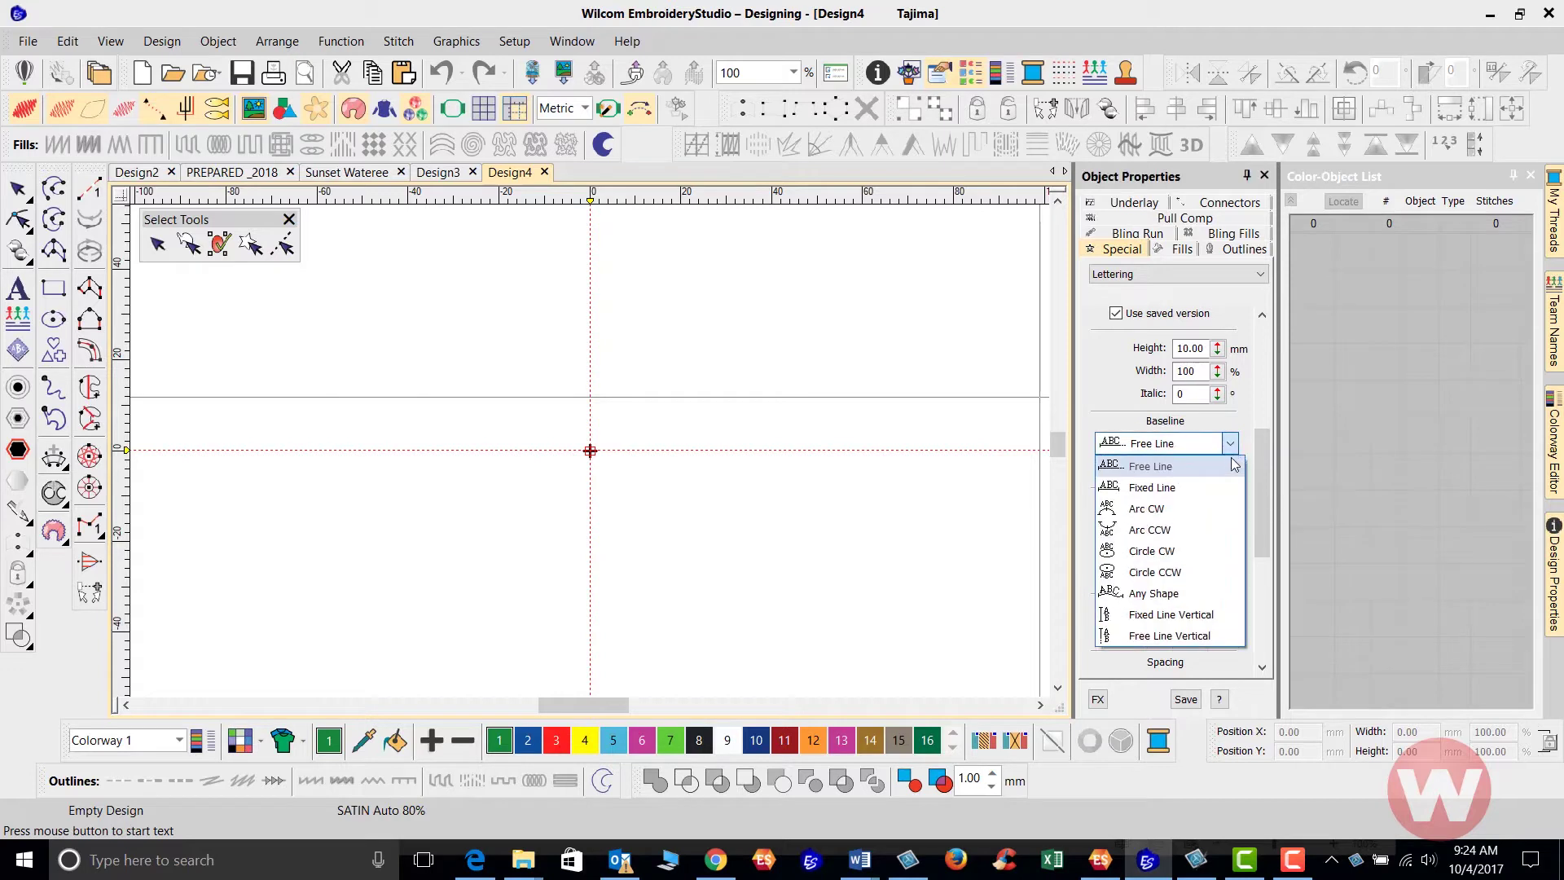
left_click(1165, 466)
left_click_drag(1259, 486, 1259, 381)
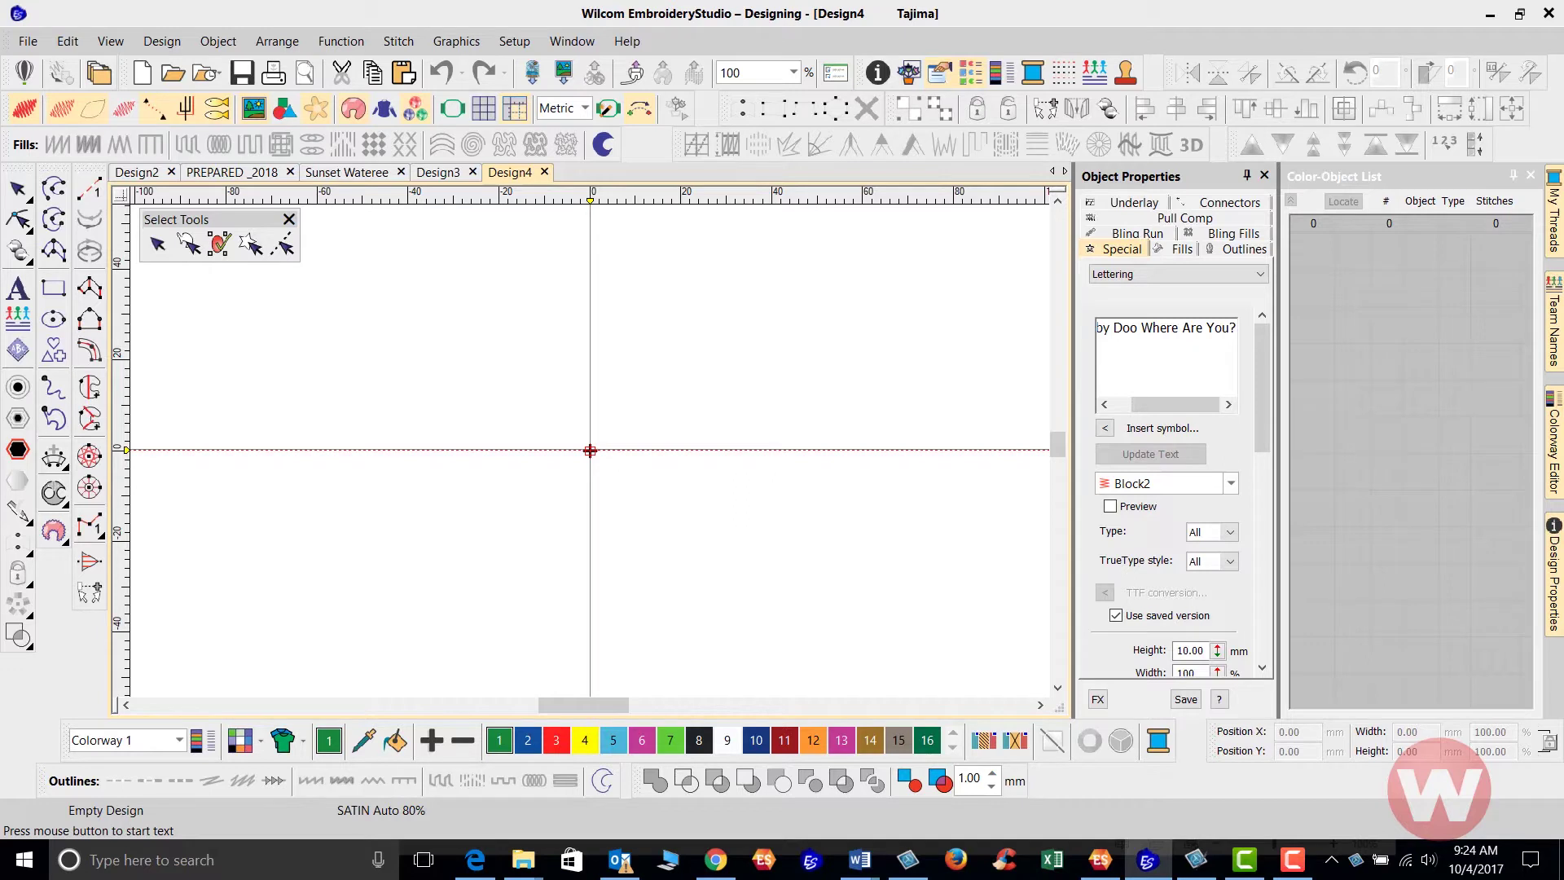
left_click(591, 450)
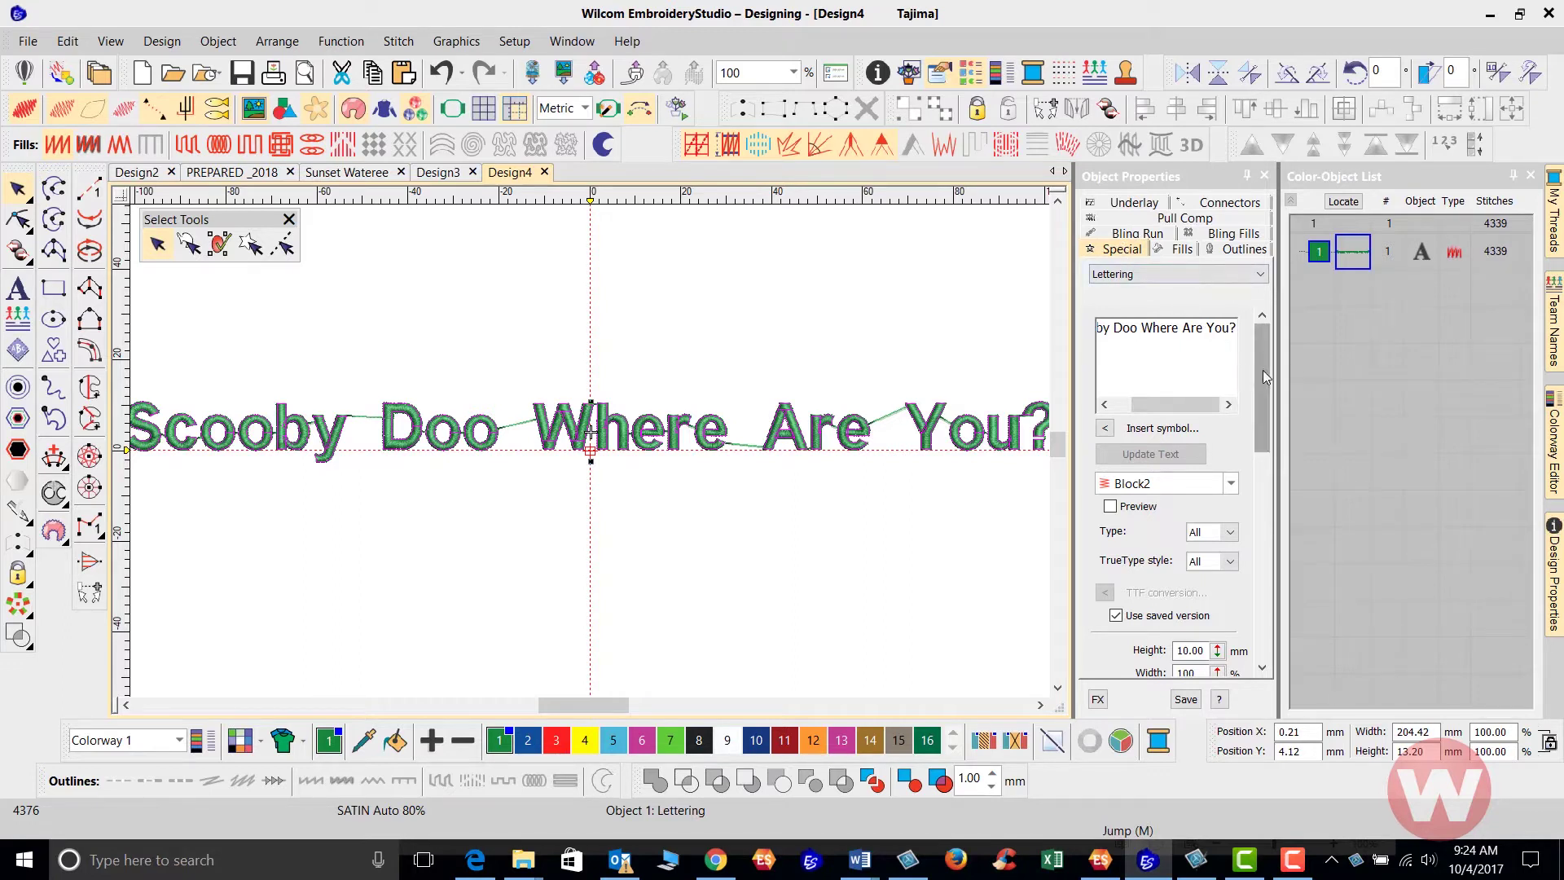
- Try tightening the lettering's letter spacing to -21 % of height, and undo the change
left_click_drag(1263, 375, 1267, 557)
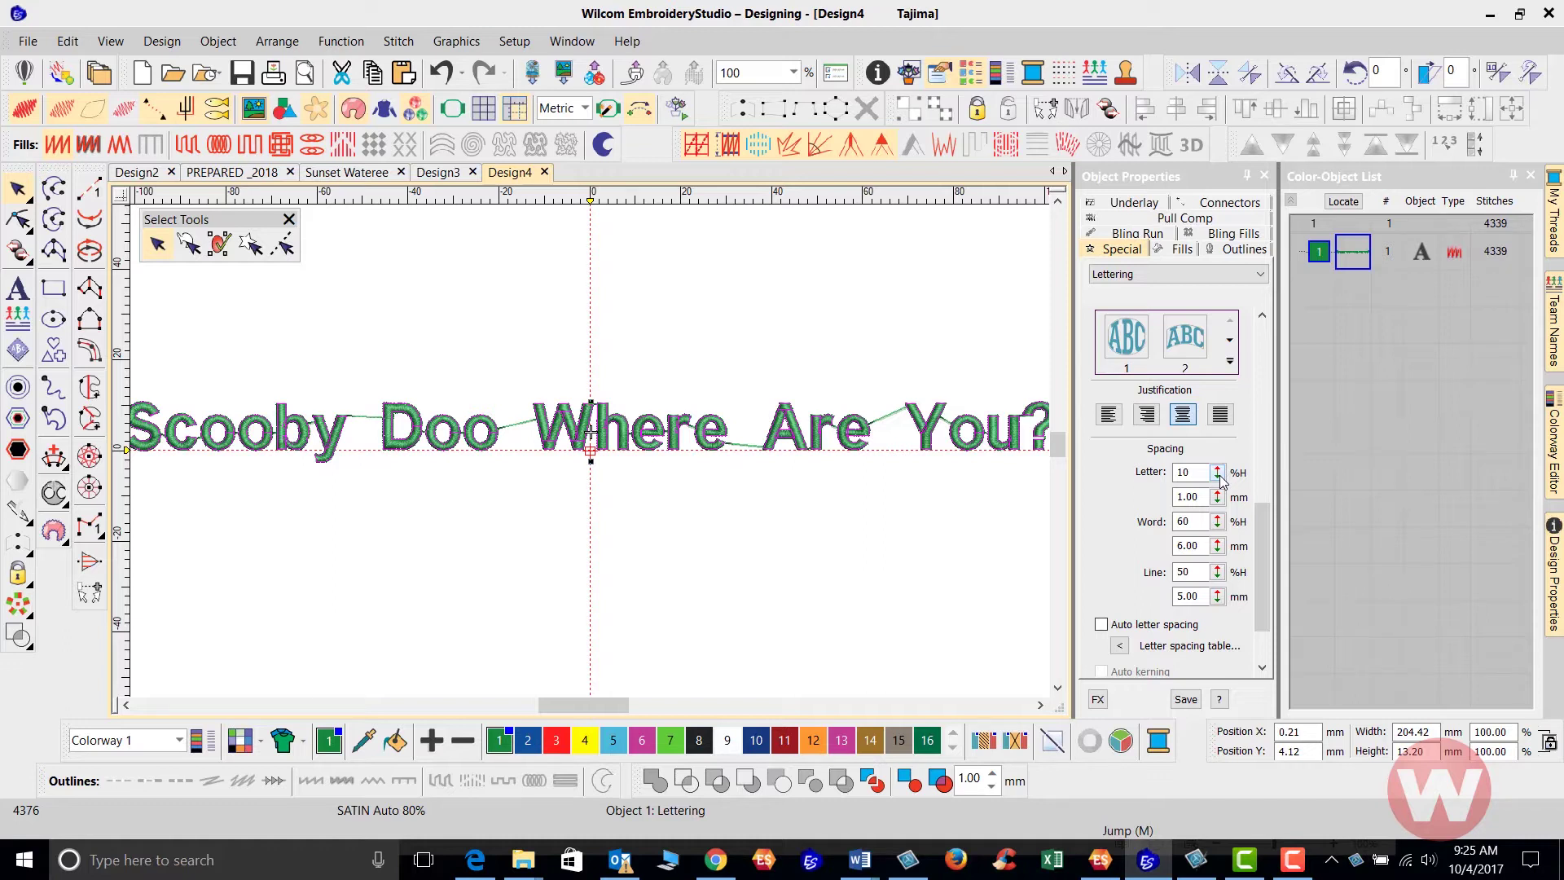
left_click(1220, 479)
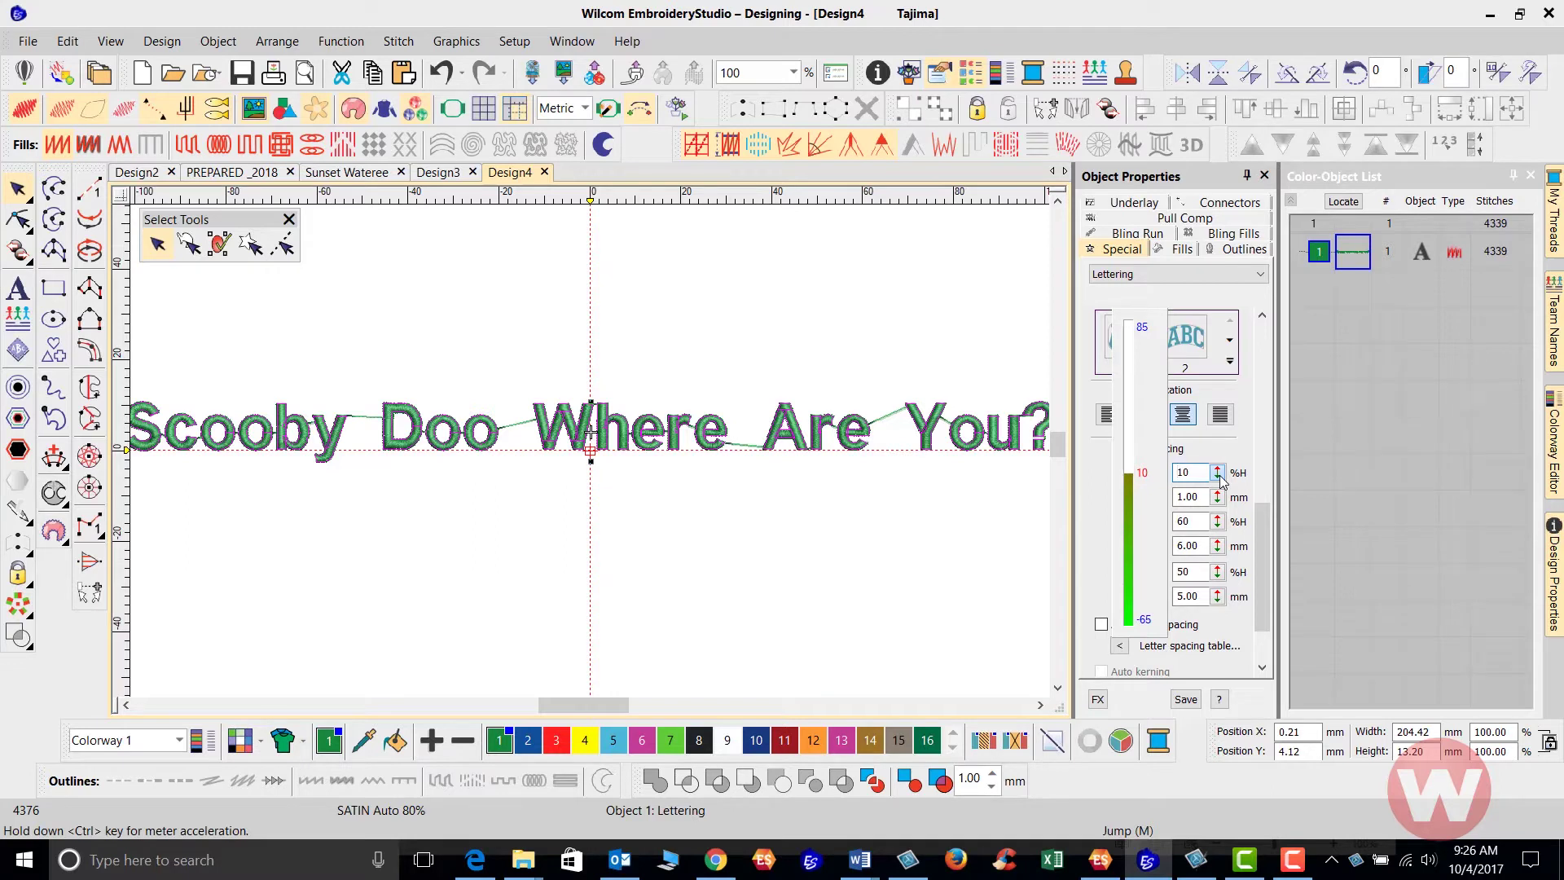
left_click_drag(1222, 481, 1129, 540)
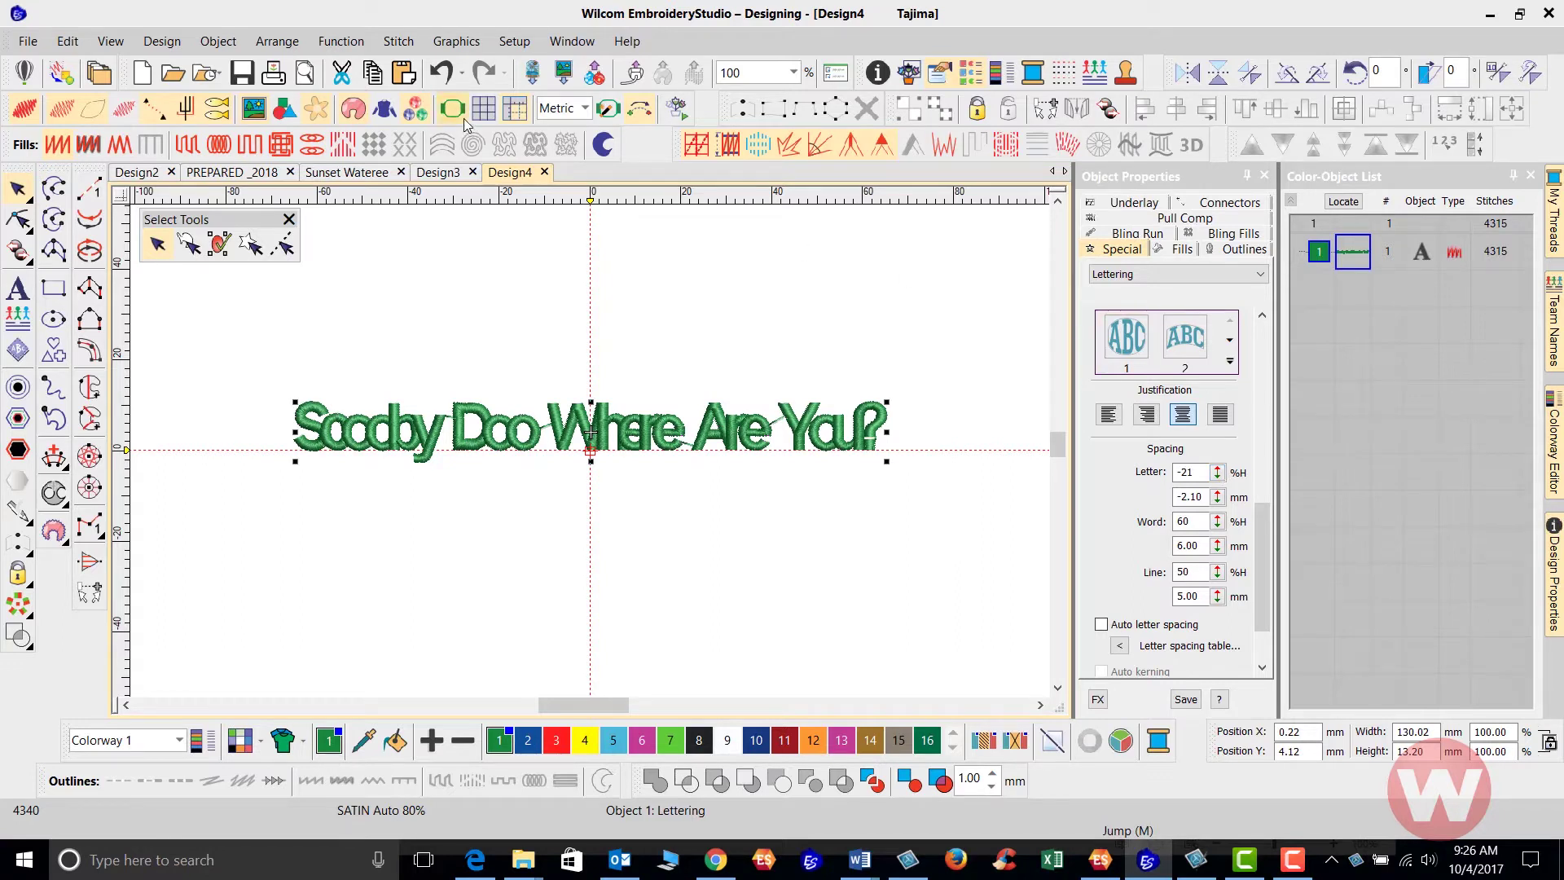
left_click(444, 76)
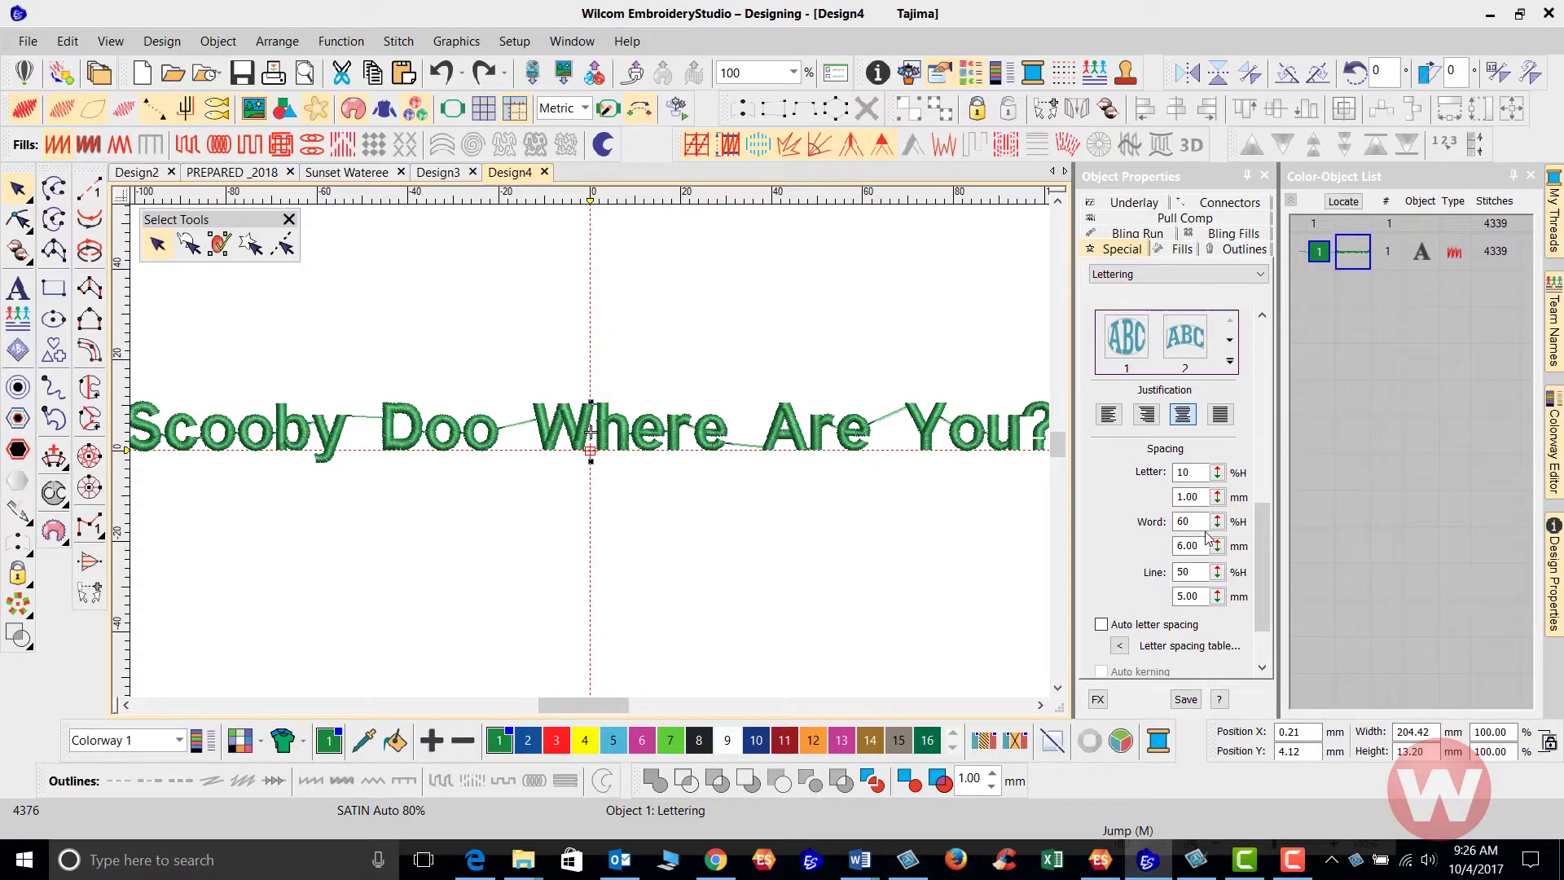
- Set the lettering's word spacing to 20 % of height
left_click_drag(1263, 521, 1269, 553)
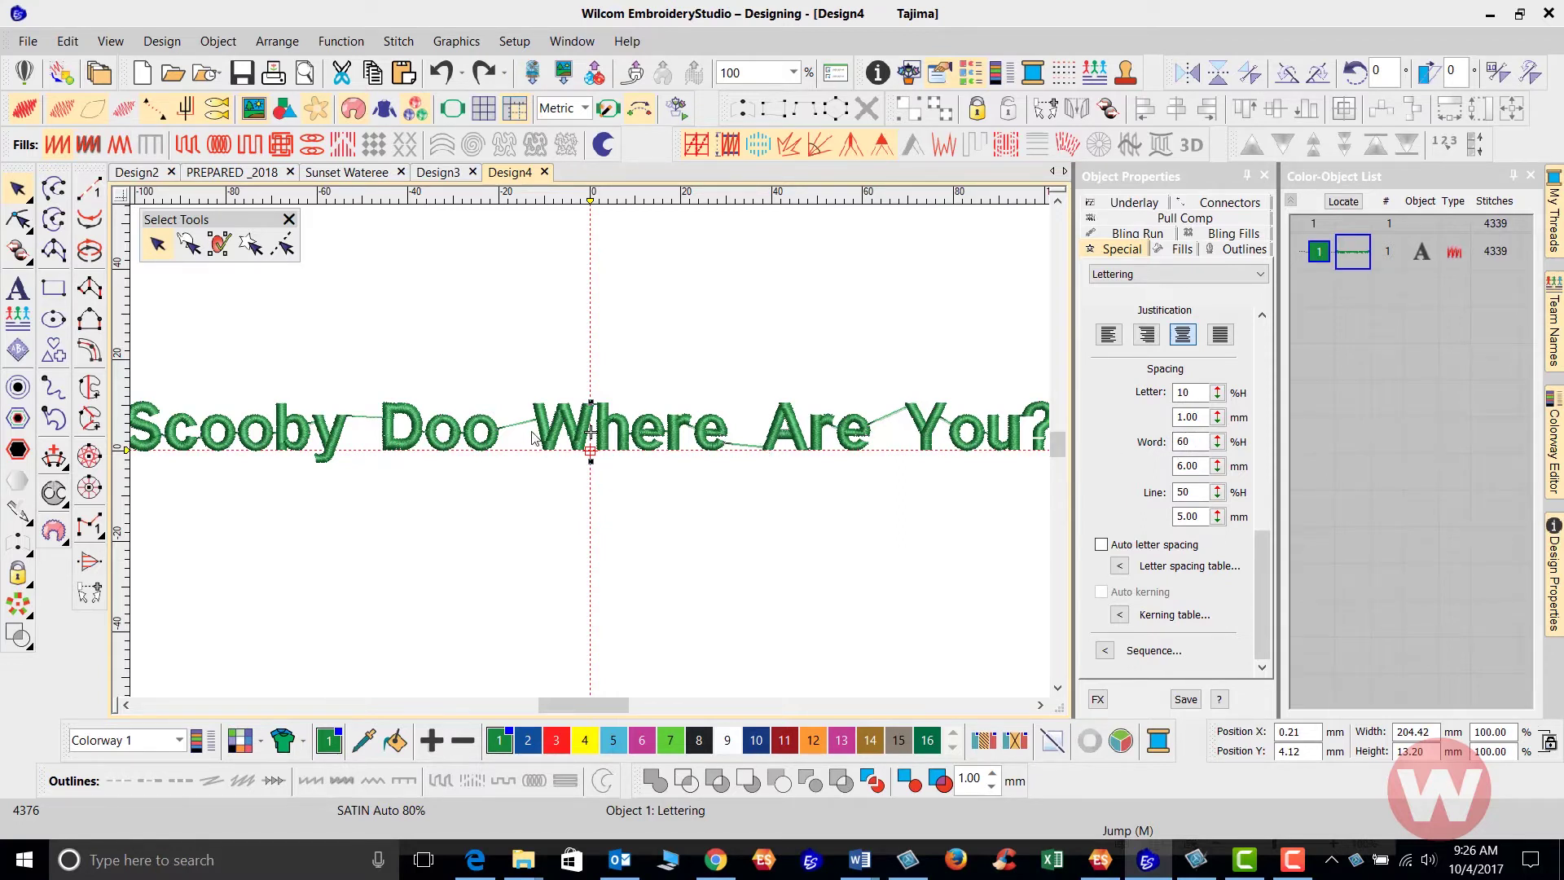
left_click(1218, 442)
left_click_drag(1220, 446, 1131, 510)
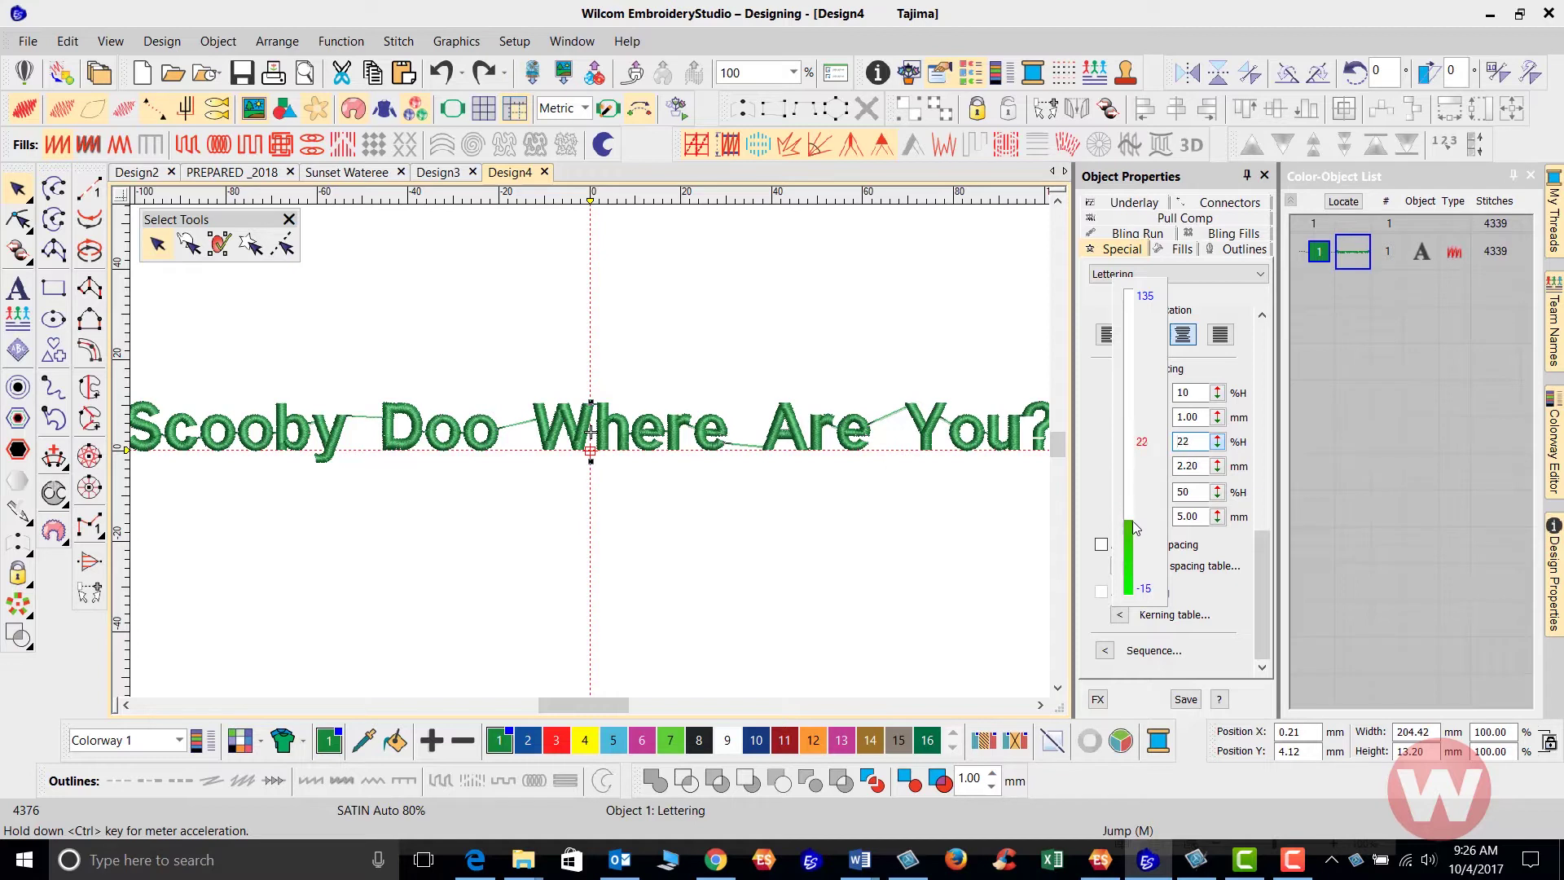
left_click_drag(1133, 521, 1132, 525)
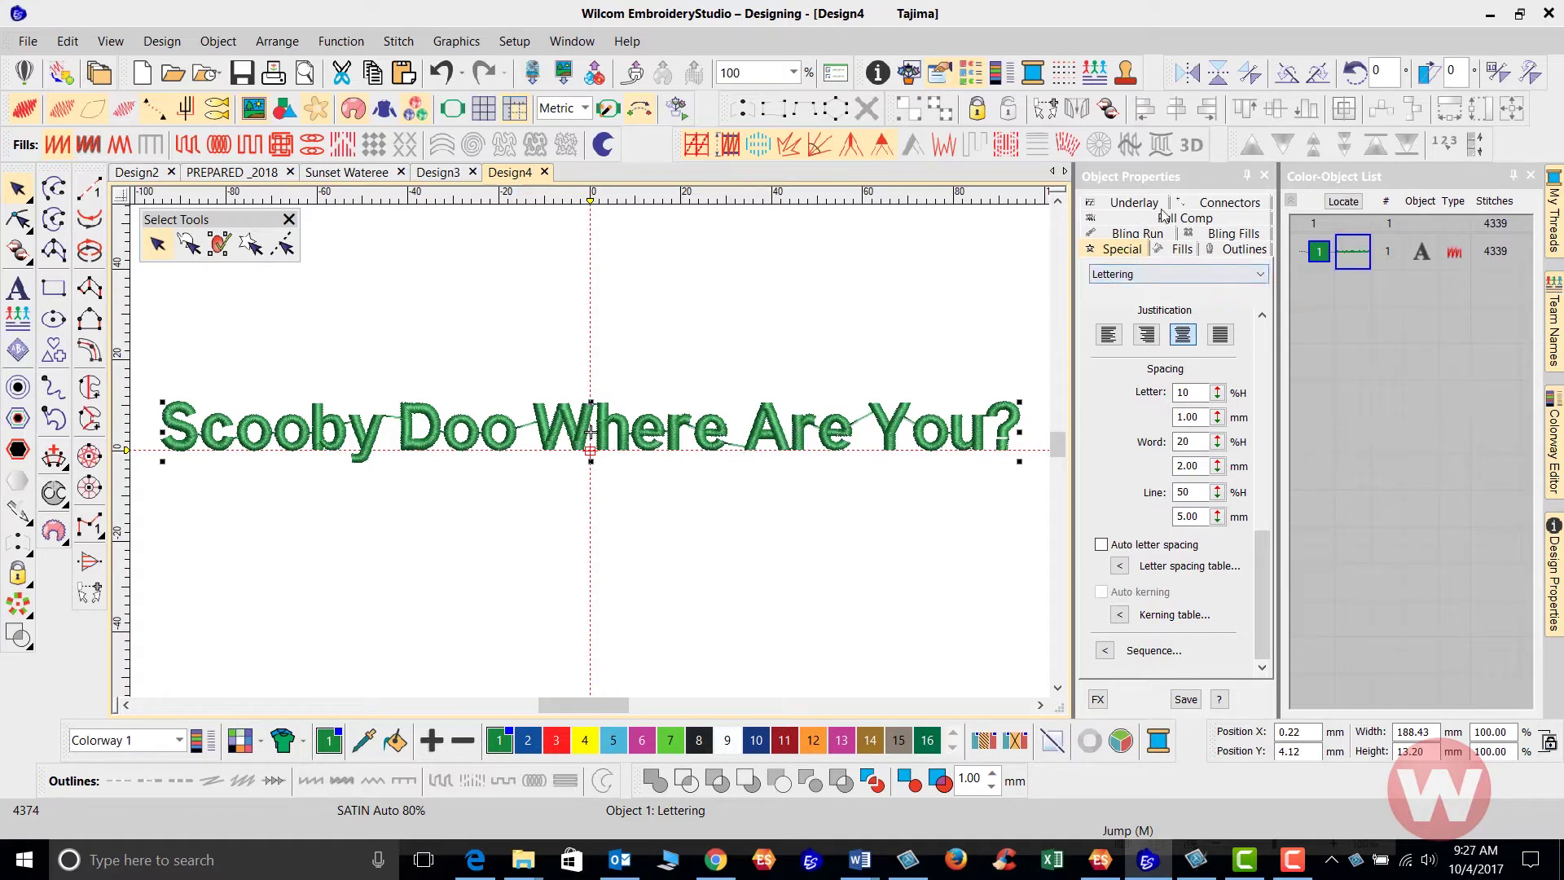
- Set the lettering's inside-object connectors to trim if the next connector is longer than 3.40 mm
left_click(1230, 203)
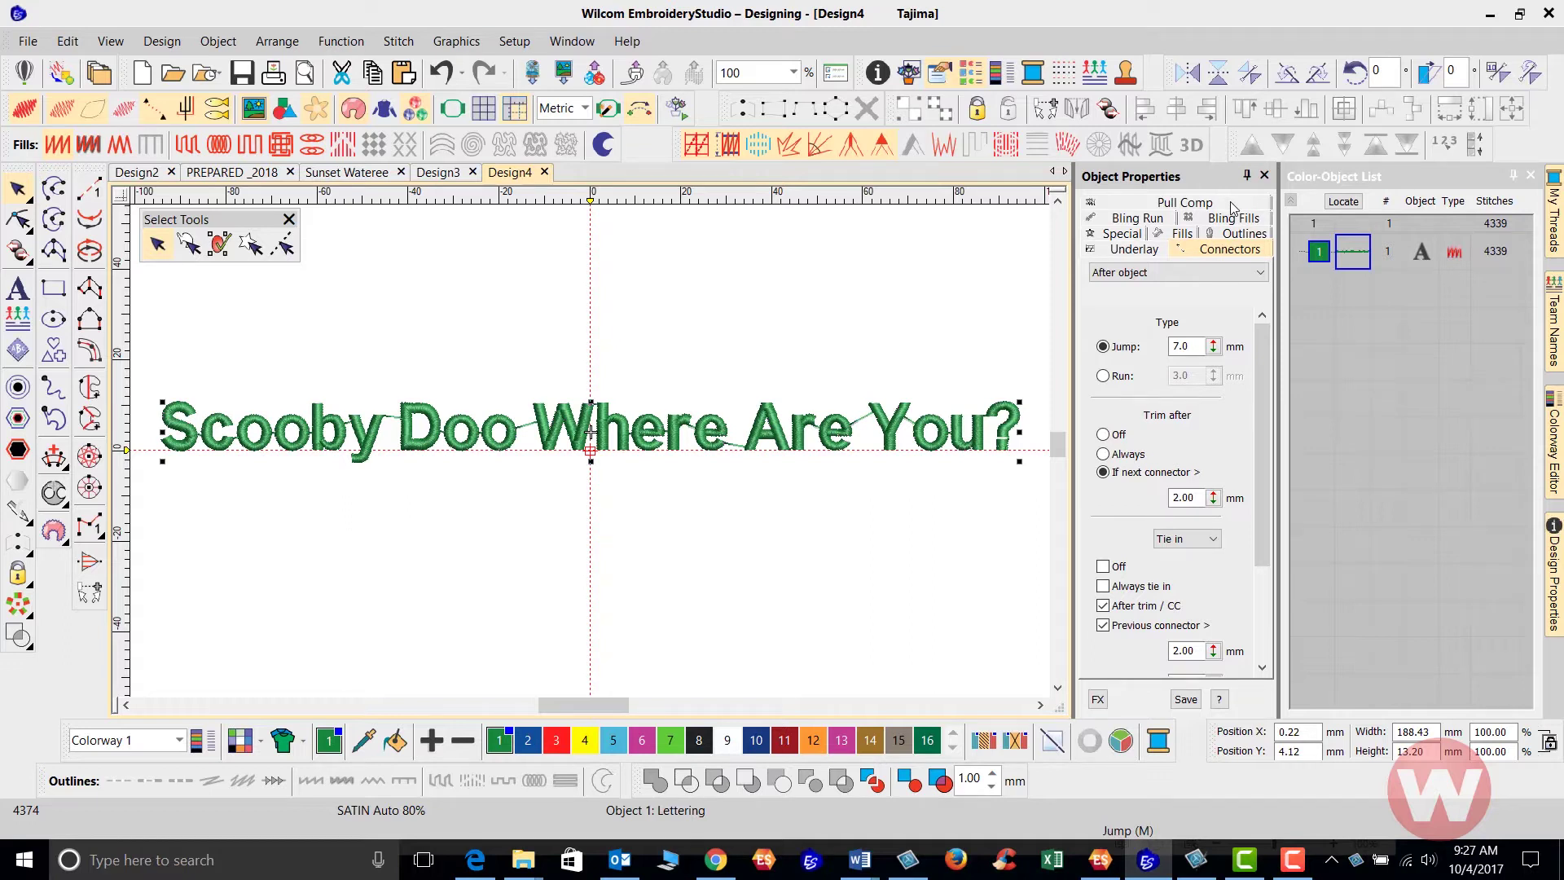
left_click(1261, 275)
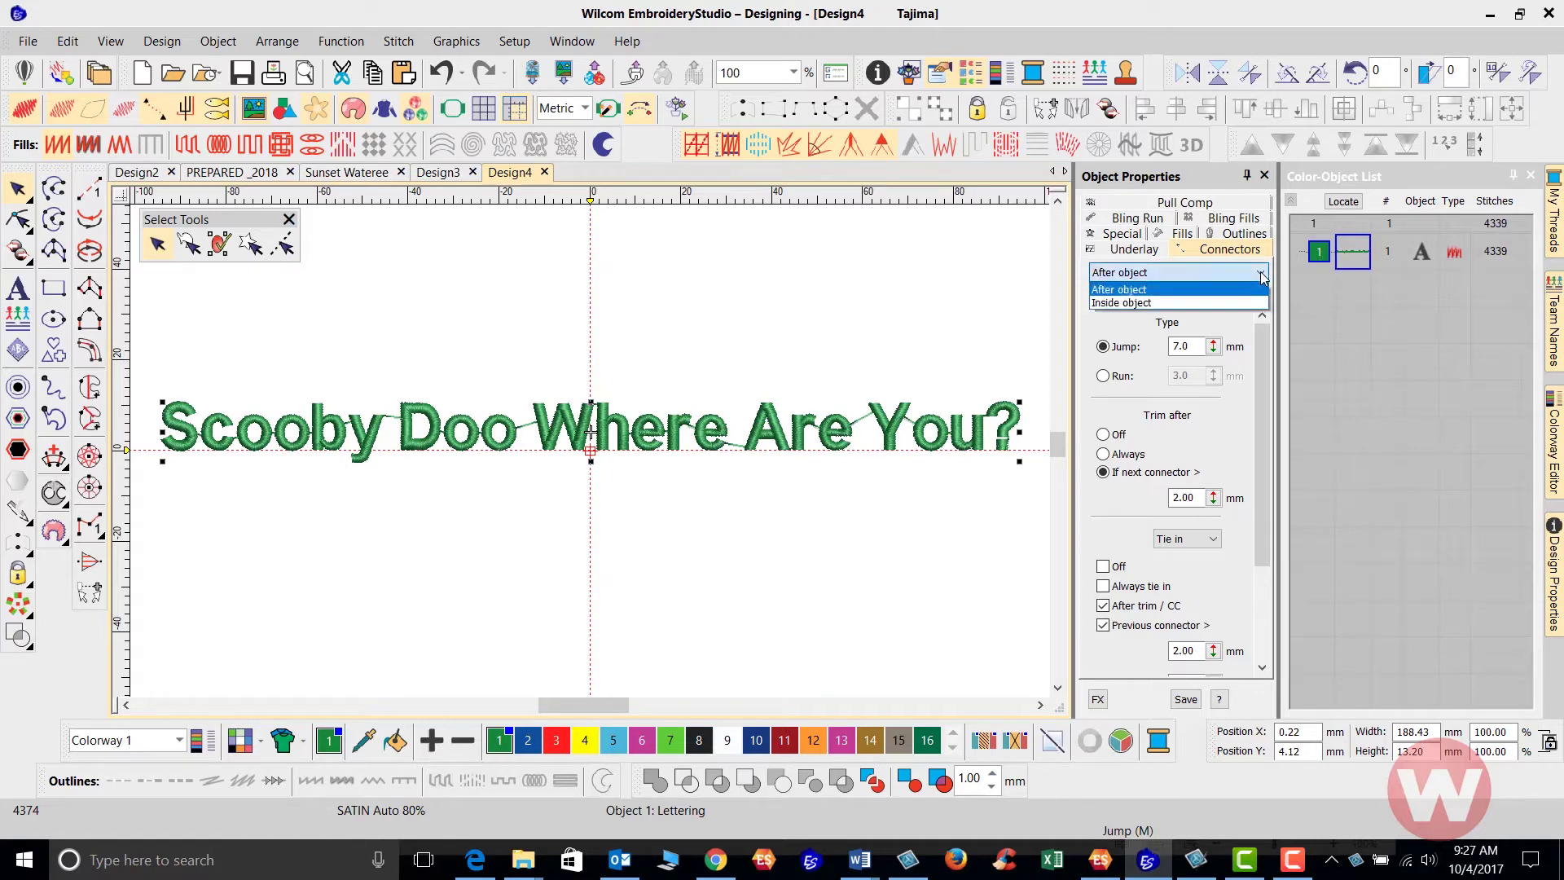
left_click(1160, 305)
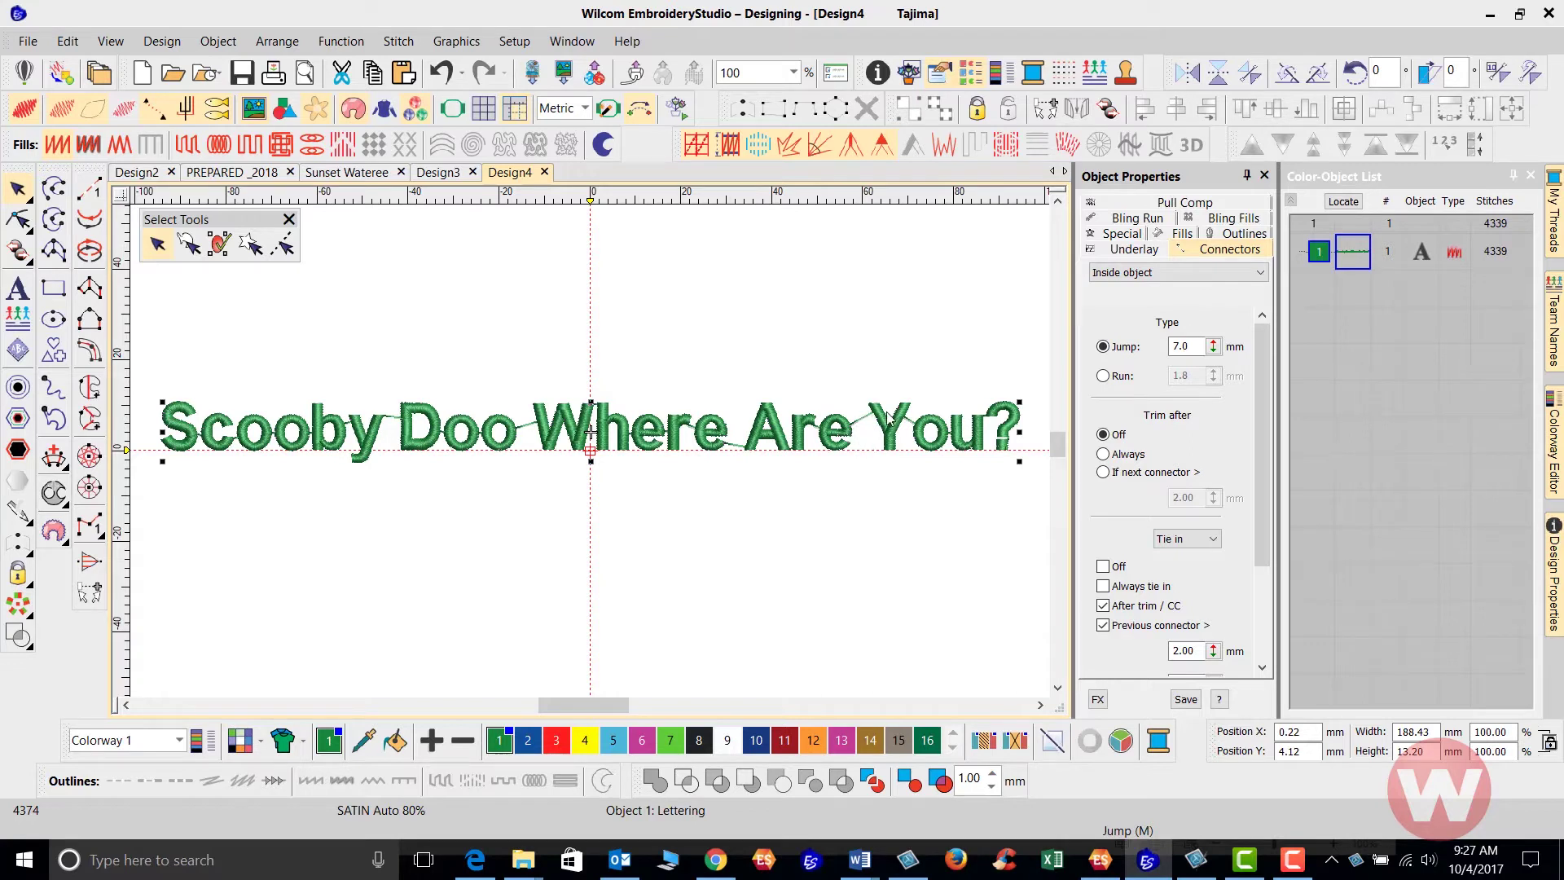
left_click(1104, 473)
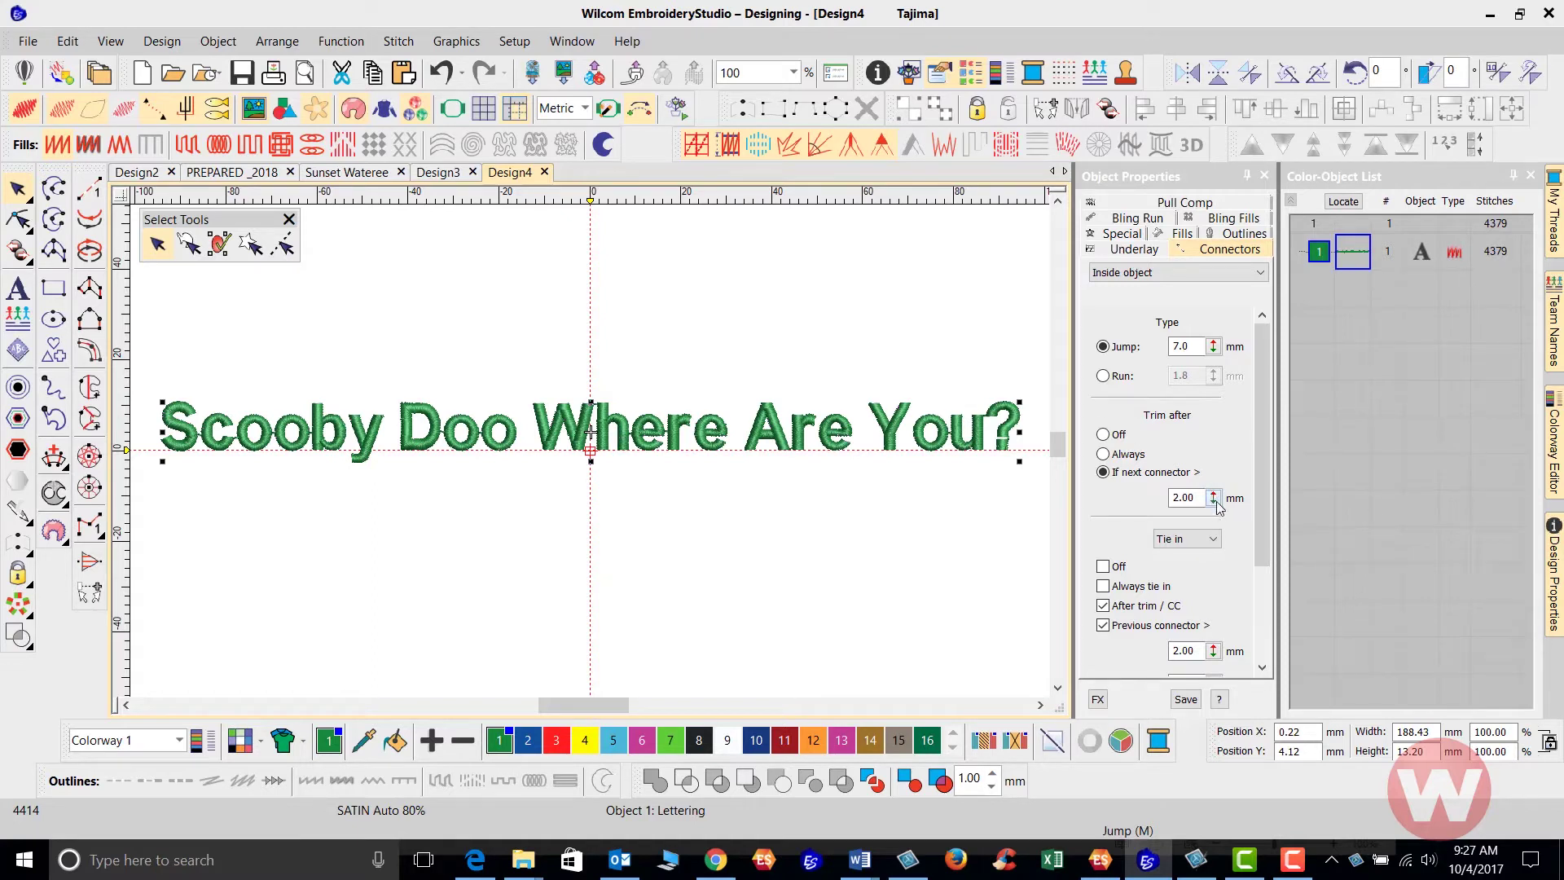
left_click_drag(1220, 507, 1126, 607)
left_click_drag(1215, 500, 1119, 590)
left_click(687, 318)
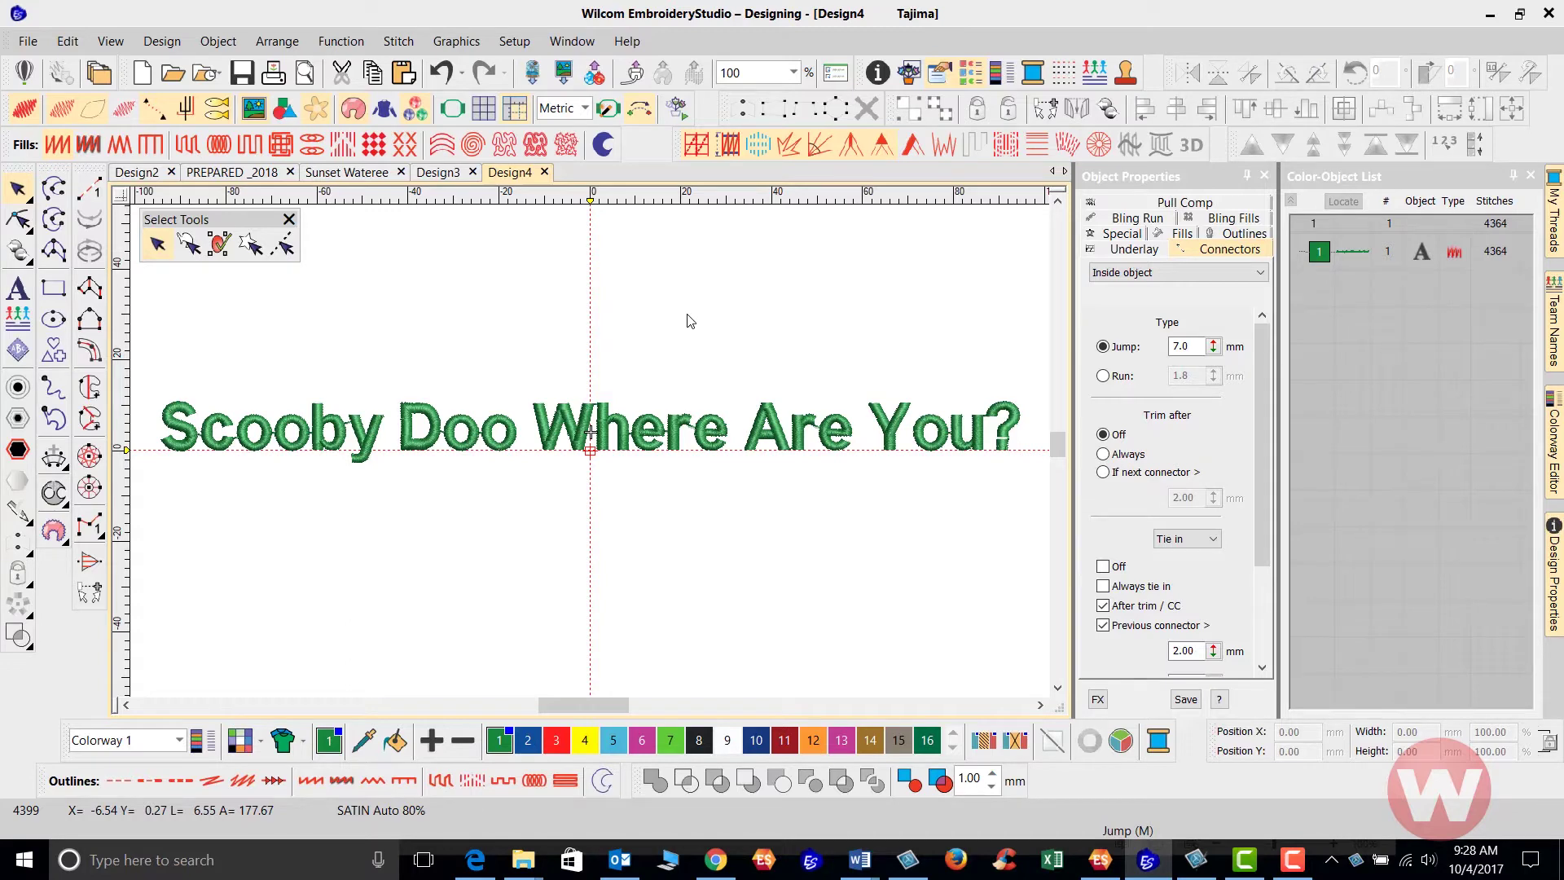
- Move the lettering upwards to a Y position of about 23 mm and deselect it
left_click(618, 405)
left_click_drag(618, 406, 620, 346)
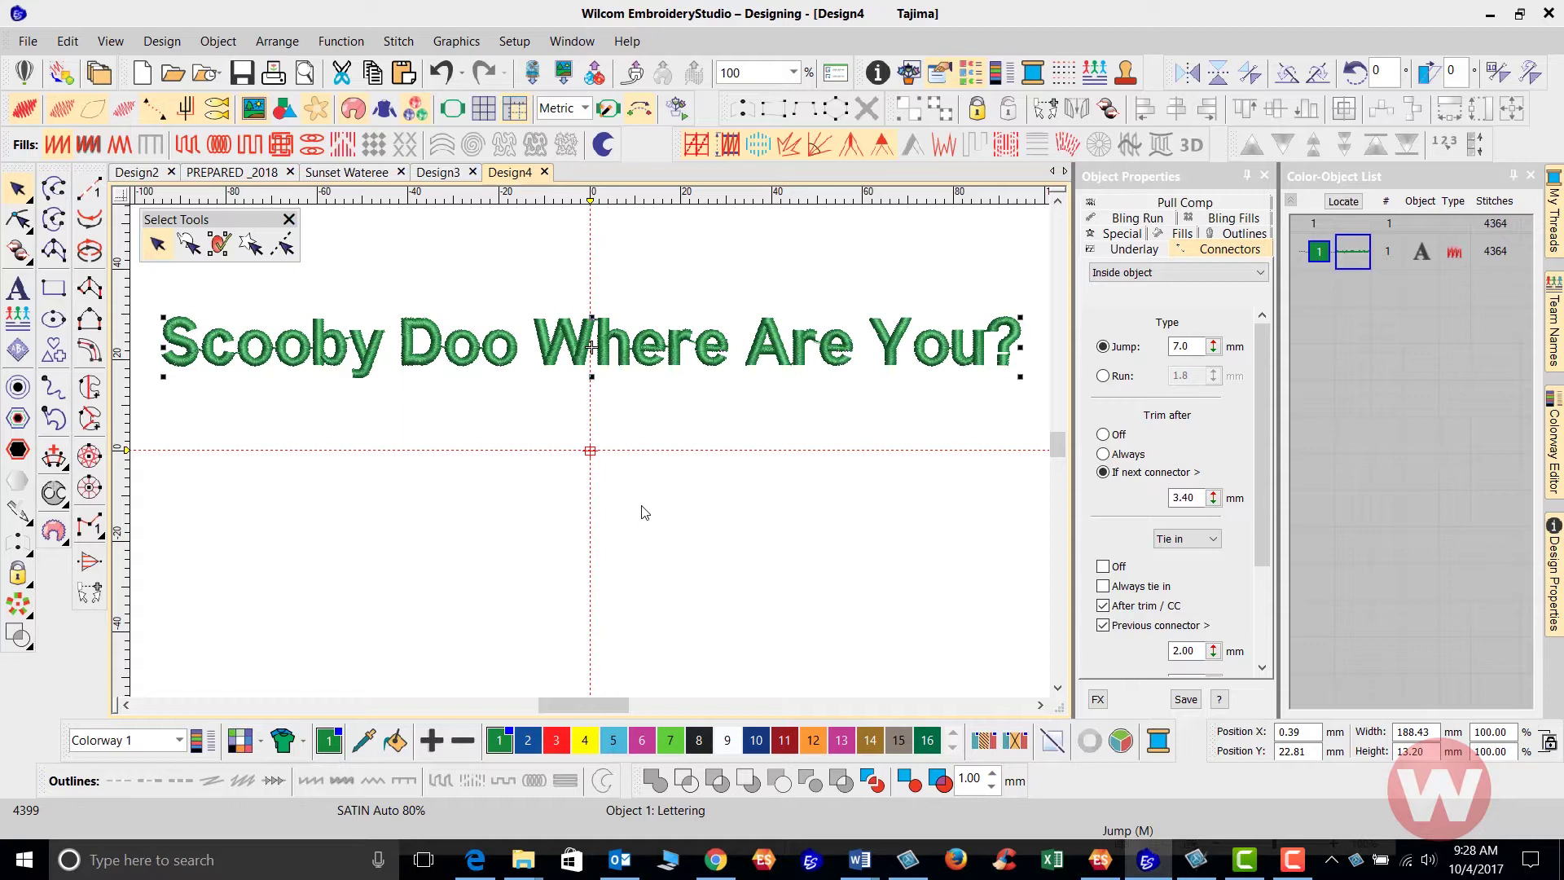
left_click(706, 490)
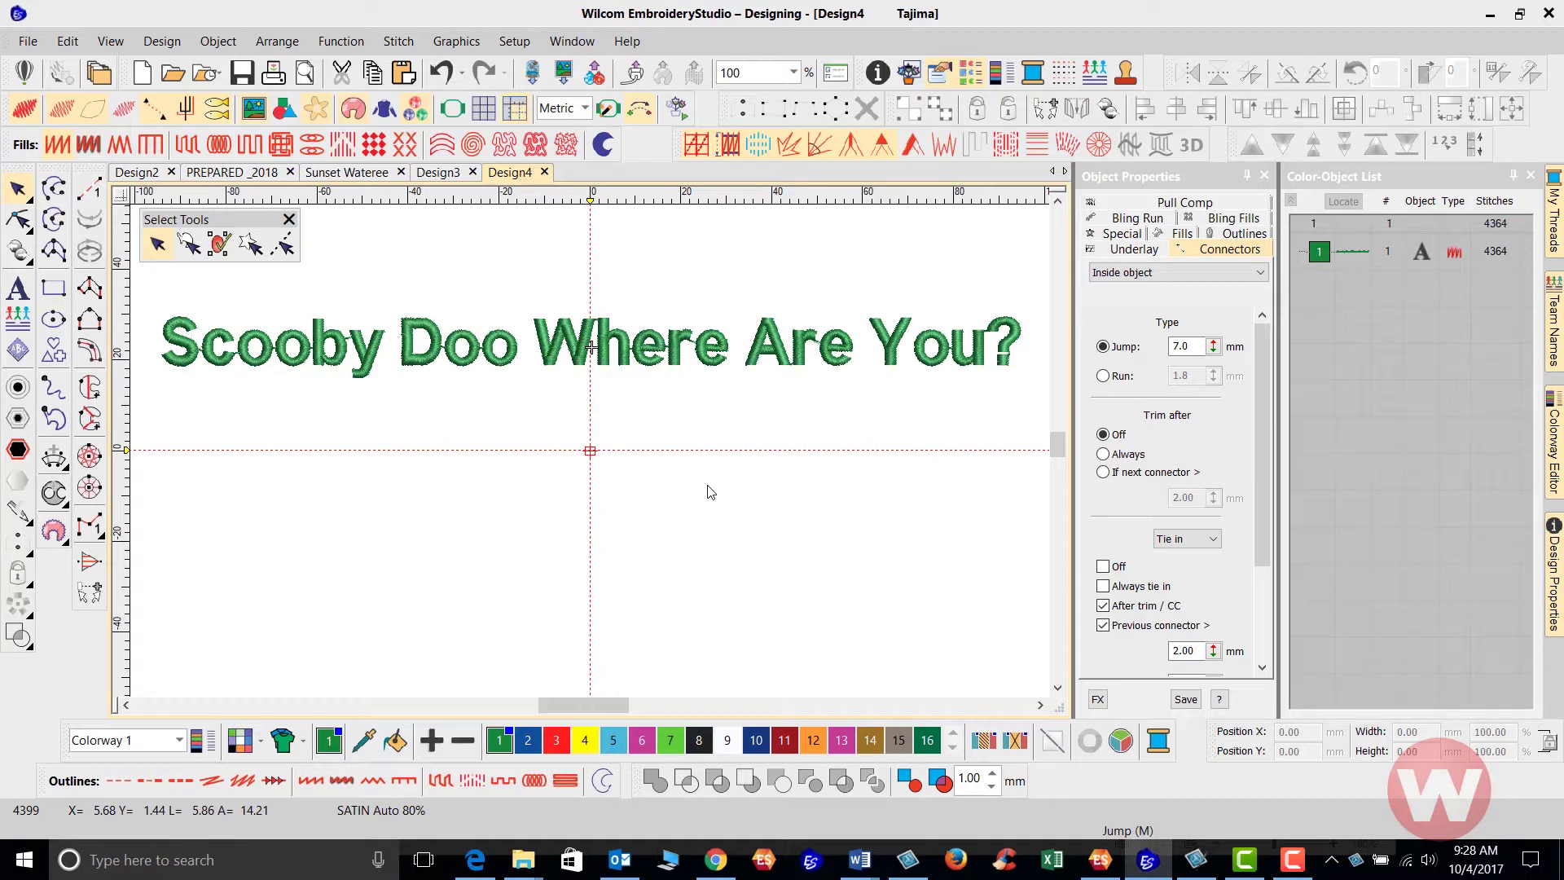
- Measure a vertical distance in the empty area below the lettering
key("m")
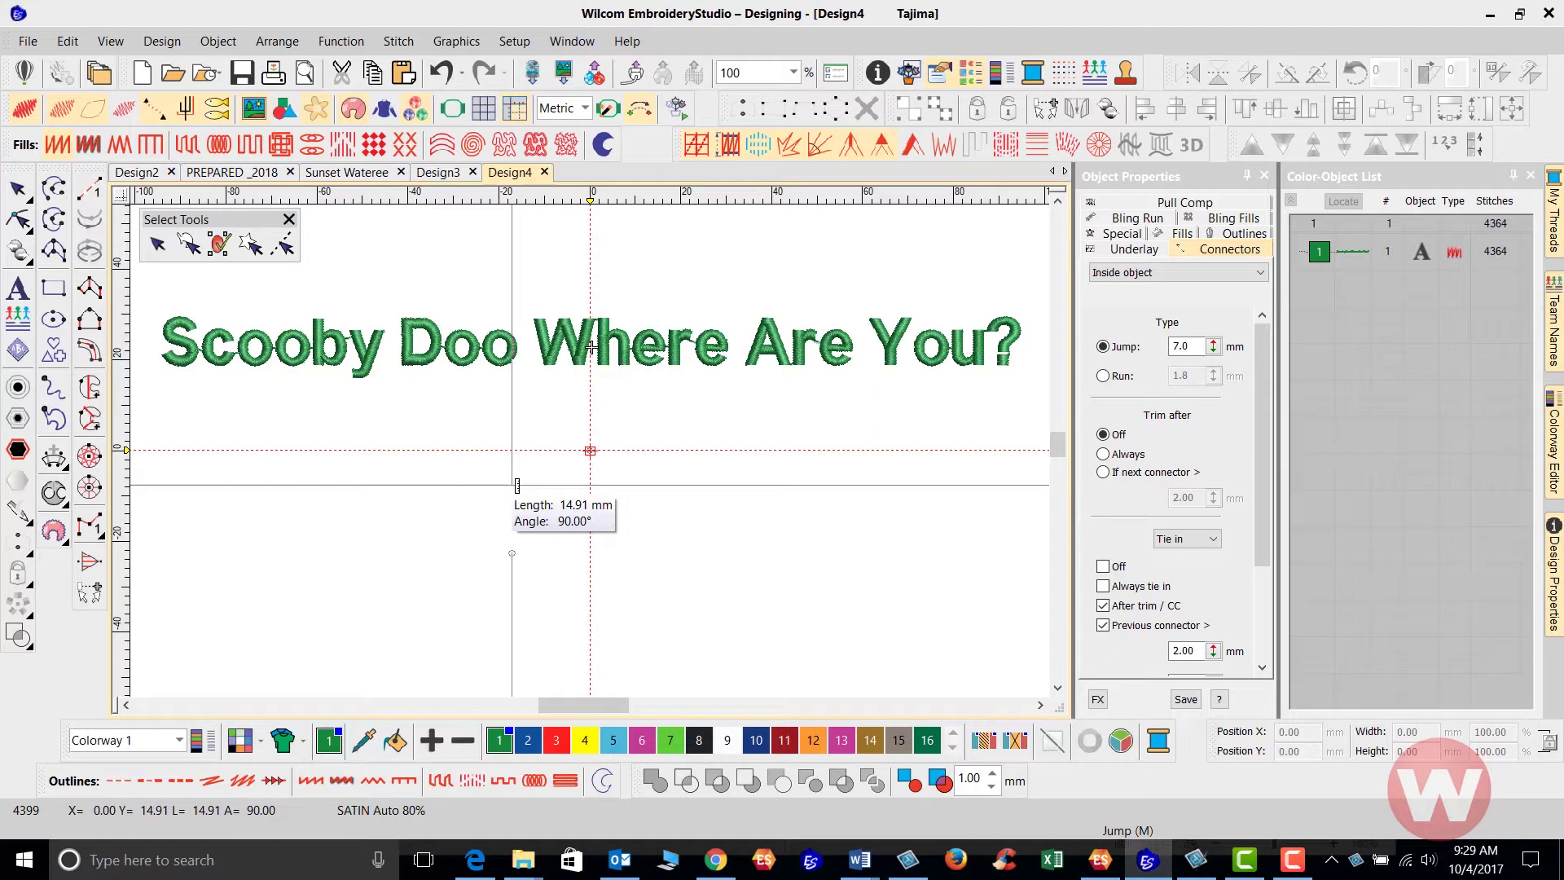
left_click(517, 486)
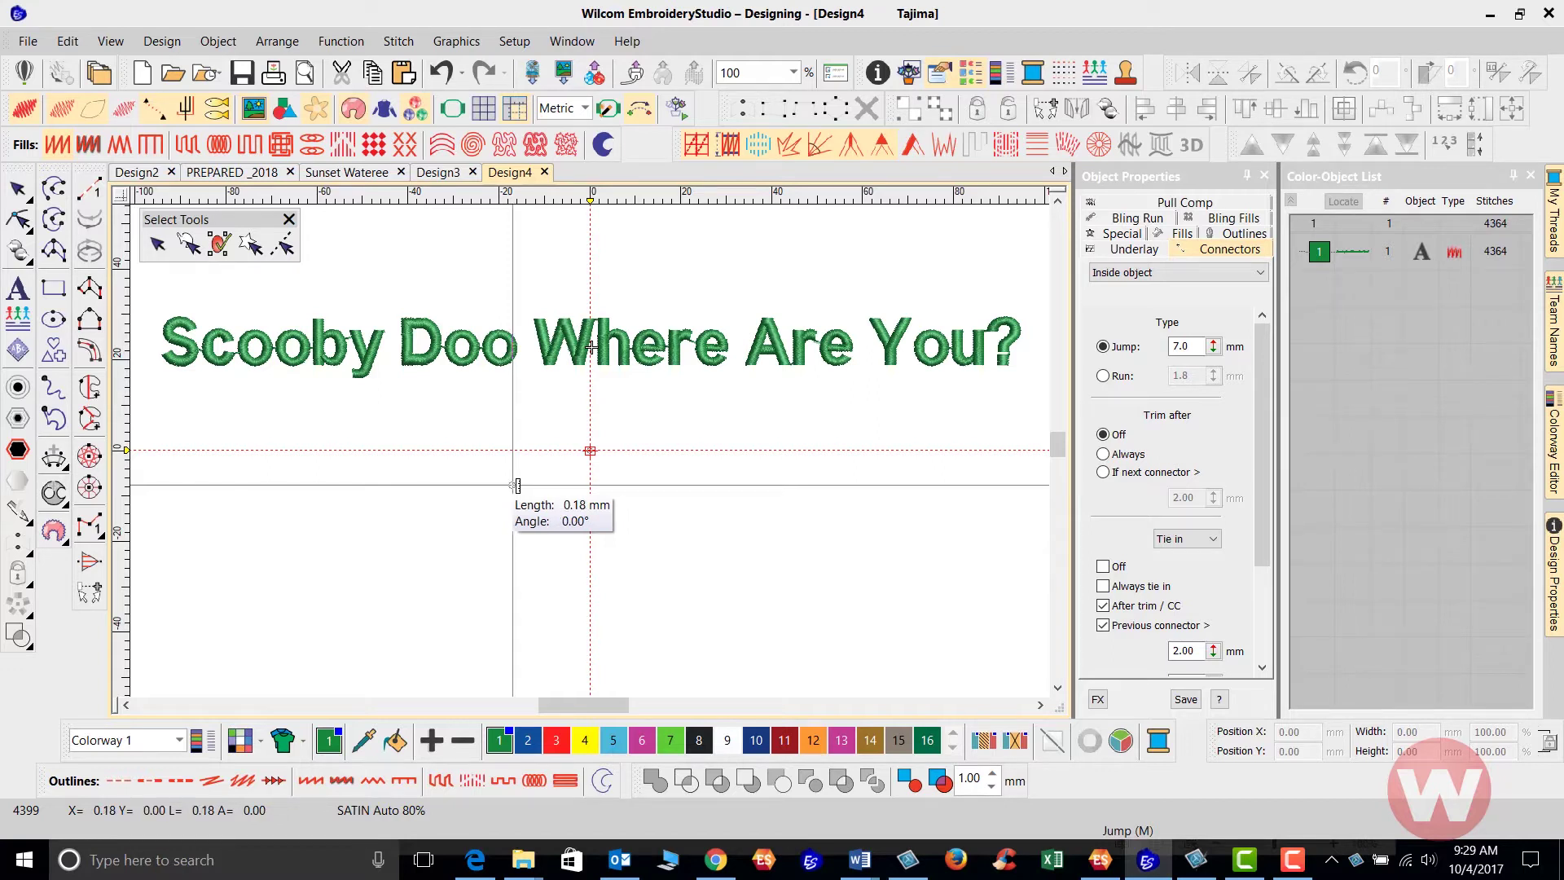
key("Escape")
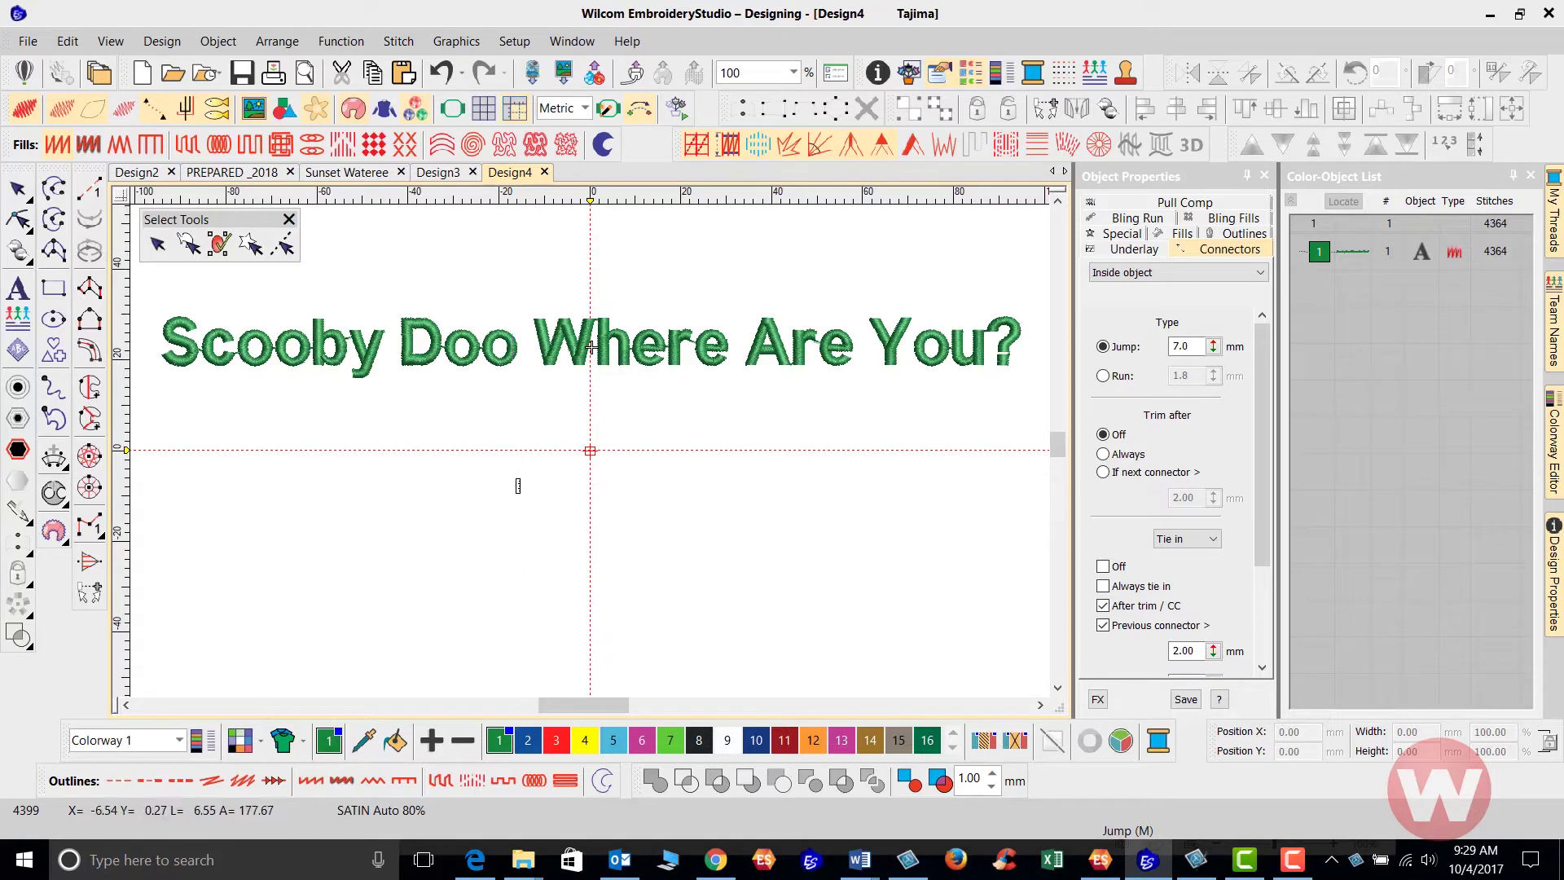
- Start a new lettering object and set its height to 14.91 mm
left_click(19, 289)
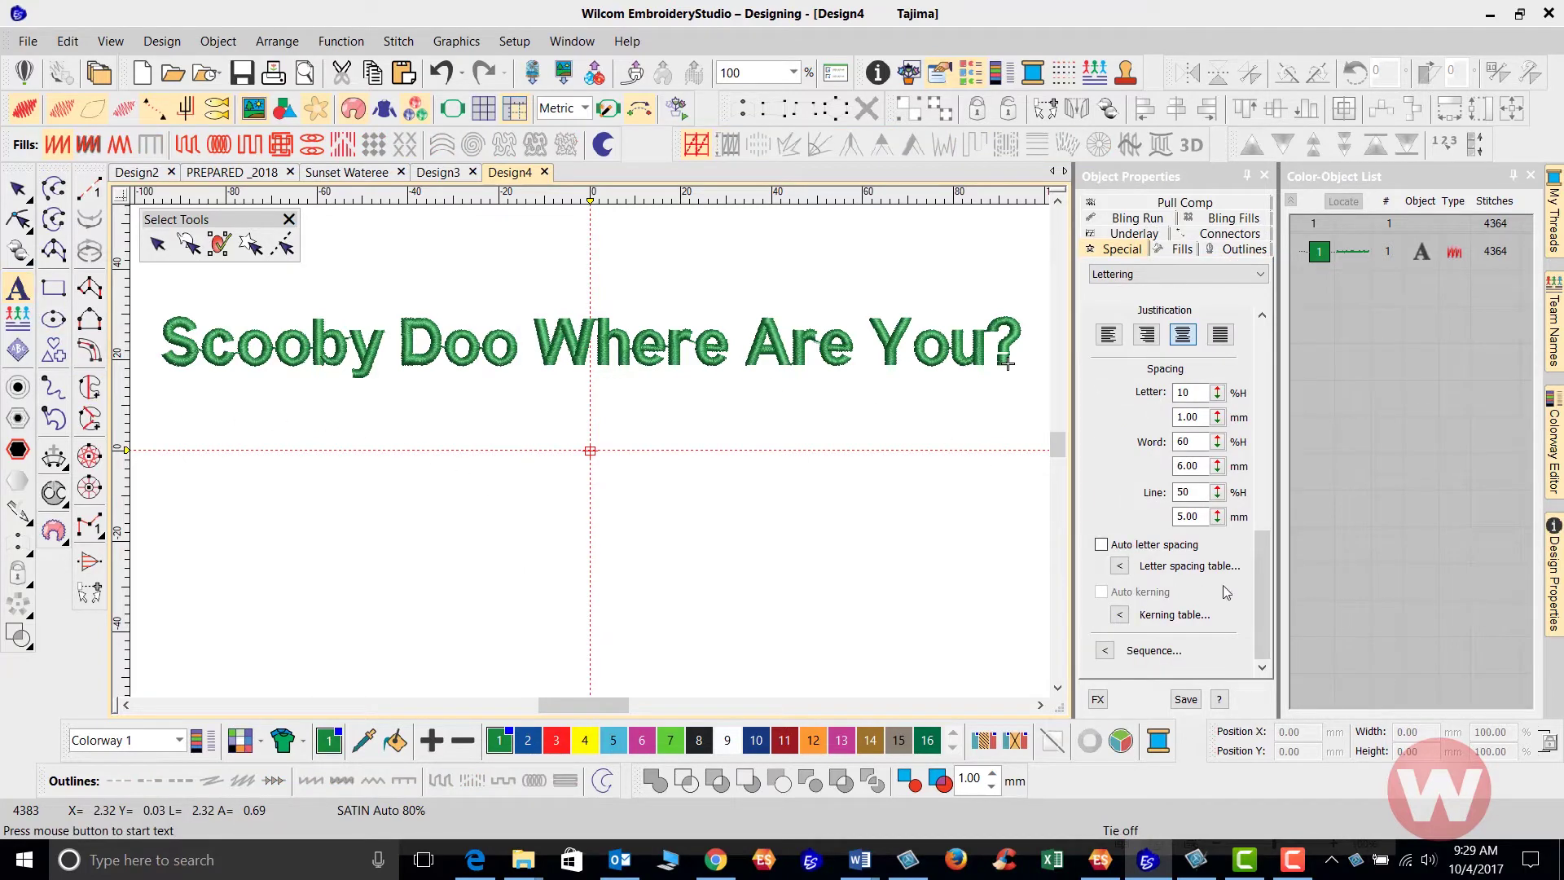
left_click_drag(1259, 569, 1272, 414)
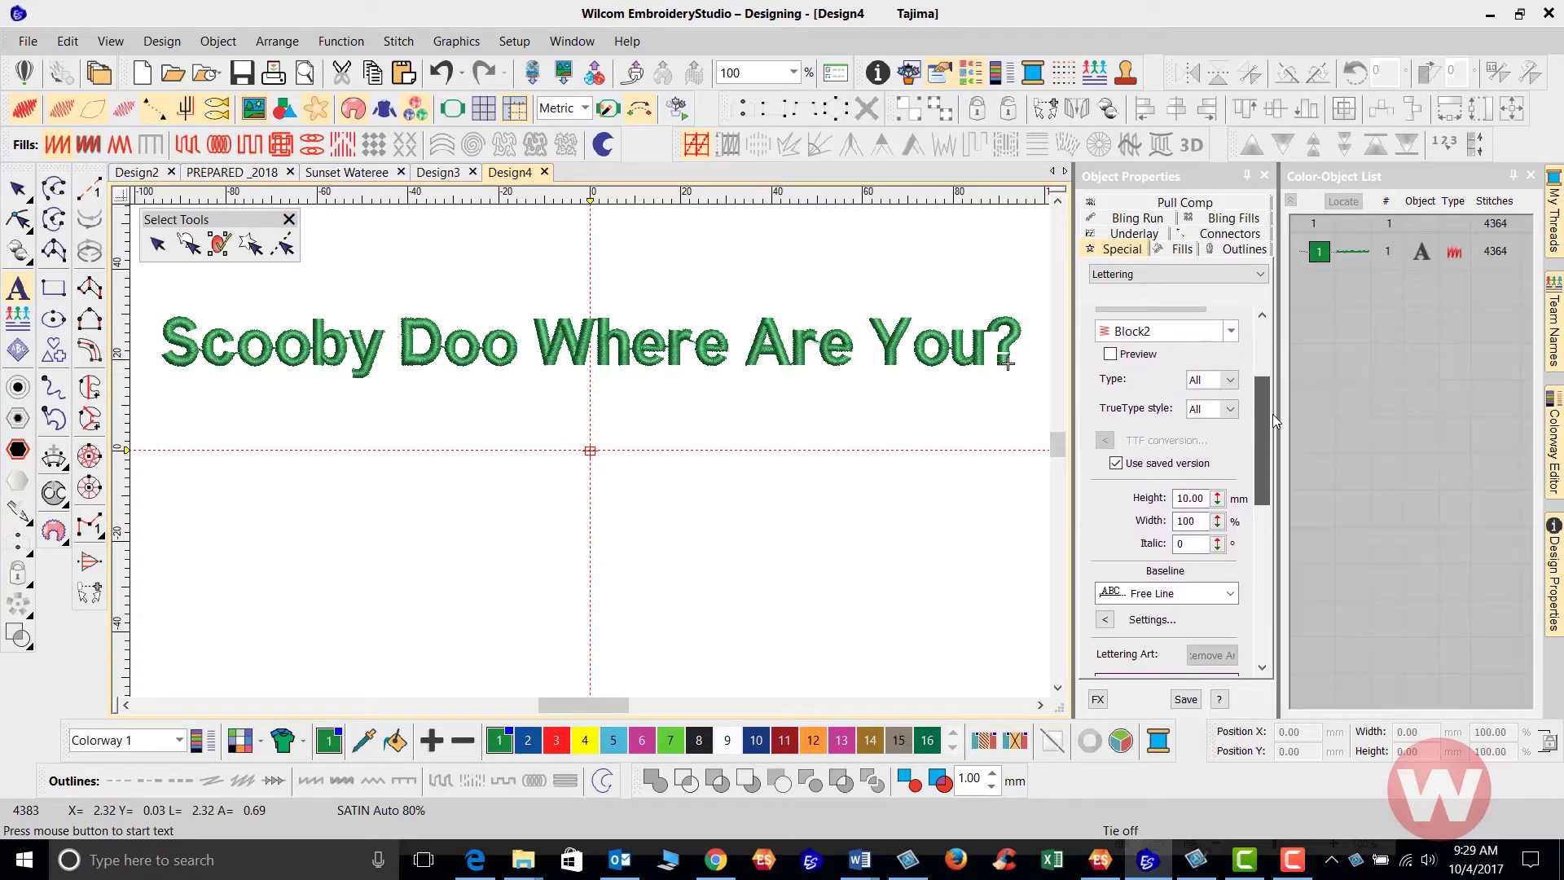
left_click(1191, 500)
type("14")
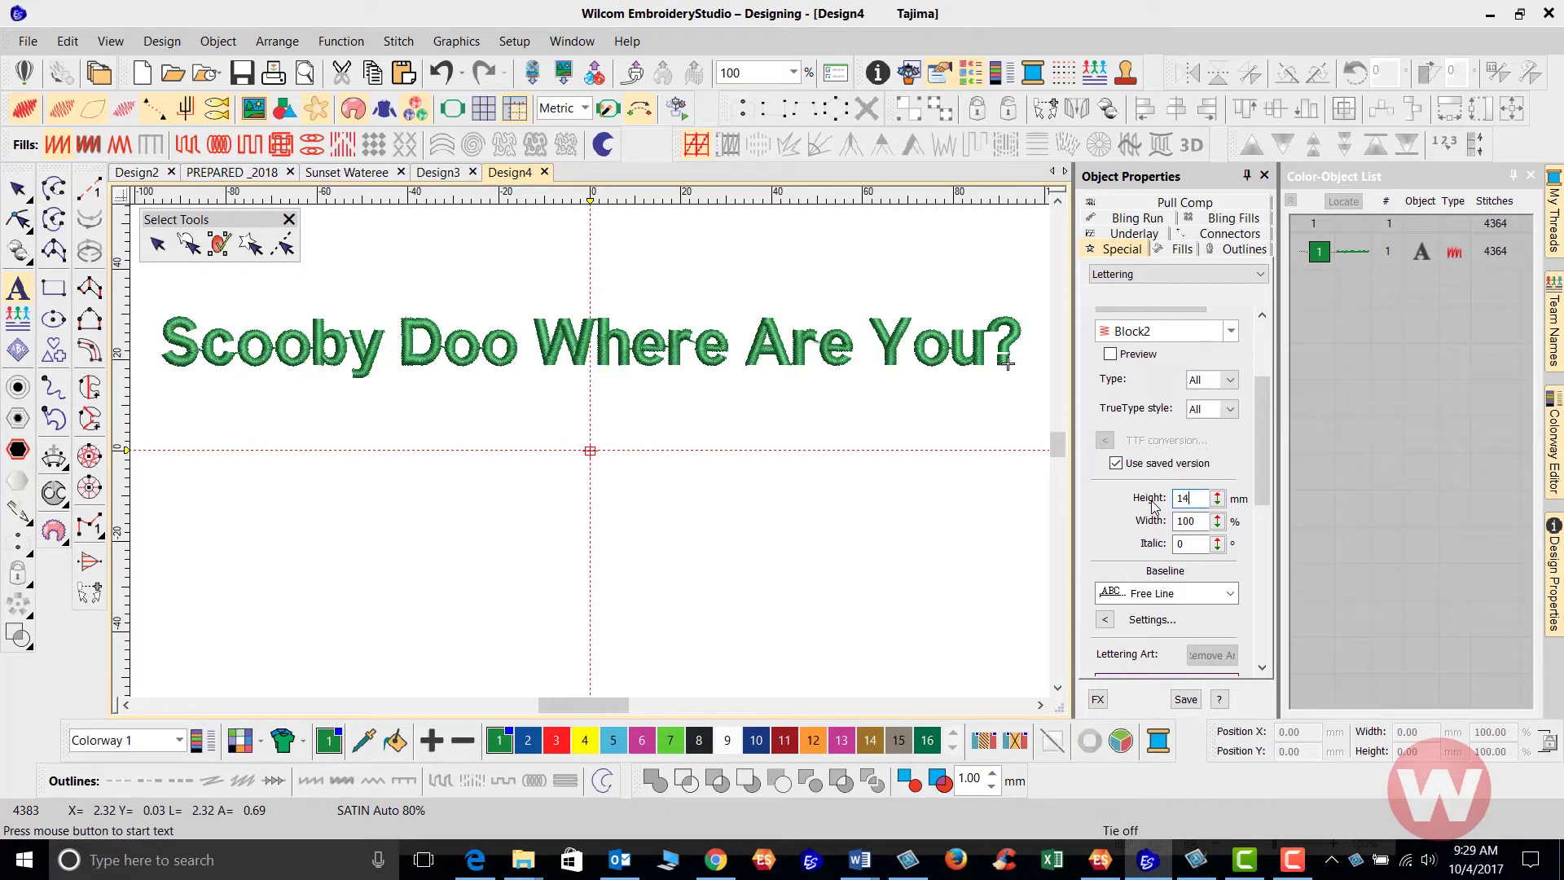
type(".91")
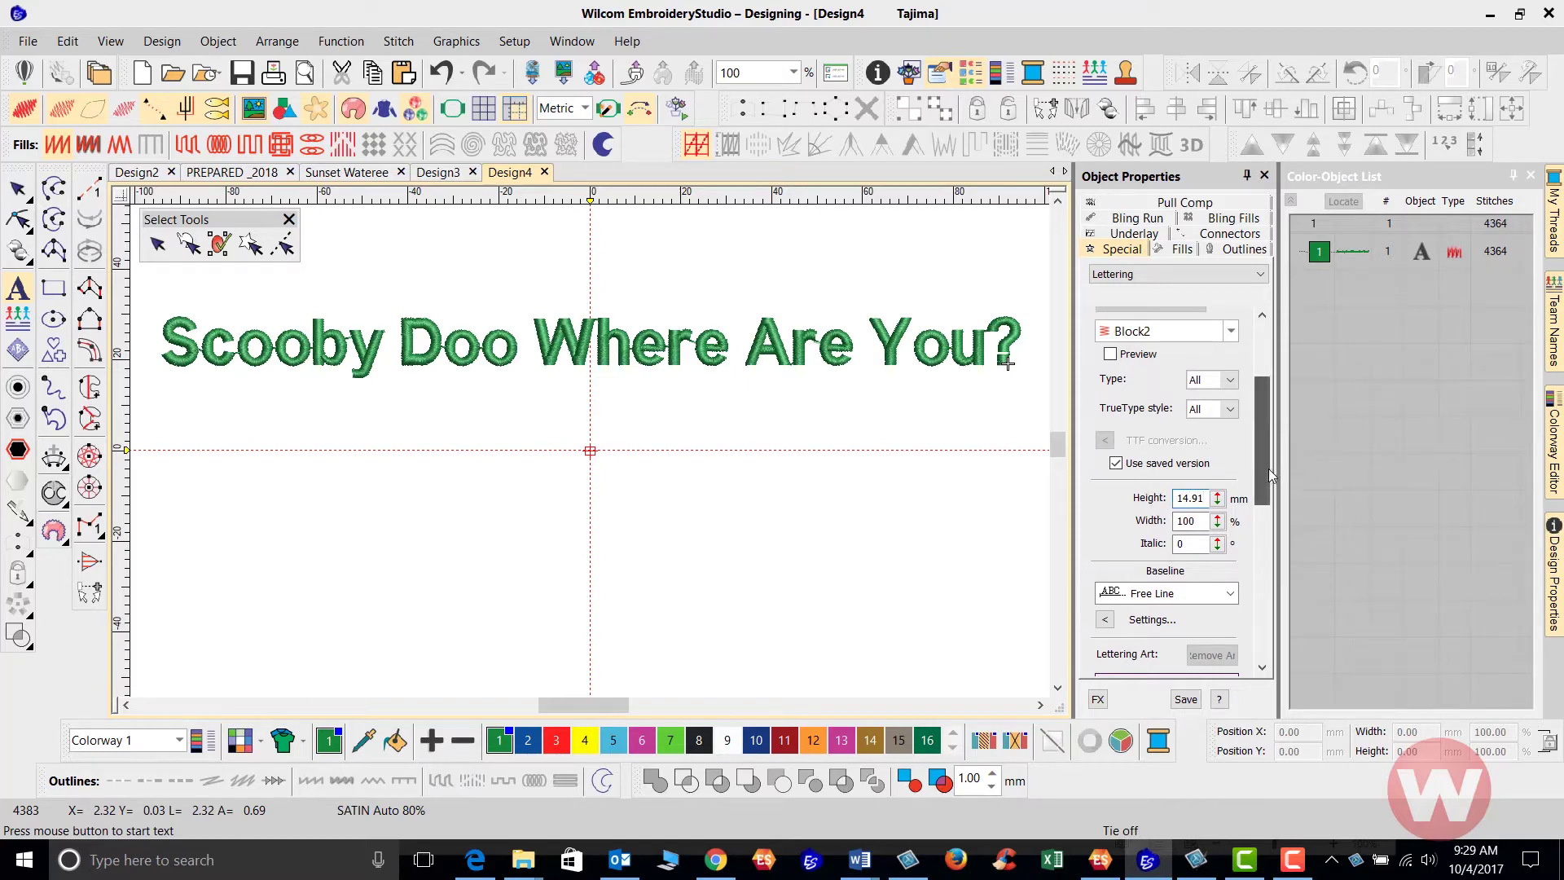
left_click_drag(1269, 468, 1268, 383)
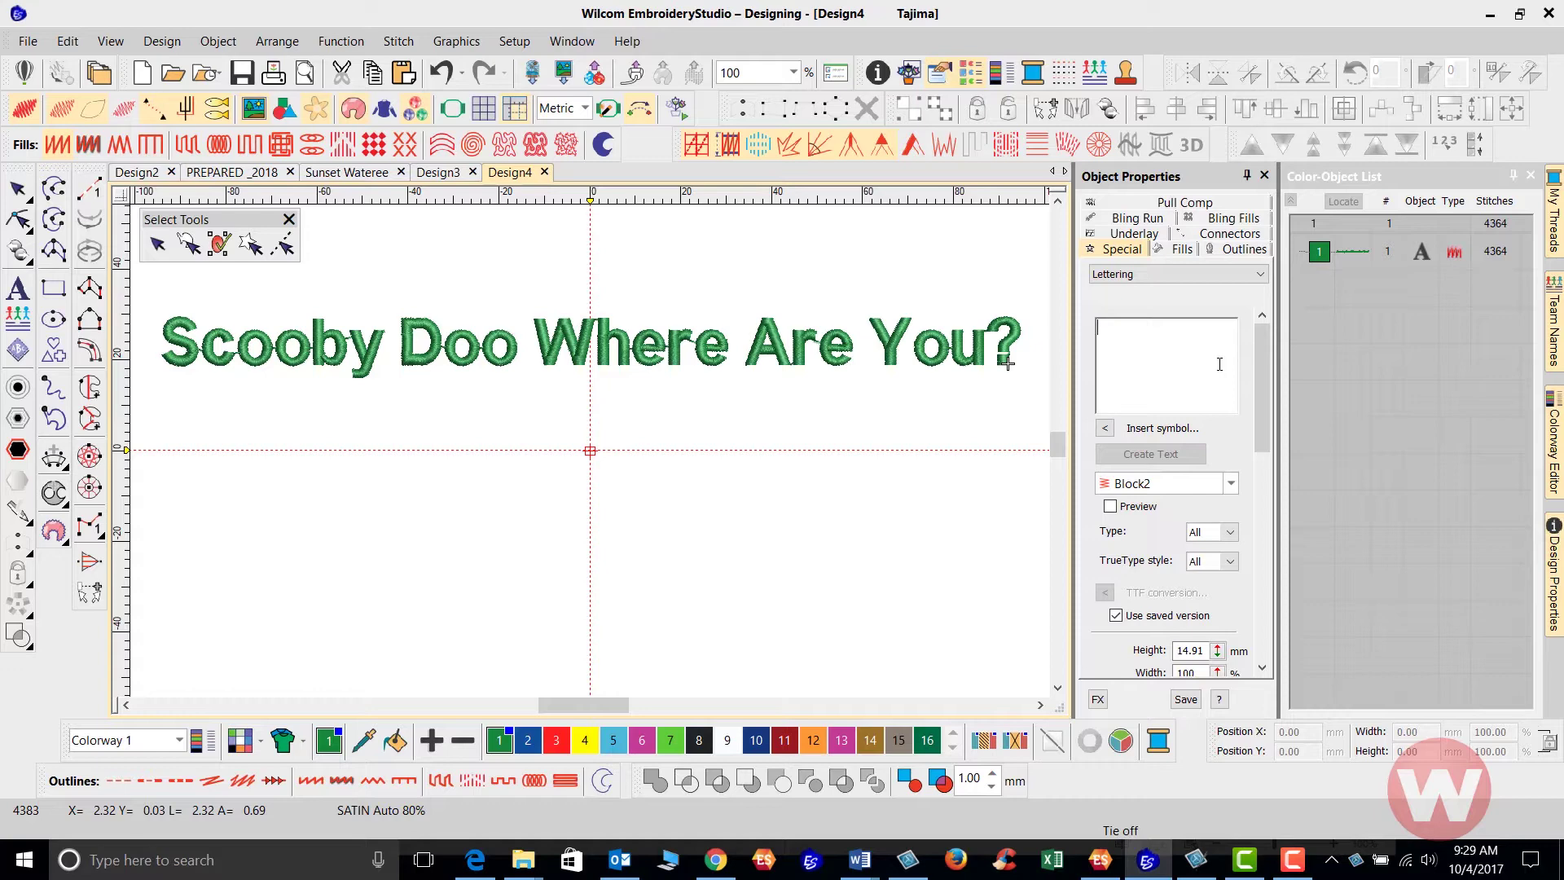
type("S")
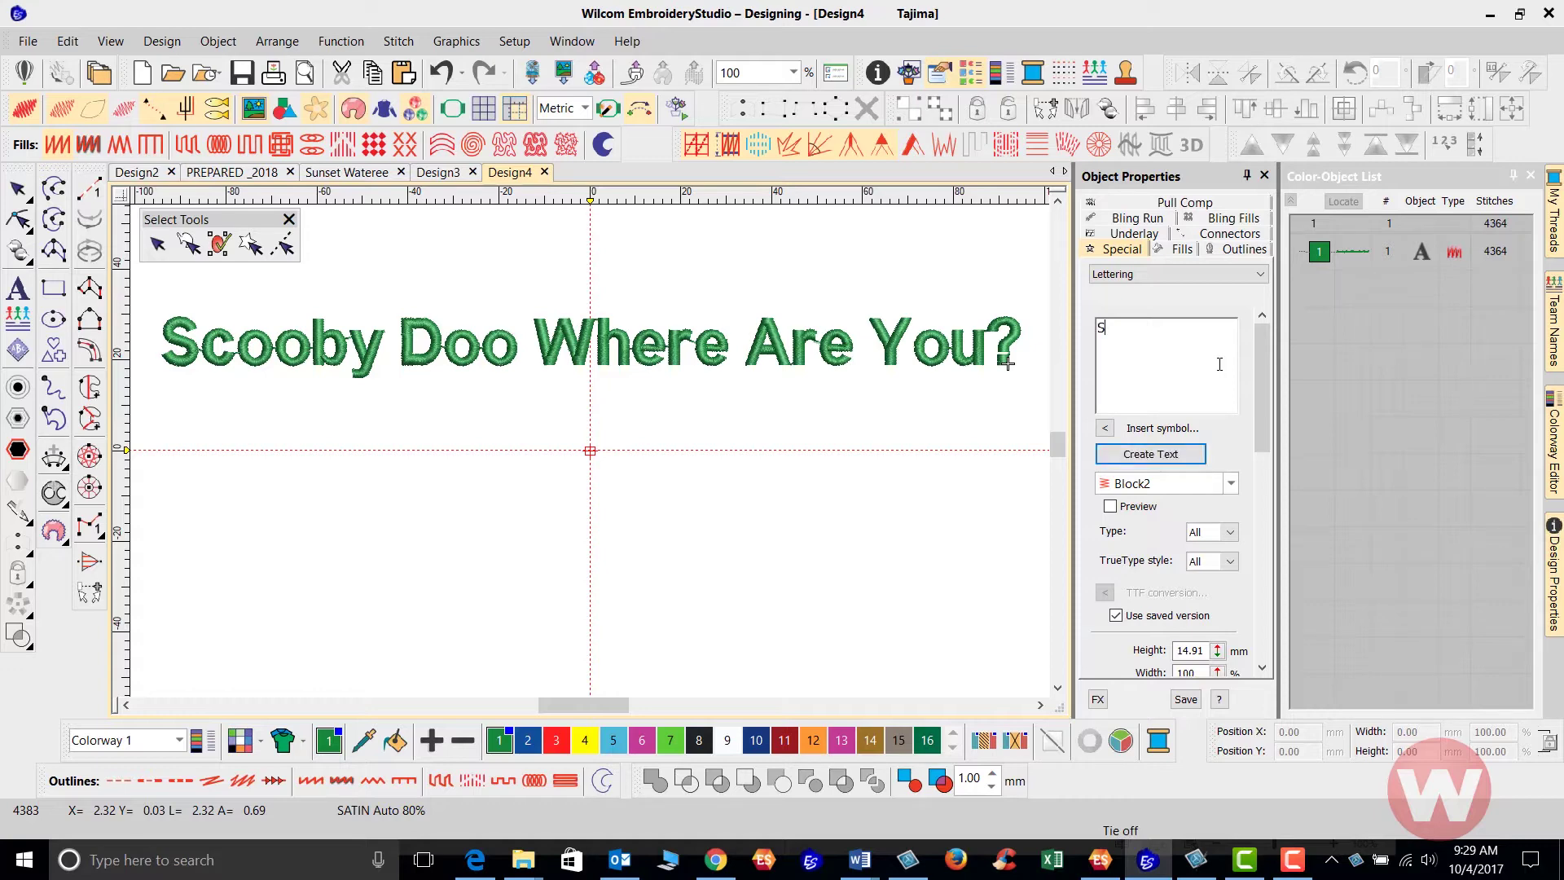
key("BackSpace")
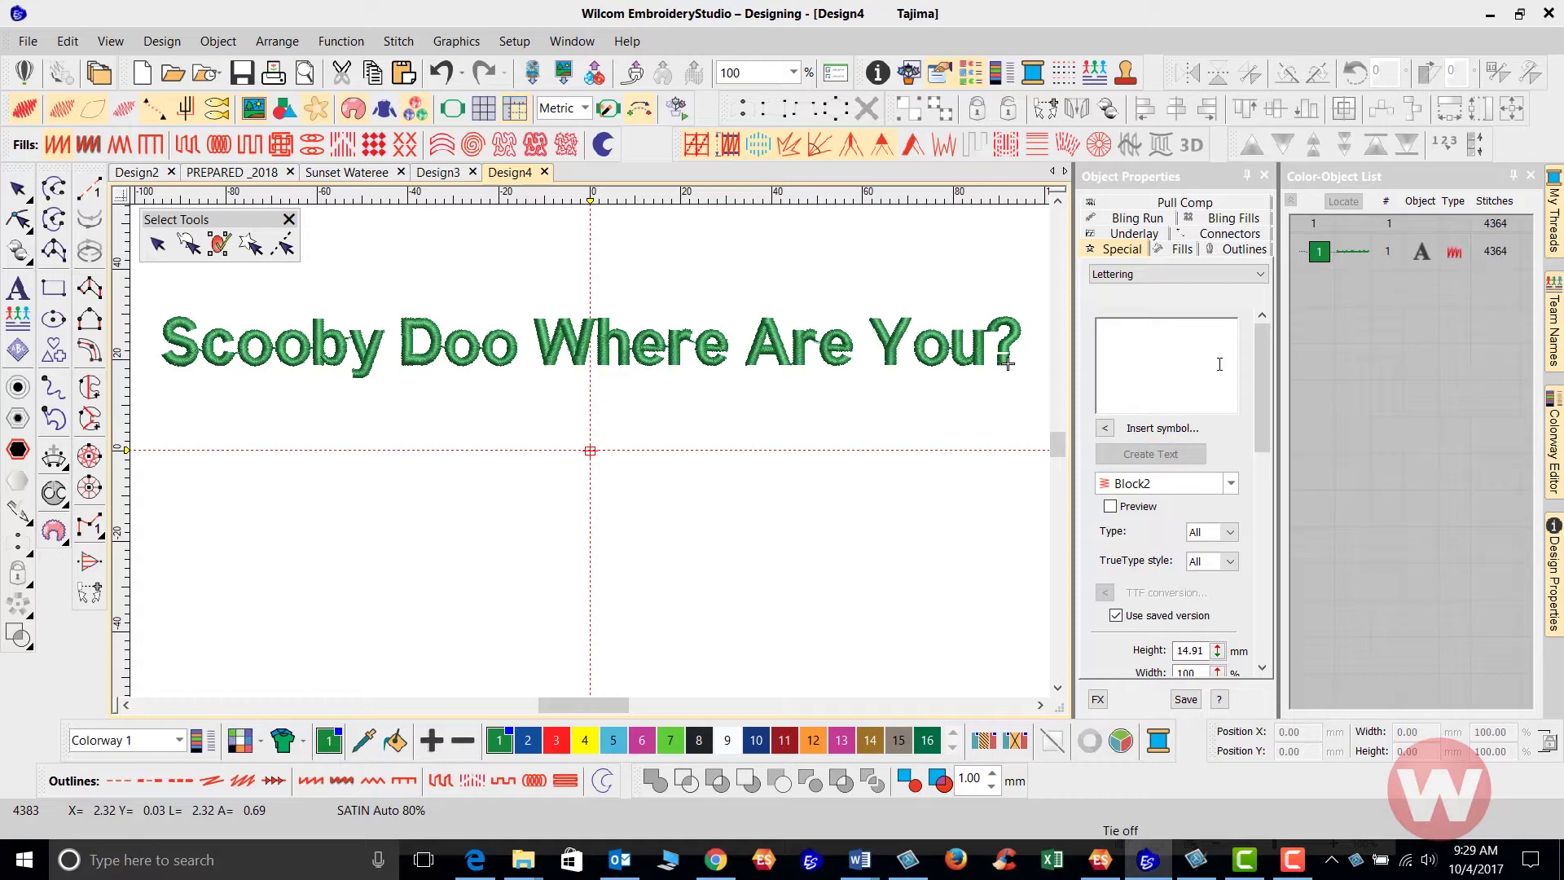
- Copy the text "Scooby Doo Where Are You?" from the existing lettering and paste it as the text of a new lettering object
left_click(892, 362)
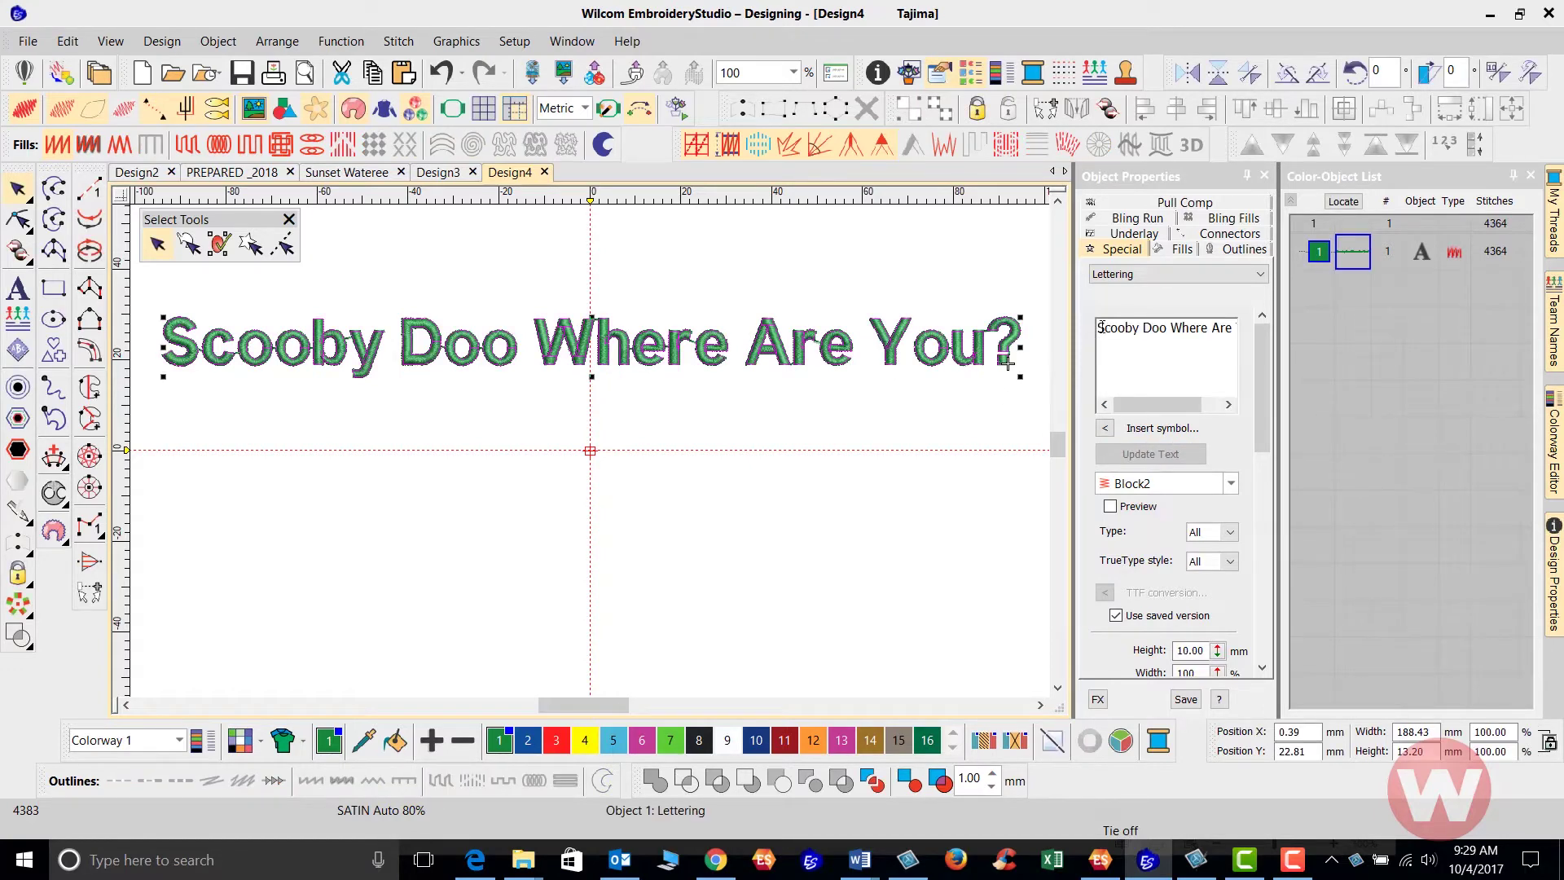
double_click(1116, 329)
left_click_drag(1158, 333, 1275, 335)
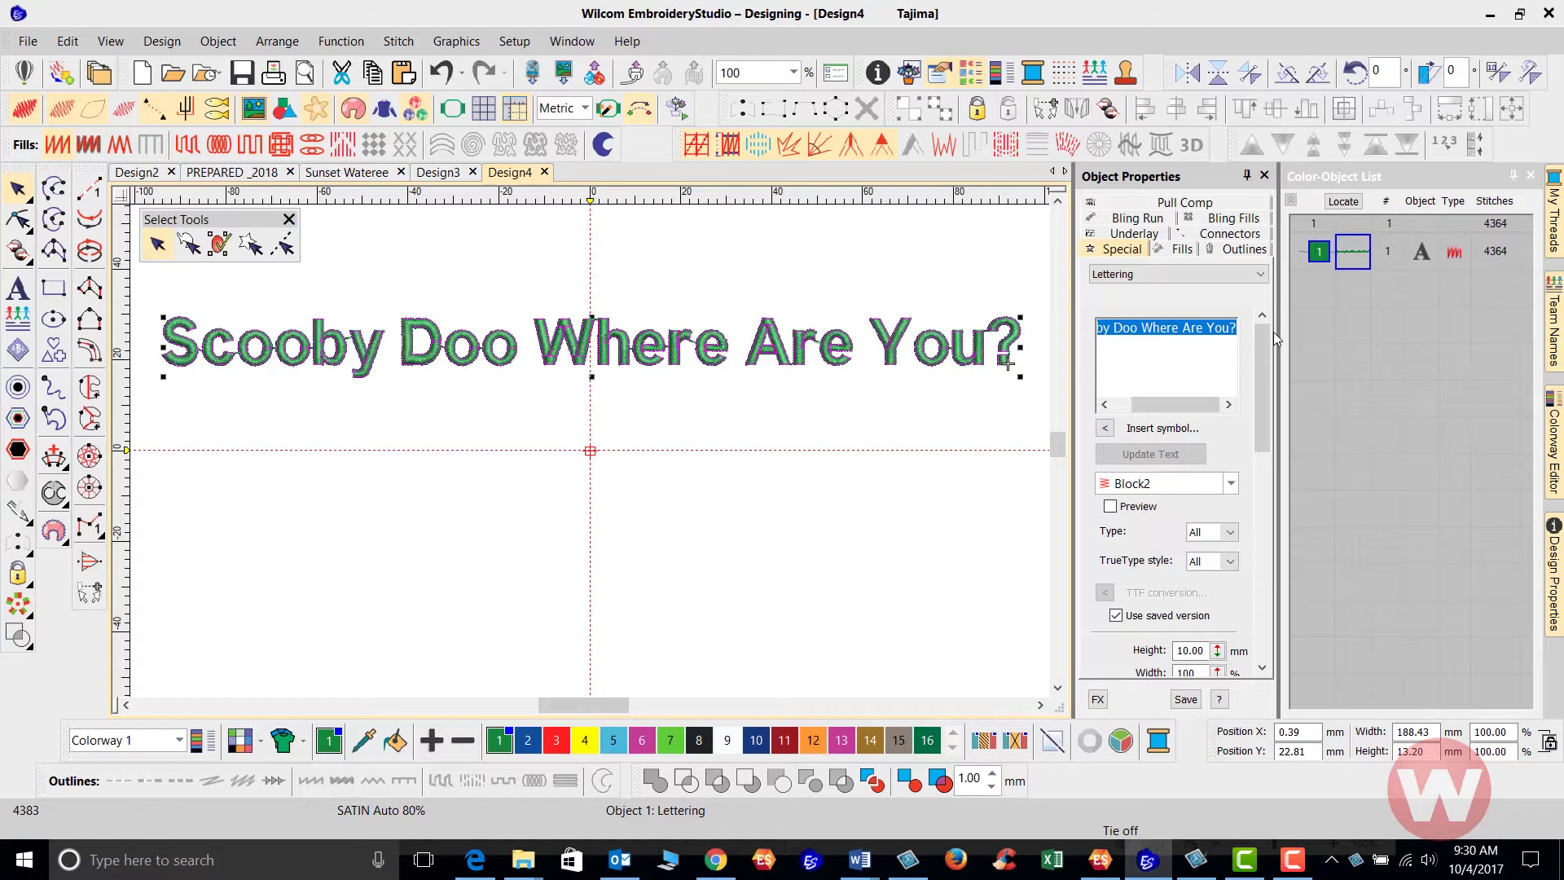
key("ctrl+c")
left_click(990, 415)
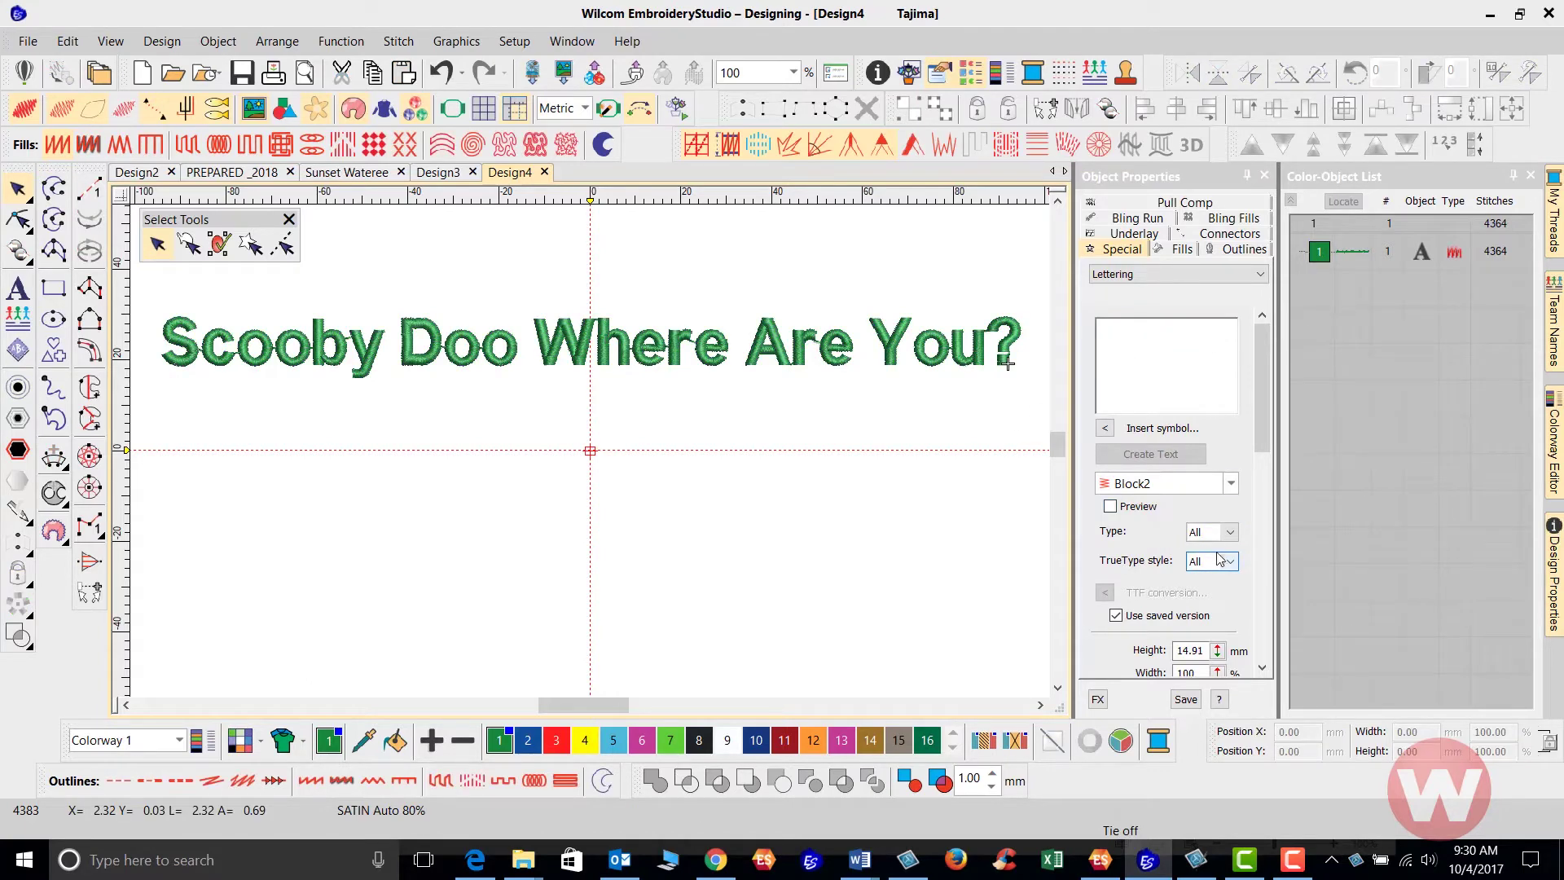
left_click(1131, 352)
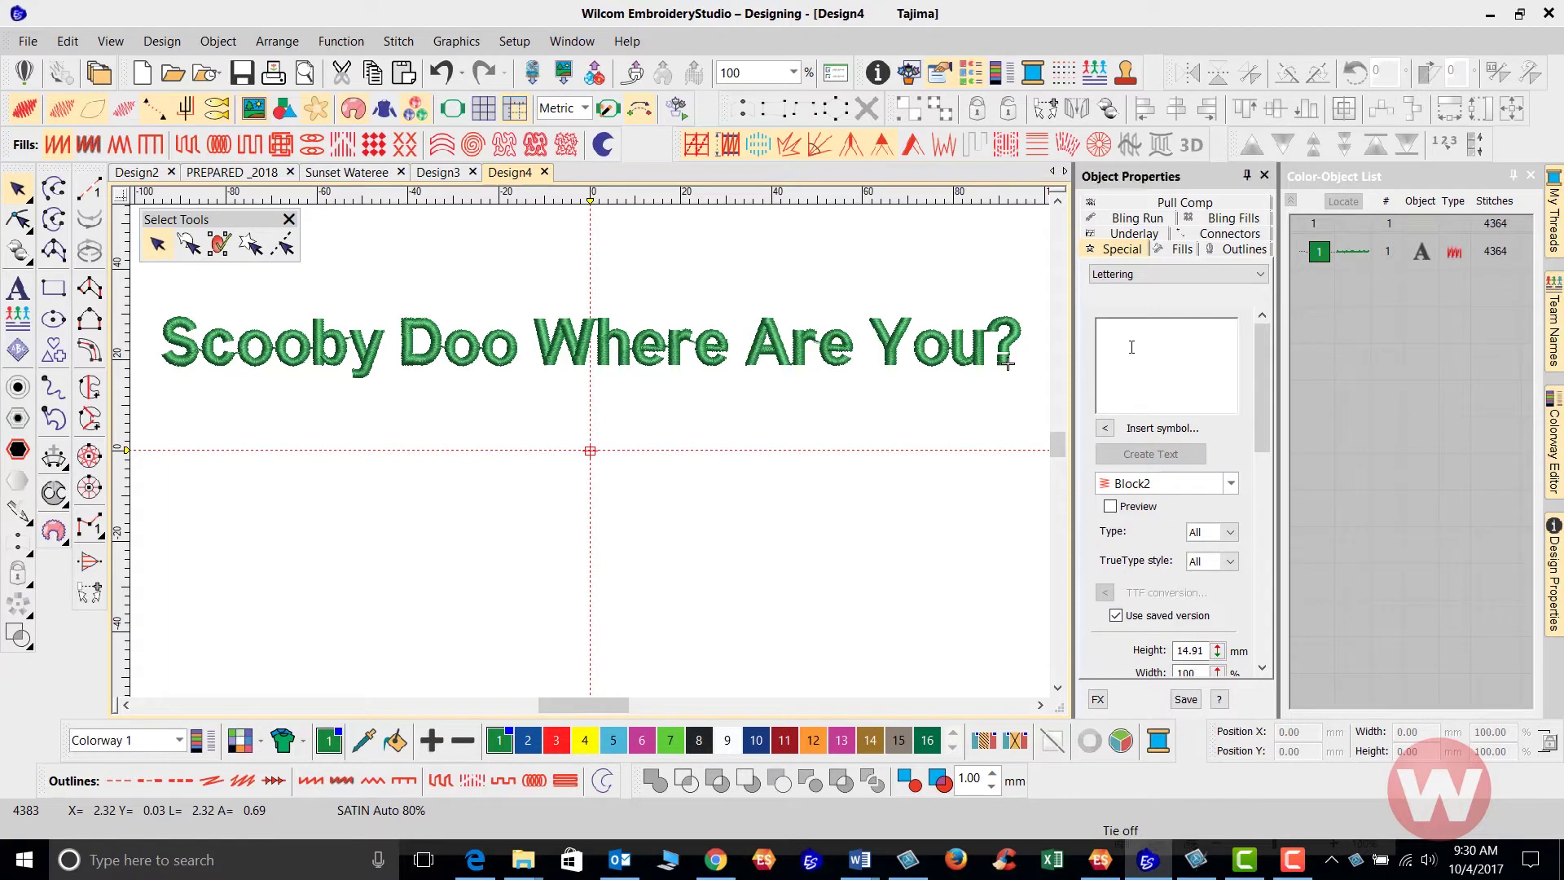
key("ctrl+v")
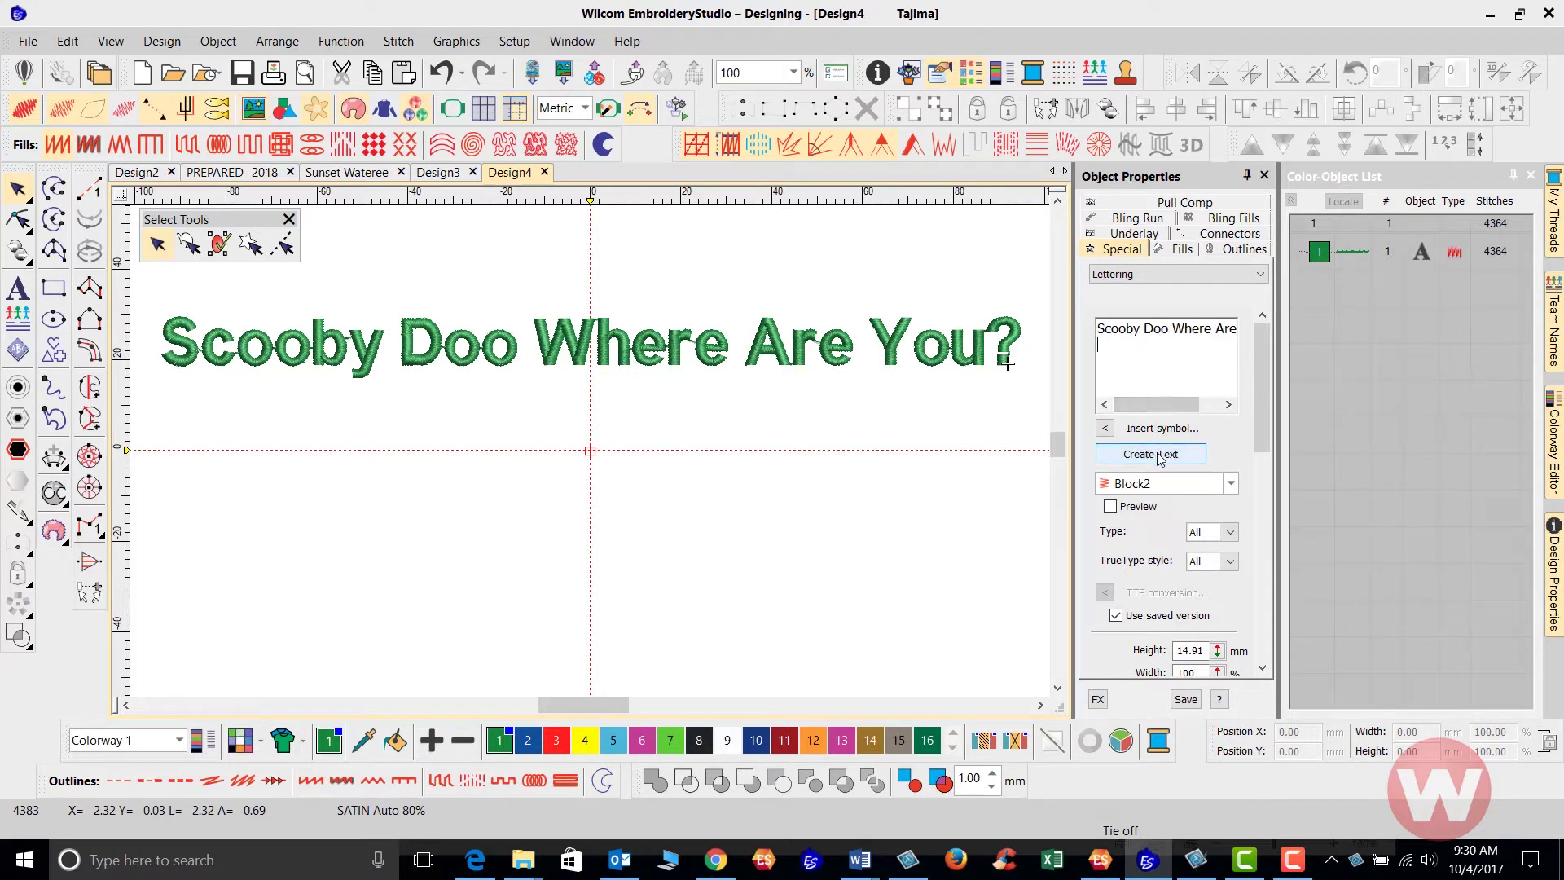
- Create the new lettering on a Fixed Line baseline, placed horizontally about 107 mm long below the existing lettering
left_click_drag(1269, 410, 1282, 531)
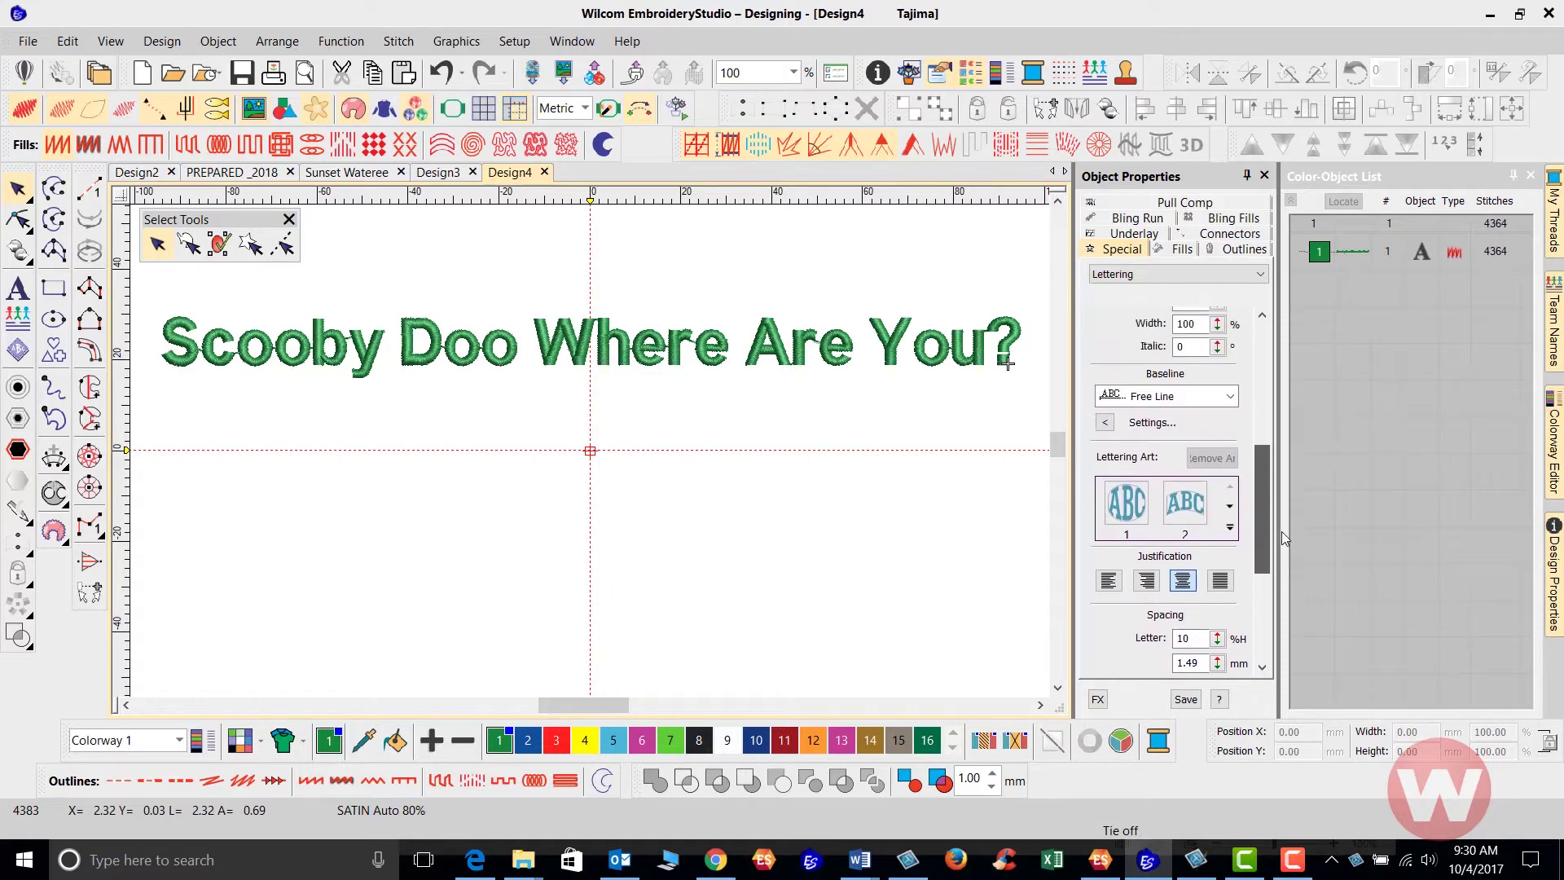
left_click(1231, 398)
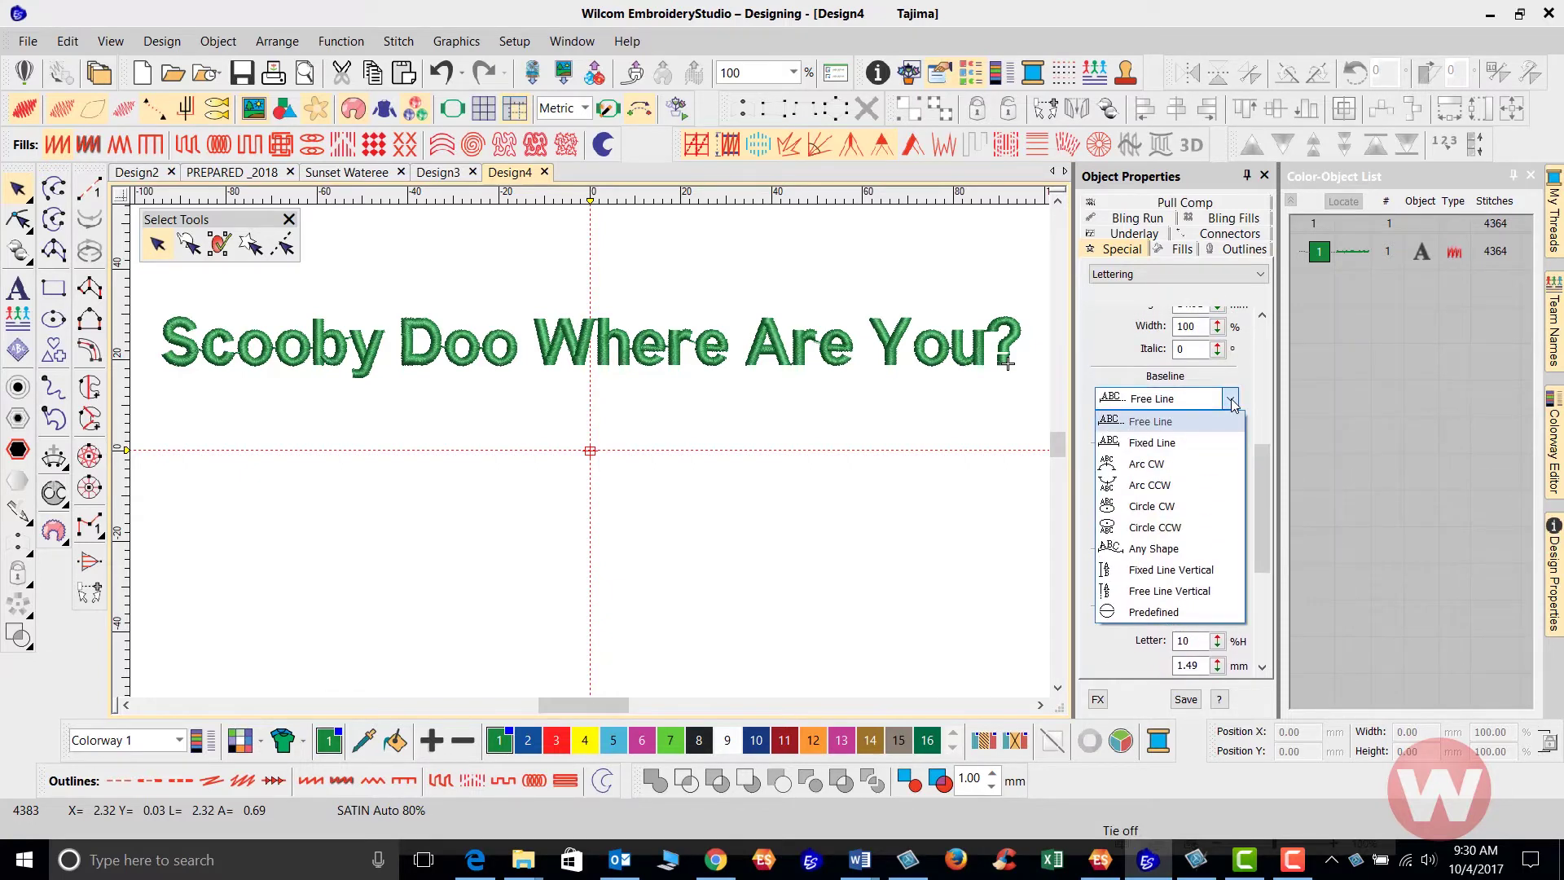
left_click(1194, 443)
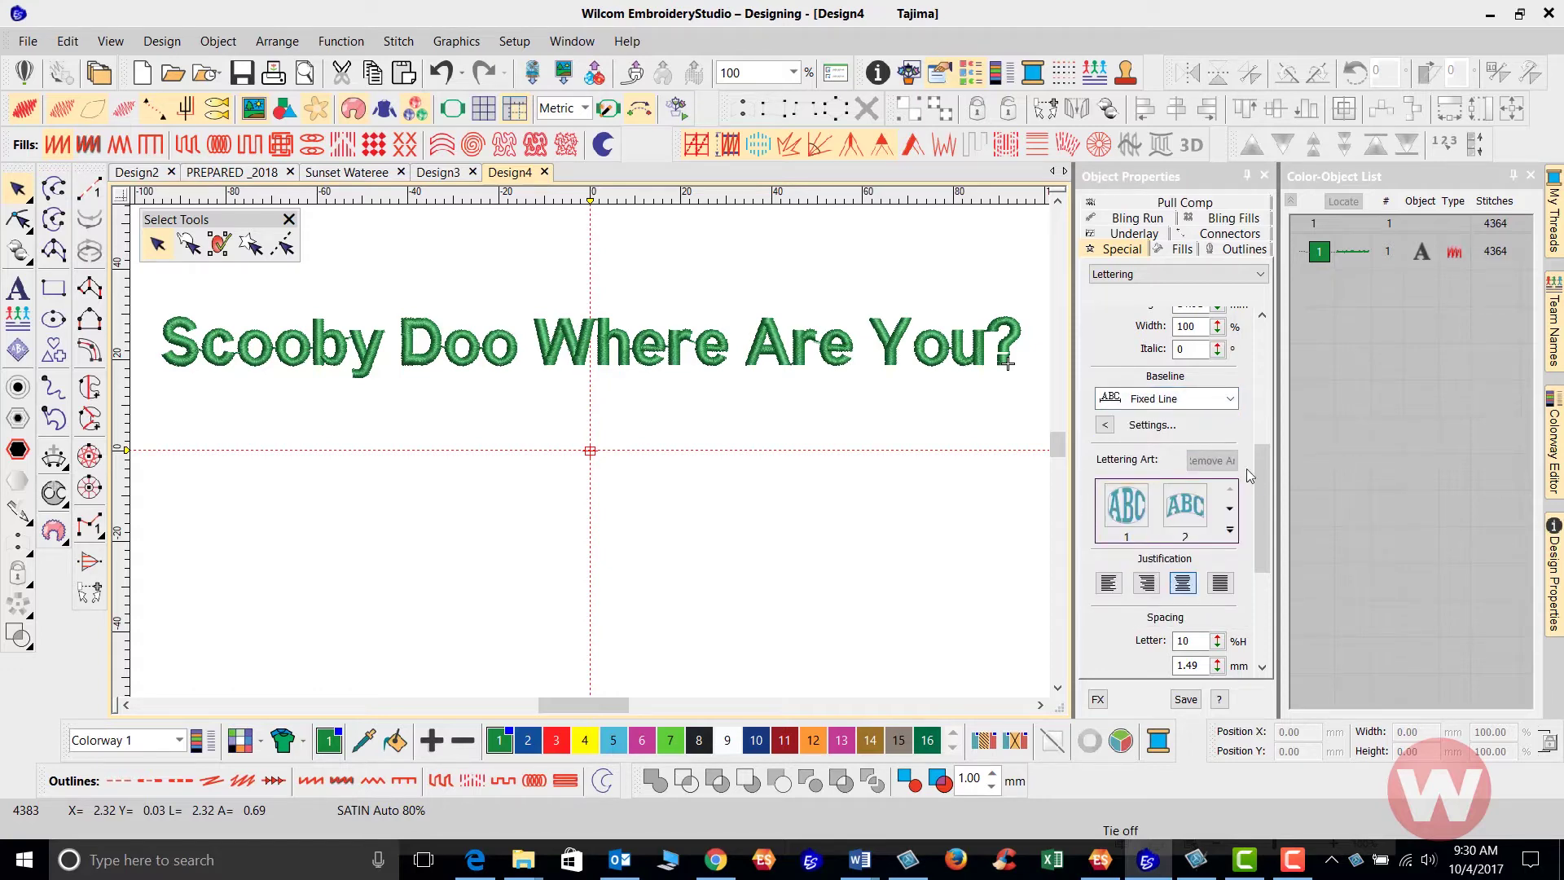
left_click_drag(1264, 479, 1264, 339)
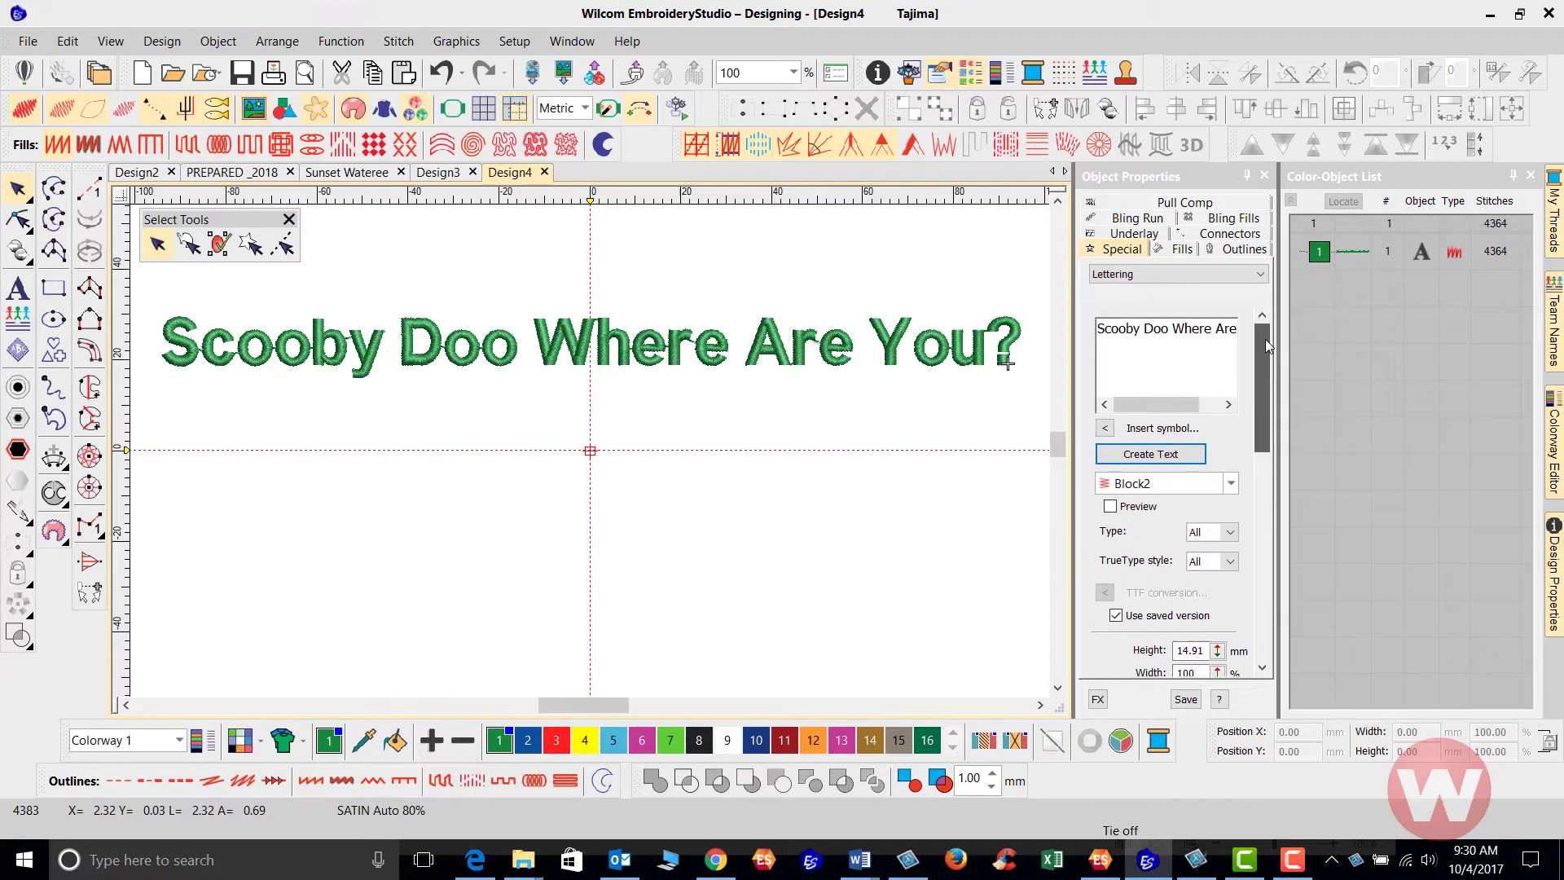
left_click(1163, 457)
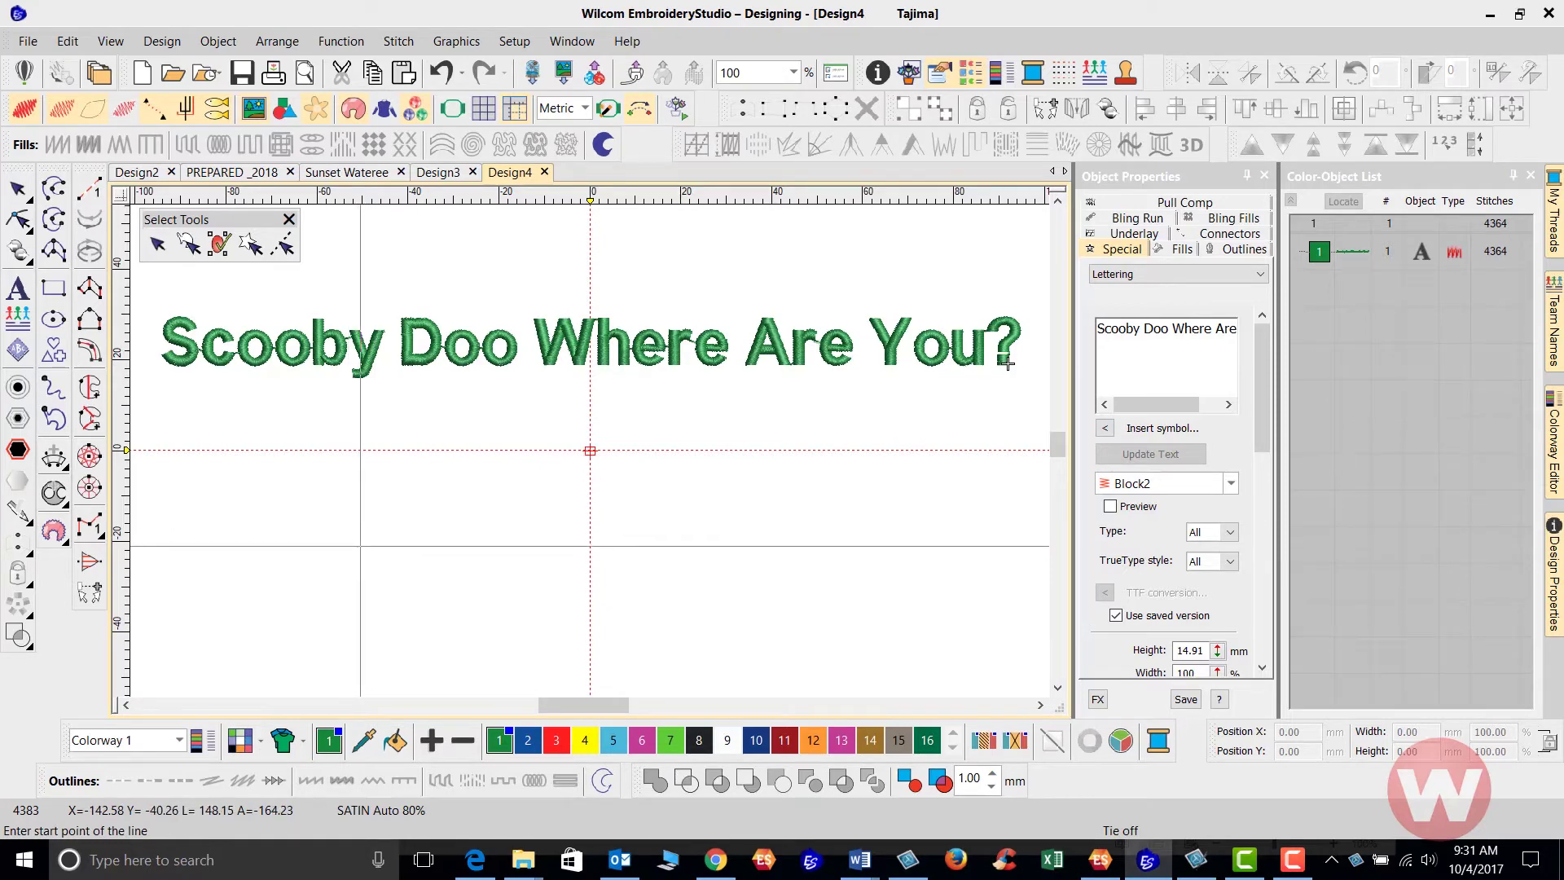
left_click(360, 537)
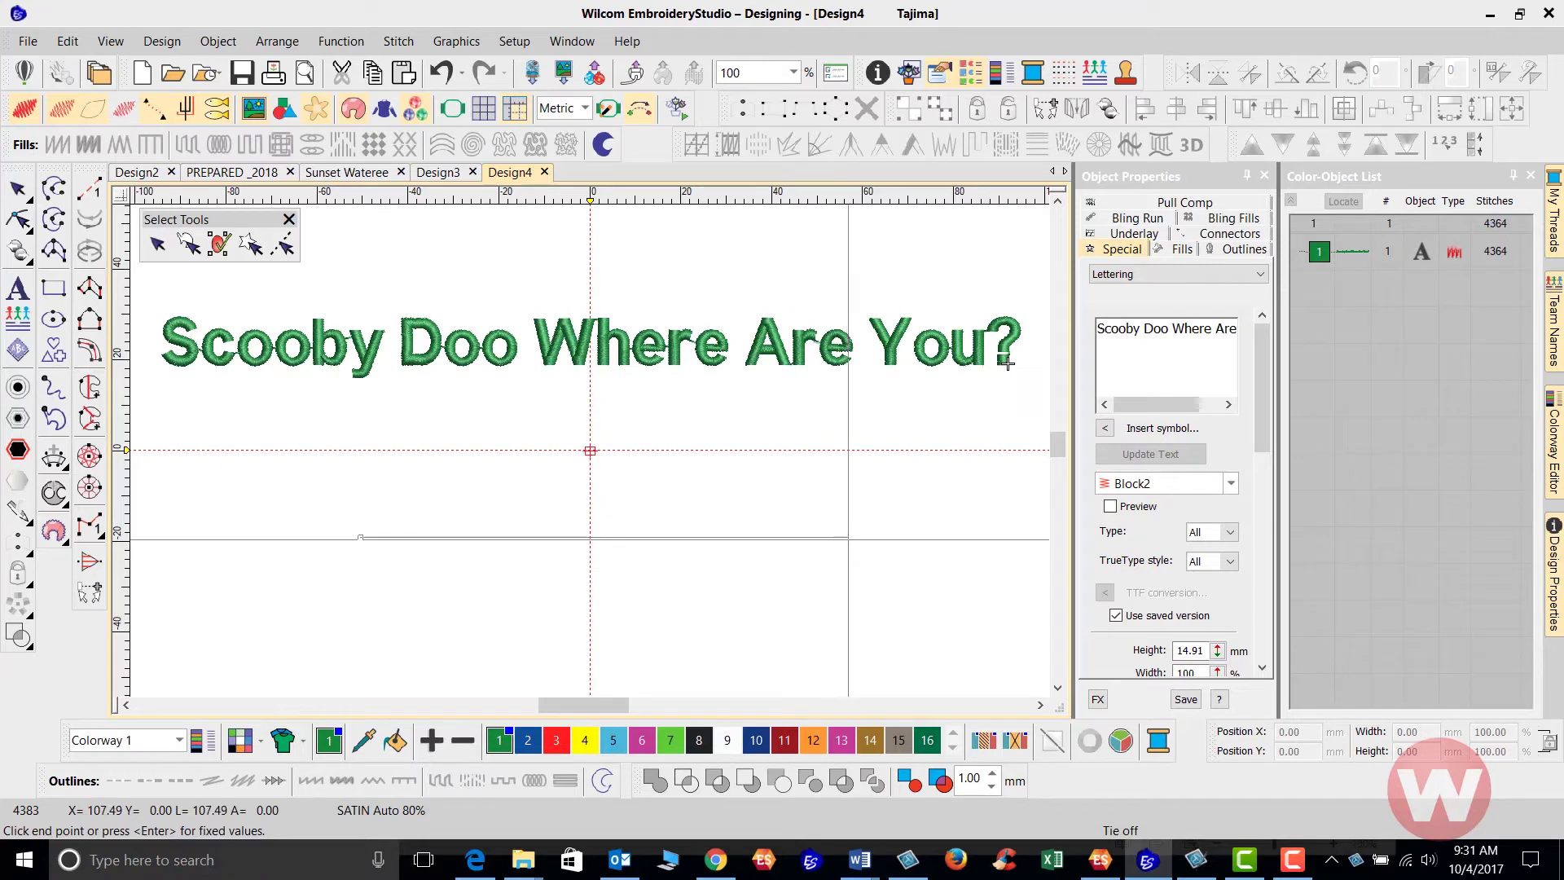
left_click(848, 537)
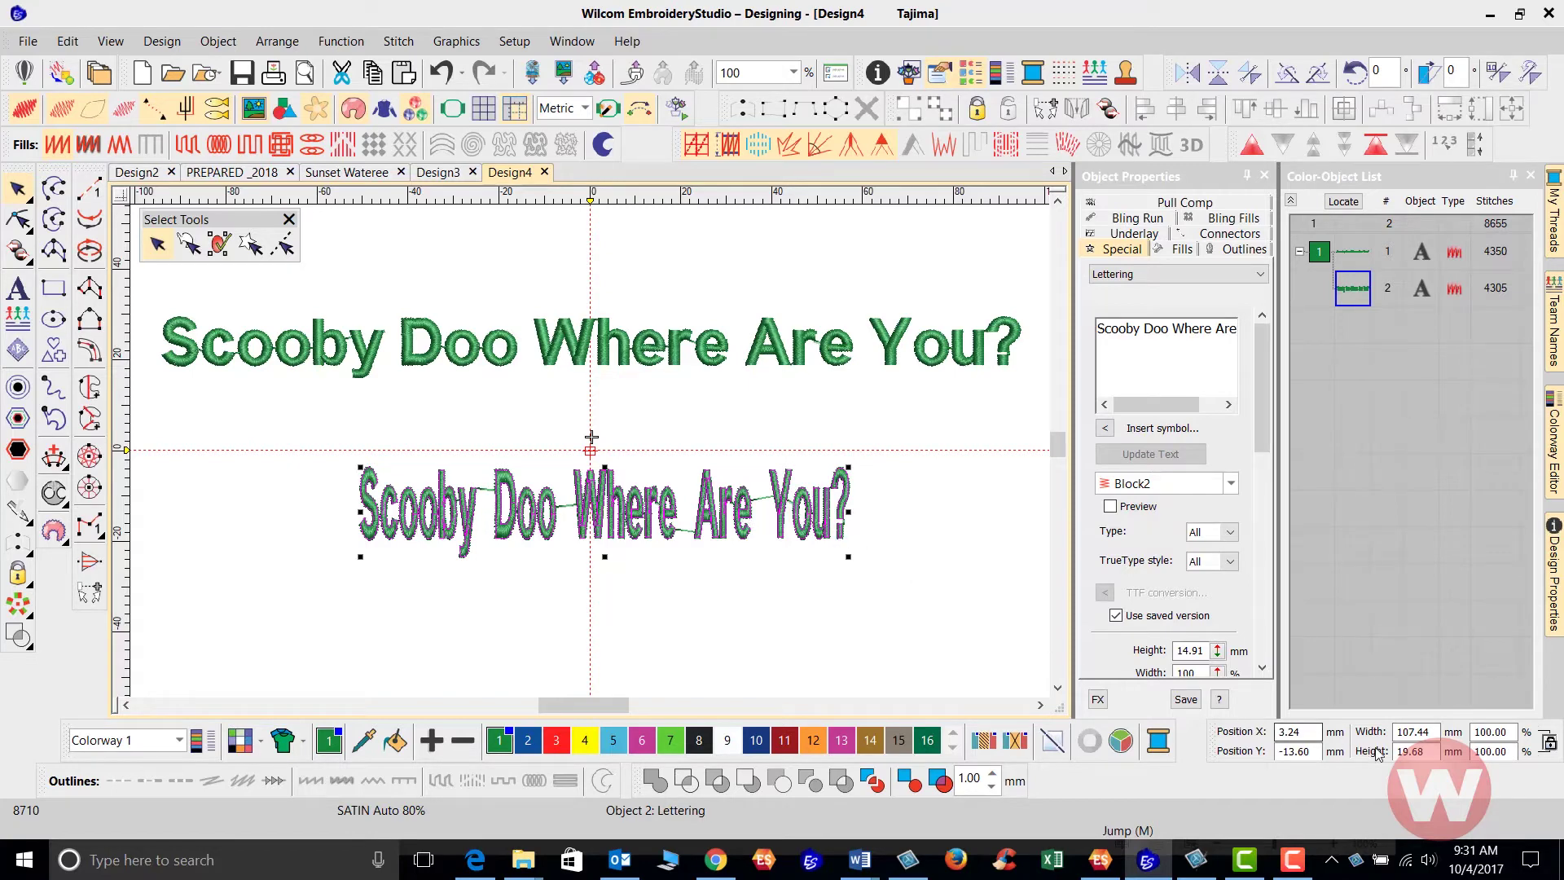
- Set the fixed-line lettering's width to 101.61 mm without proportional scaling, and lock its proportions again
double_click(1414, 731)
left_click(1551, 745)
double_click(1416, 731)
type("101.61")
key("Return")
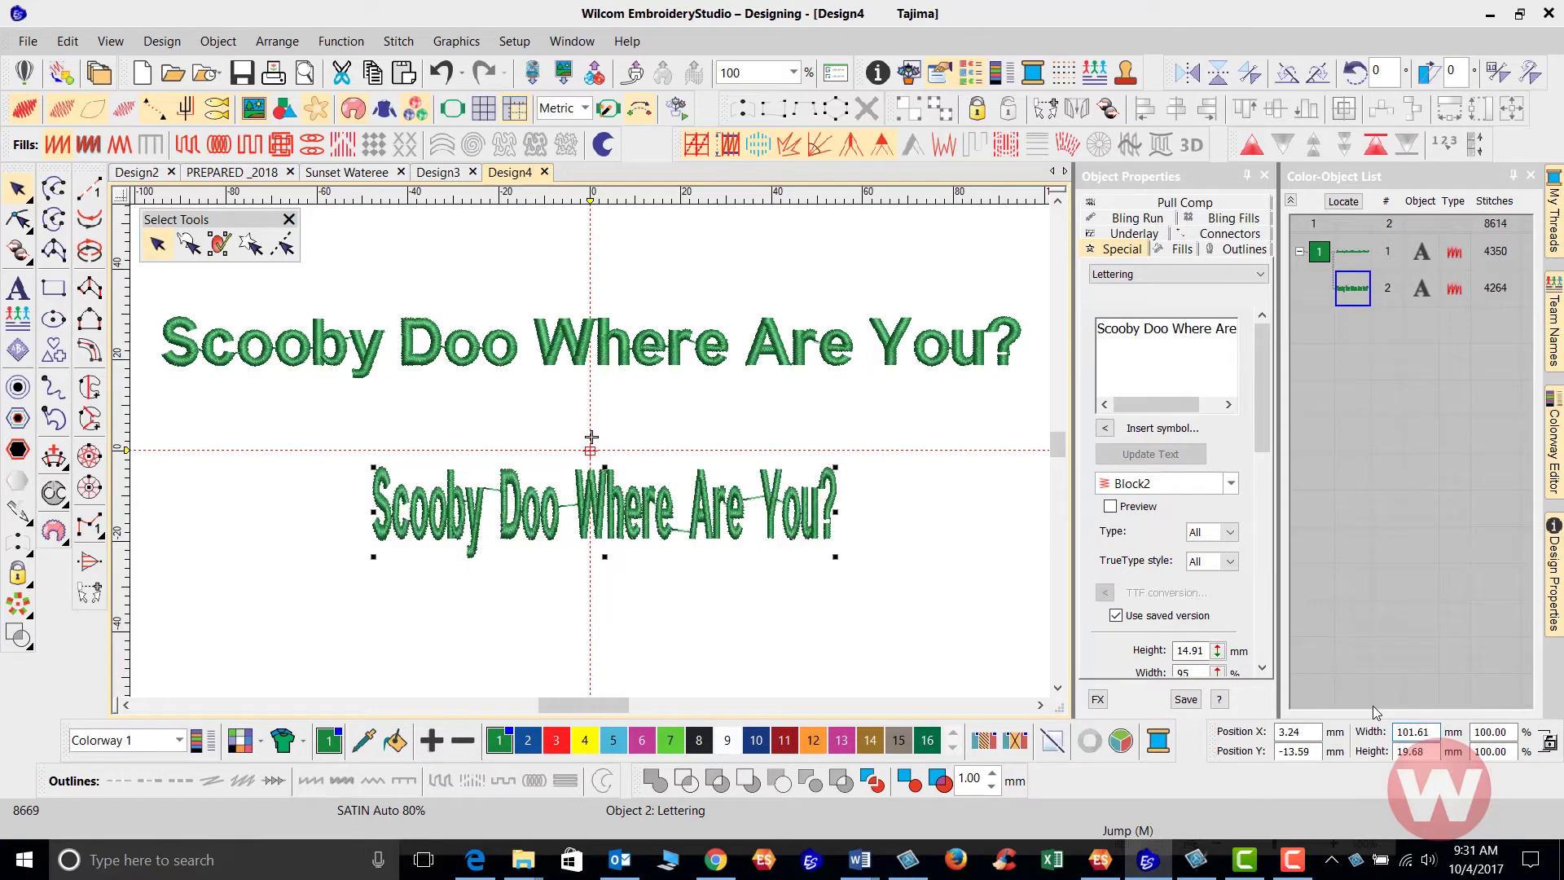
left_click(1550, 742)
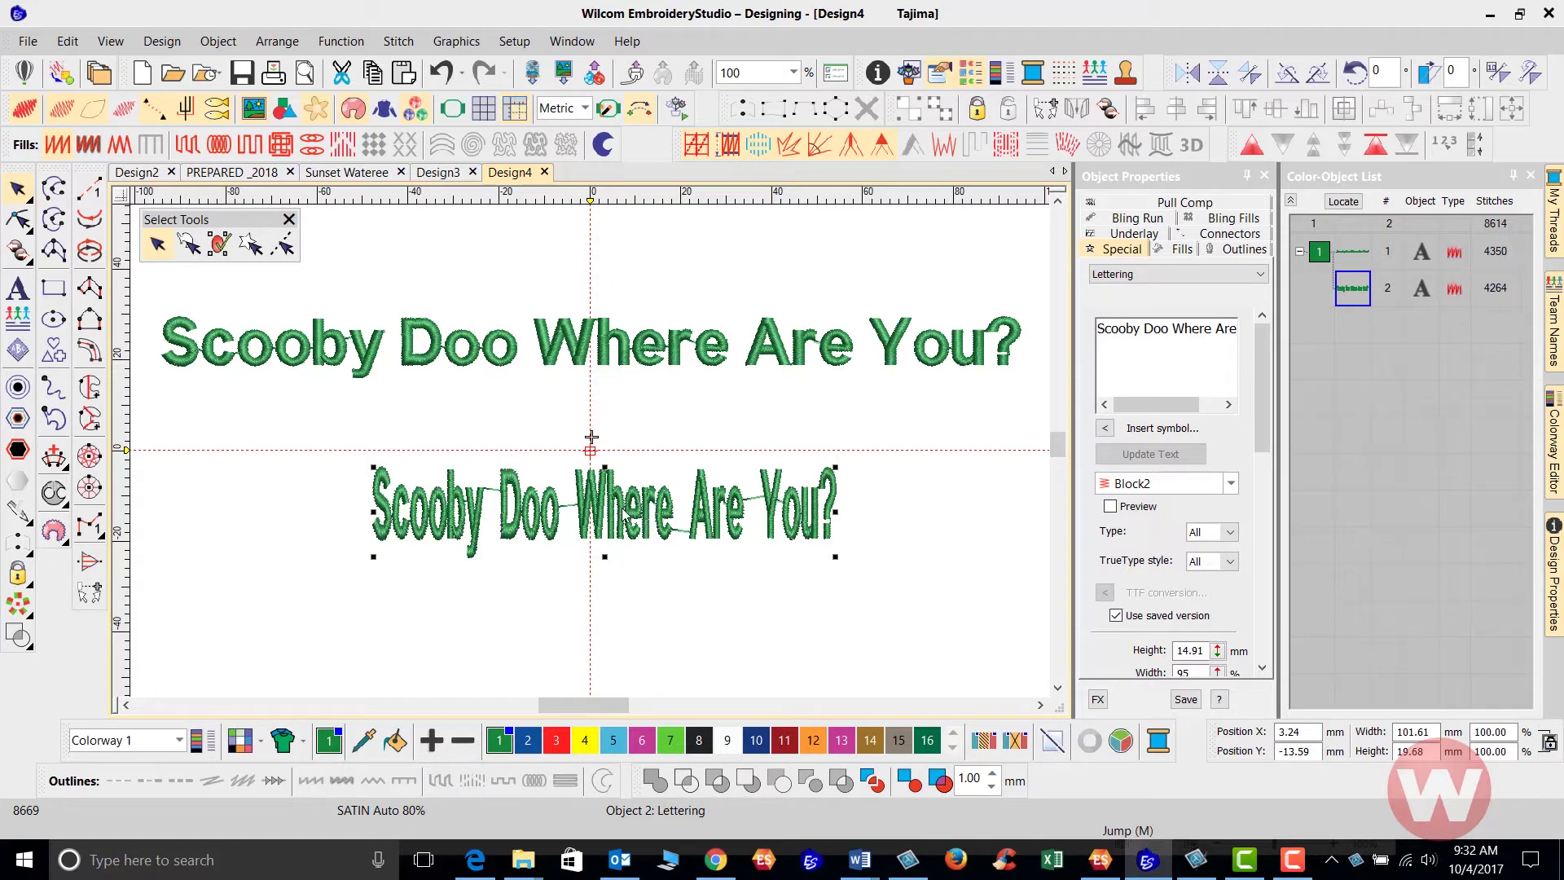
- Duplicate the fixed-line lettering about 22 mm below the original and append "When We Need you?" to the copy's text
left_click_drag(625, 515, 625, 617)
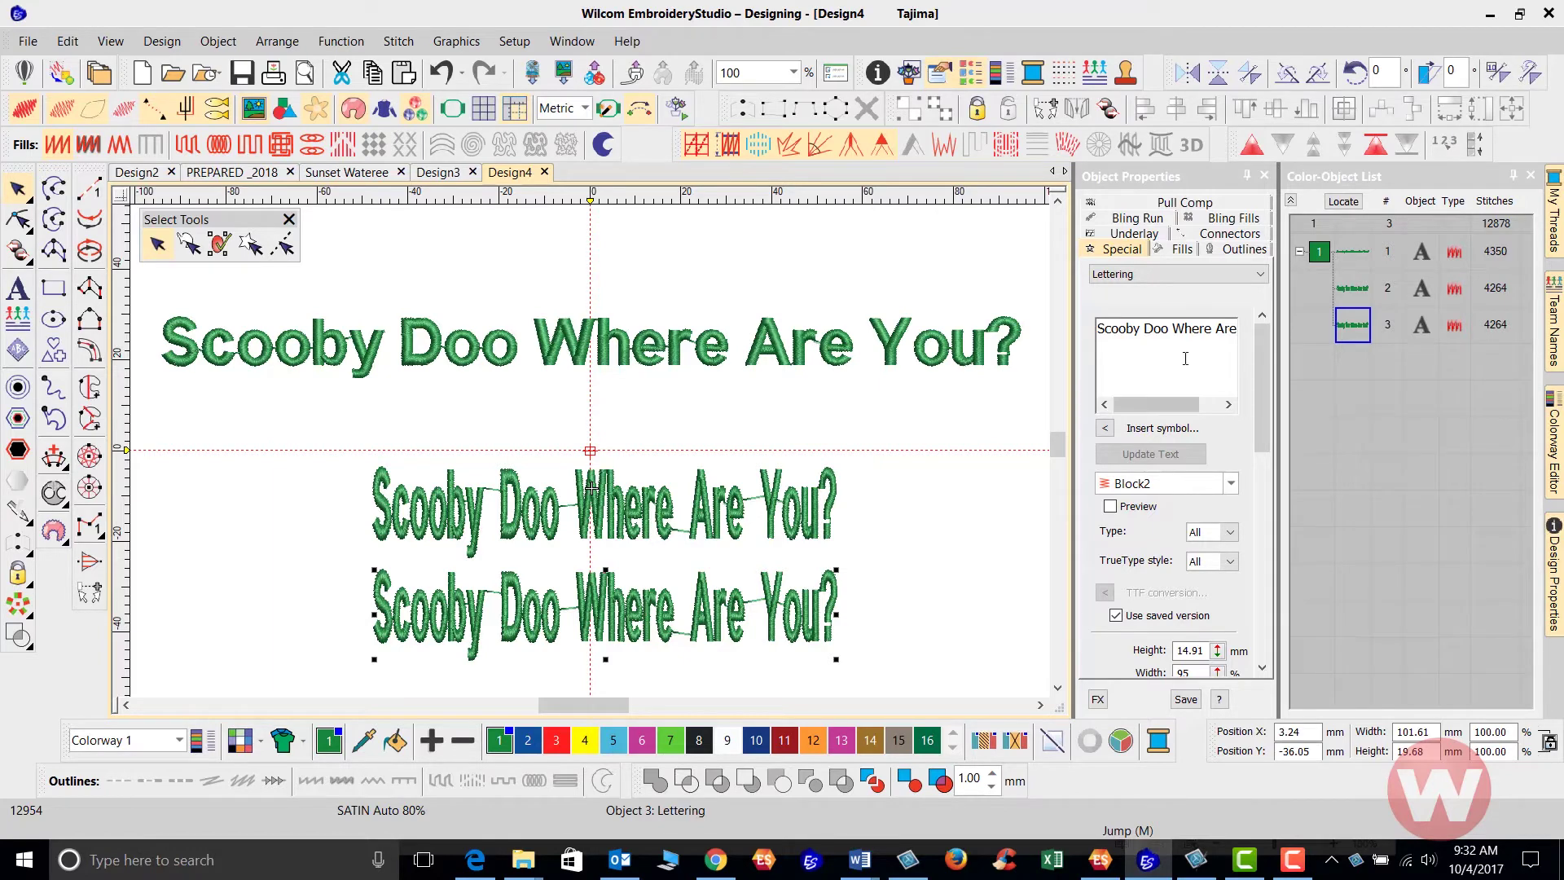
left_click(1237, 327)
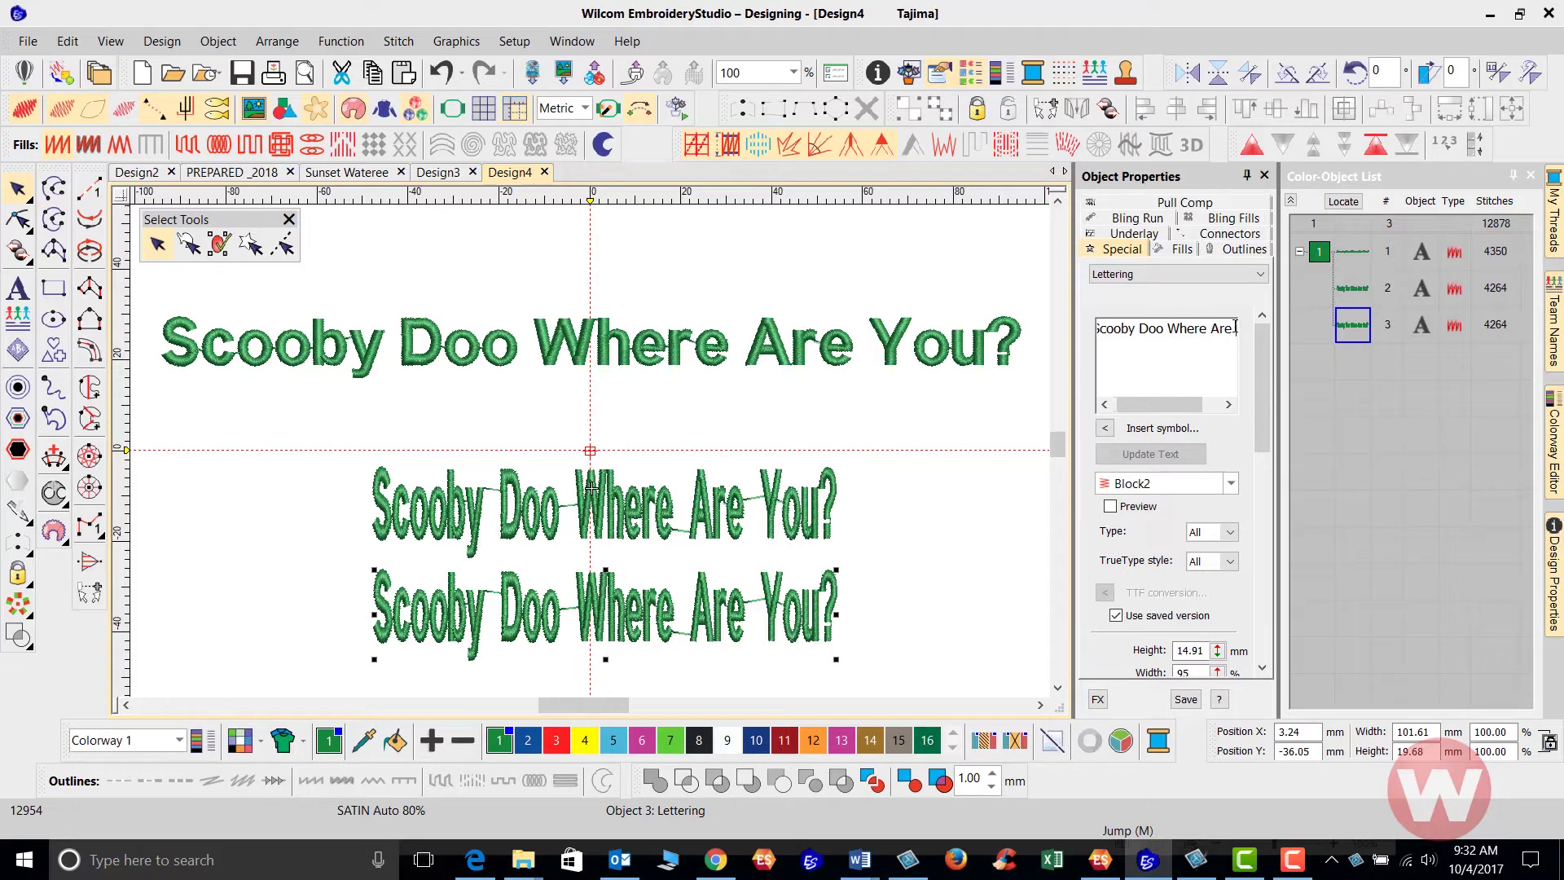
key("Return")
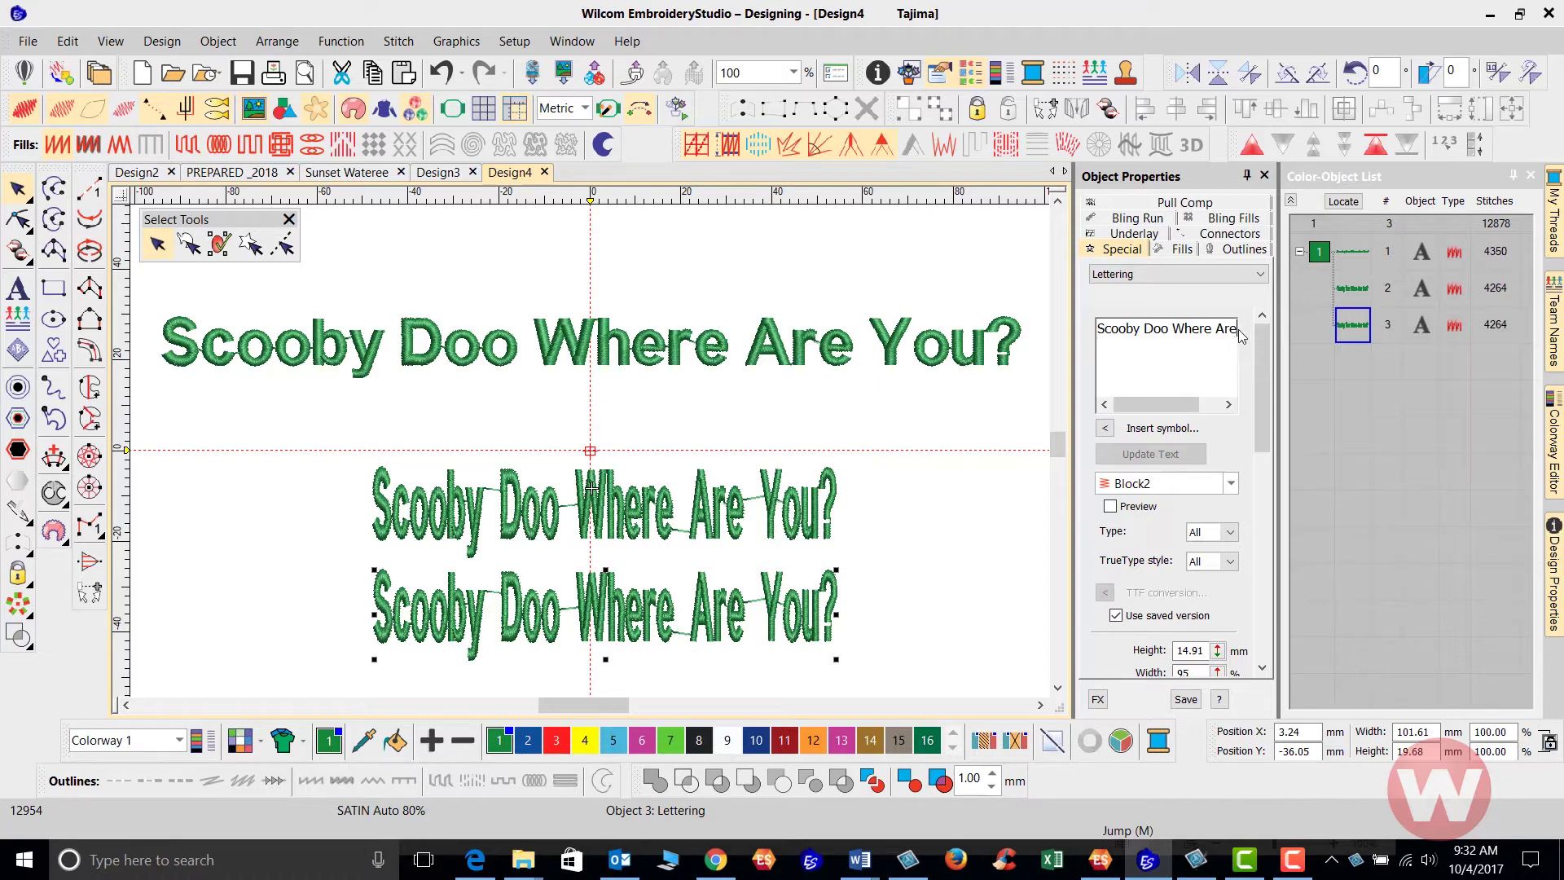
key("Right")
key("Right")
key("Right")
key("Right")
key("Right")
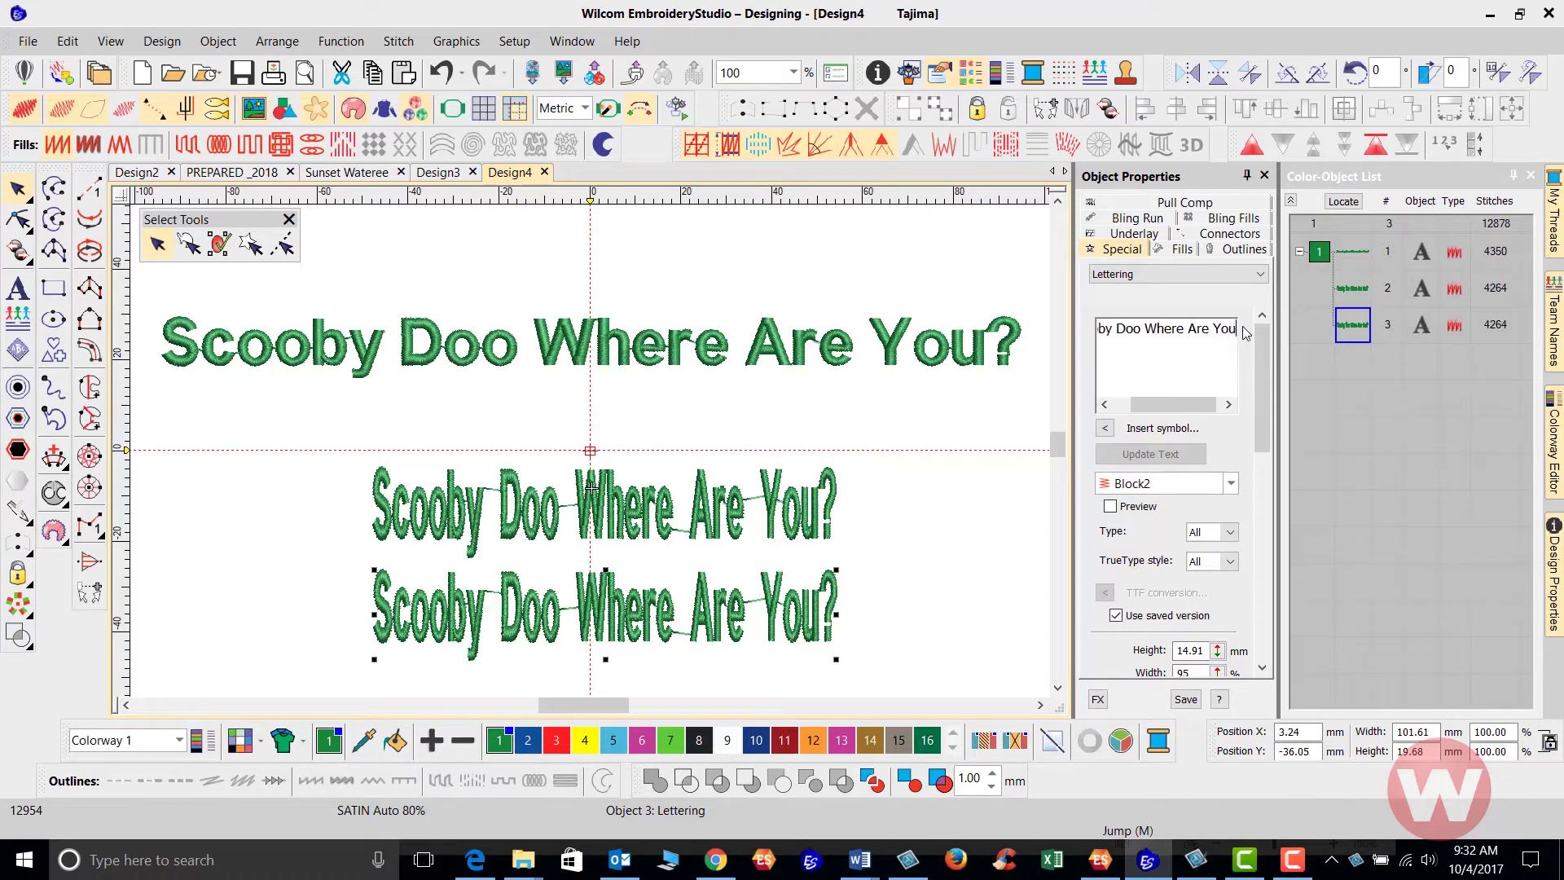
key("Return")
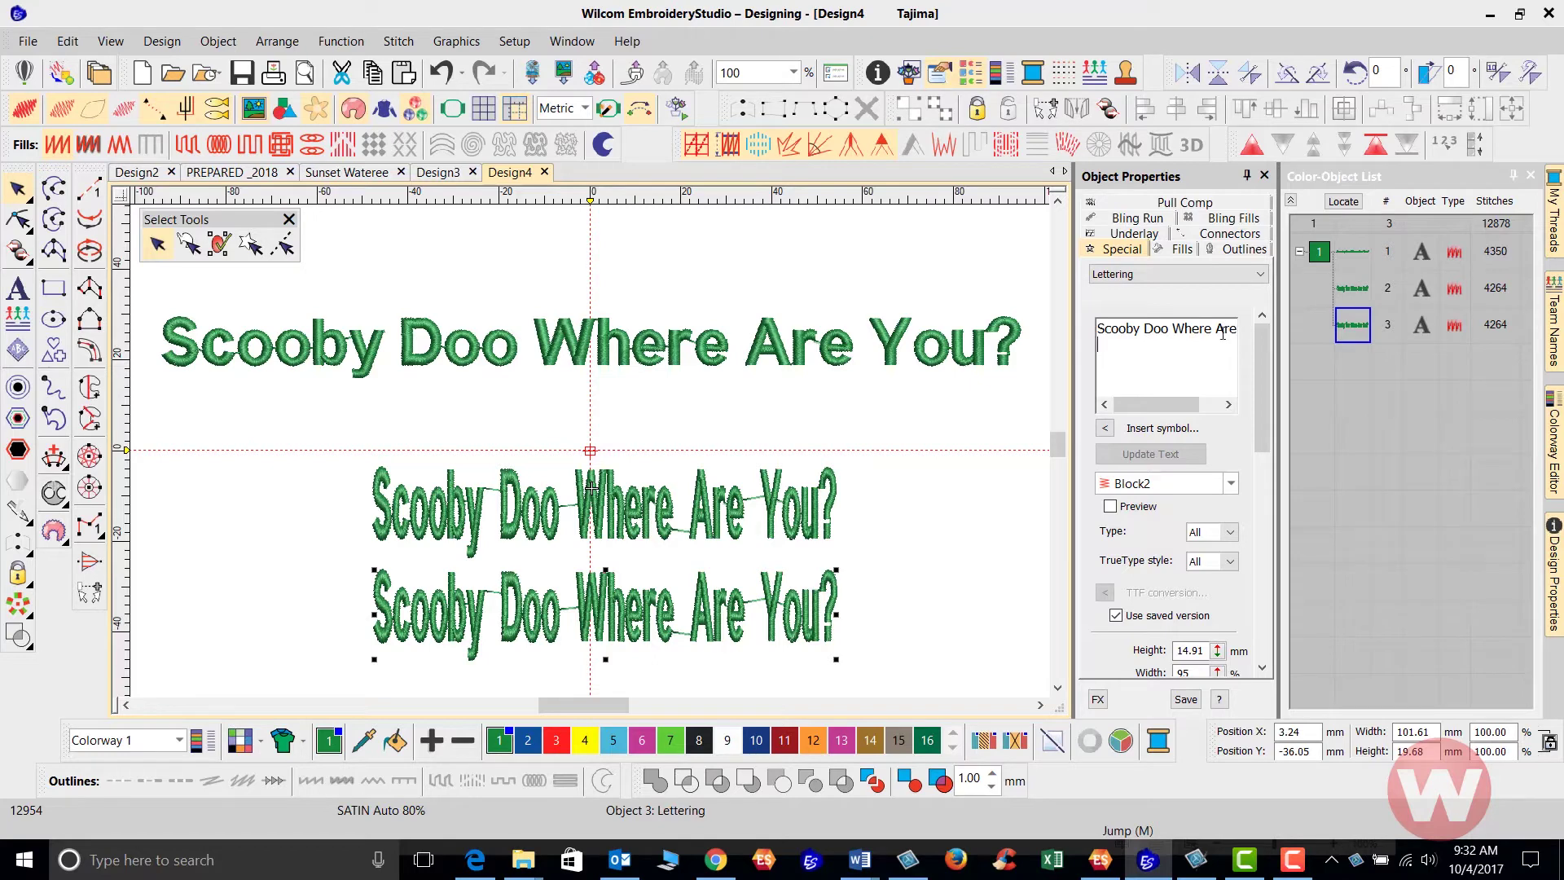
key("Right")
key("Right")
key("Right")
key("Right")
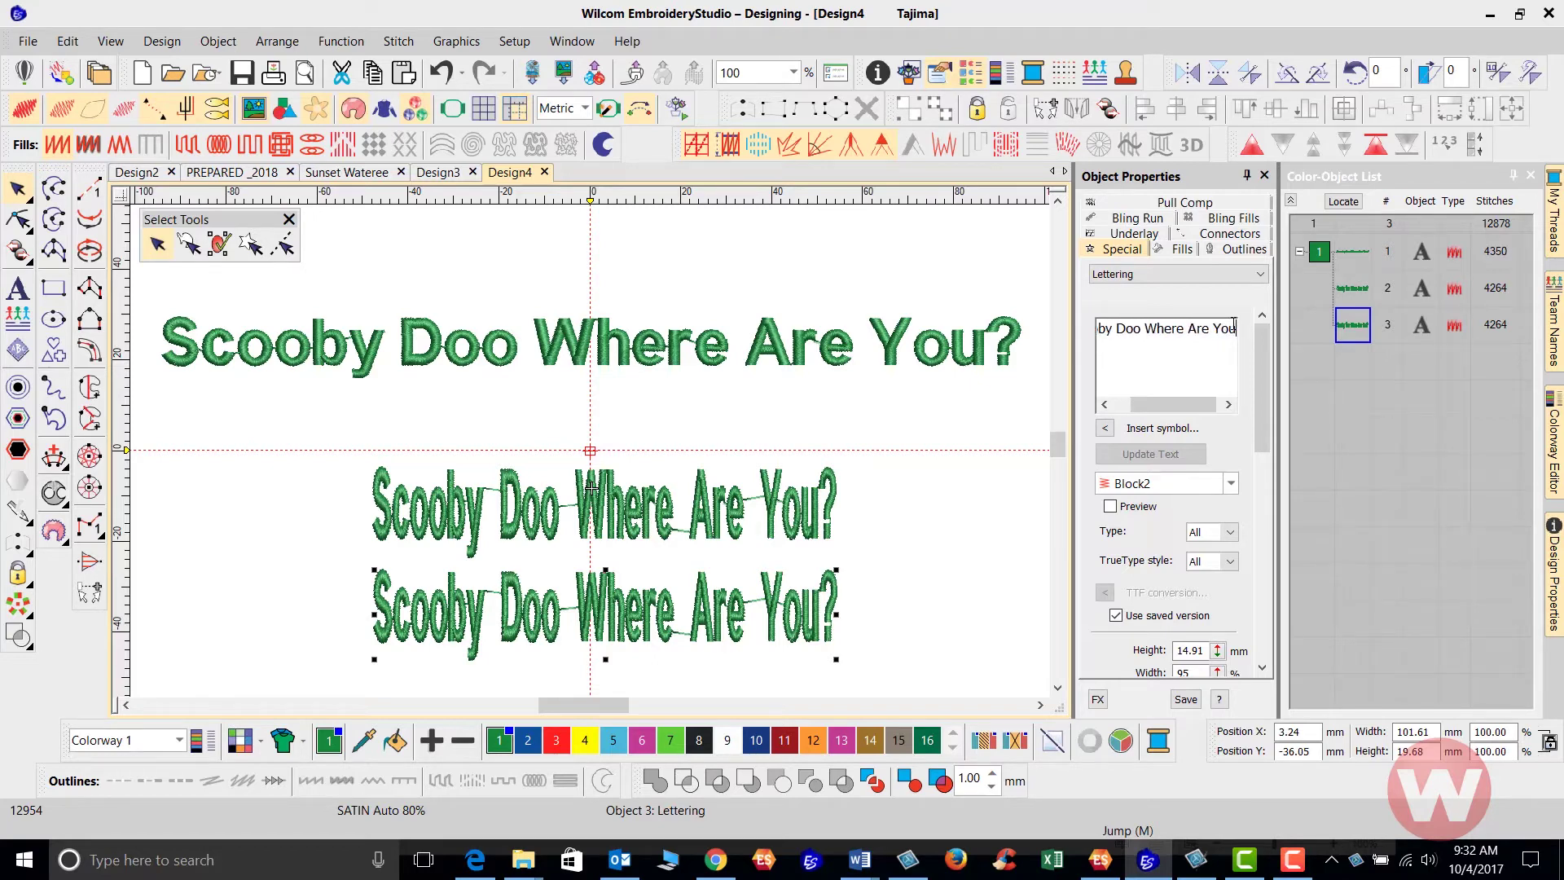
key("Right")
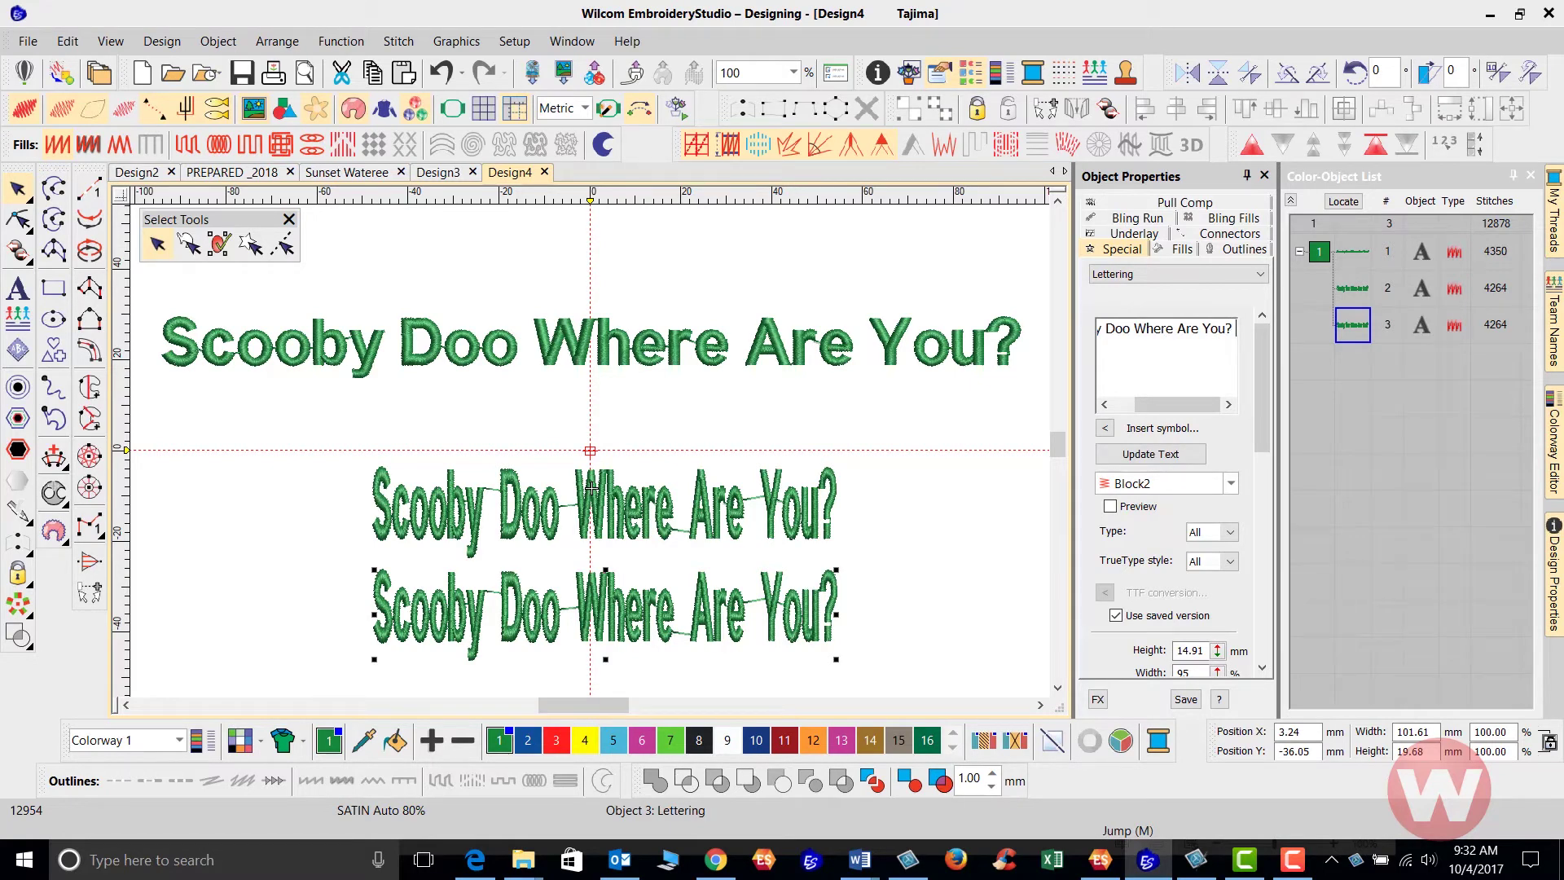
type("W")
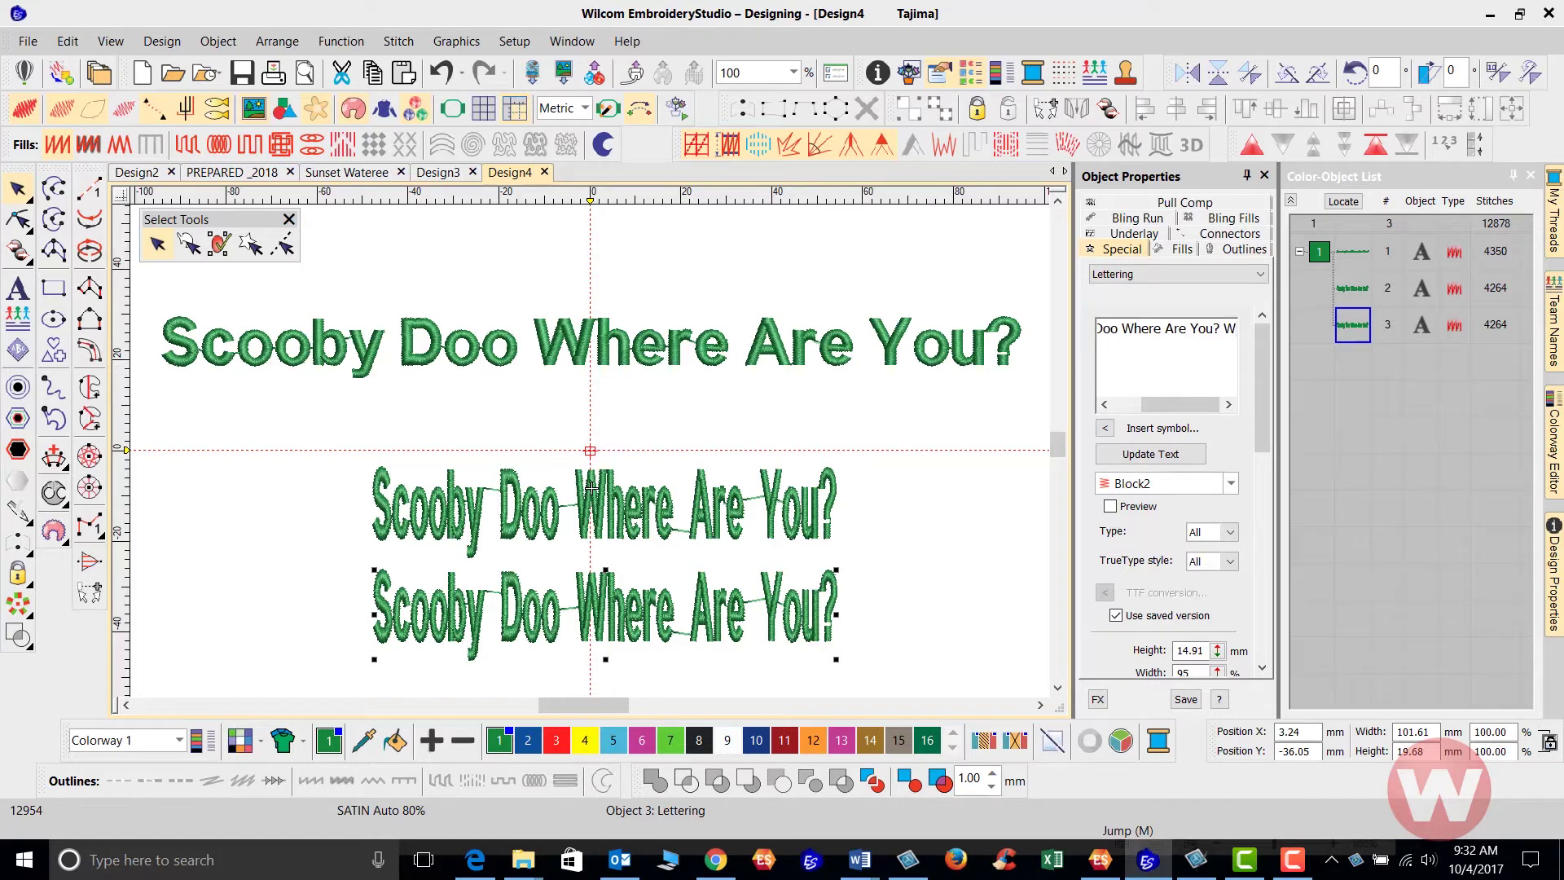
type("hen We ")
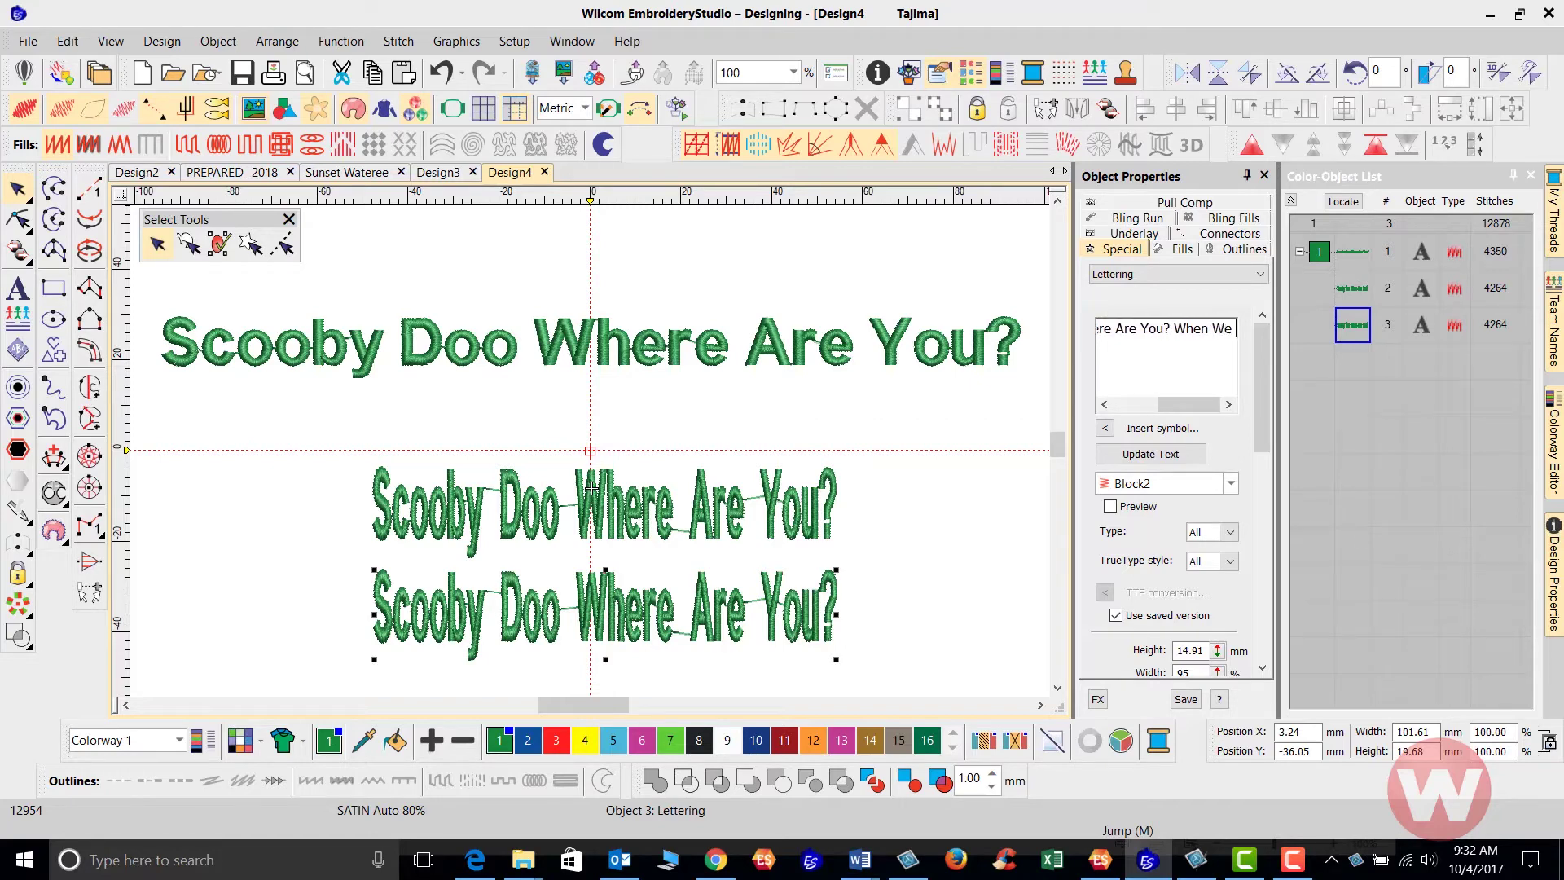
type("Need")
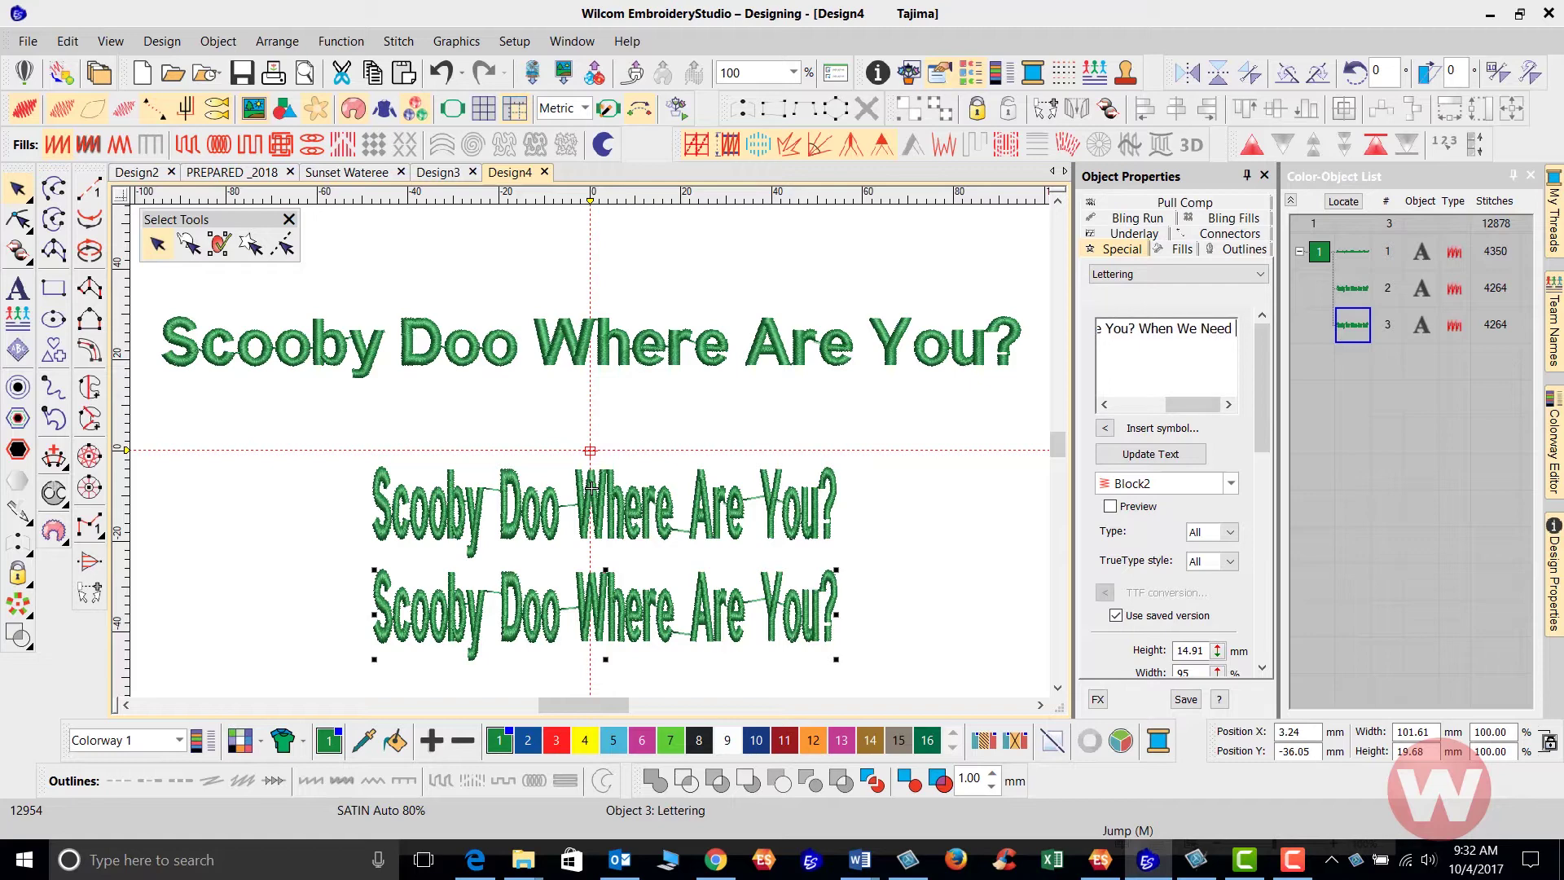
type(" you")
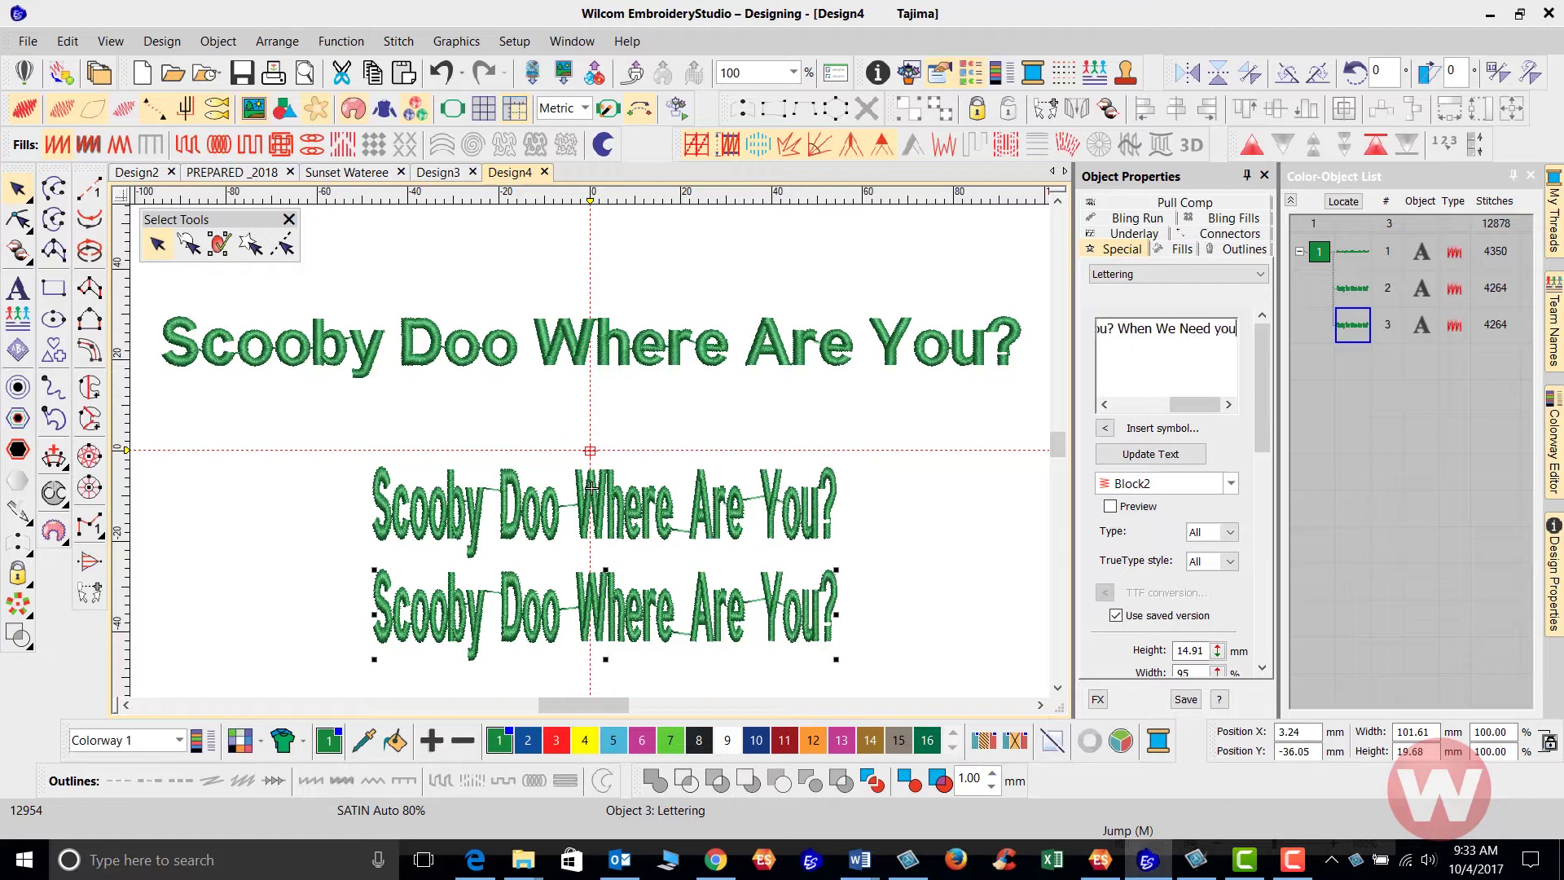
type("?")
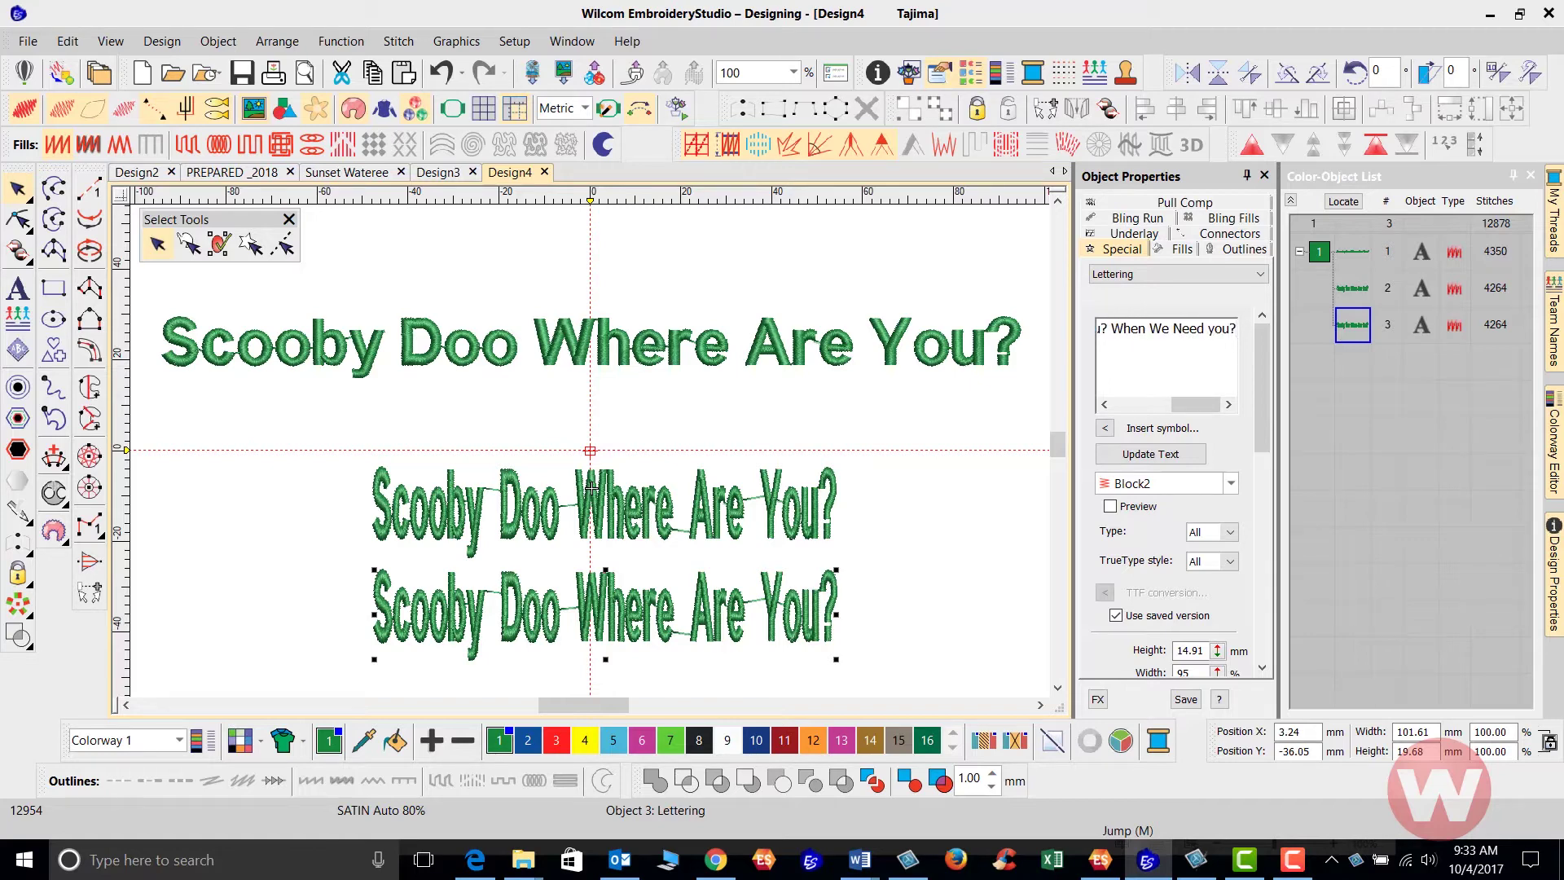
- Remove the question mark after "Where Are You" from the copy's text and update the lettering
left_click(1111, 327)
key("BackSpace")
left_click(1143, 456)
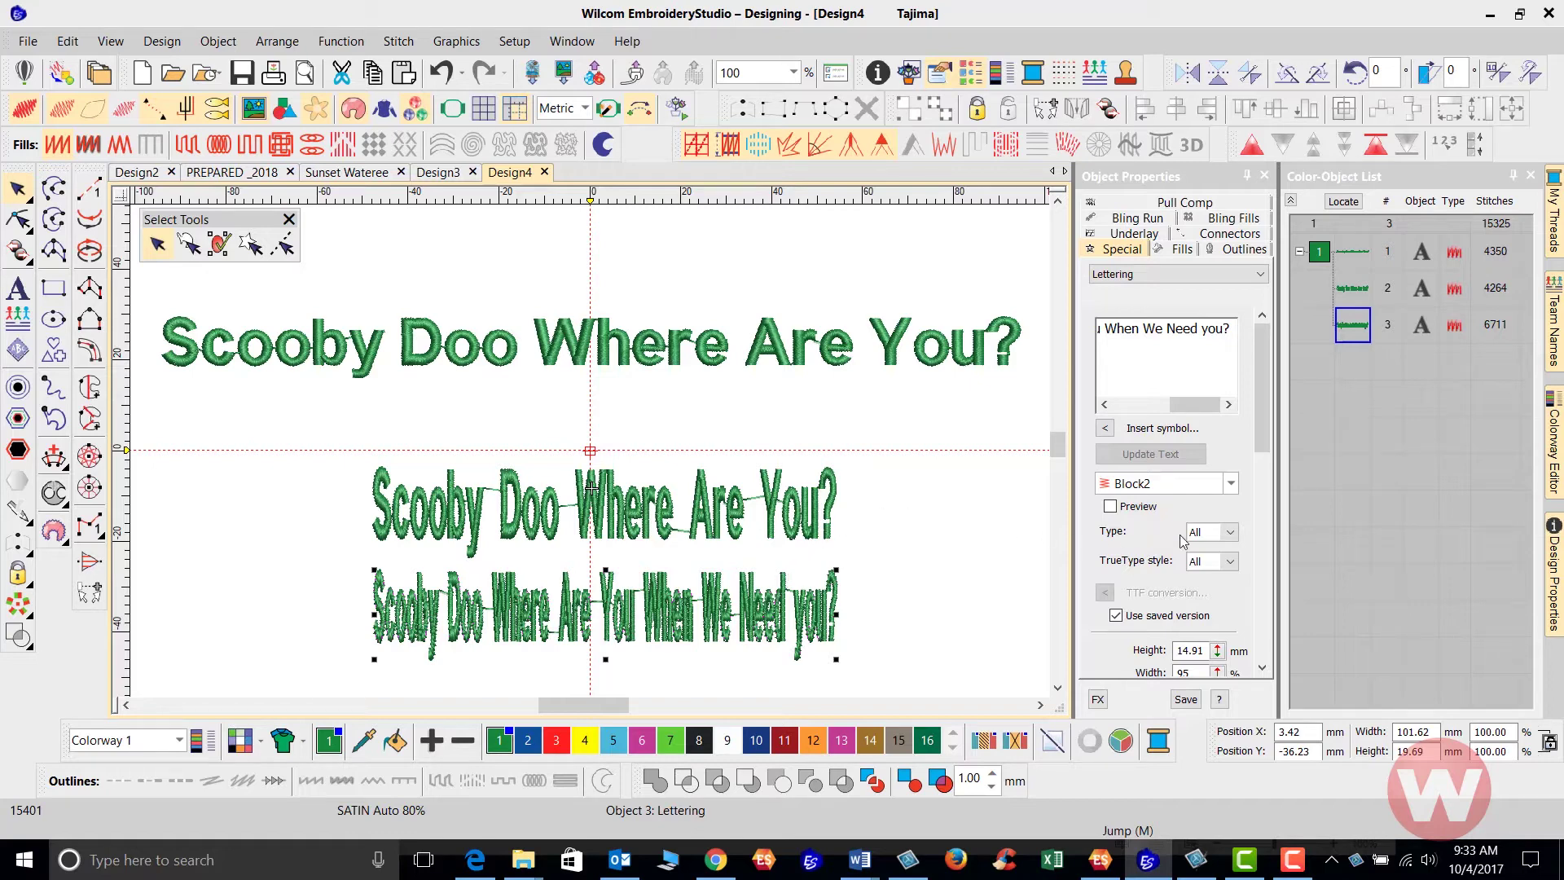
- Deselect the lettering and examine the available baseline types, keeping Fixed Line
left_click_drag(1262, 422, 1263, 505)
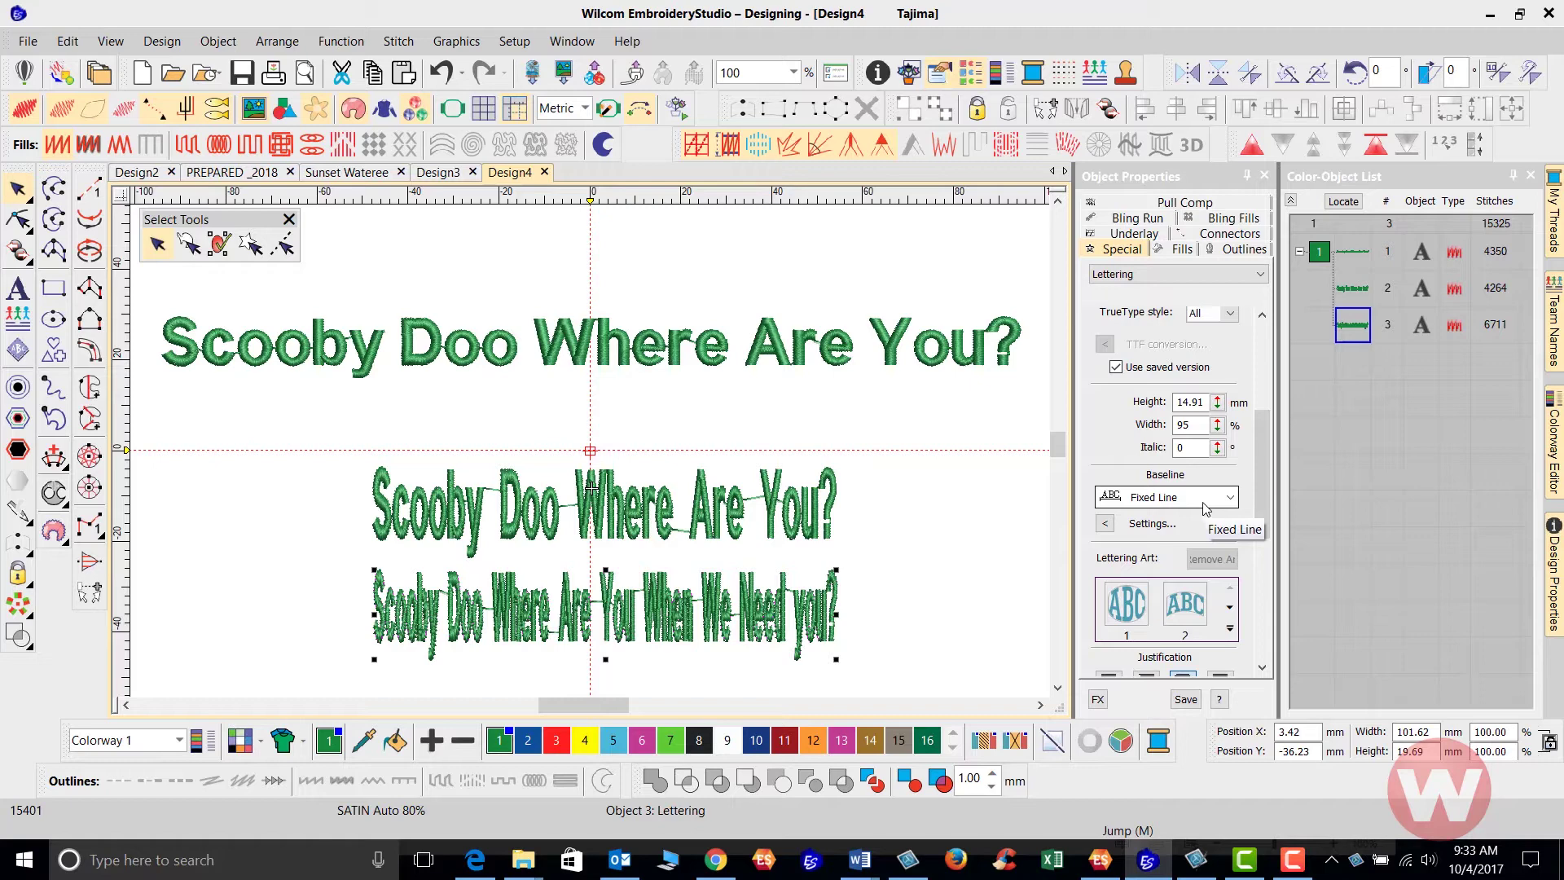
key("Escape")
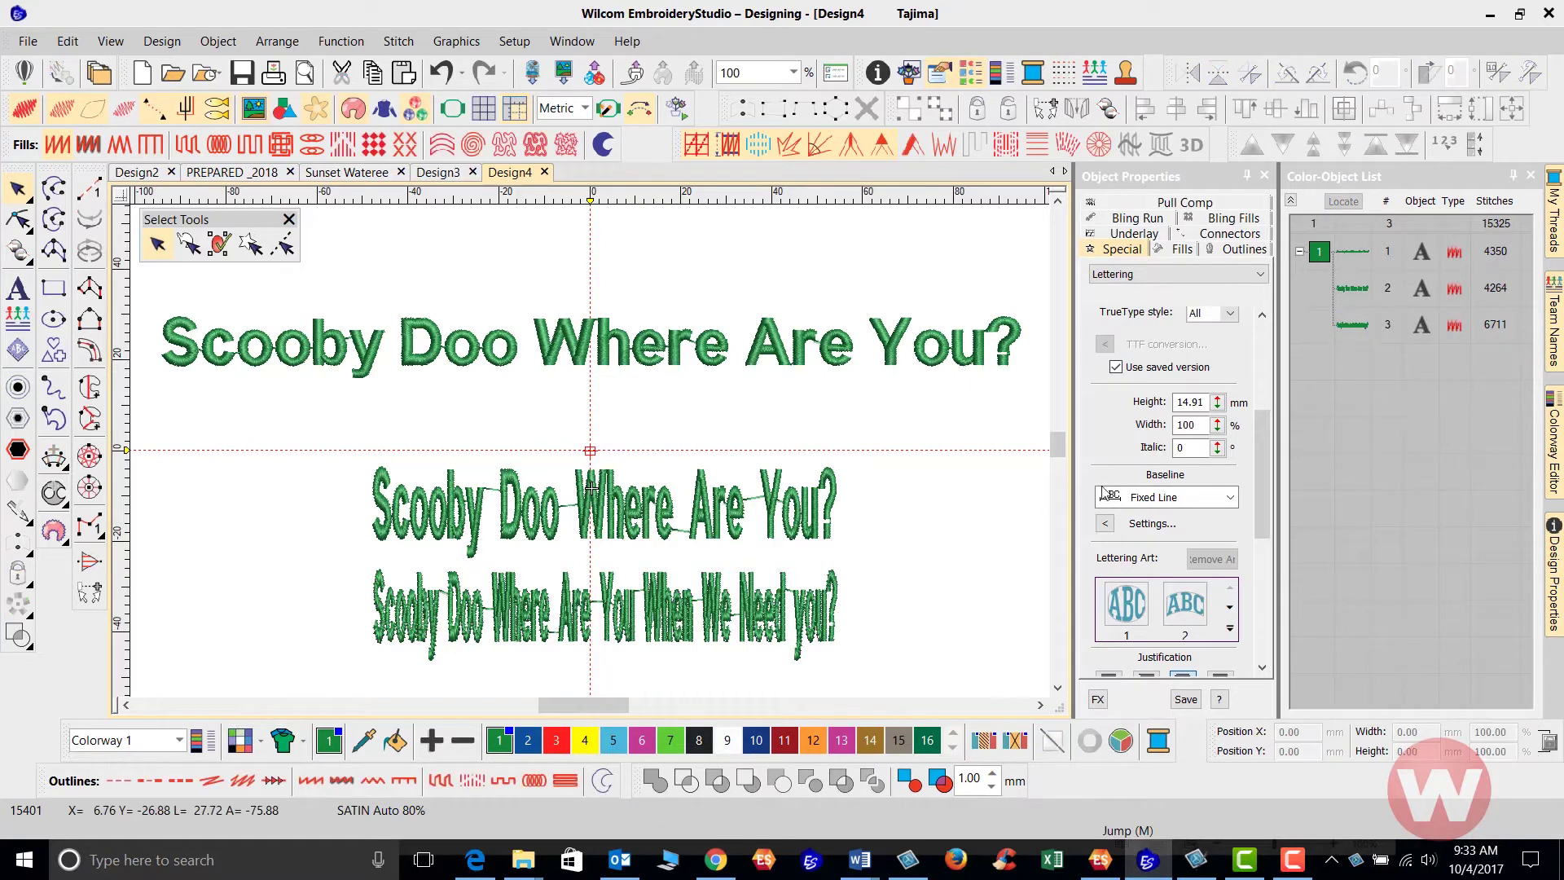
left_click_drag(1262, 486, 1264, 525)
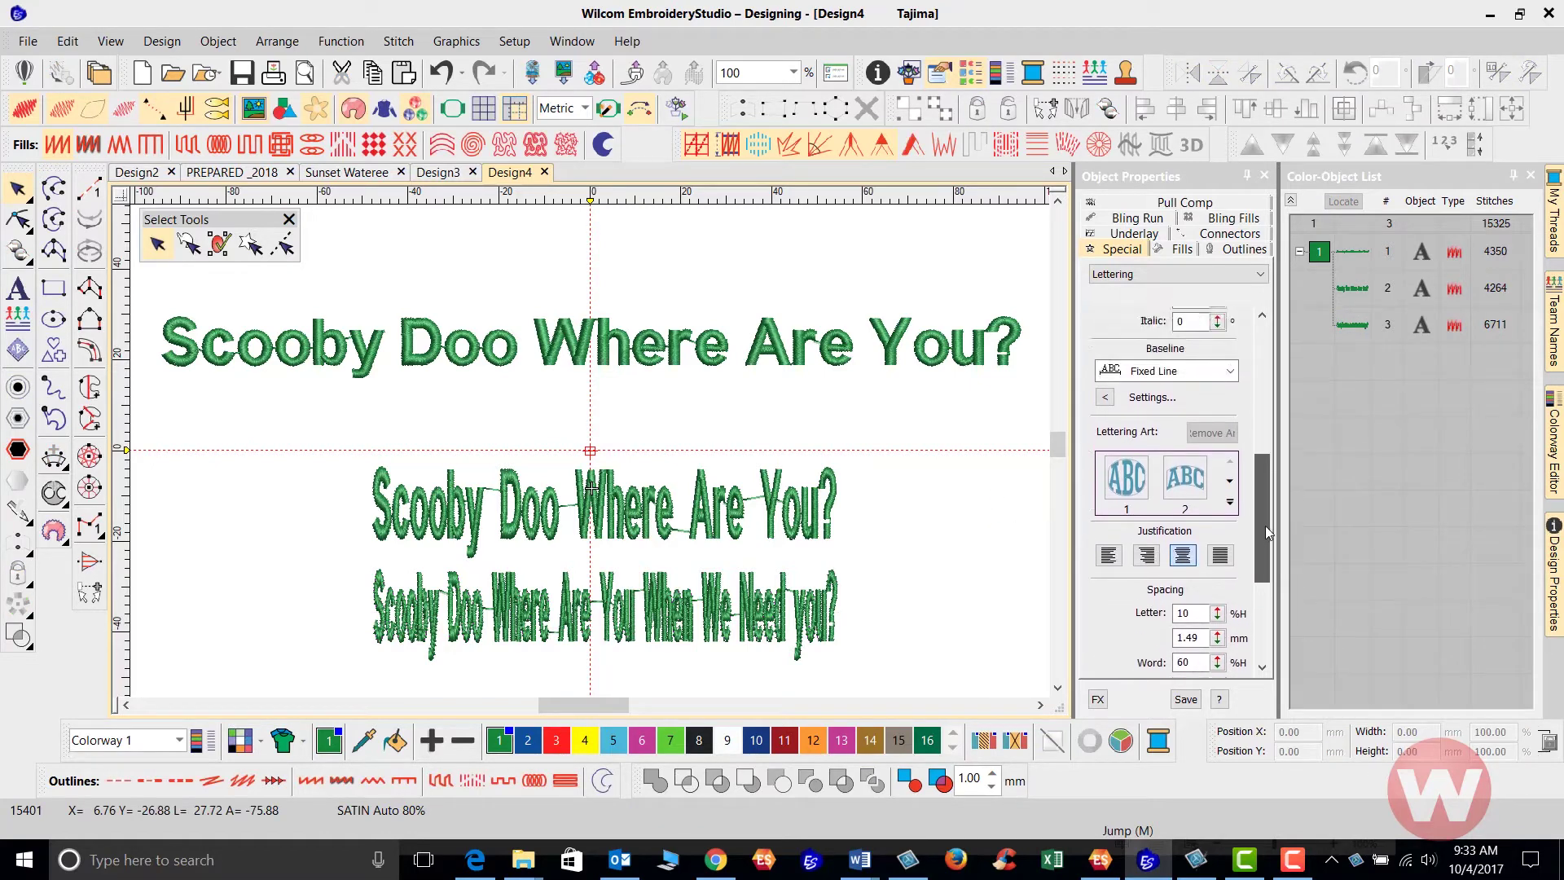
left_click(1231, 376)
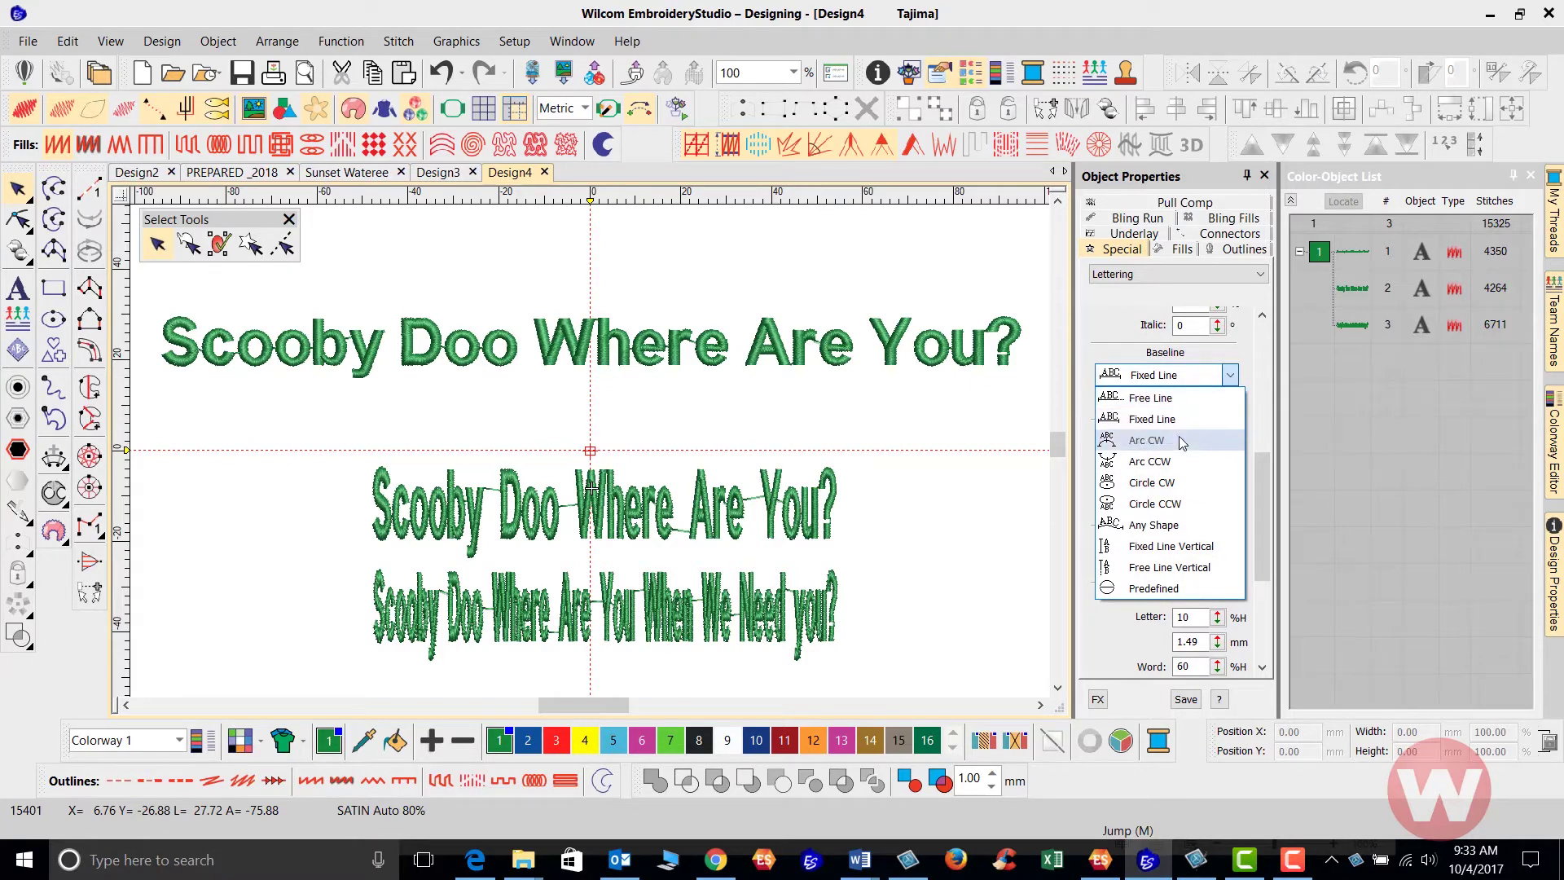
left_click(990, 528)
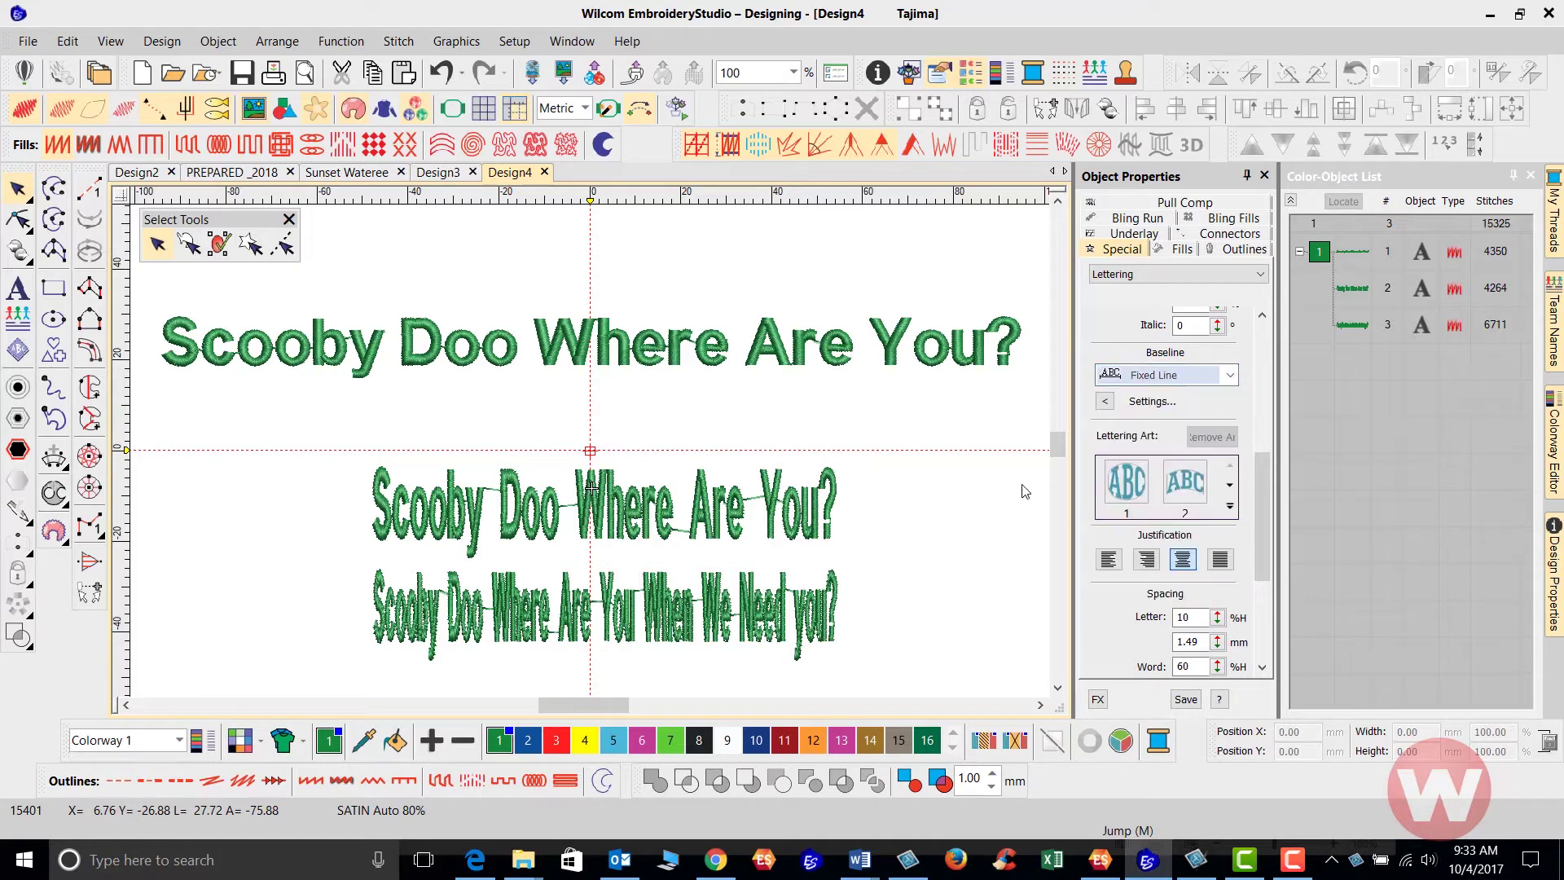
- Enter "Scooby Doo Where Are You?" as the text for a new lettering object
left_click_drag(1057, 452, 1056, 463)
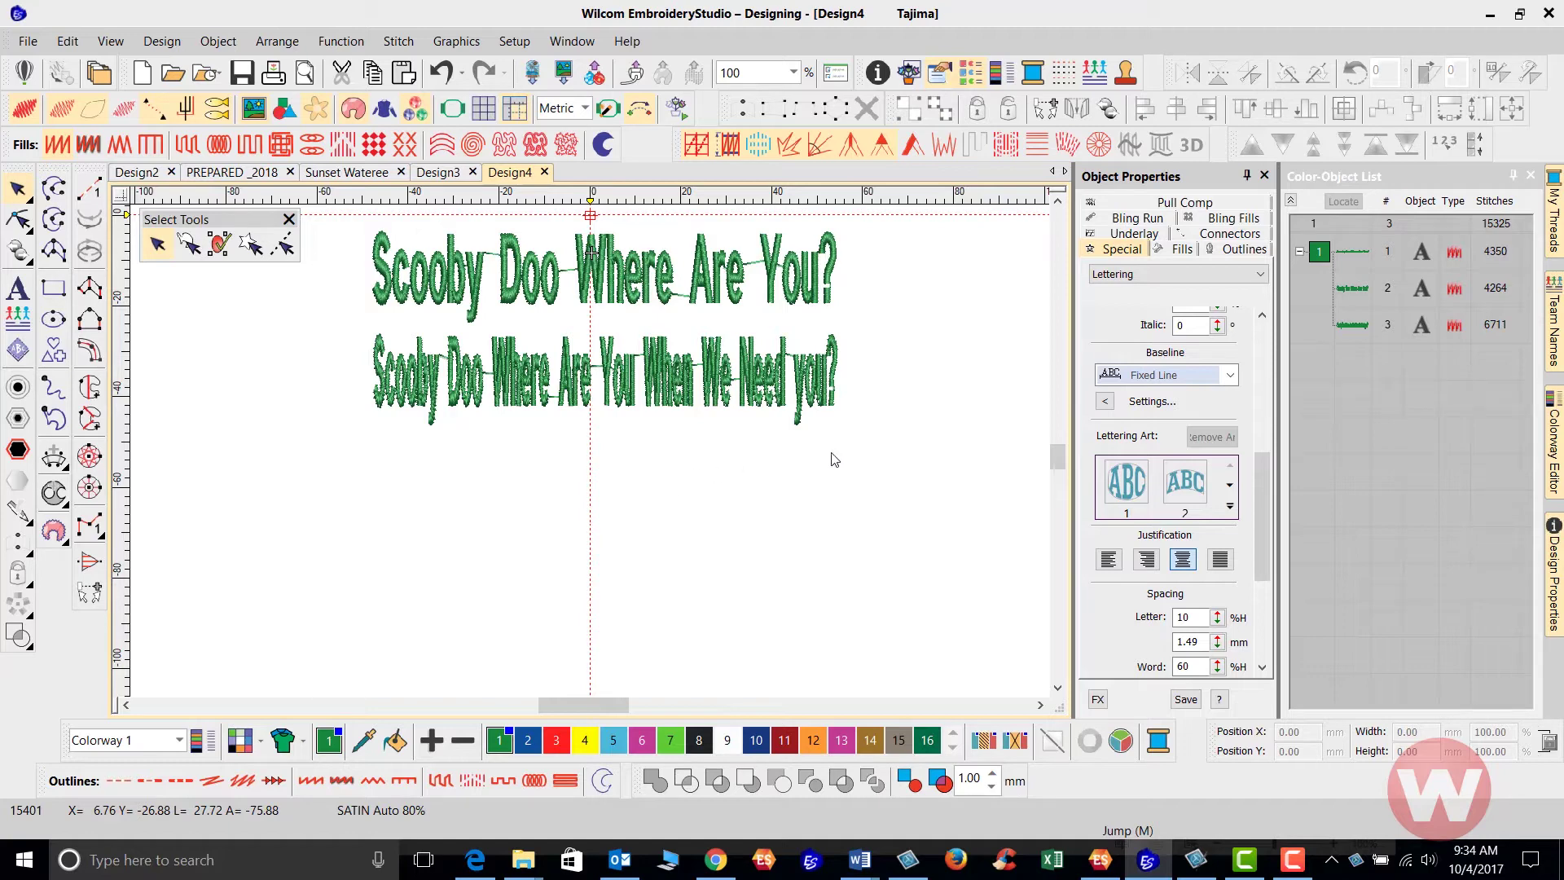
left_click_drag(1269, 497, 1263, 362)
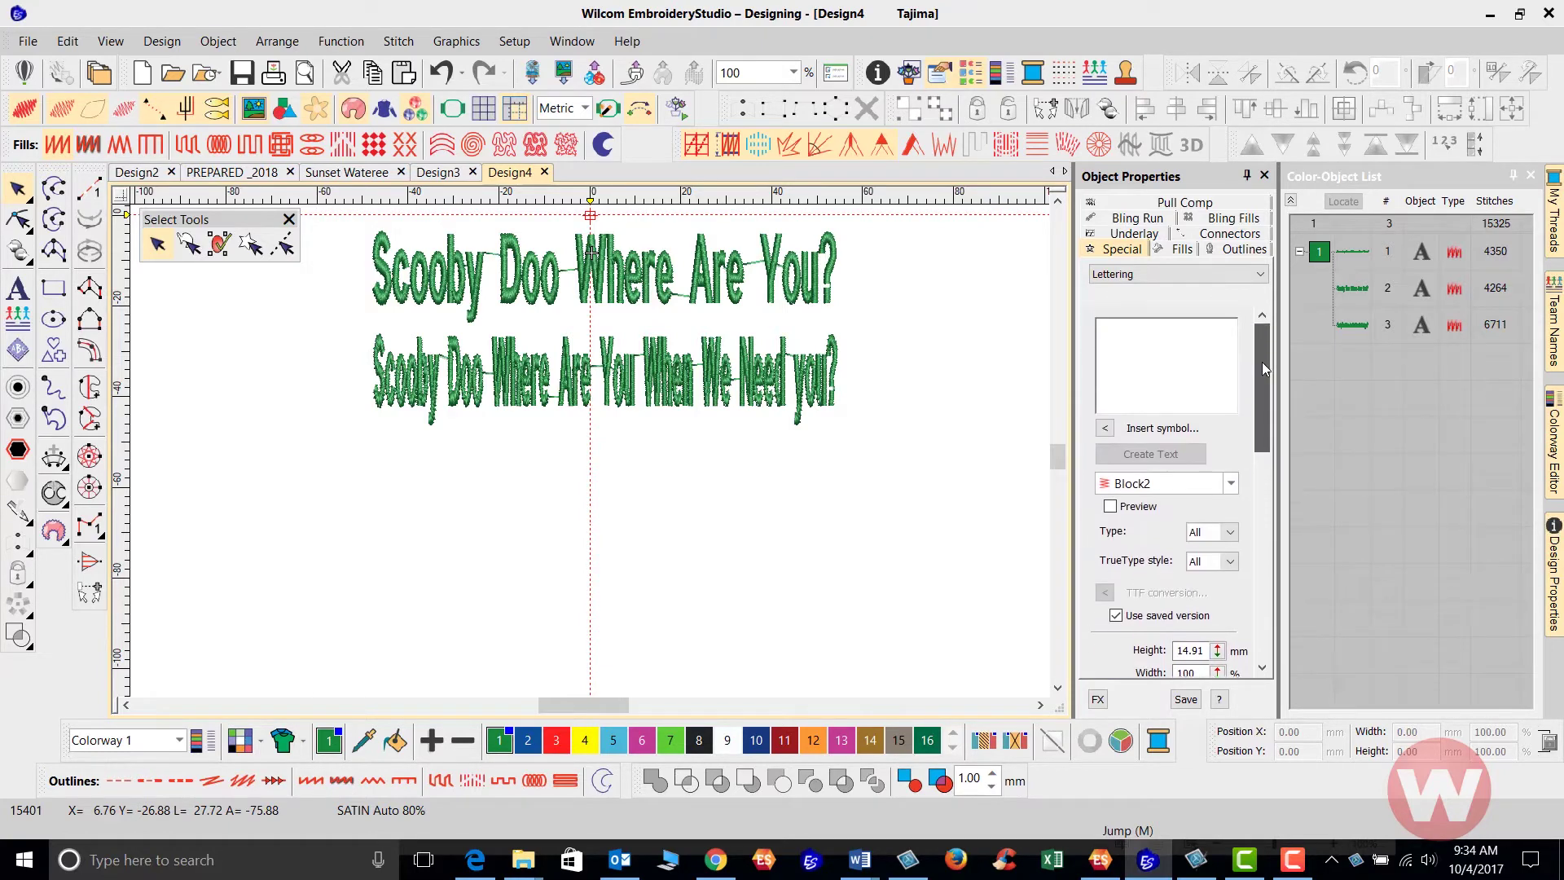
left_click(1210, 350)
type("Sc")
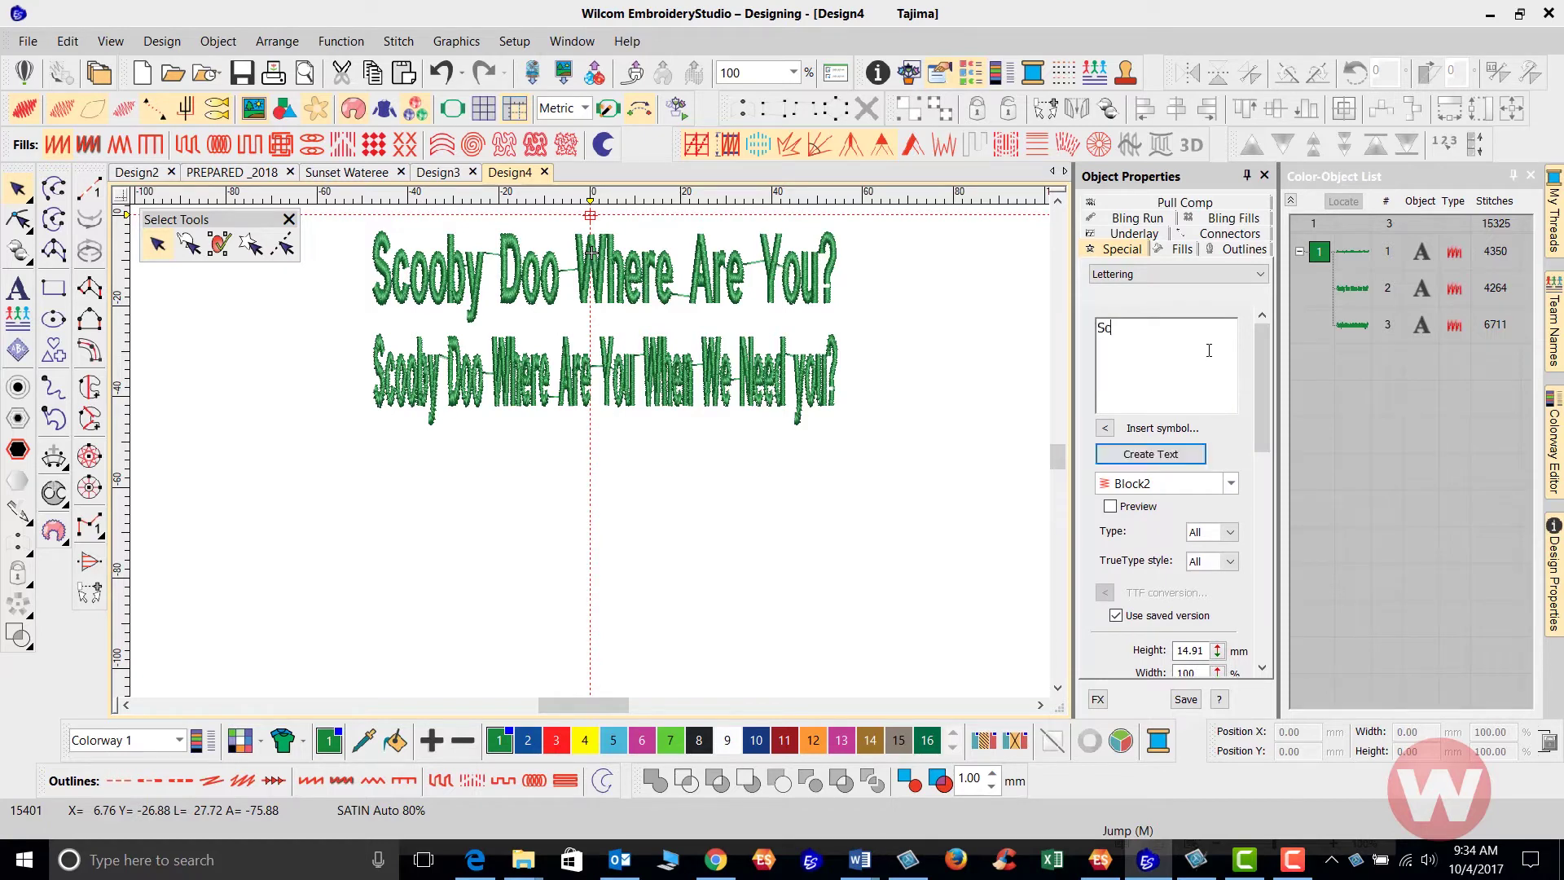
type("ooby d")
type("oo")
key("BackSpace")
key("BackSpace")
key("BackSpace")
type("Doo Where Are You?")
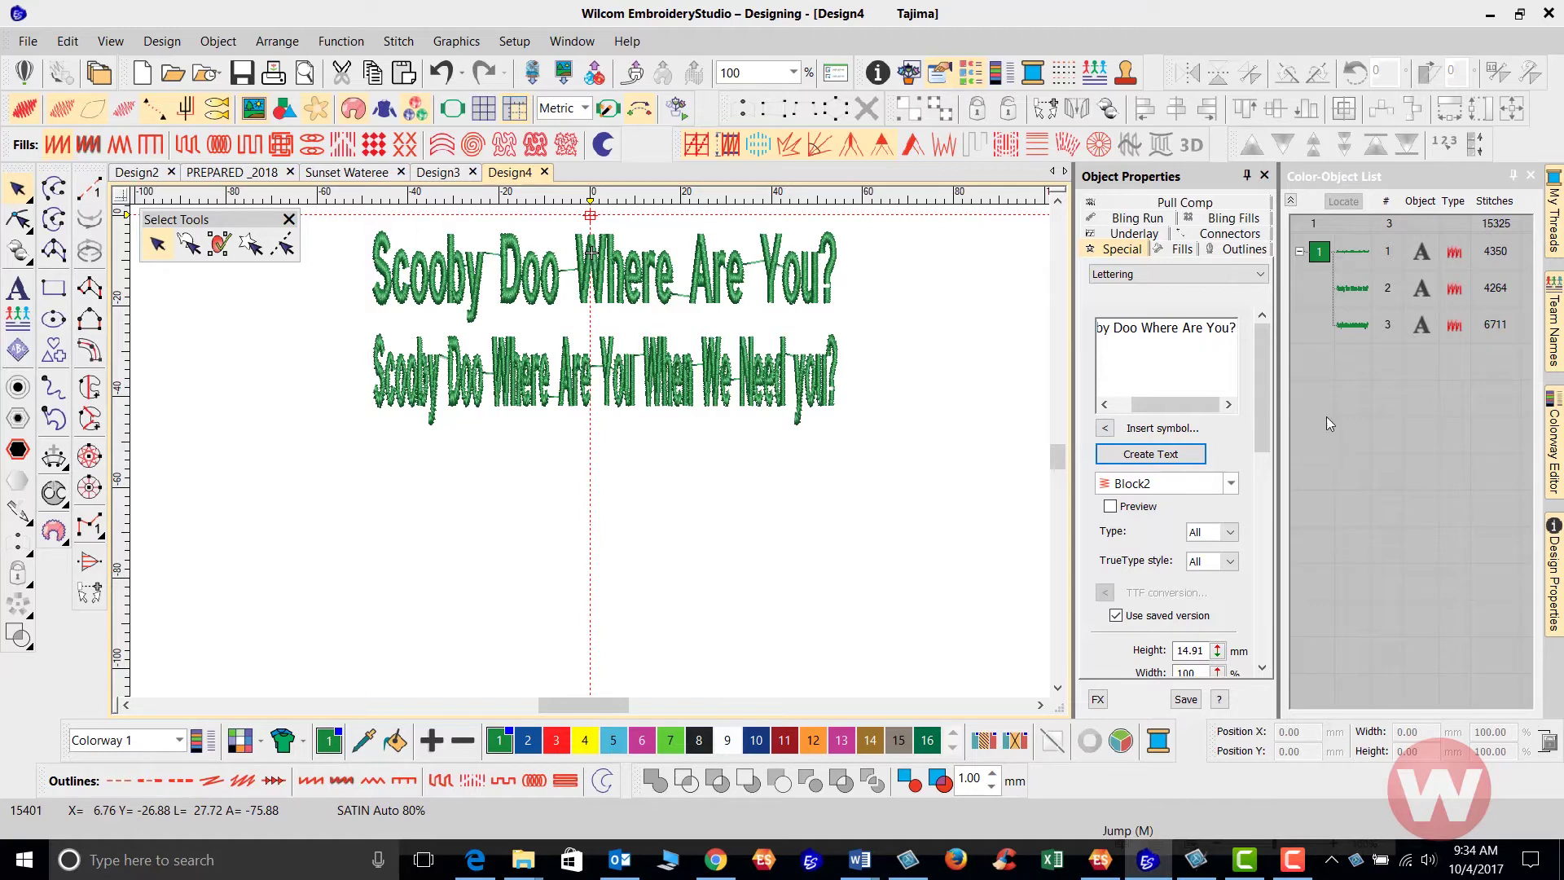
- Change the new lettering's baseline type to Arc CW
left_click_drag(1263, 409, 1266, 499)
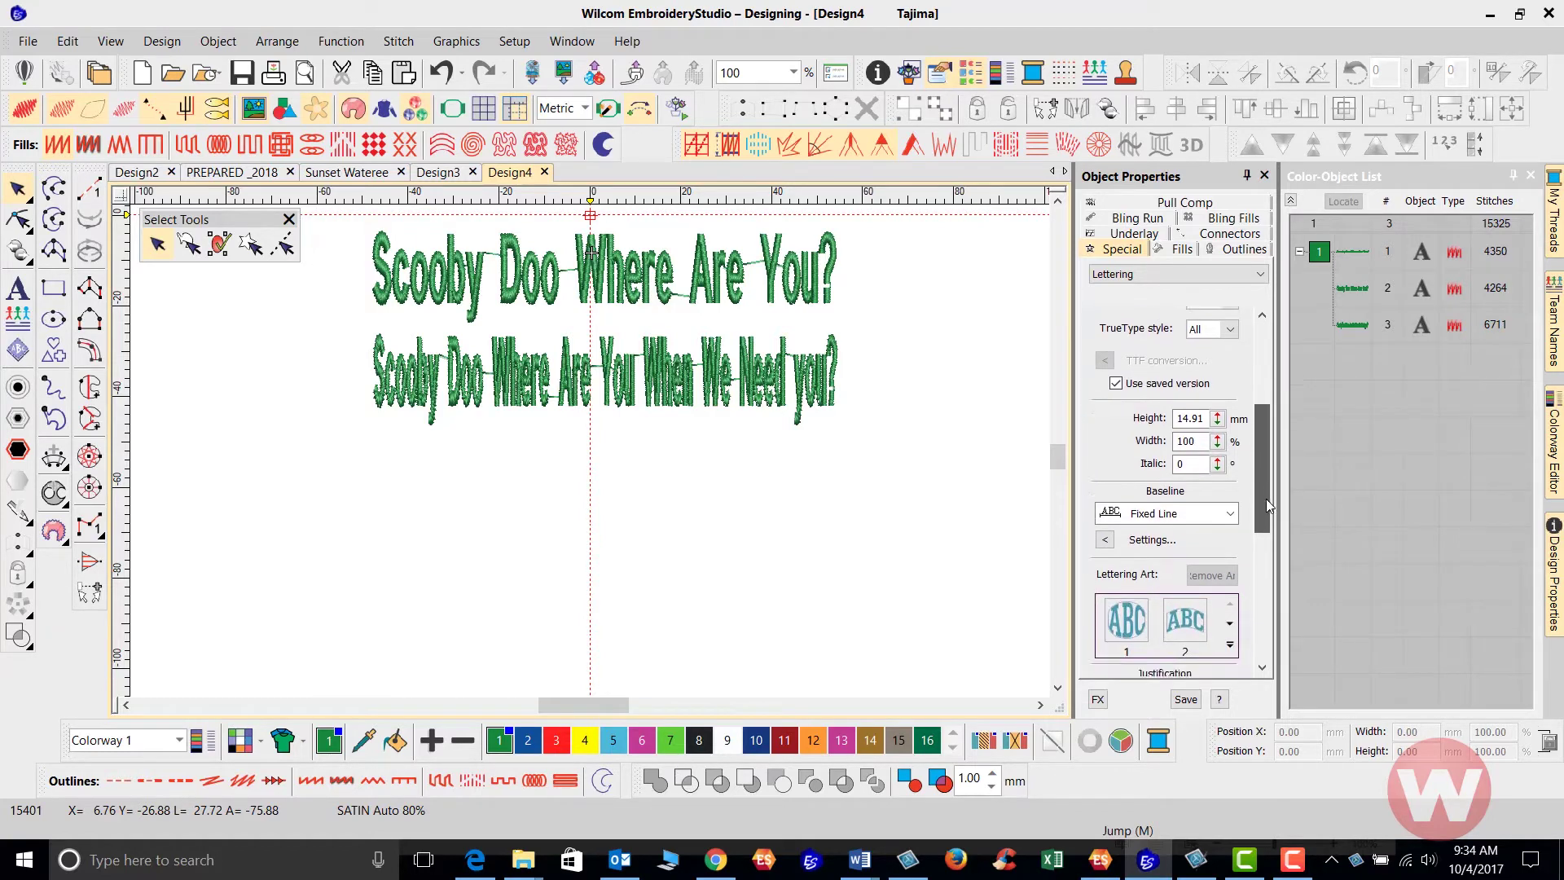
left_click(1231, 489)
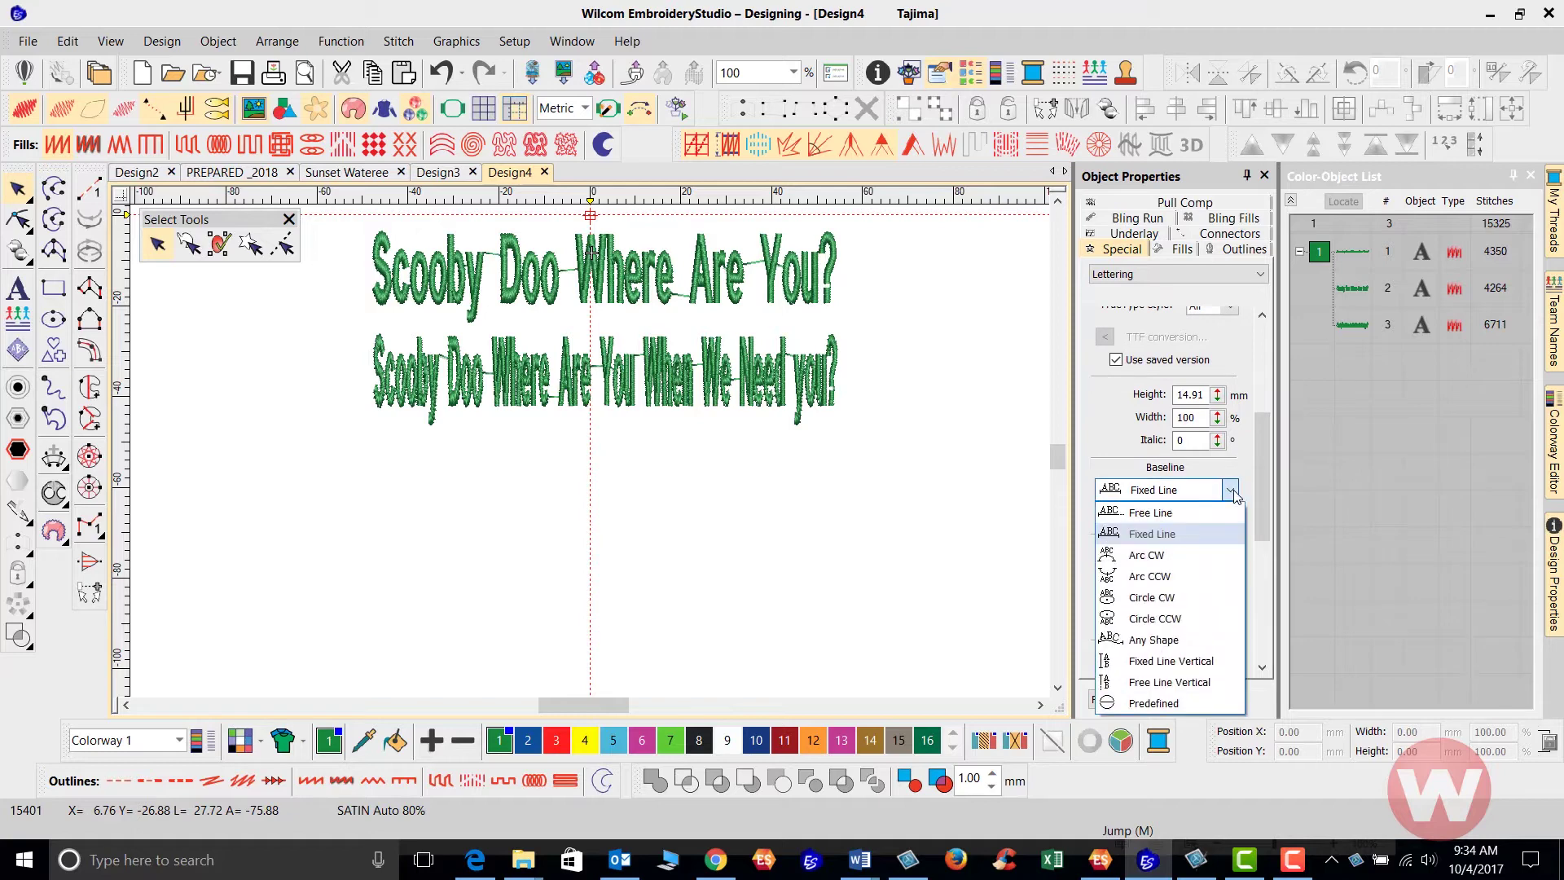
left_click(1198, 558)
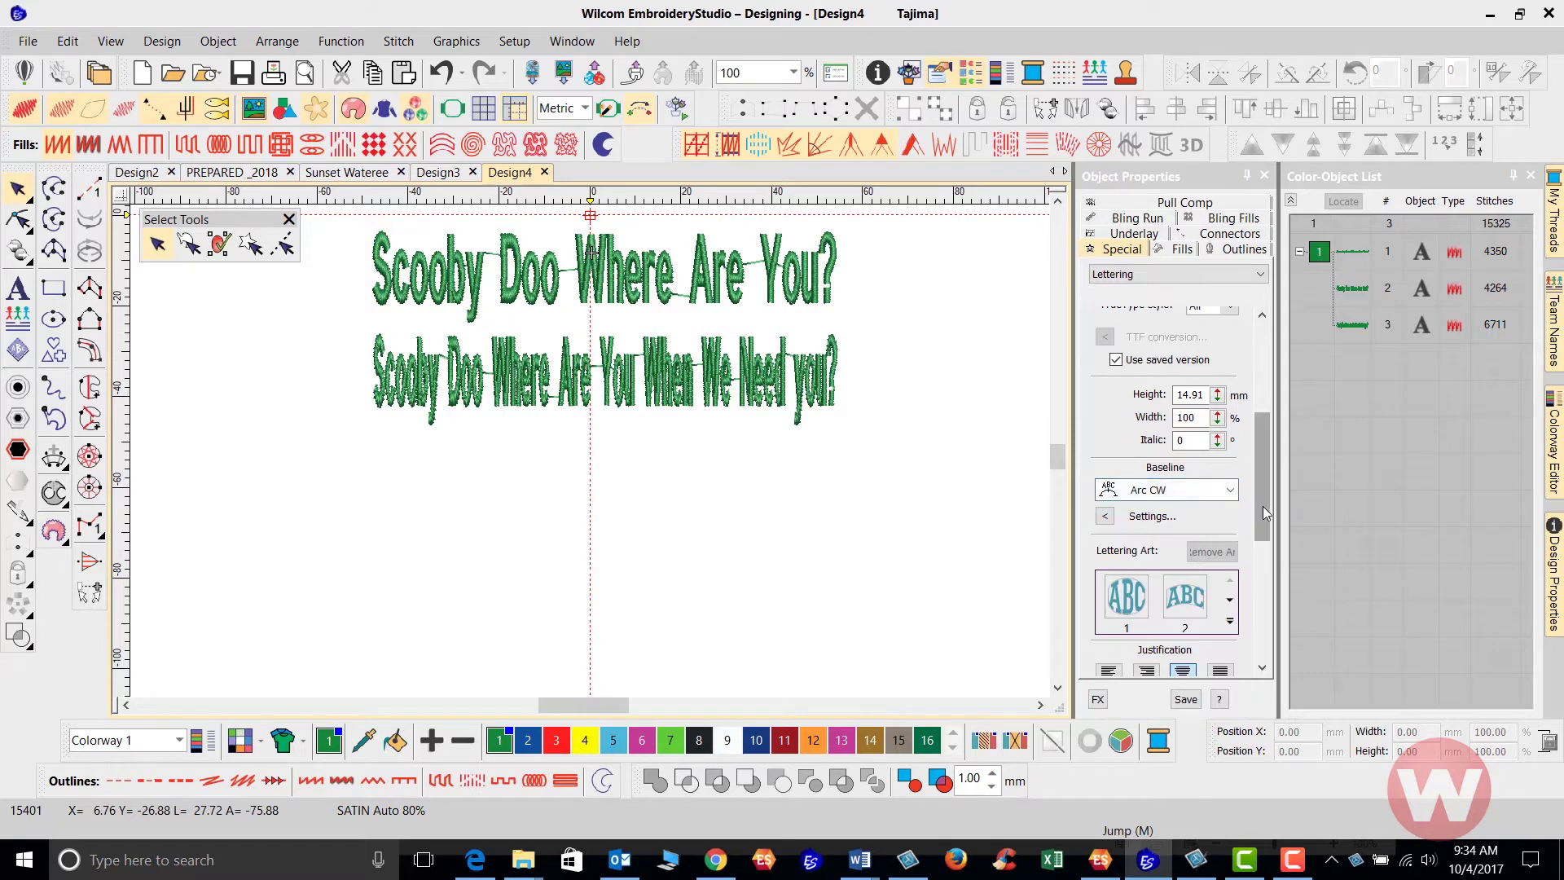
left_click_drag(1264, 497, 1266, 418)
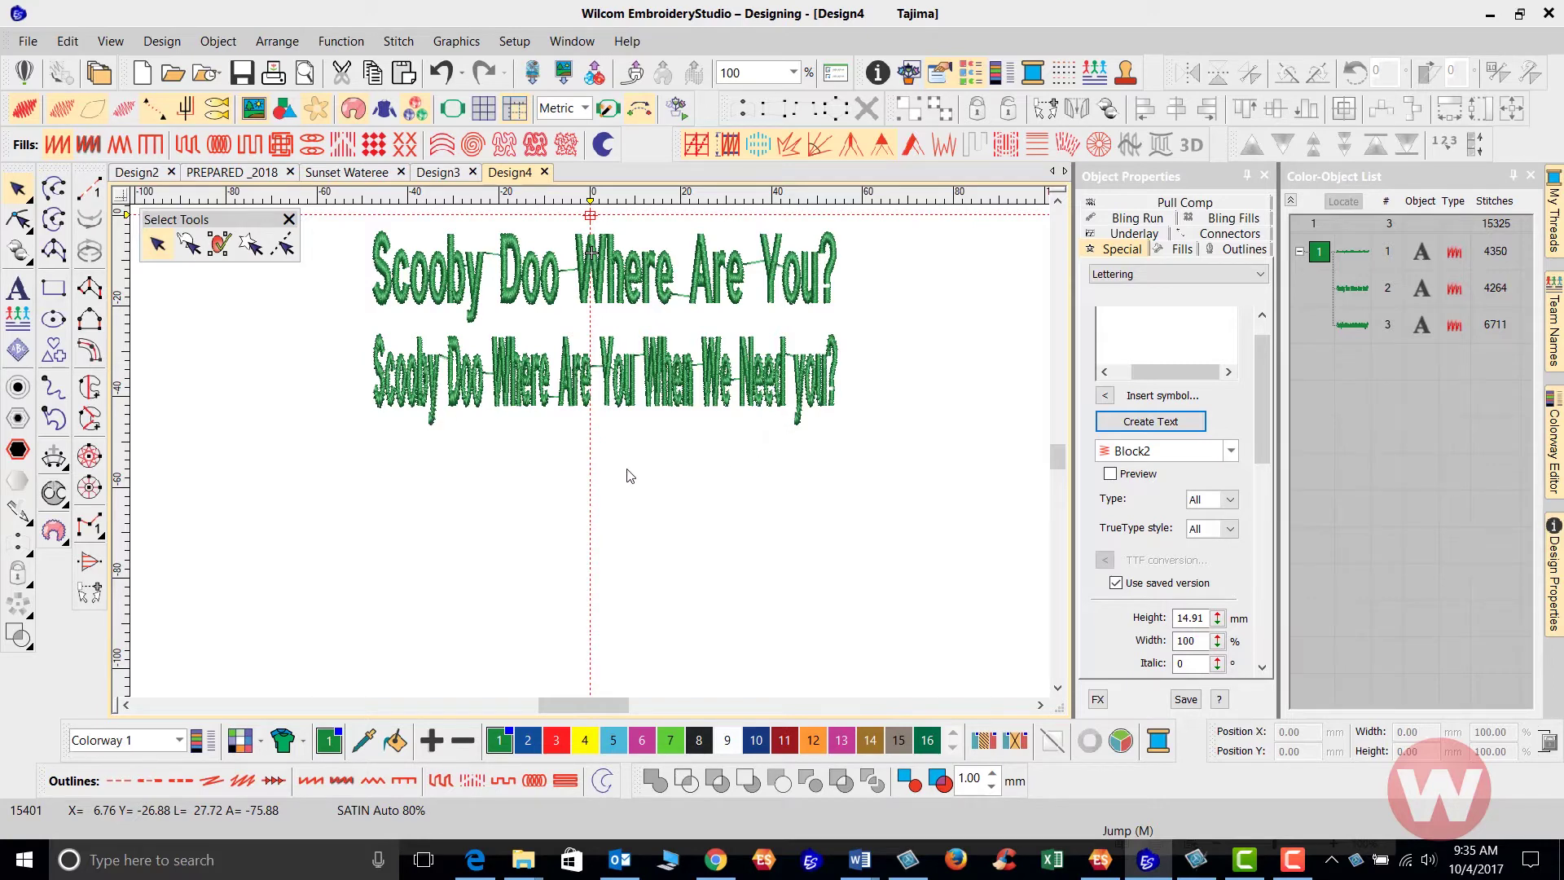
- Create the lettering on an upward arc below the existing lines, with start and end points about 83 mm apart
scroll(613, 462, "down", 2)
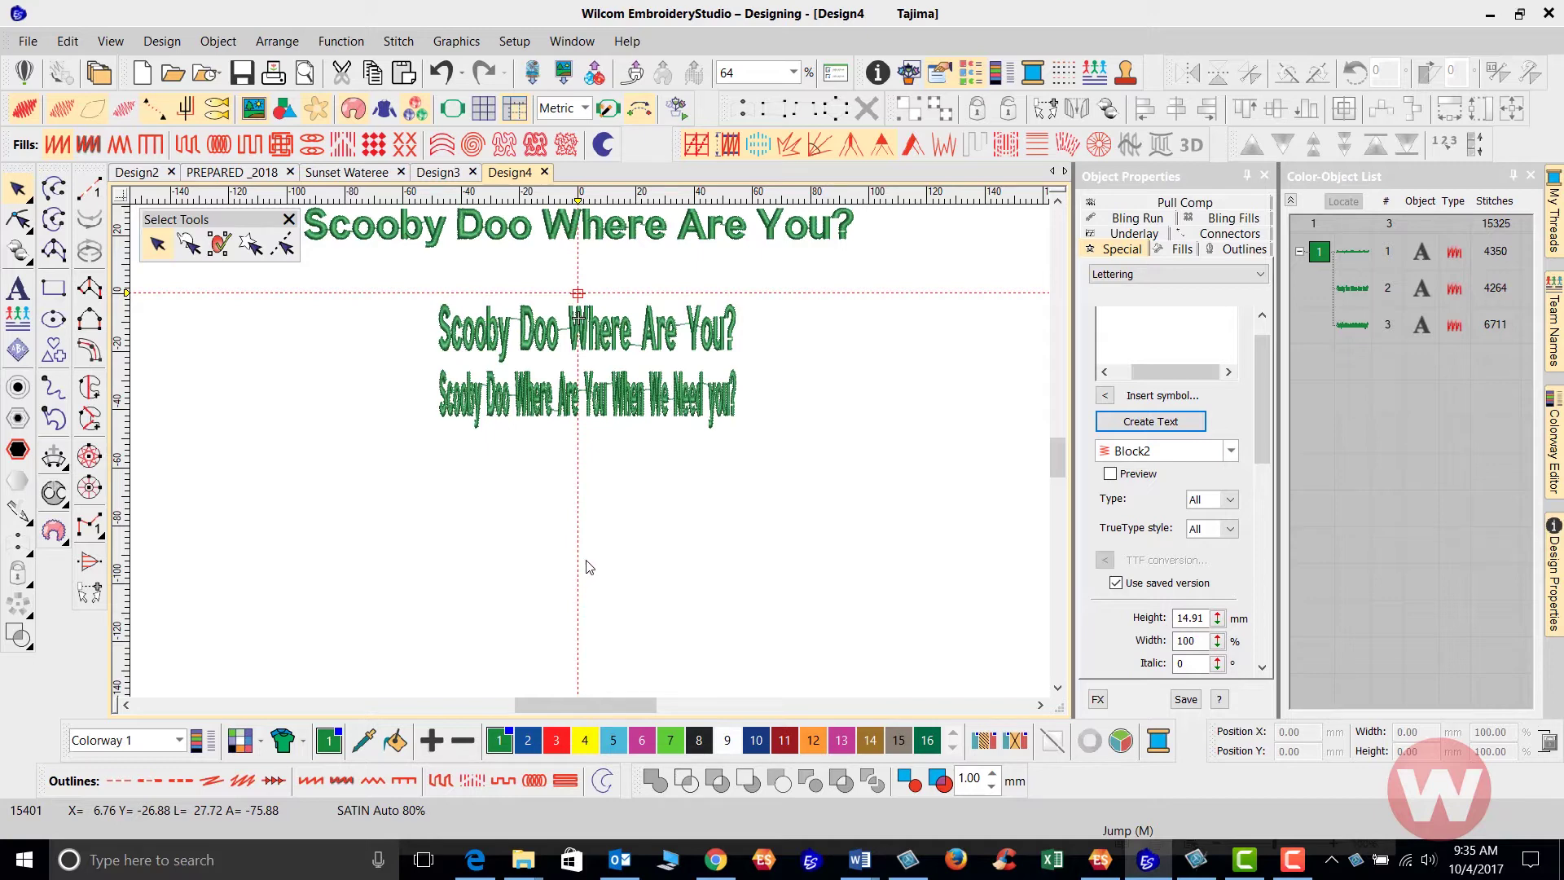
scroll(587, 454, "down", 2)
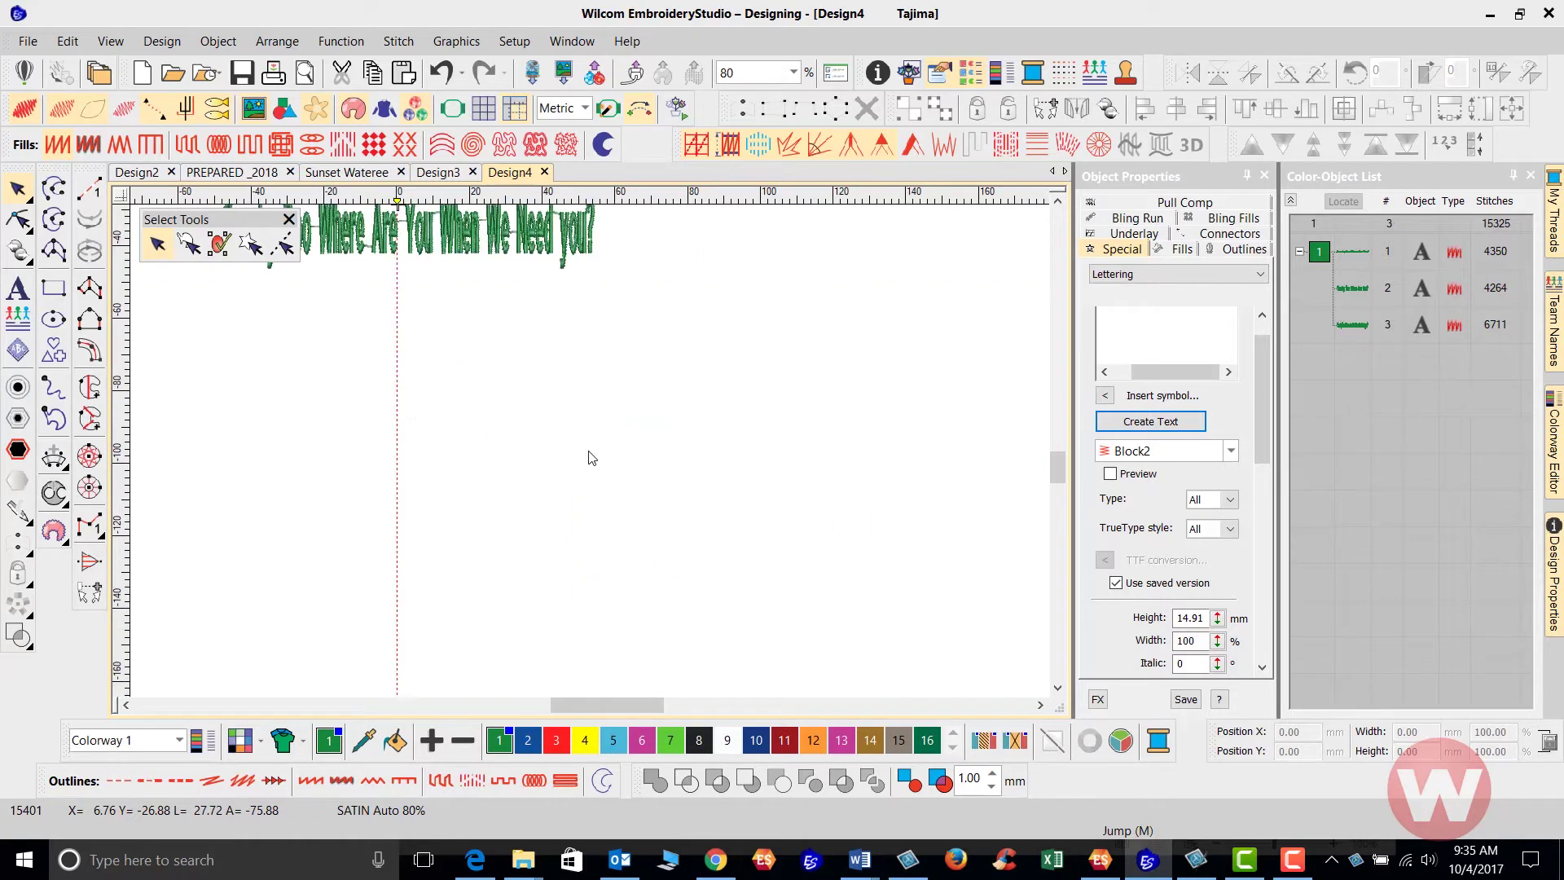
scroll(566, 470, "up", 1)
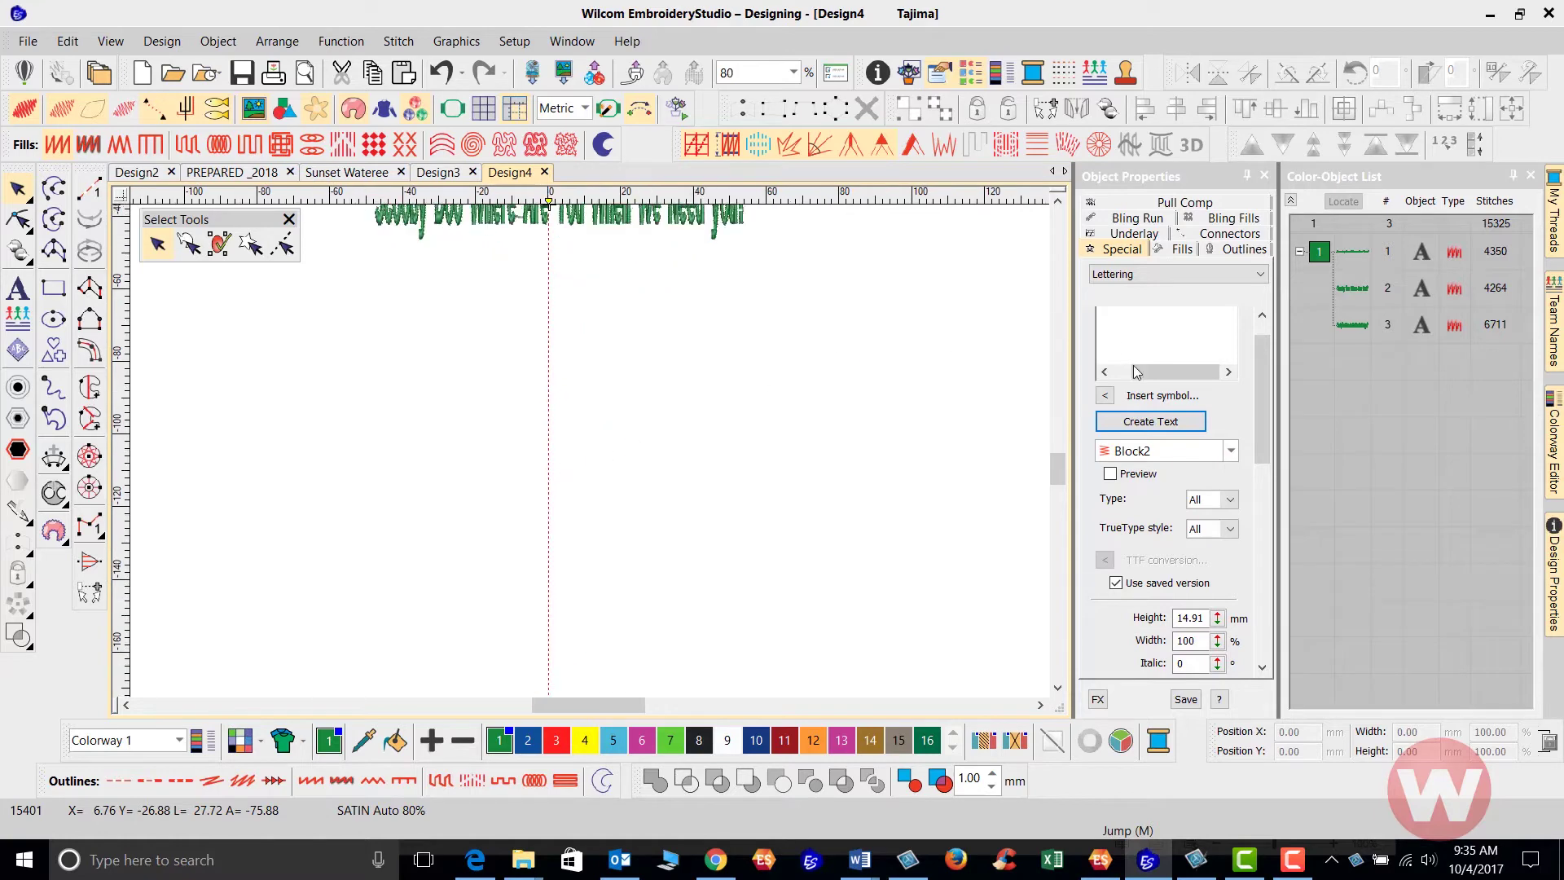
left_click(1145, 423)
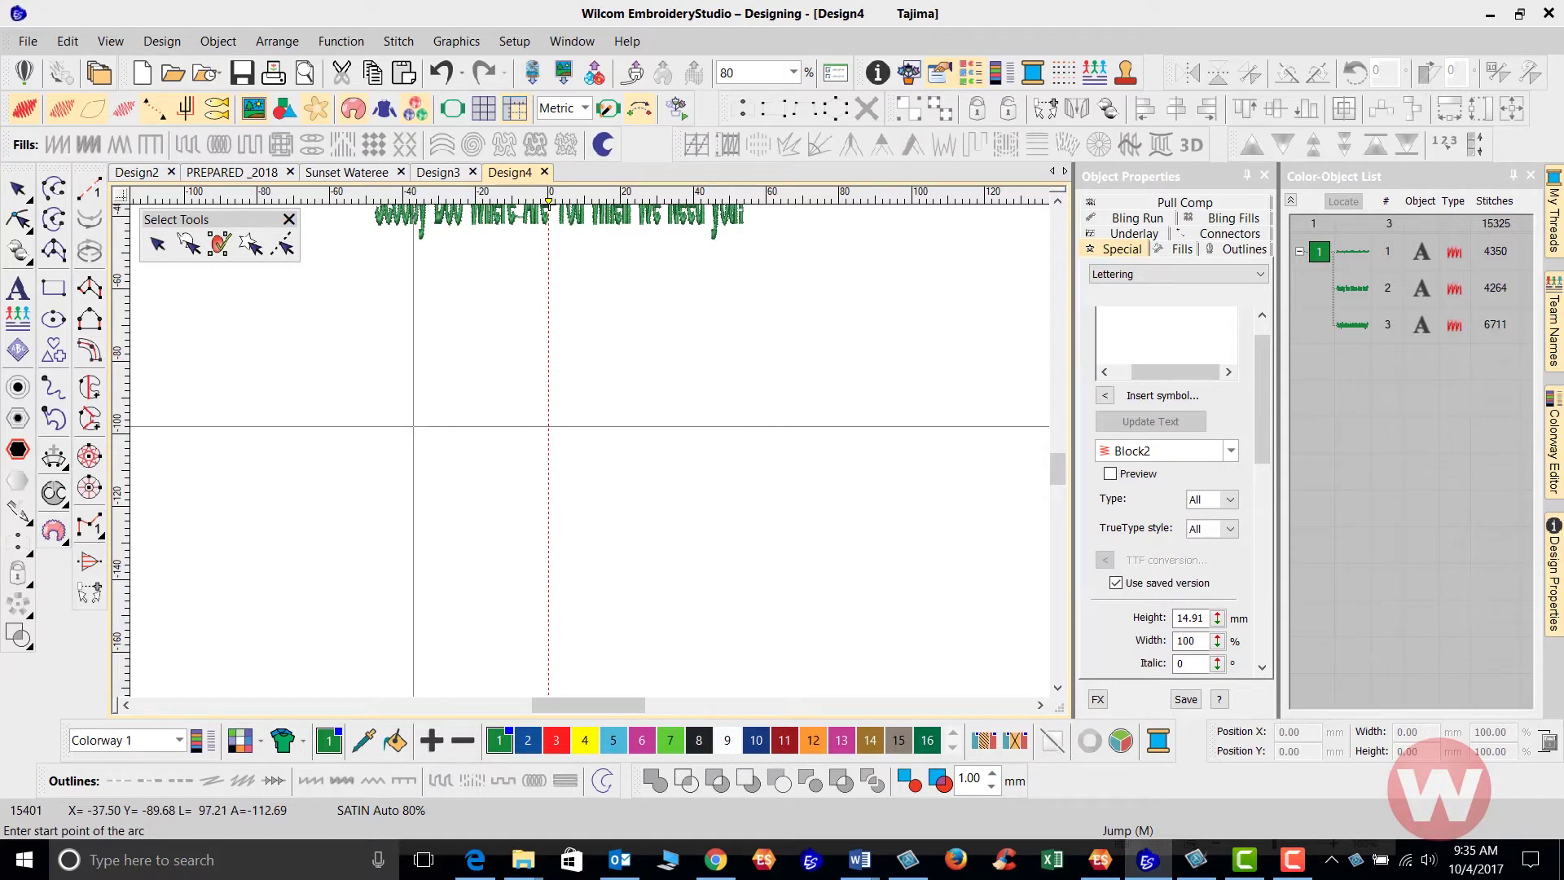
left_click(413, 426)
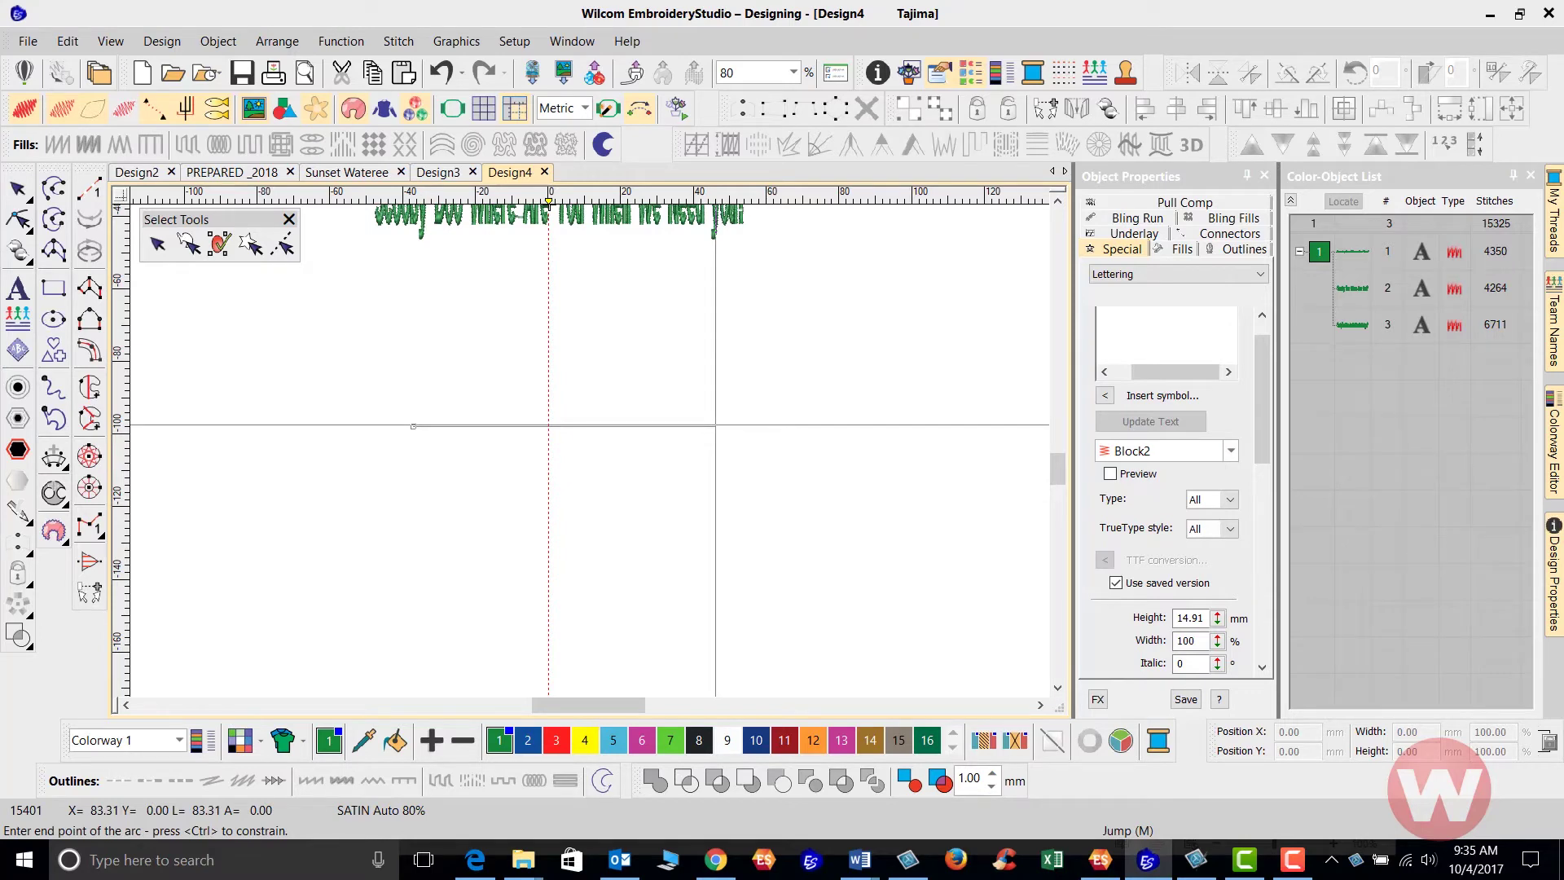
left_click(715, 426)
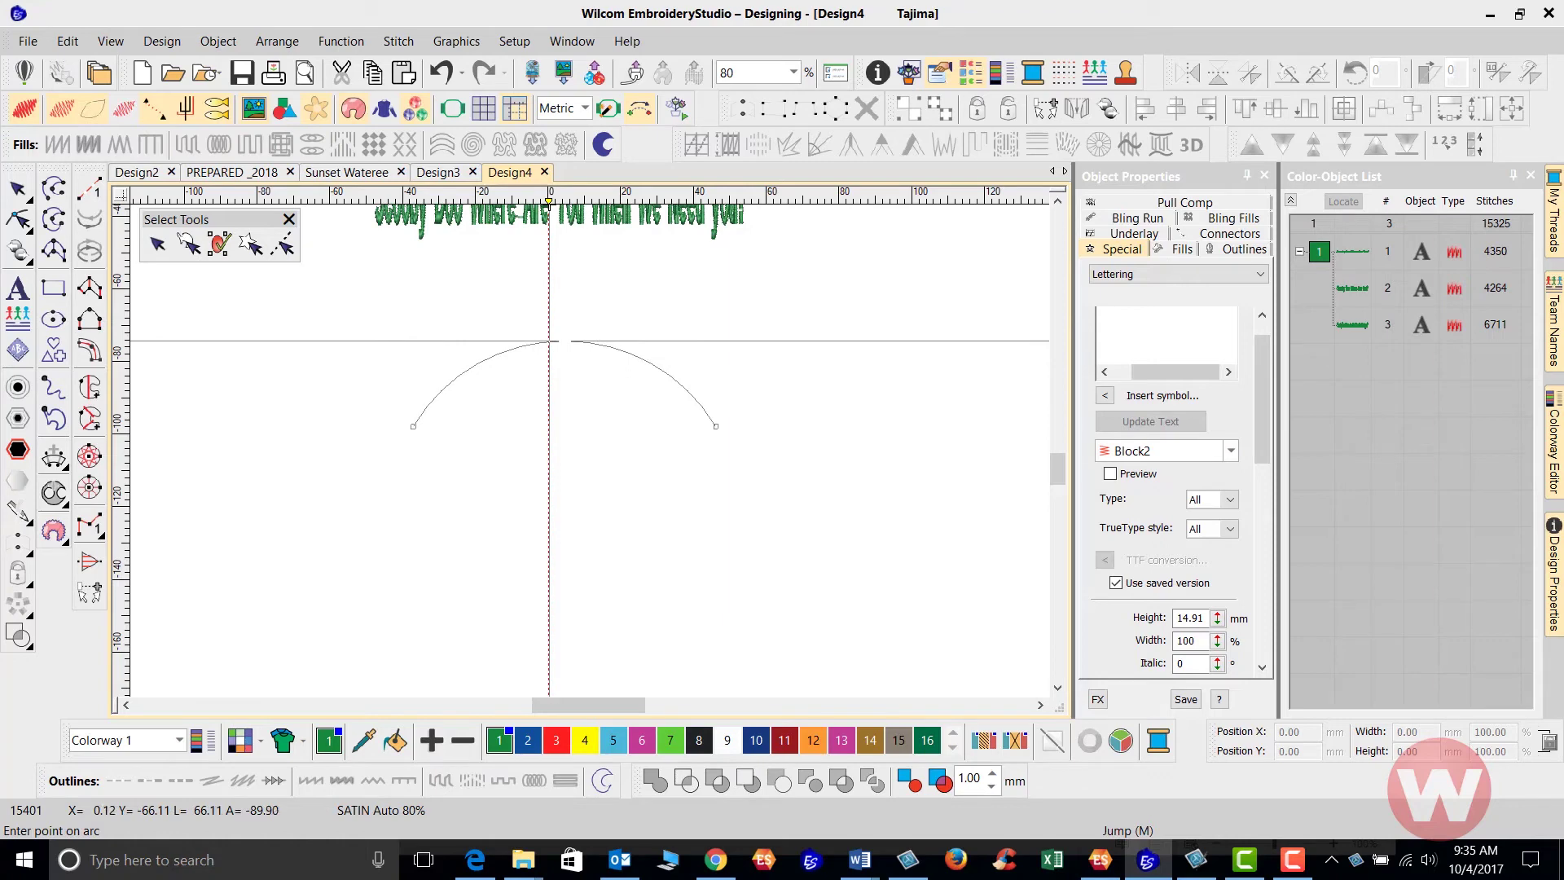
left_click(564, 341)
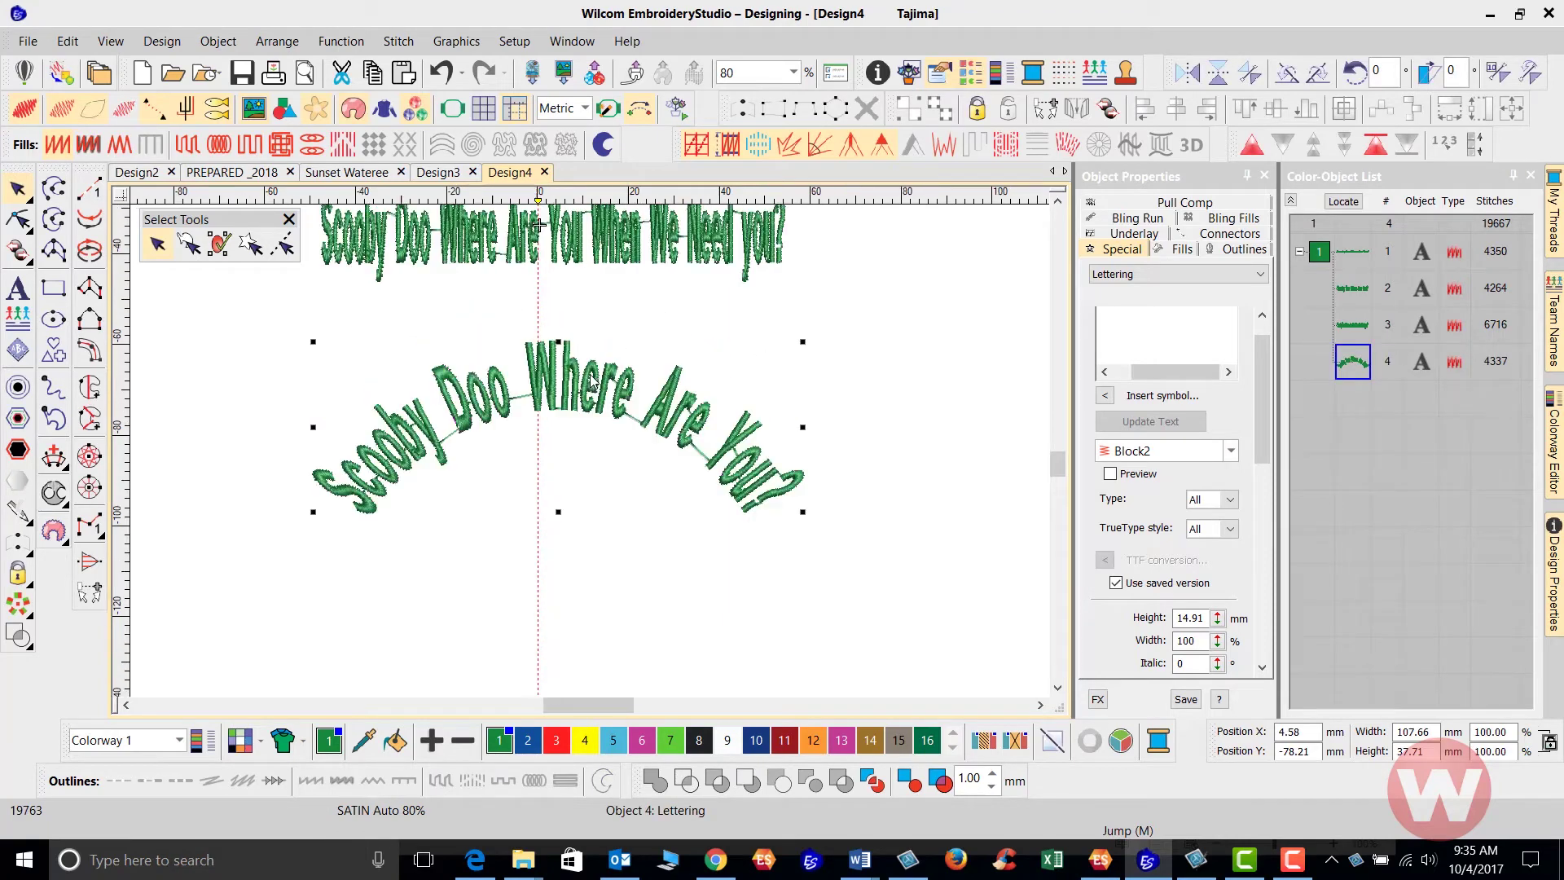
- Set the arched lettering's word spacing to 20% of its height
scroll(590, 379, "up", 1)
scroll(575, 492, "up", 1)
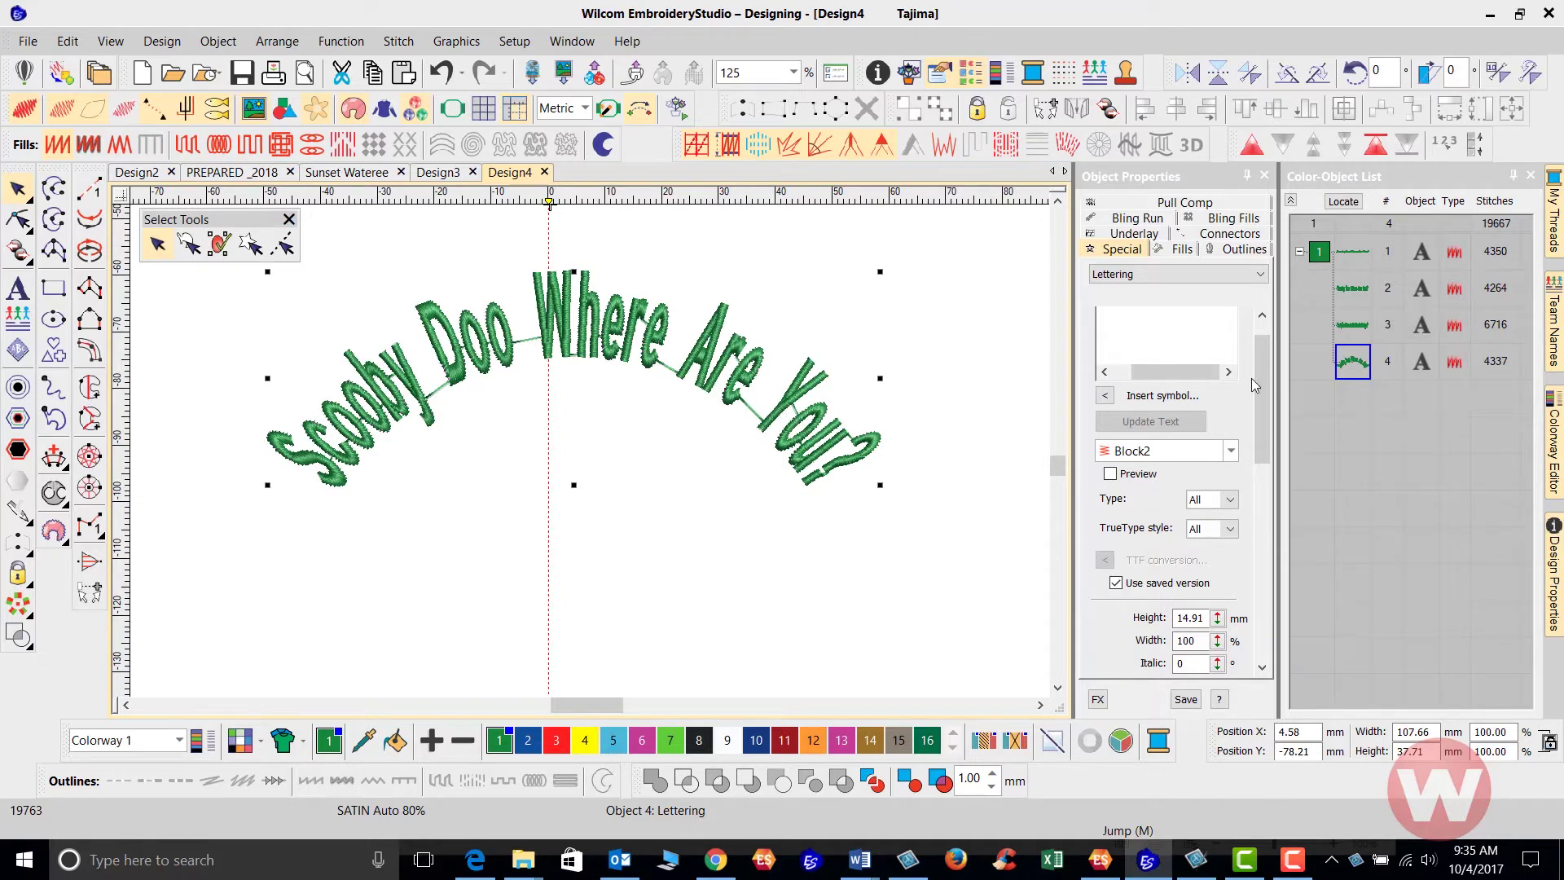
left_click_drag(1260, 376, 1134, 644)
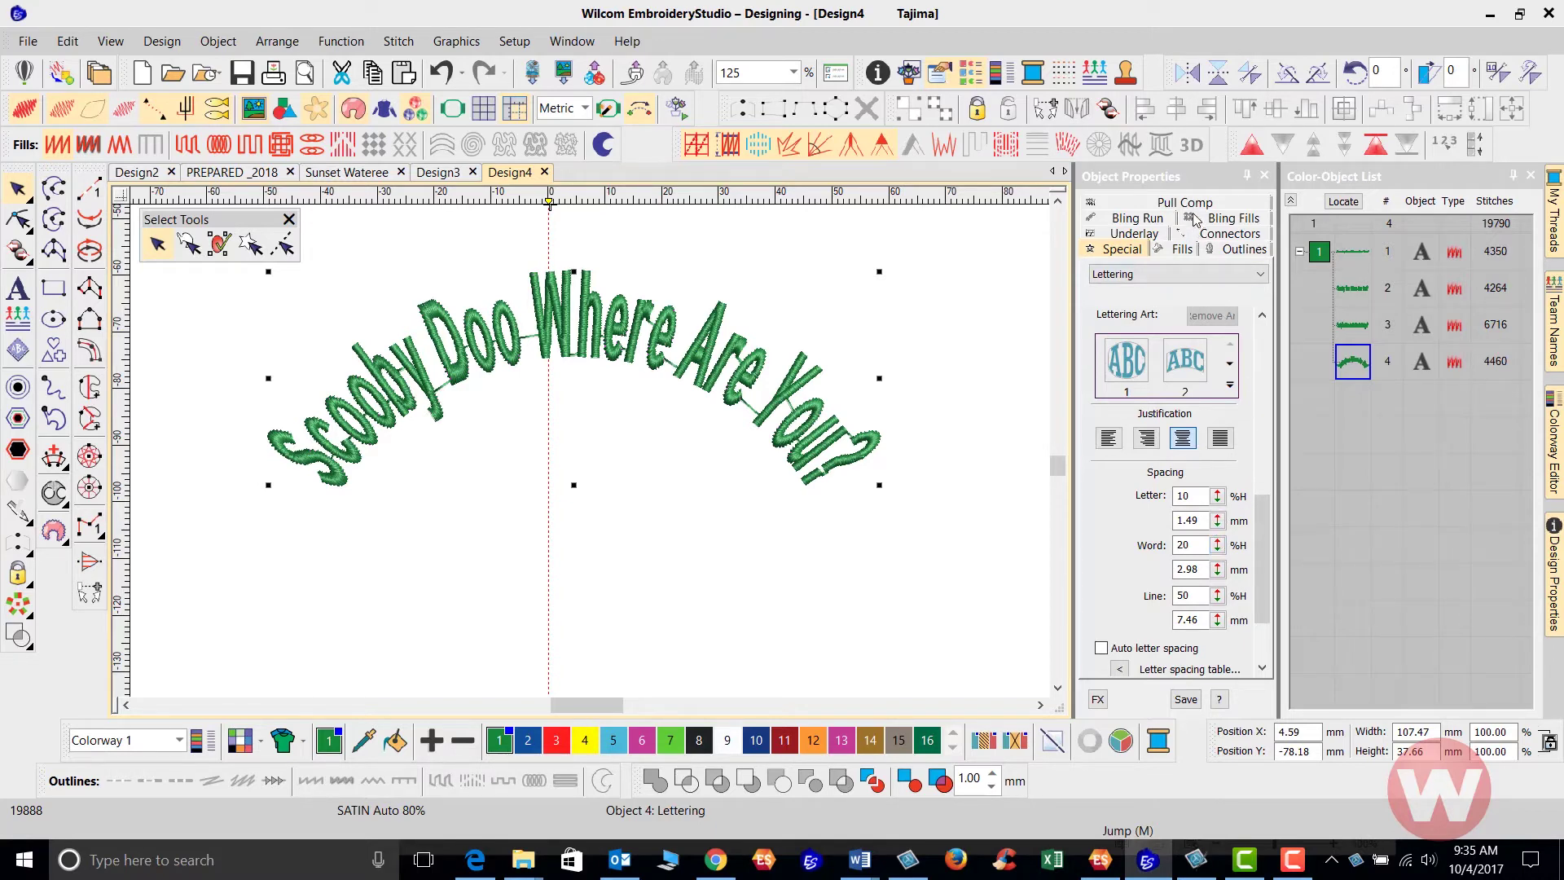
- Set the arched lettering's connectors inside the object to trim if the next connector is longer than 2.80 mm
left_click(1222, 237)
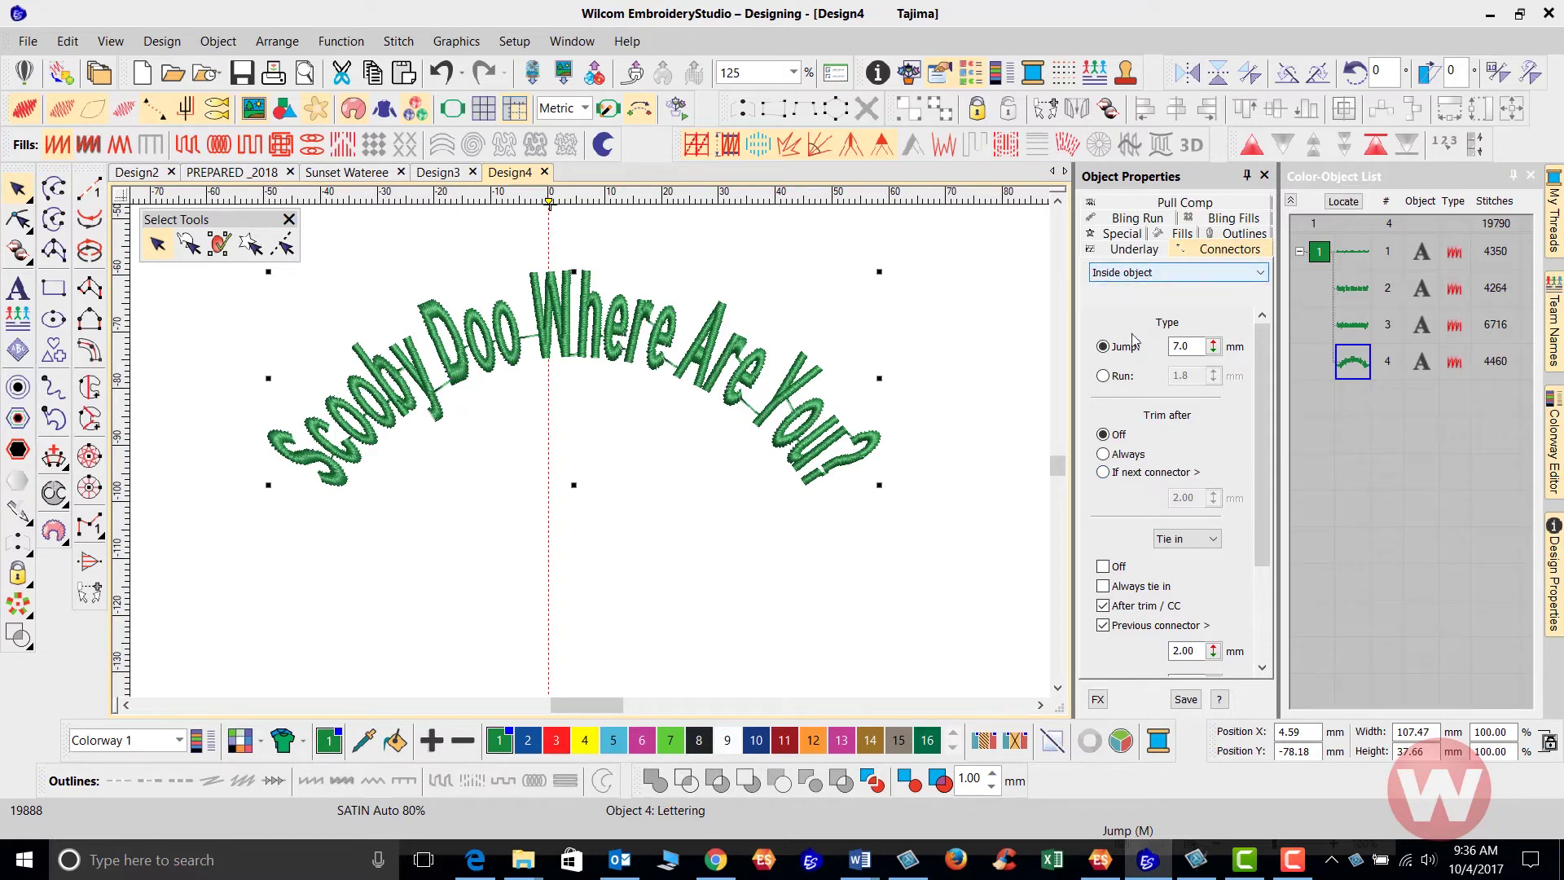
left_click(1104, 473)
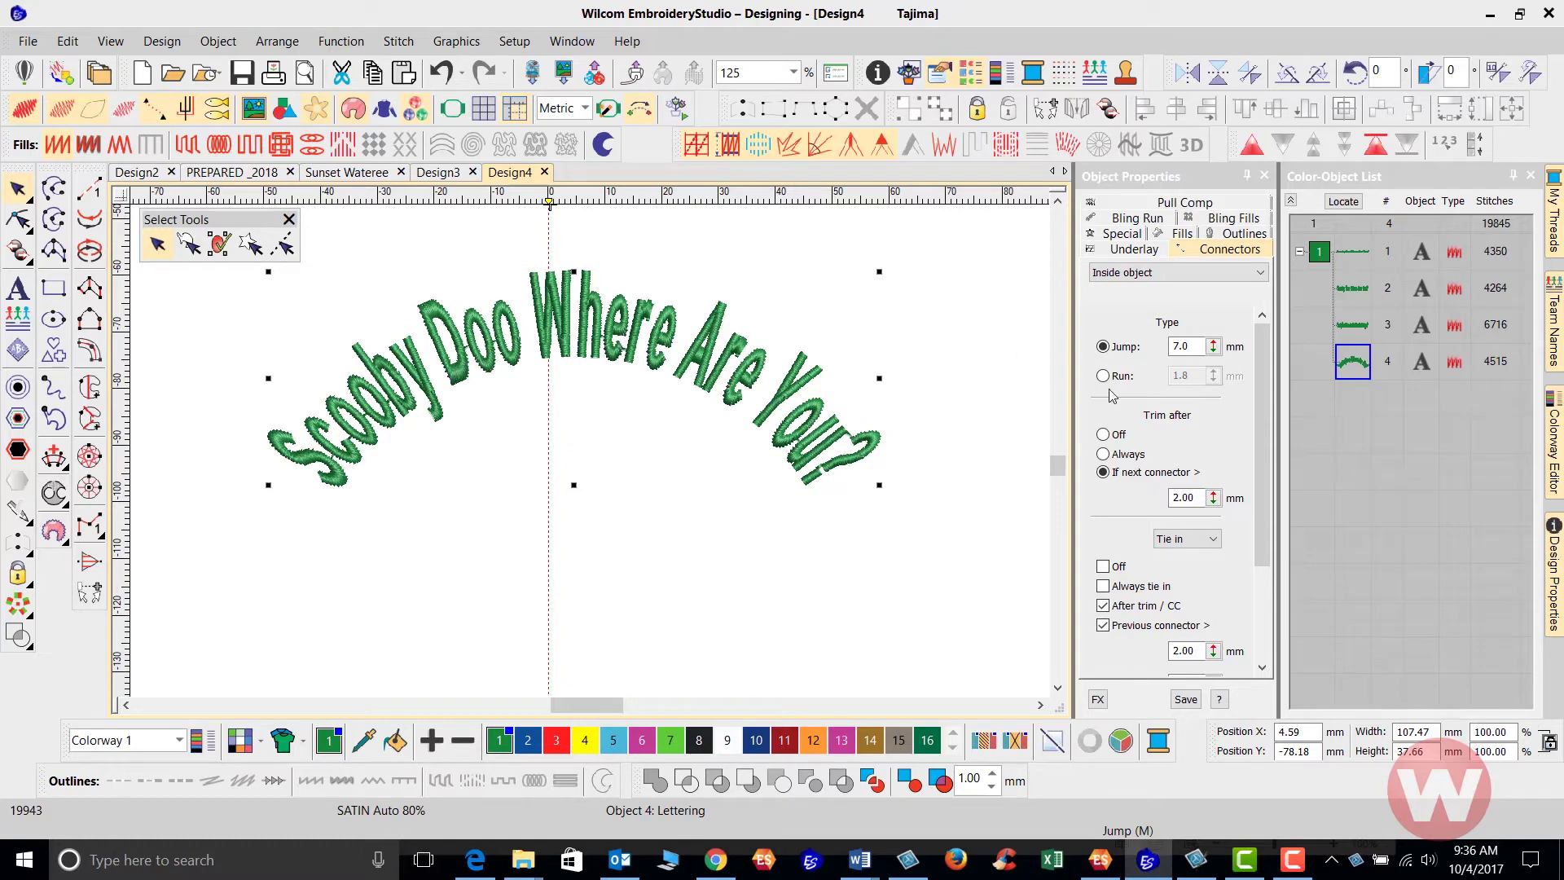
left_click_drag(1214, 494, 1124, 600)
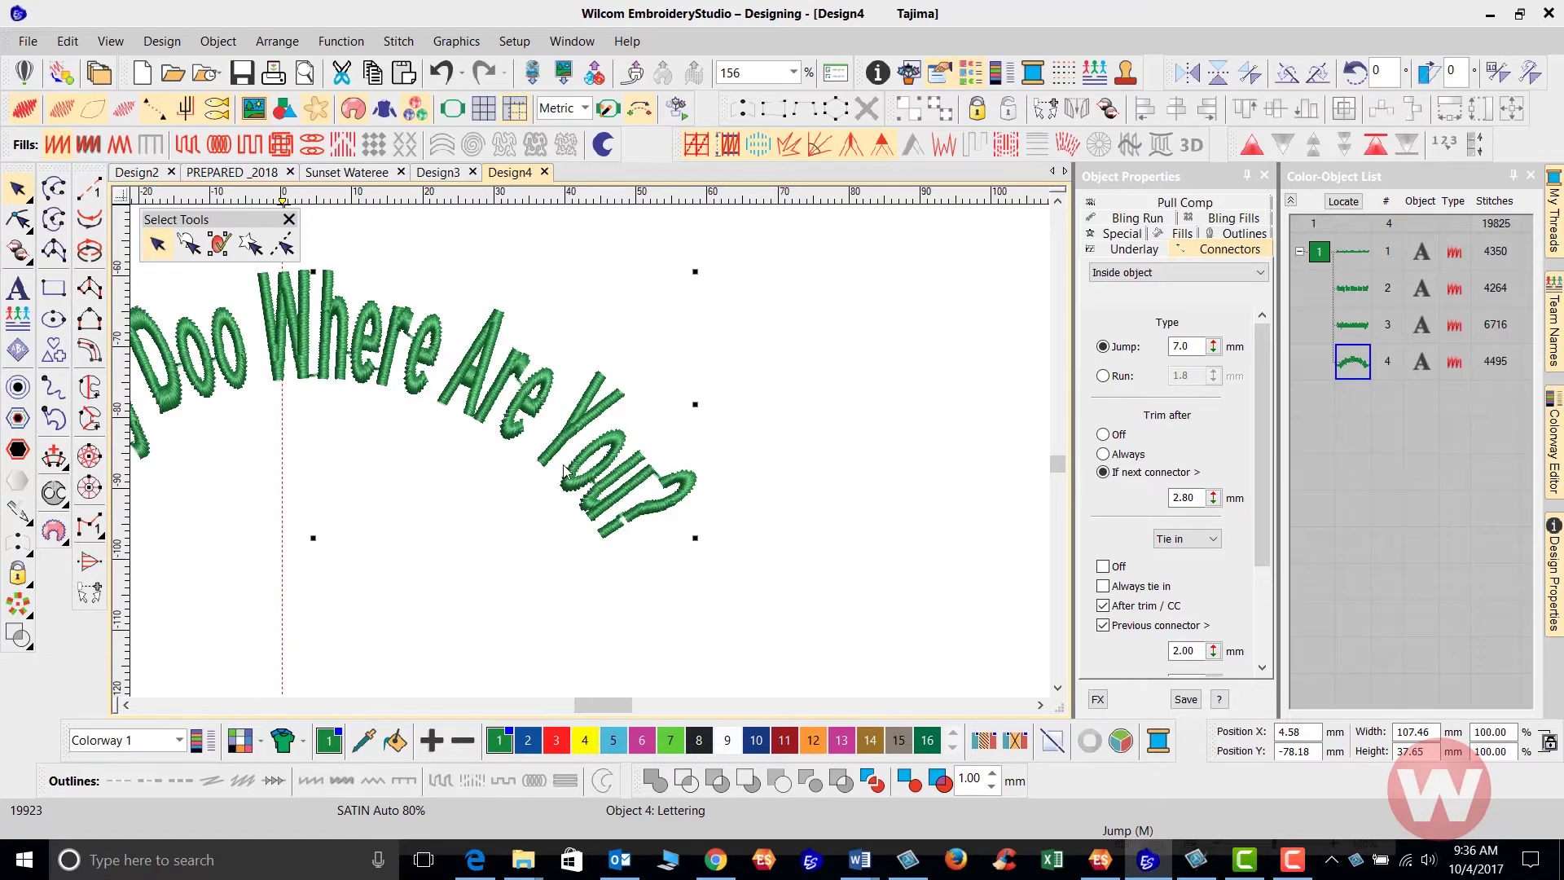
- Reshape the arched lettering to shift "ou?" slightly closer to the "Y", and reselect the lettering
scroll(587, 465, "up", 1)
scroll(592, 456, "up", 1)
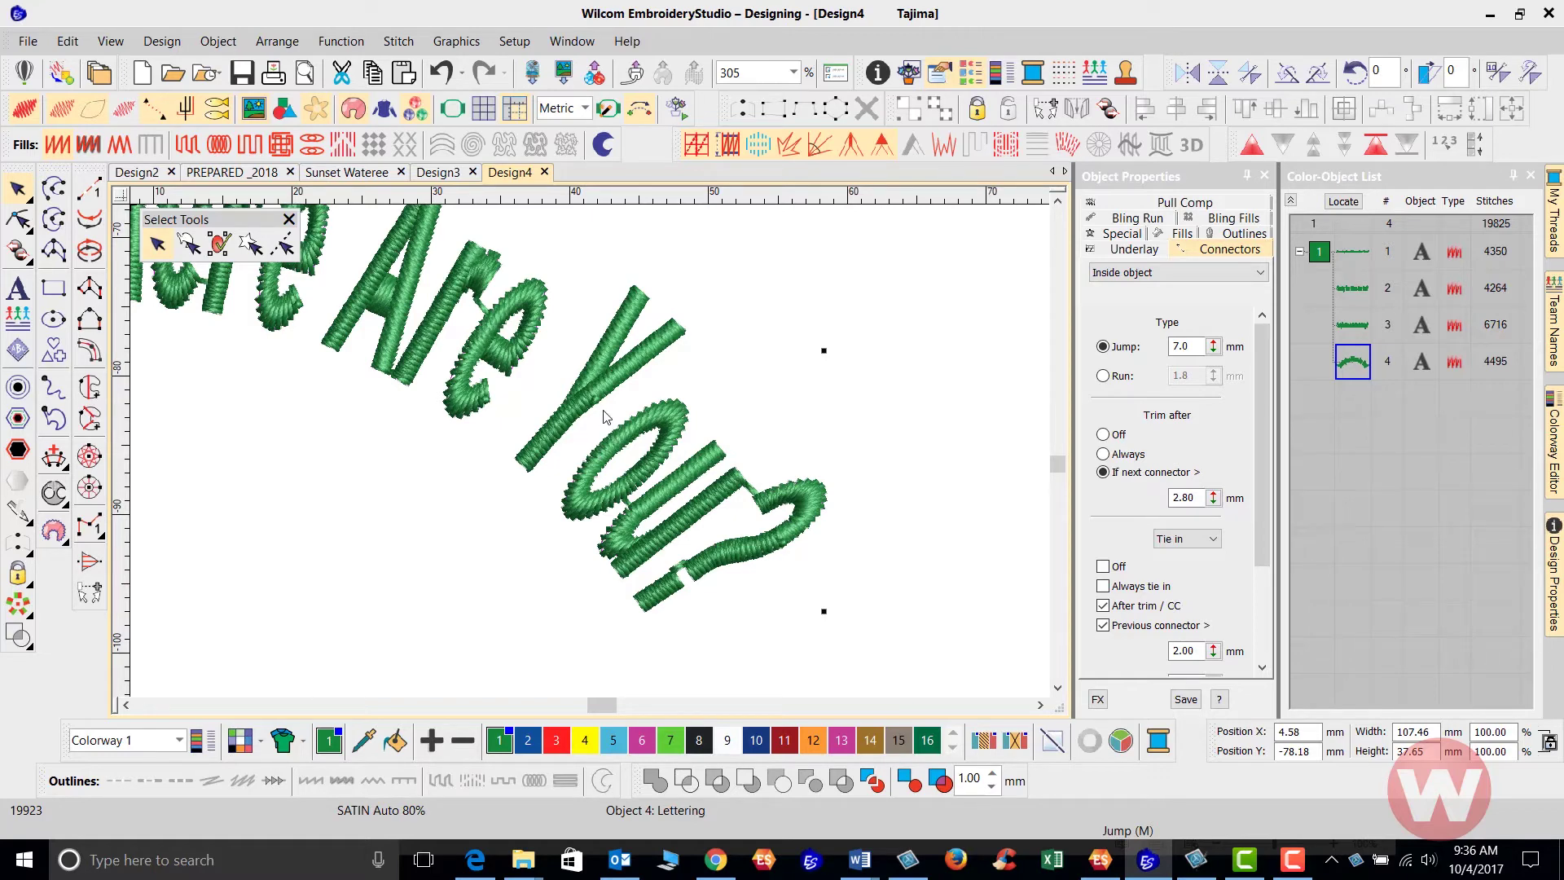
key("h")
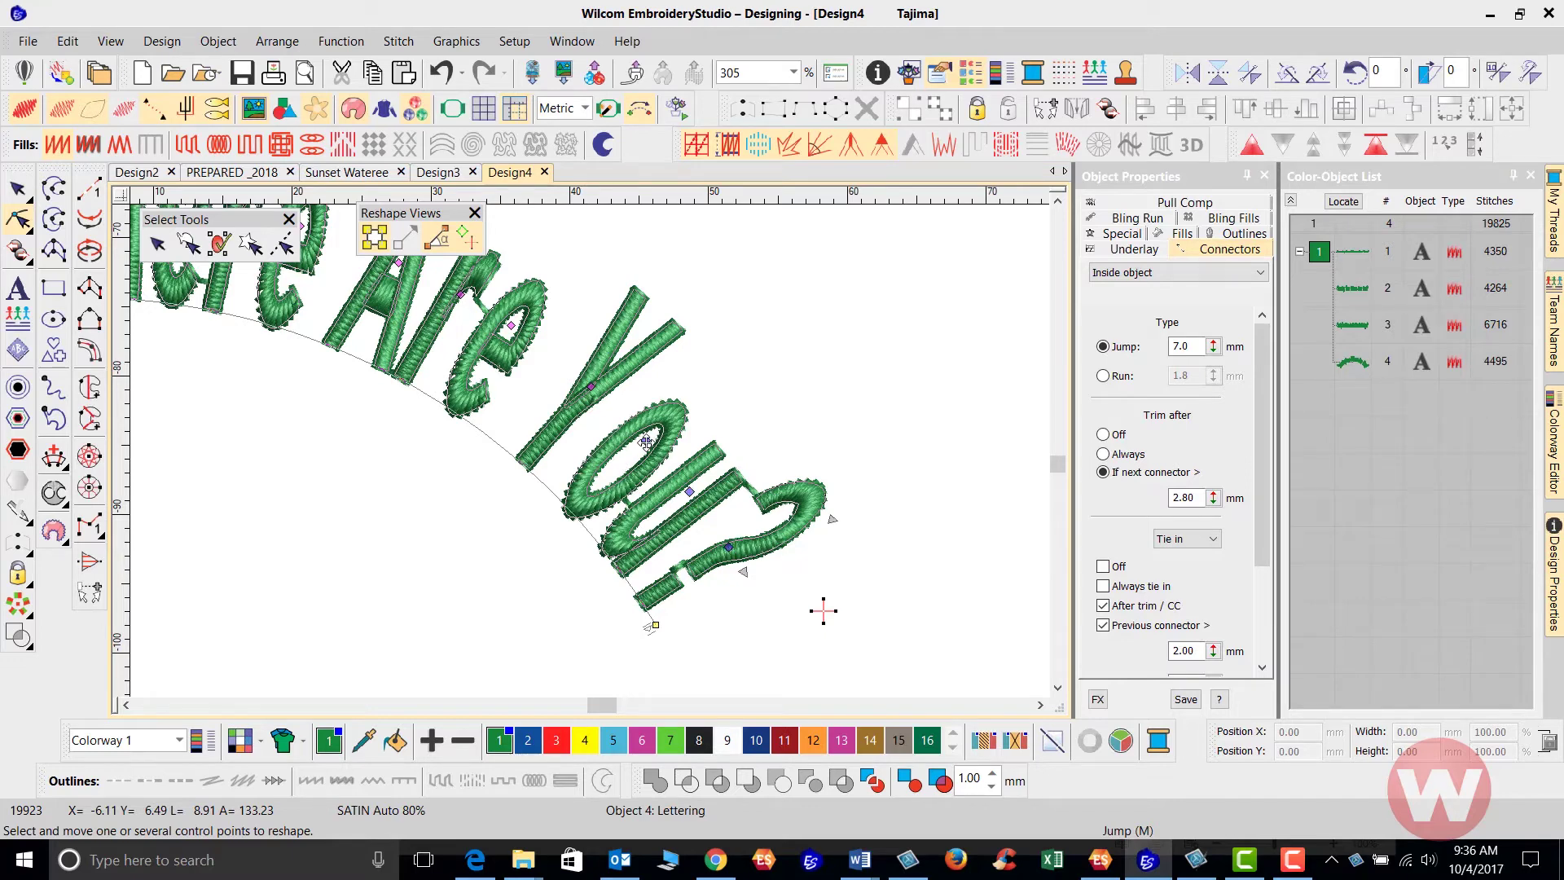
left_click_drag(645, 442, 638, 433)
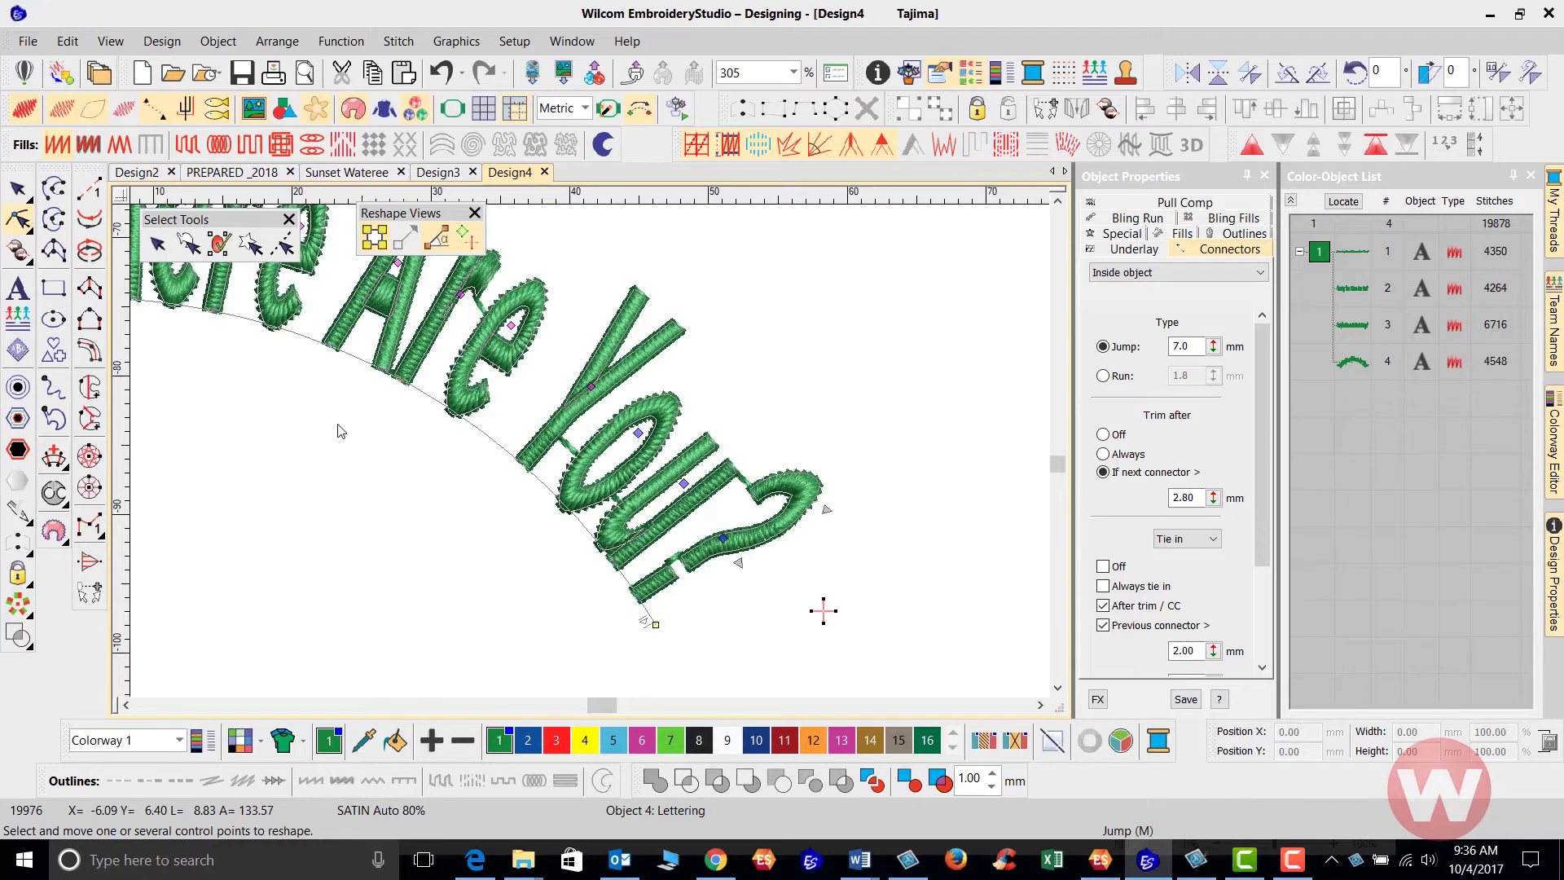
scroll(339, 430, "down", 4)
scroll(593, 461, "up", 1)
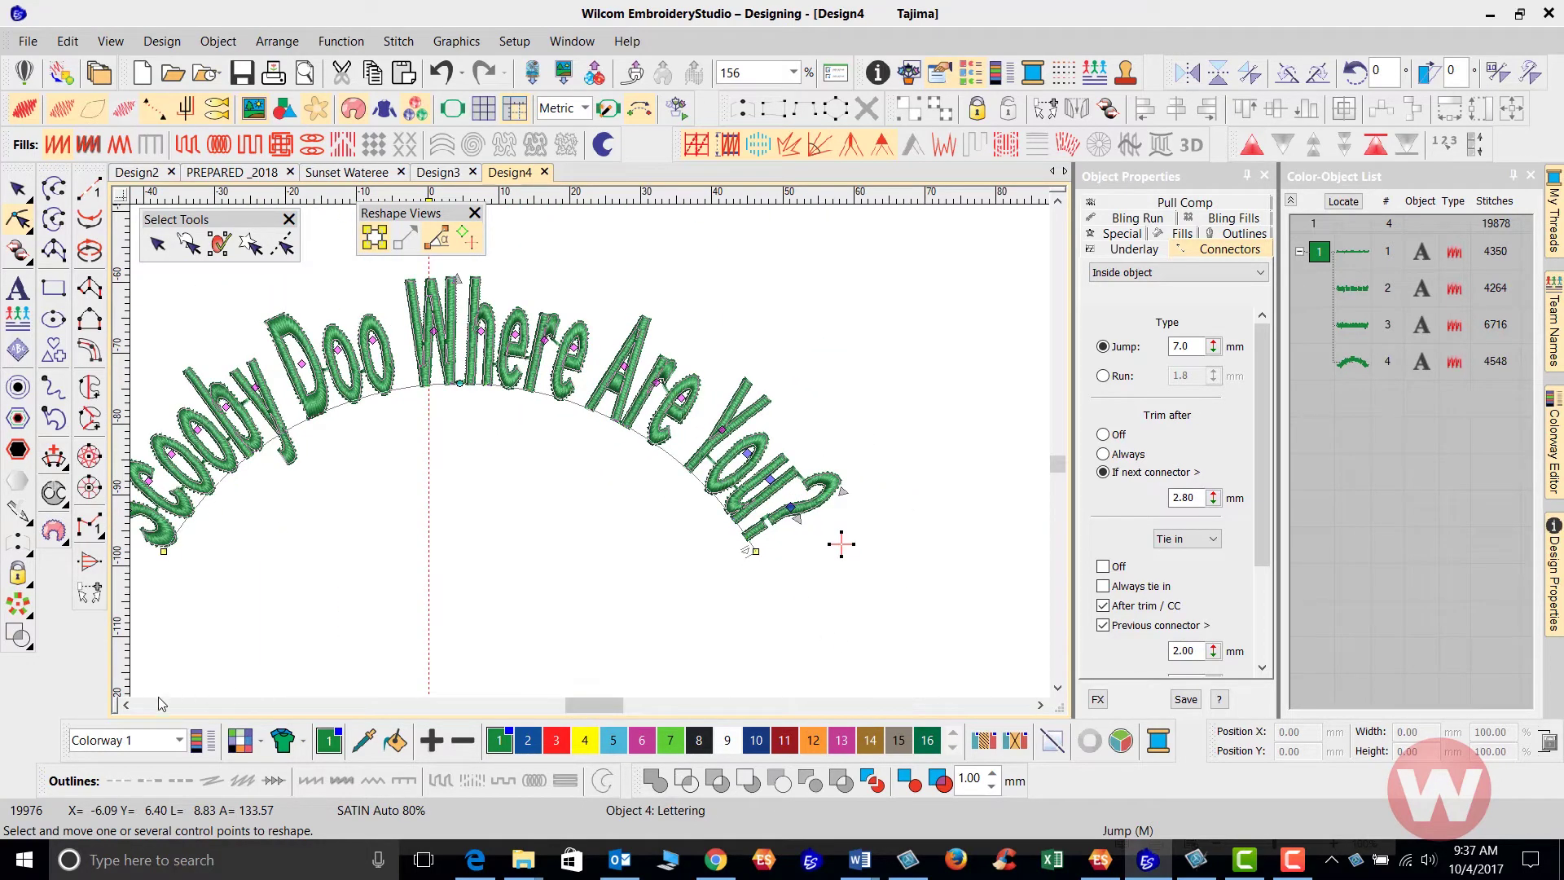
left_click(127, 706)
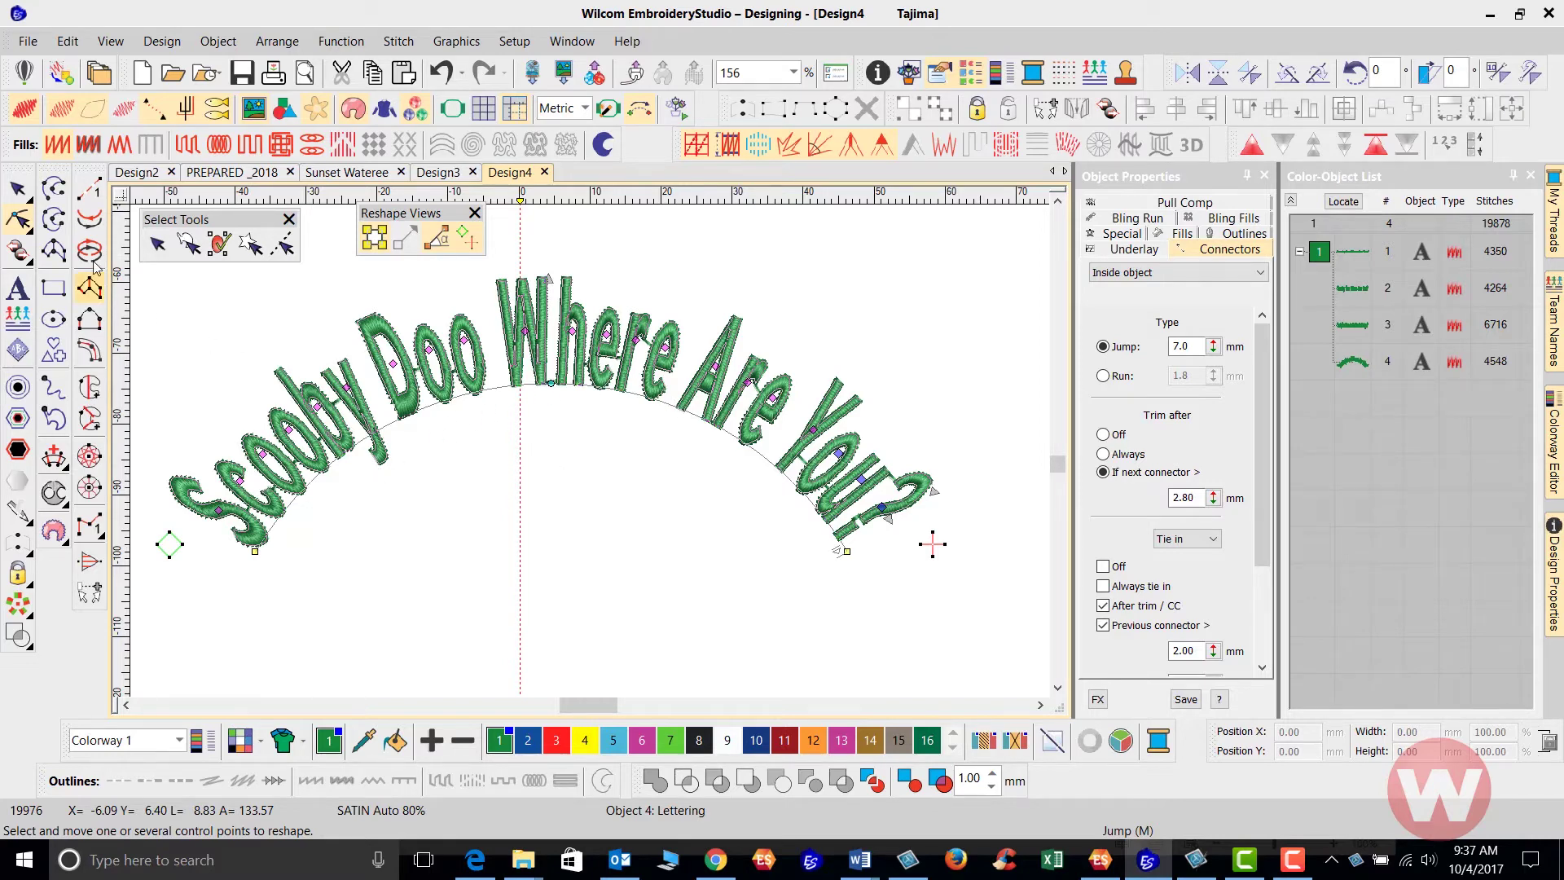
left_click(18, 189)
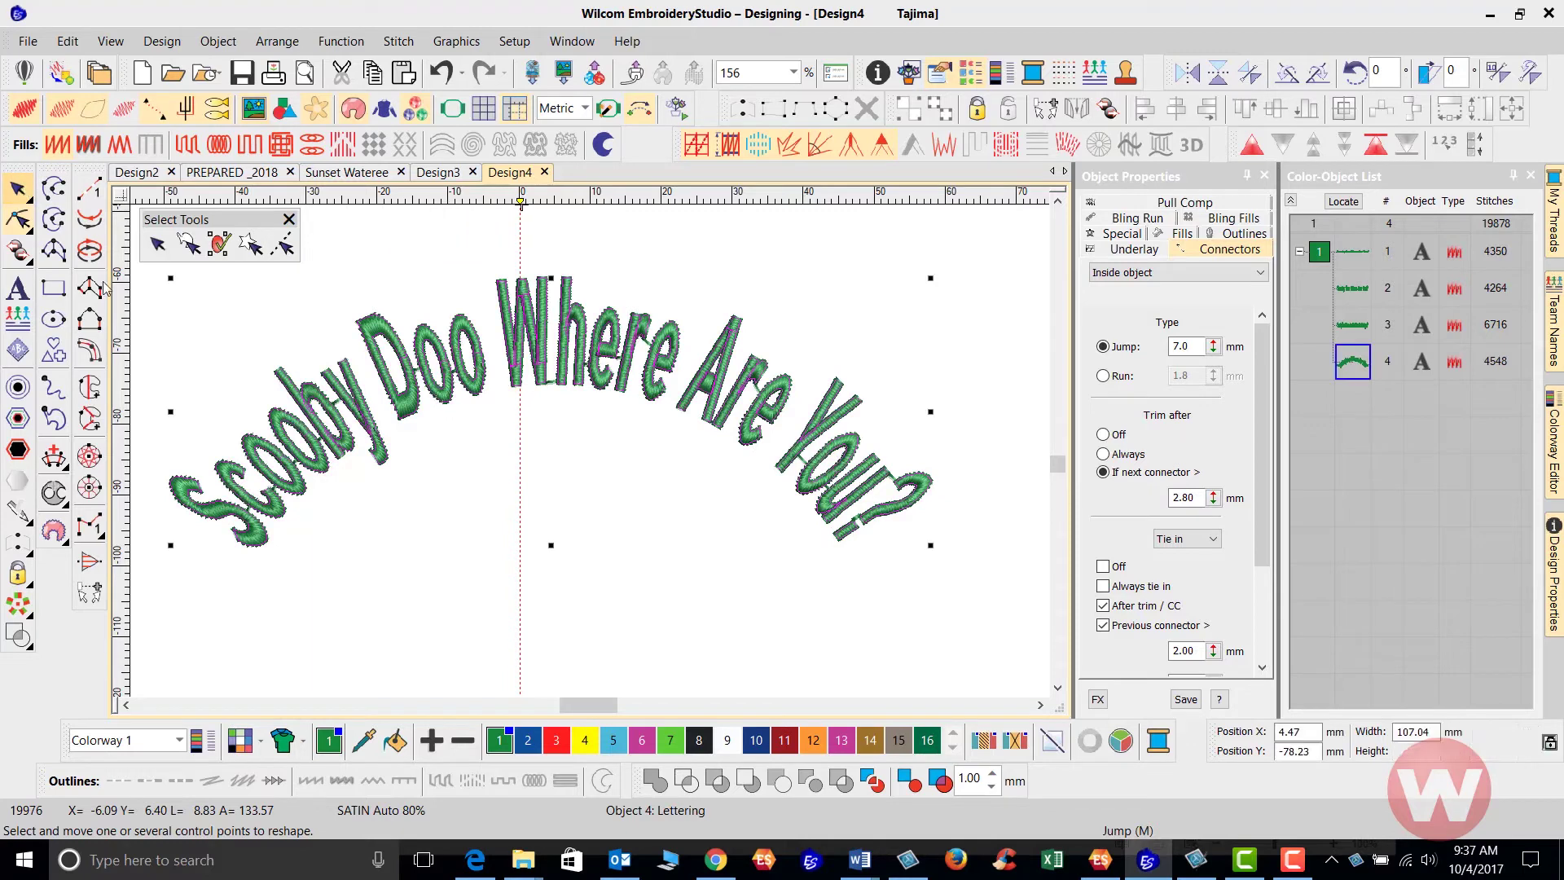
left_click(653, 619)
left_click(630, 391)
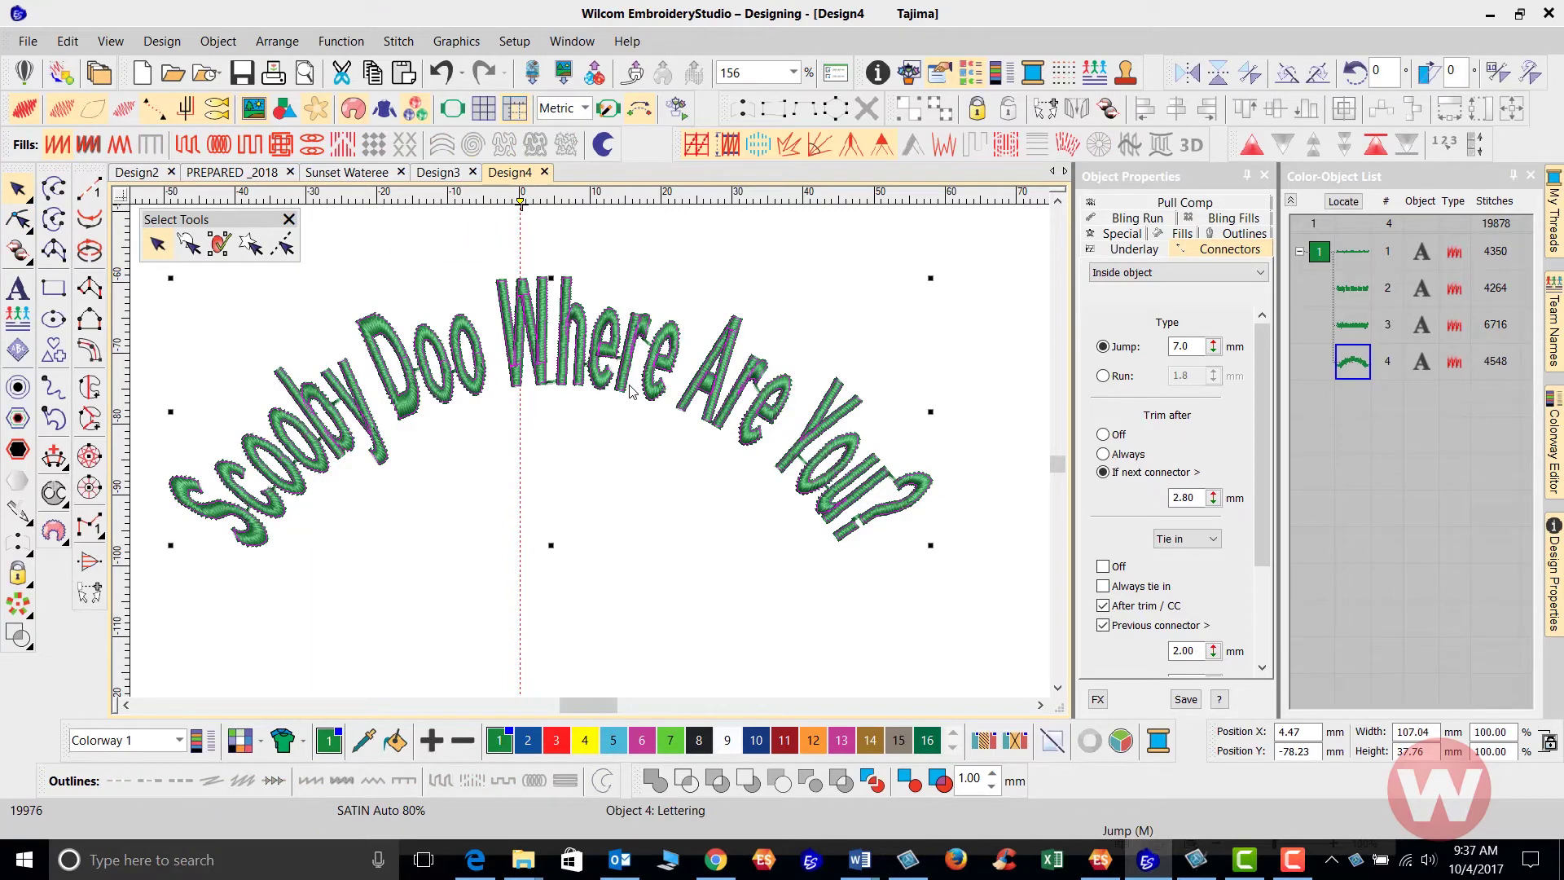
- Reshape the arched baseline by moving its centre control point, tightening the curve and flattening it again
key("h")
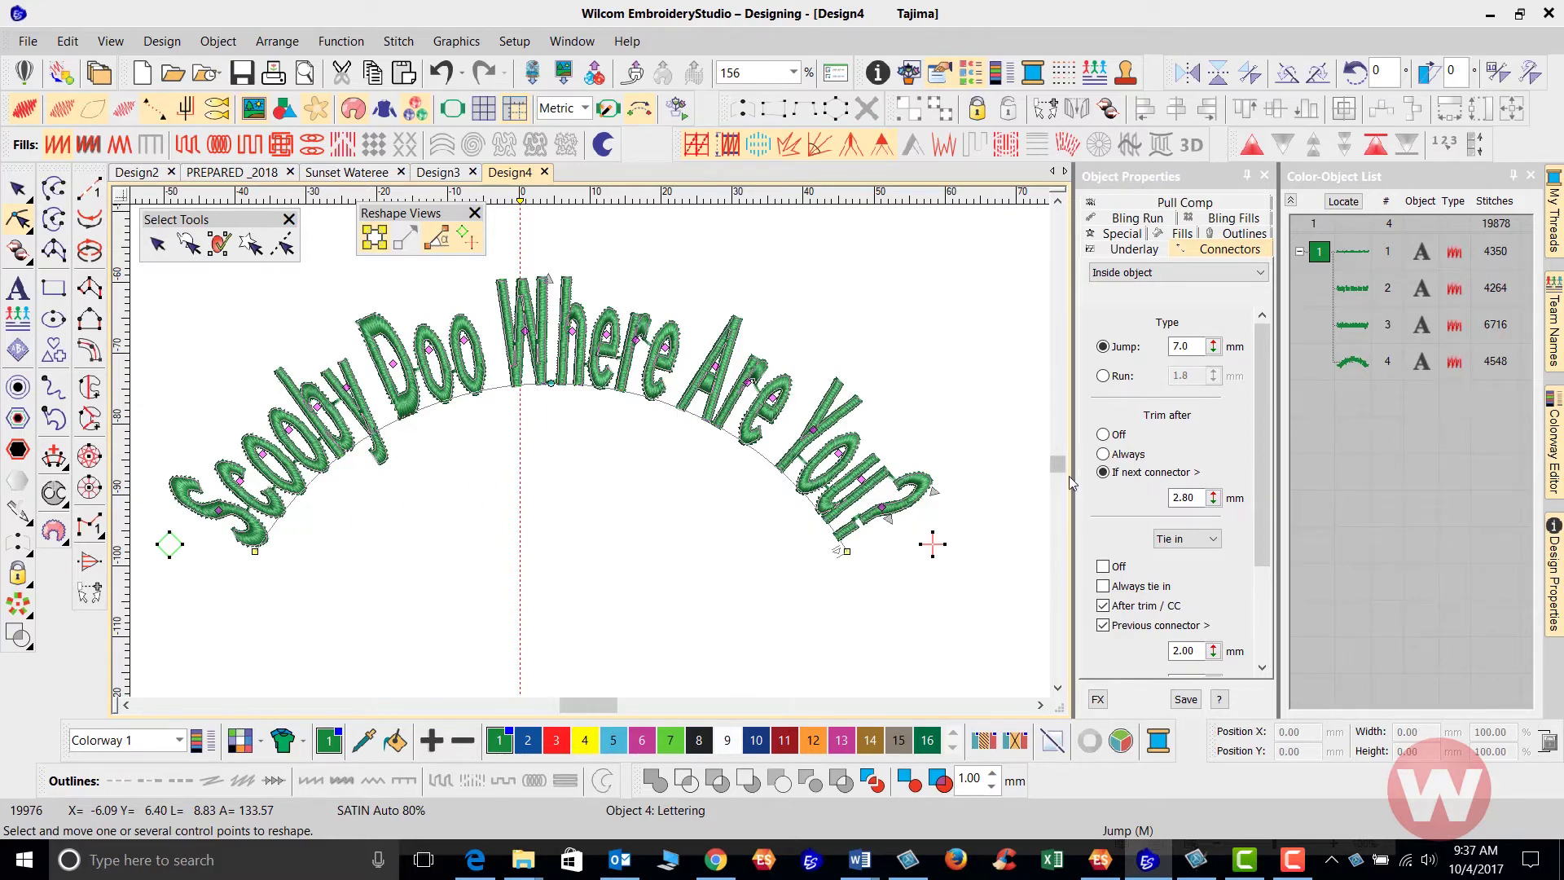
scroll(1061, 471, "down", 2)
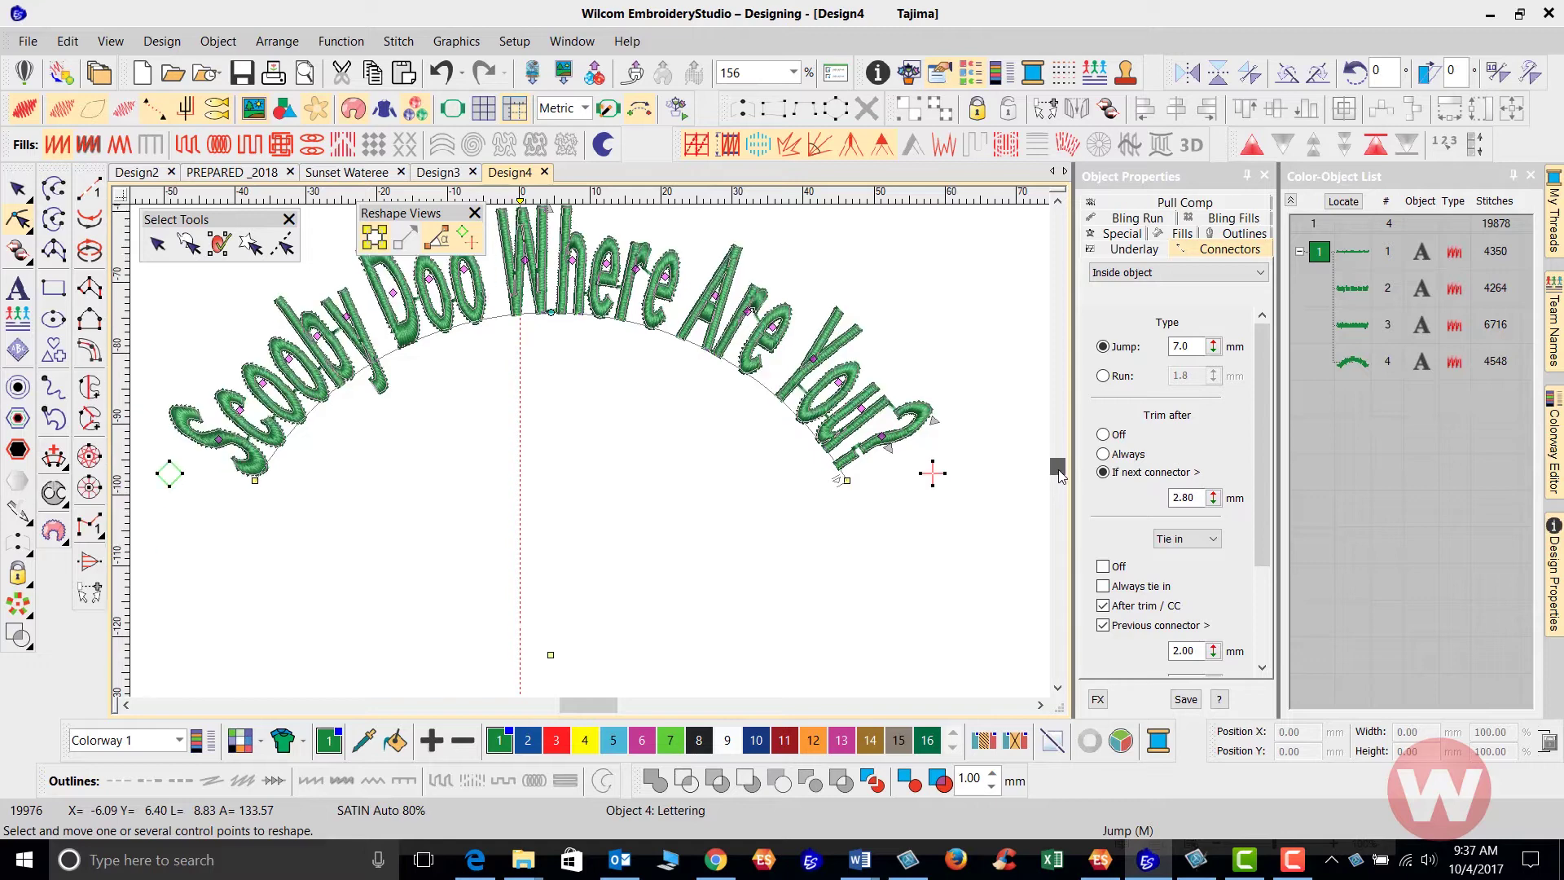
scroll(1059, 473, "down", 2)
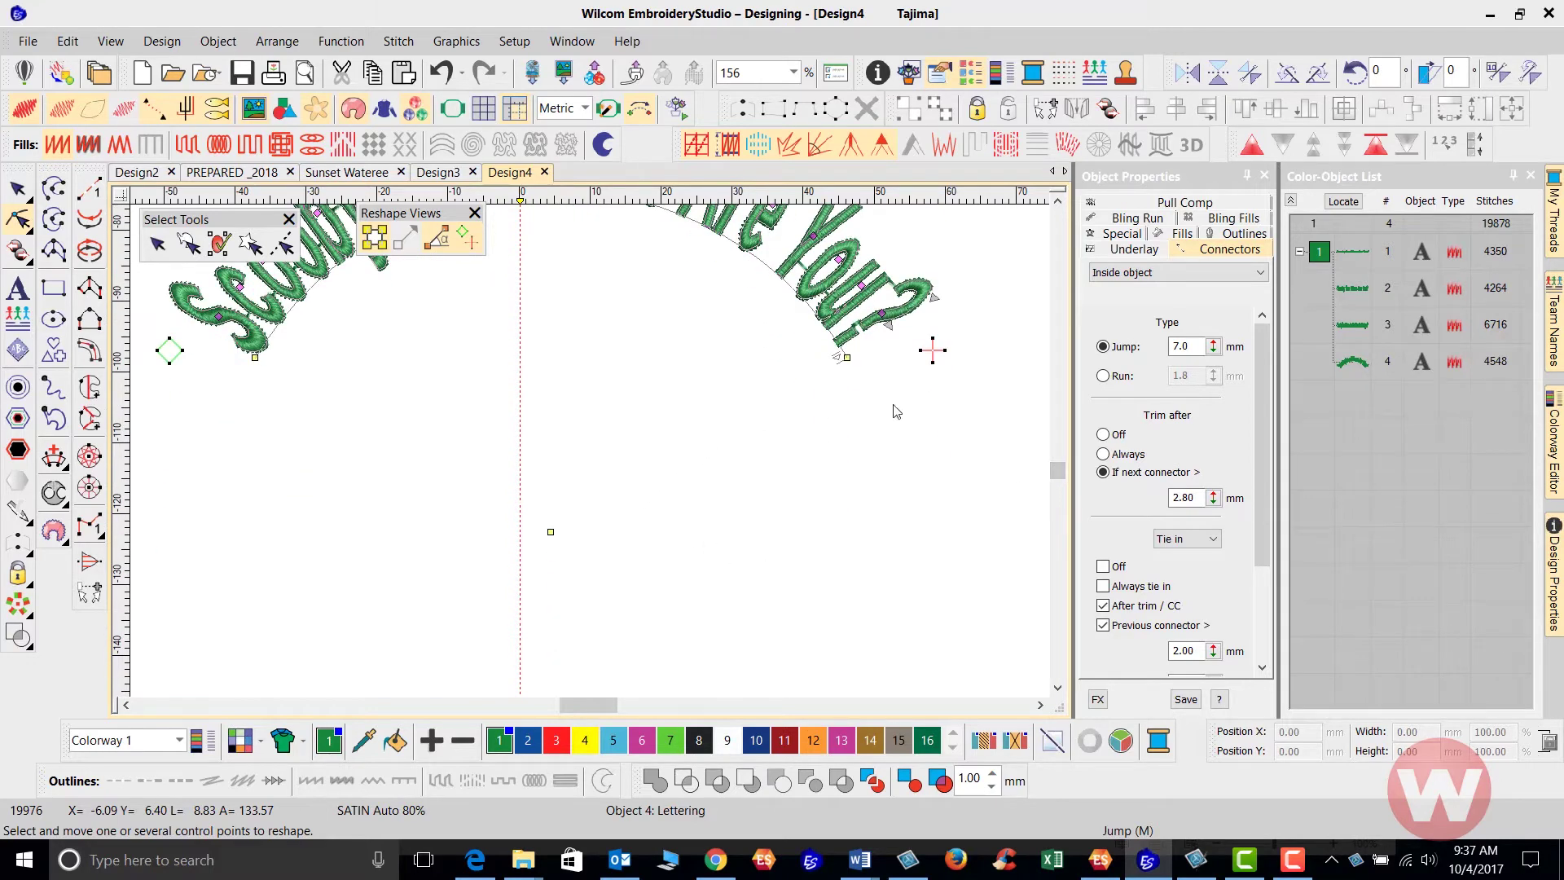
left_click(1061, 213)
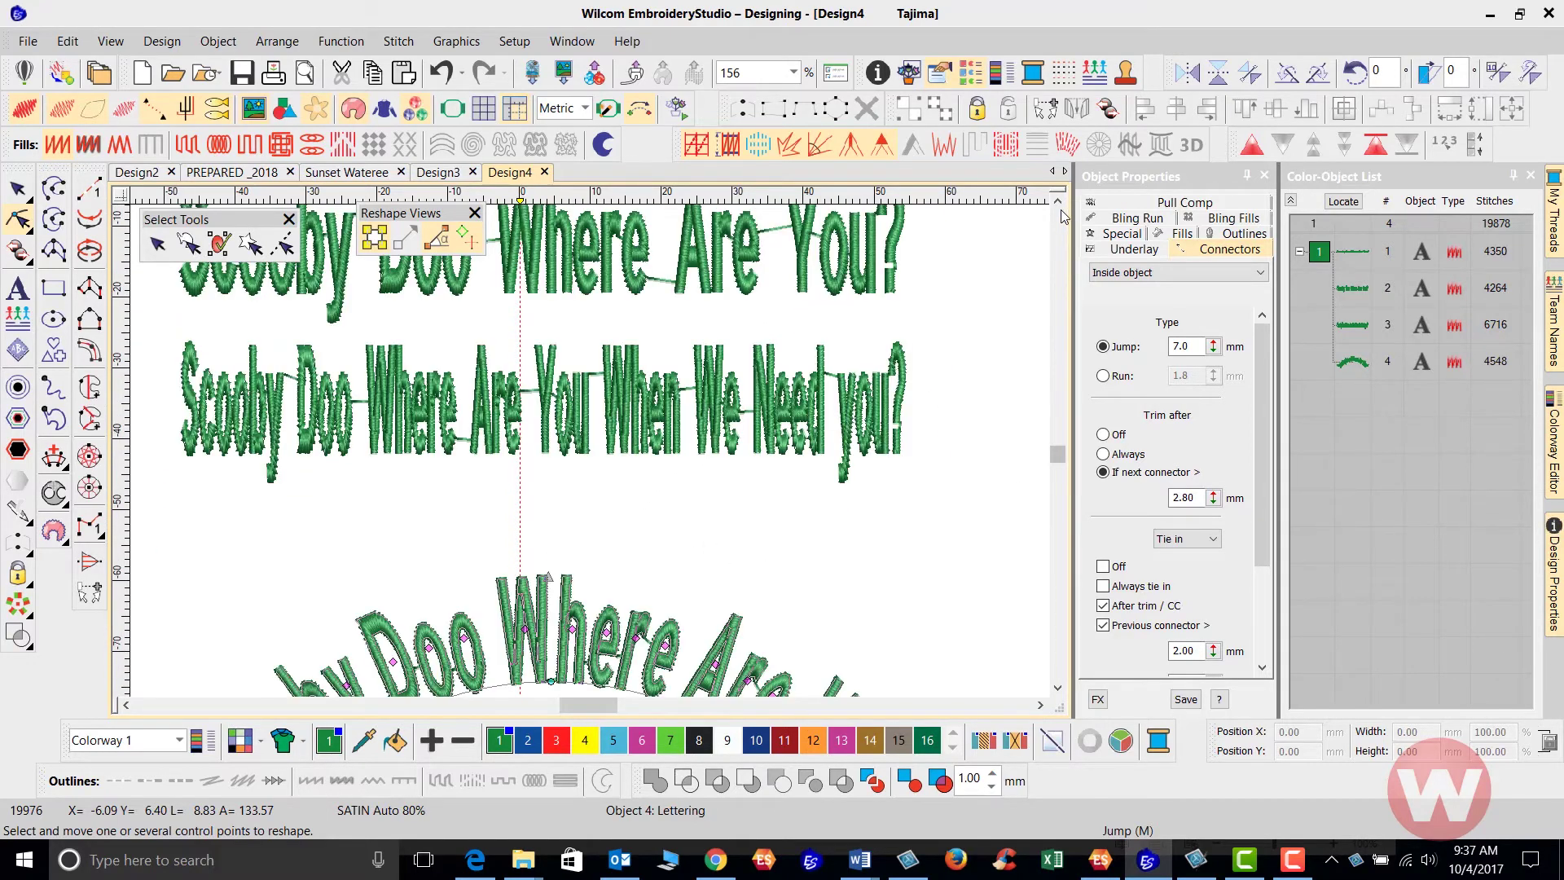
left_click_drag(1064, 450, 1062, 470)
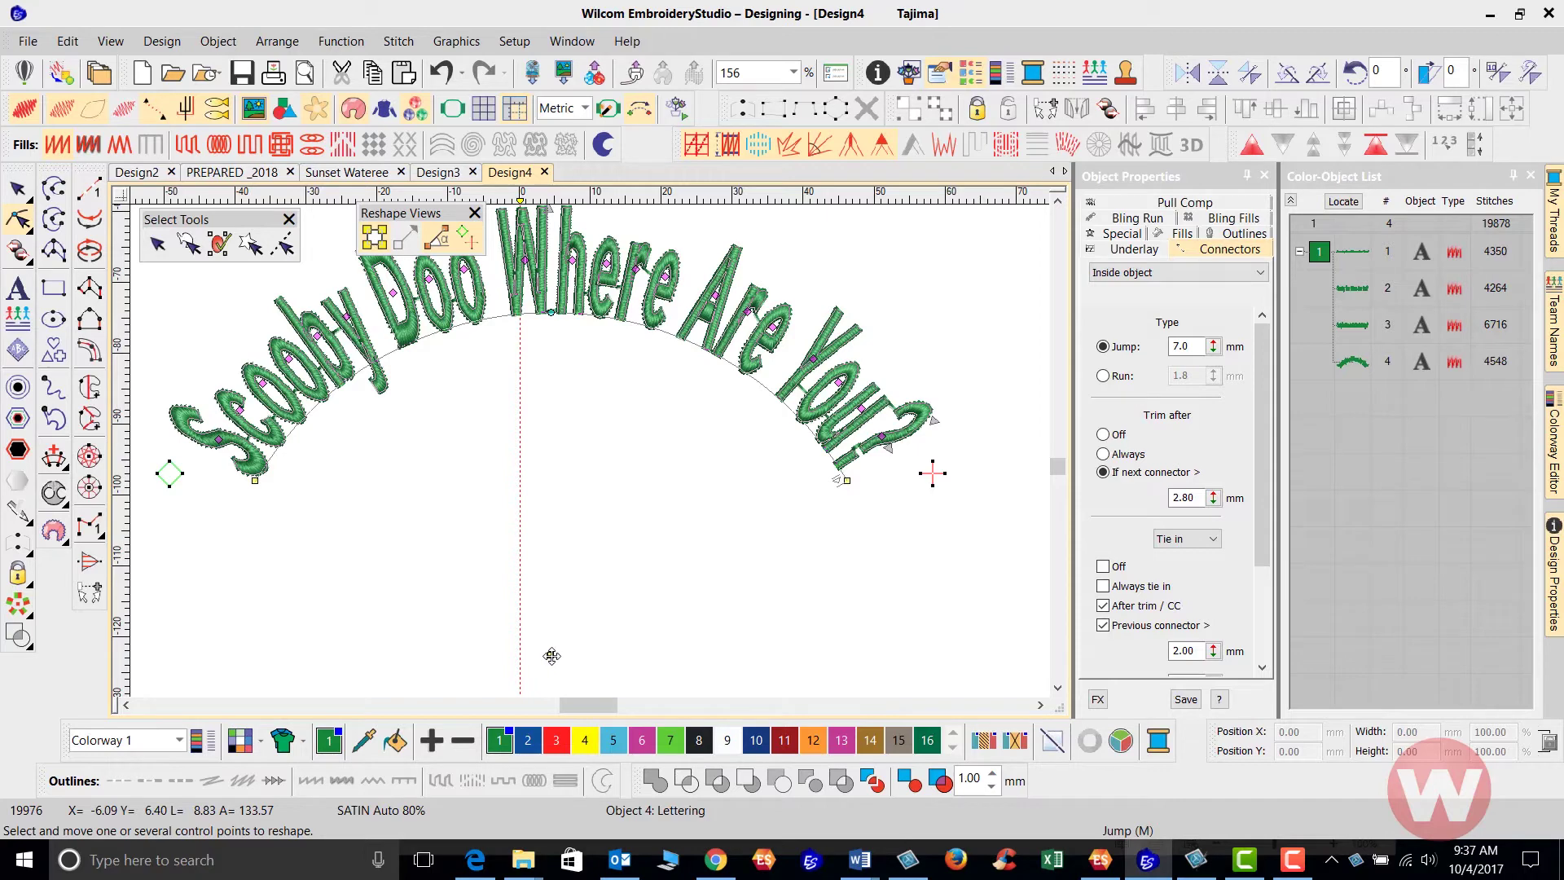
left_click_drag(552, 656, 566, 537)
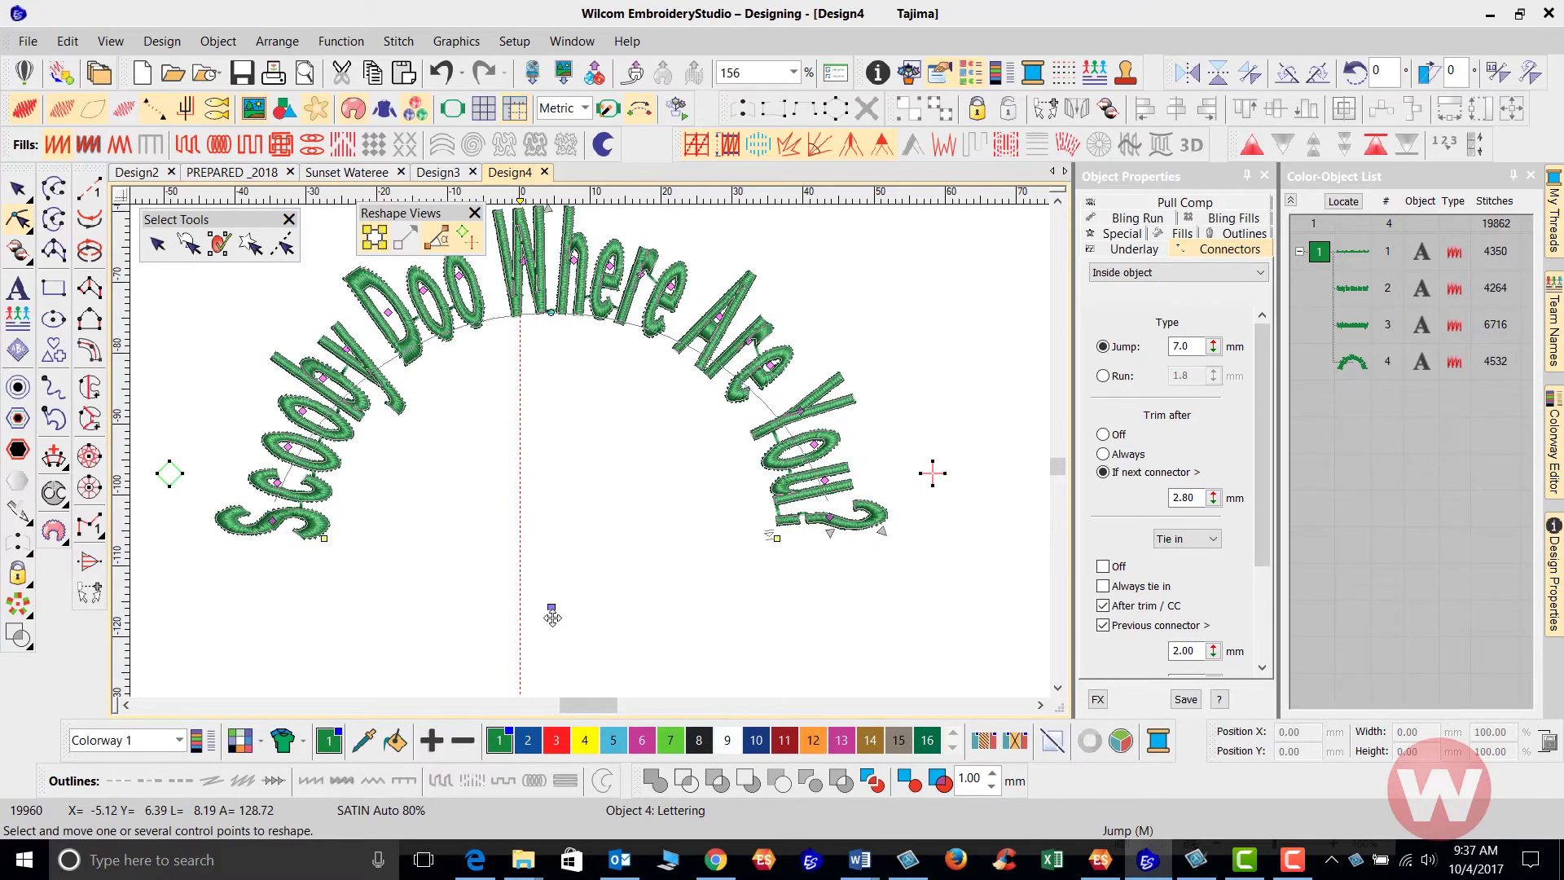
left_click_drag(548, 657, 571, 588)
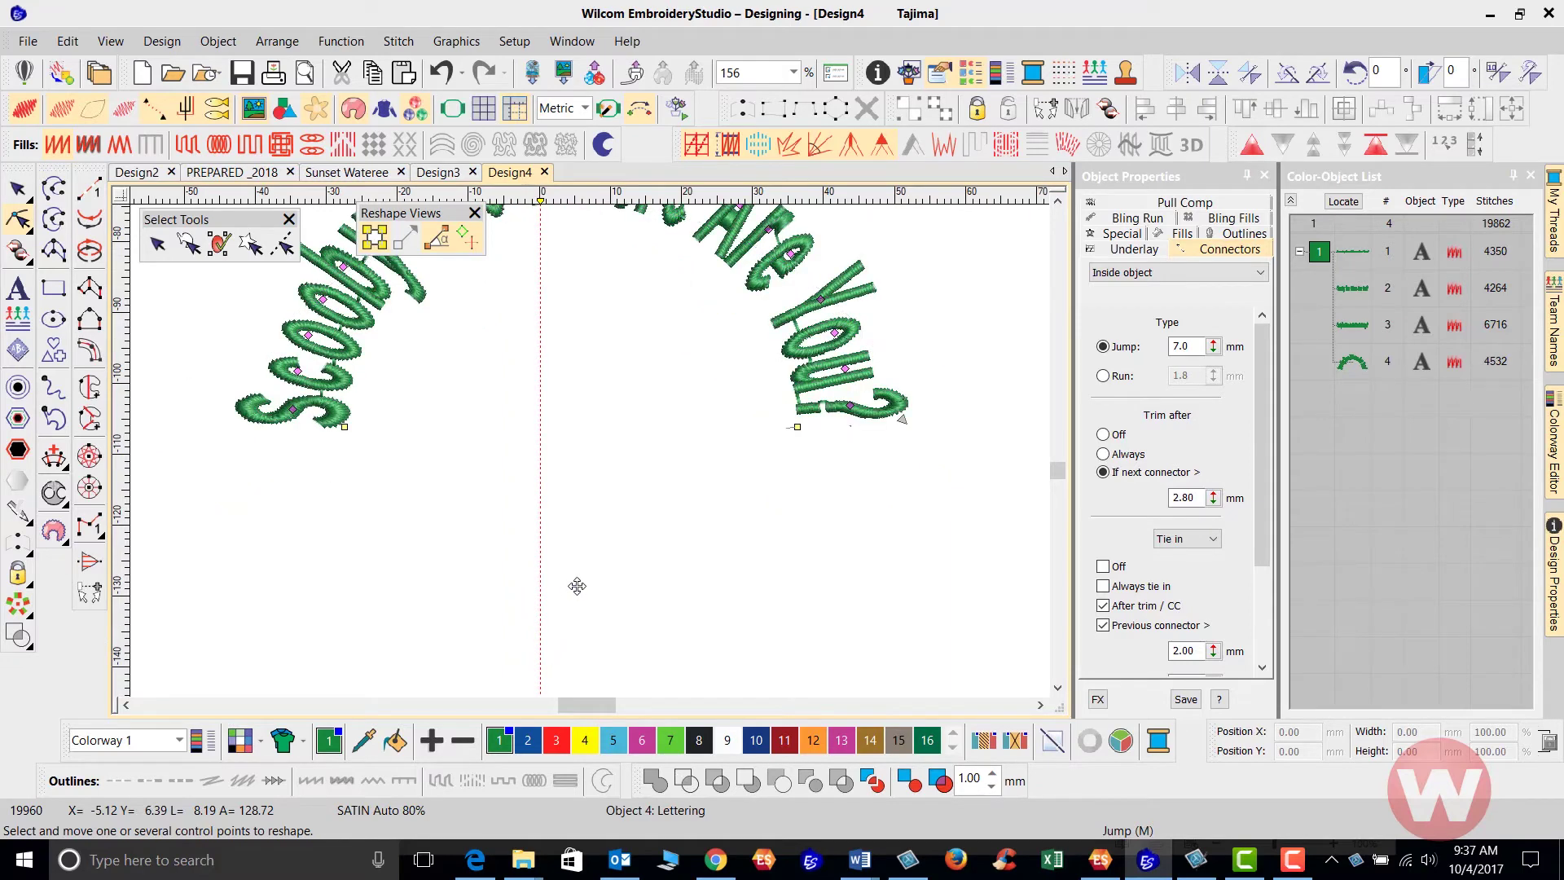
left_click(1058, 201)
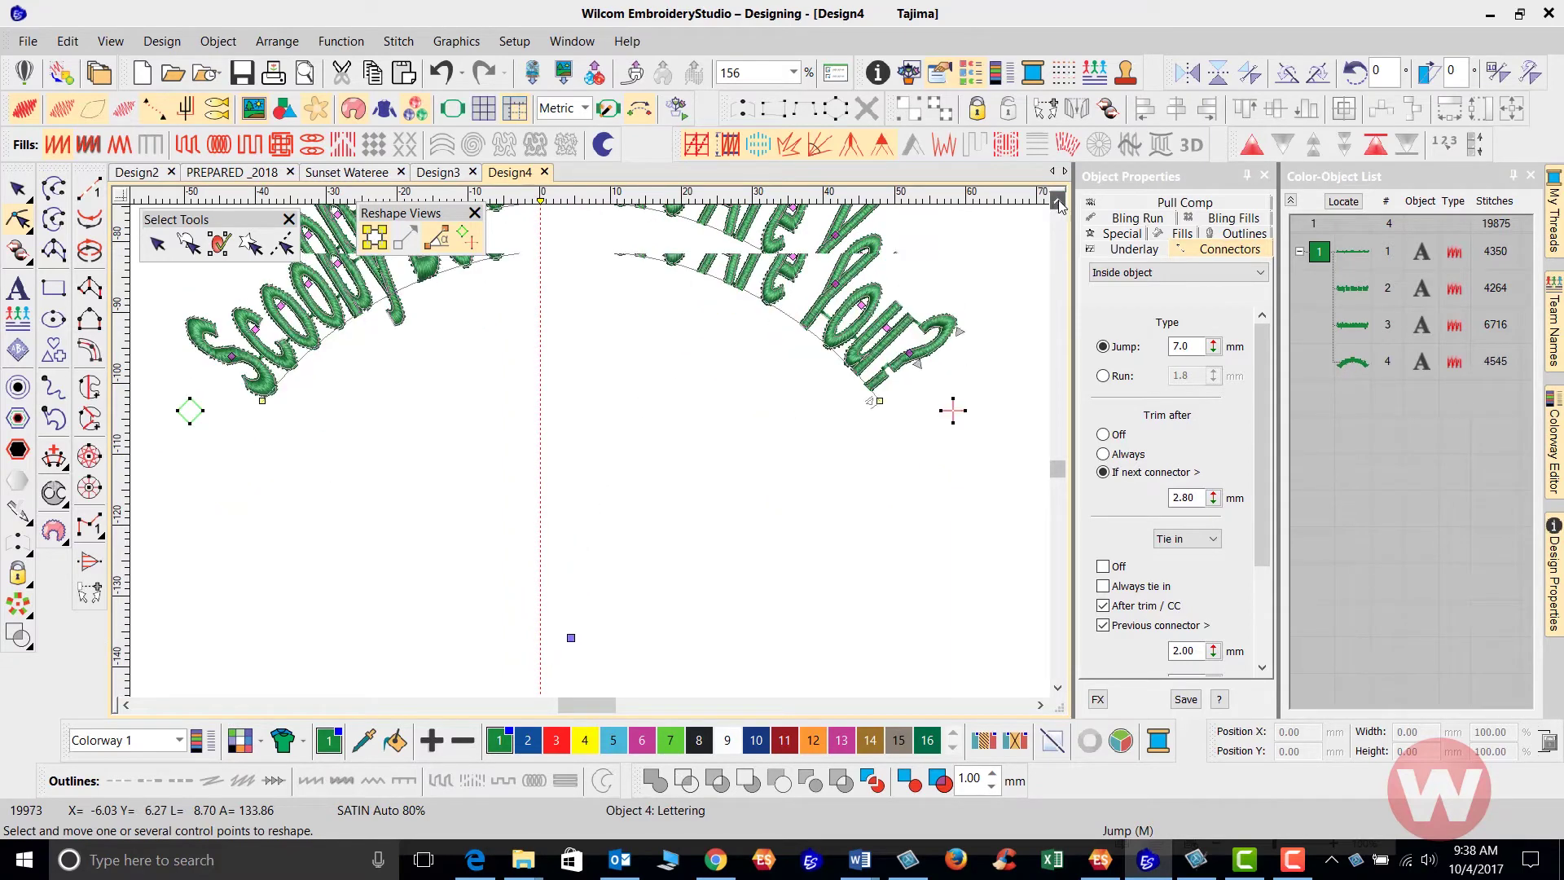
- Try to flip the arched lettering beneath its baseline by shifting the lower control point, undo the change and leave reshaping
left_click(1058, 201)
left_click(1059, 202)
left_click(1059, 200)
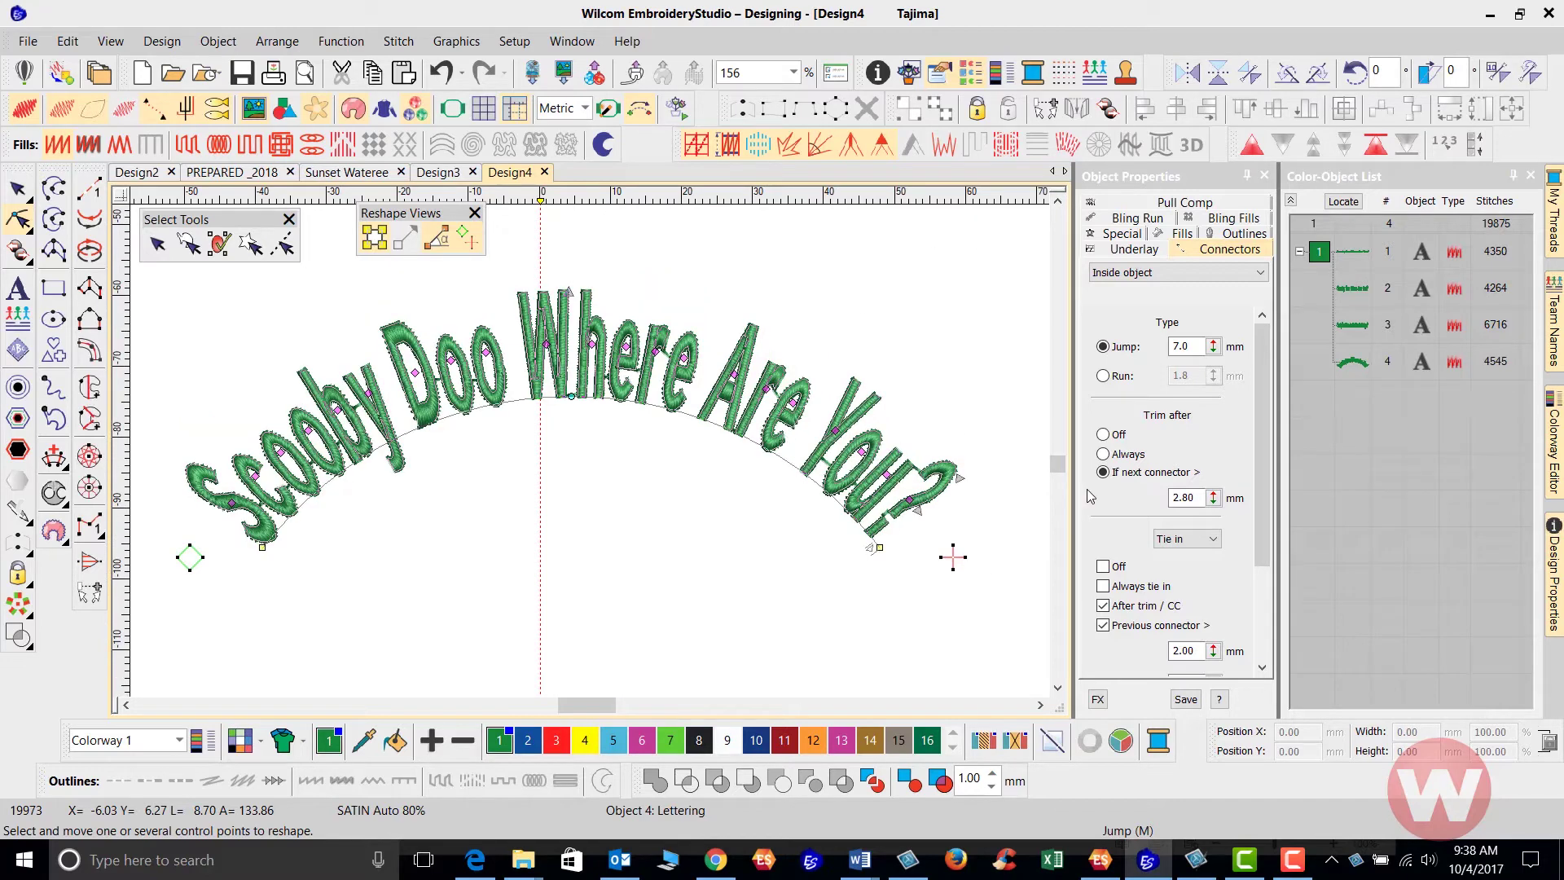
left_click_drag(1062, 473, 1058, 478)
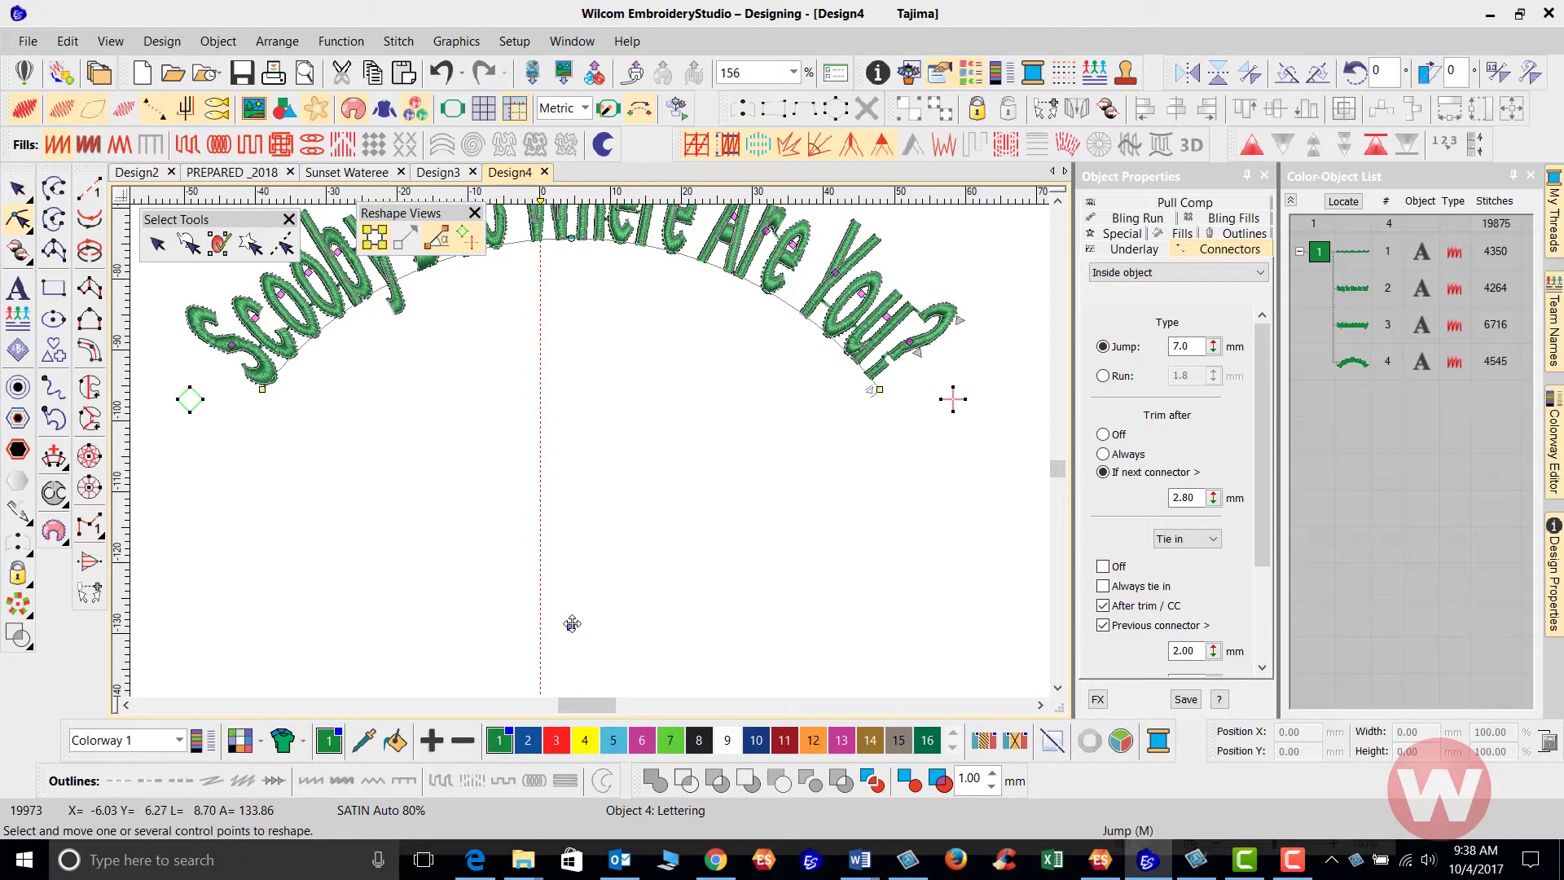
mouse_move(570, 624)
left_mouse_down()
mouse_move(576, 422)
mouse_move(571, 625)
left_mouse_up()
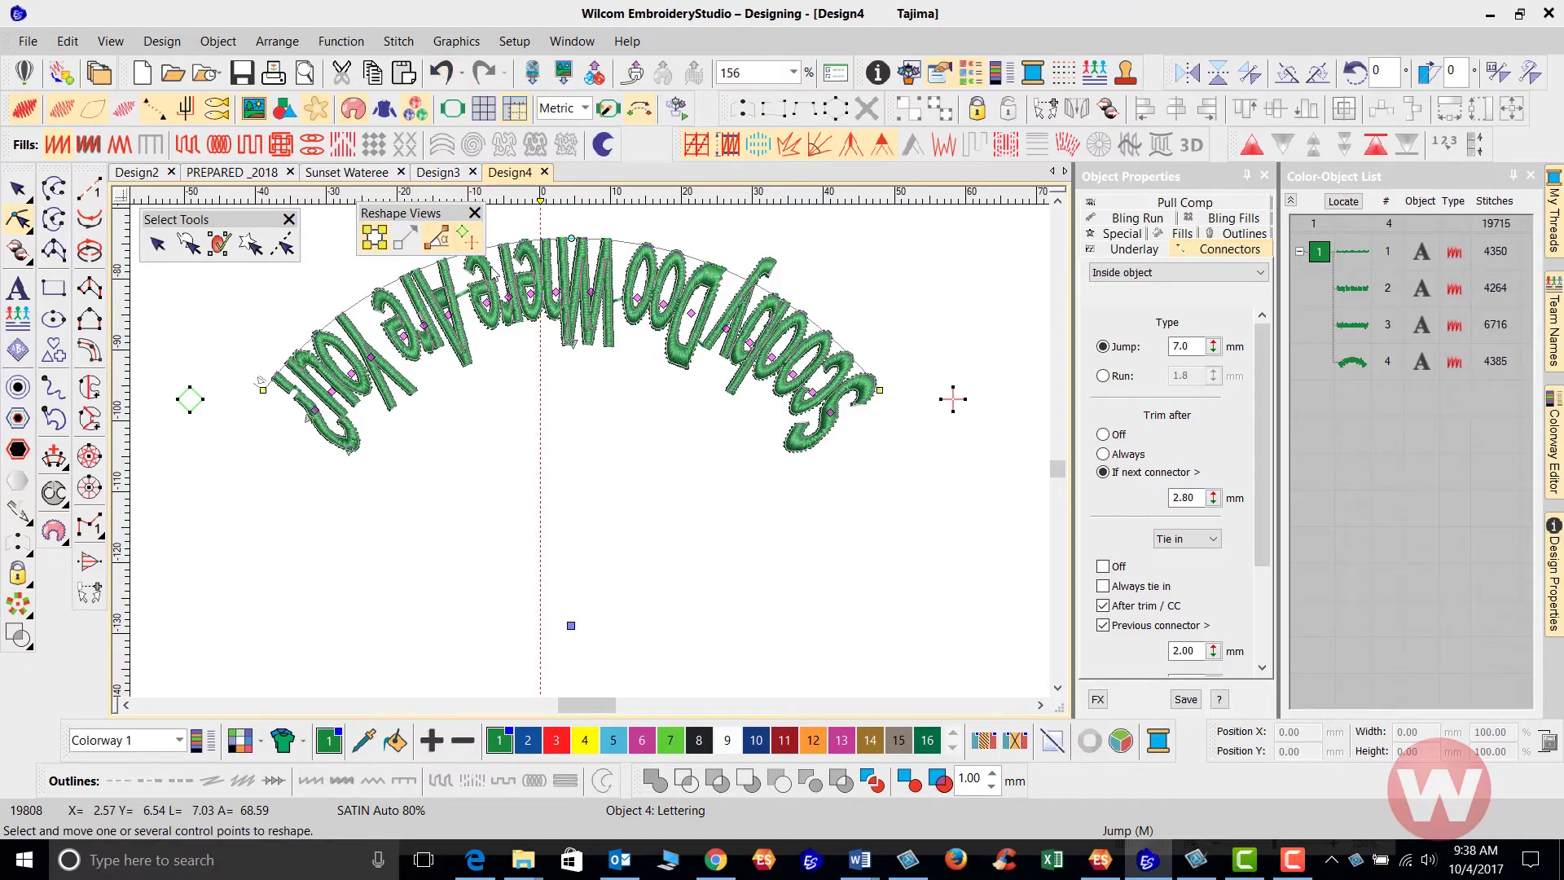
left_click(441, 73)
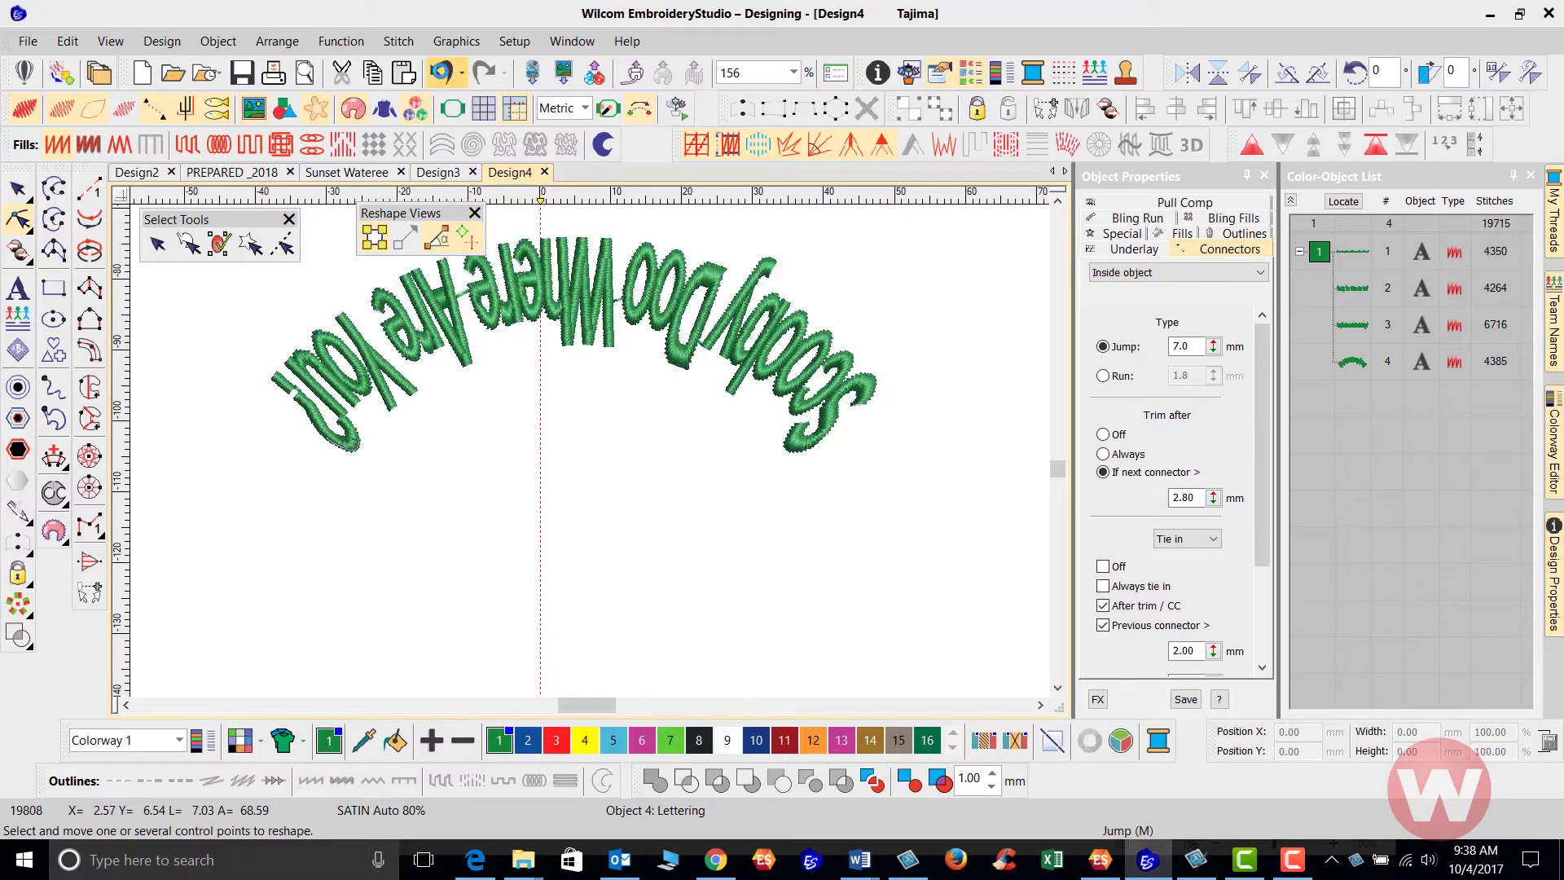
left_click(440, 73)
left_click(441, 72)
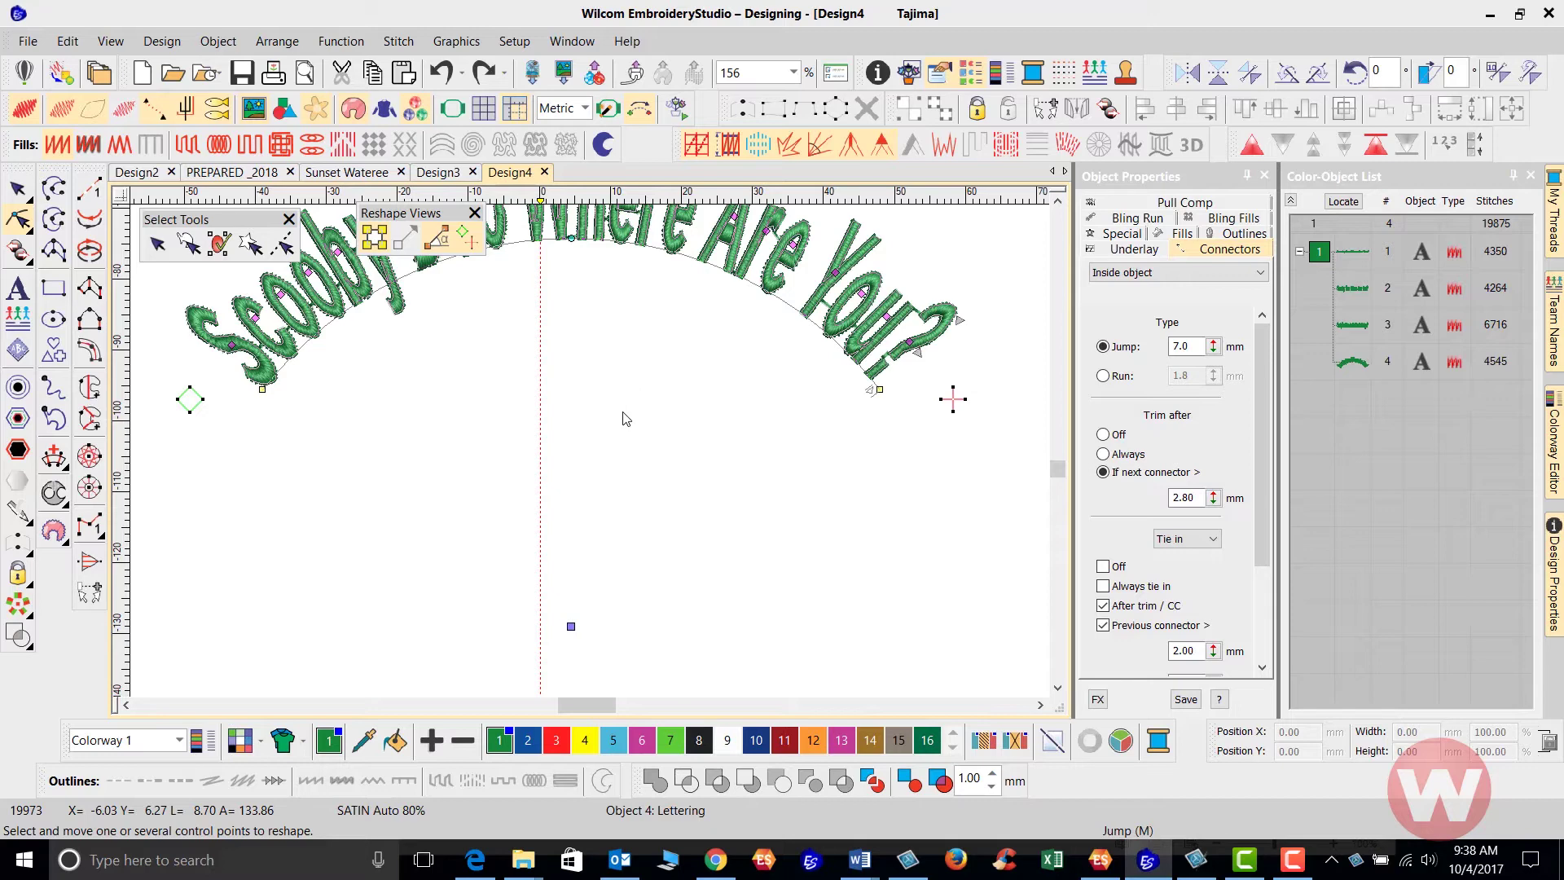
scroll(551, 363, "down", 1)
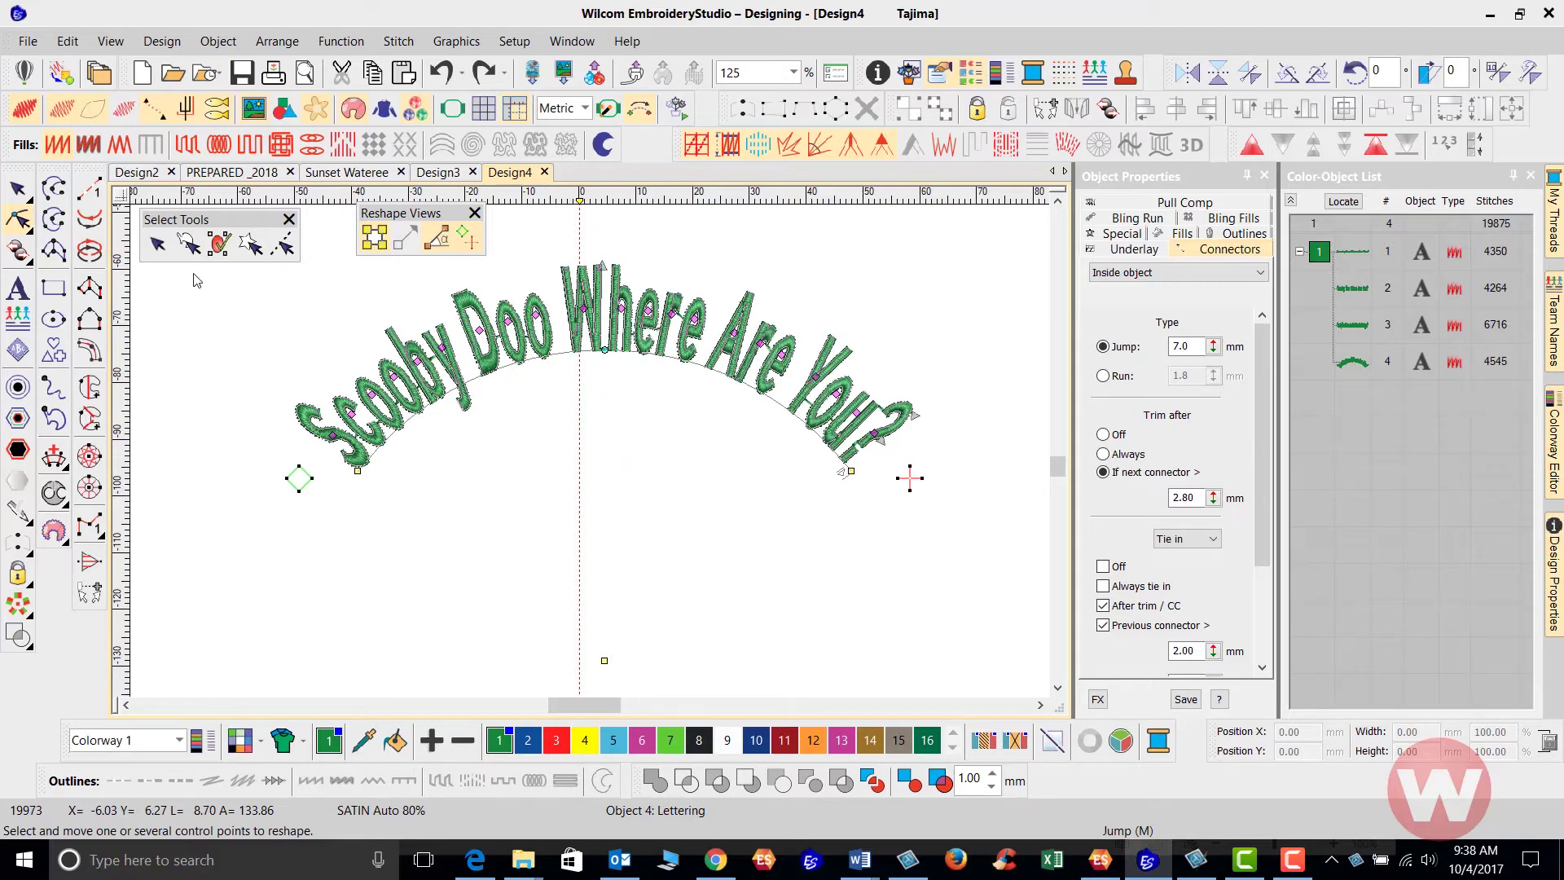
left_click(17, 189)
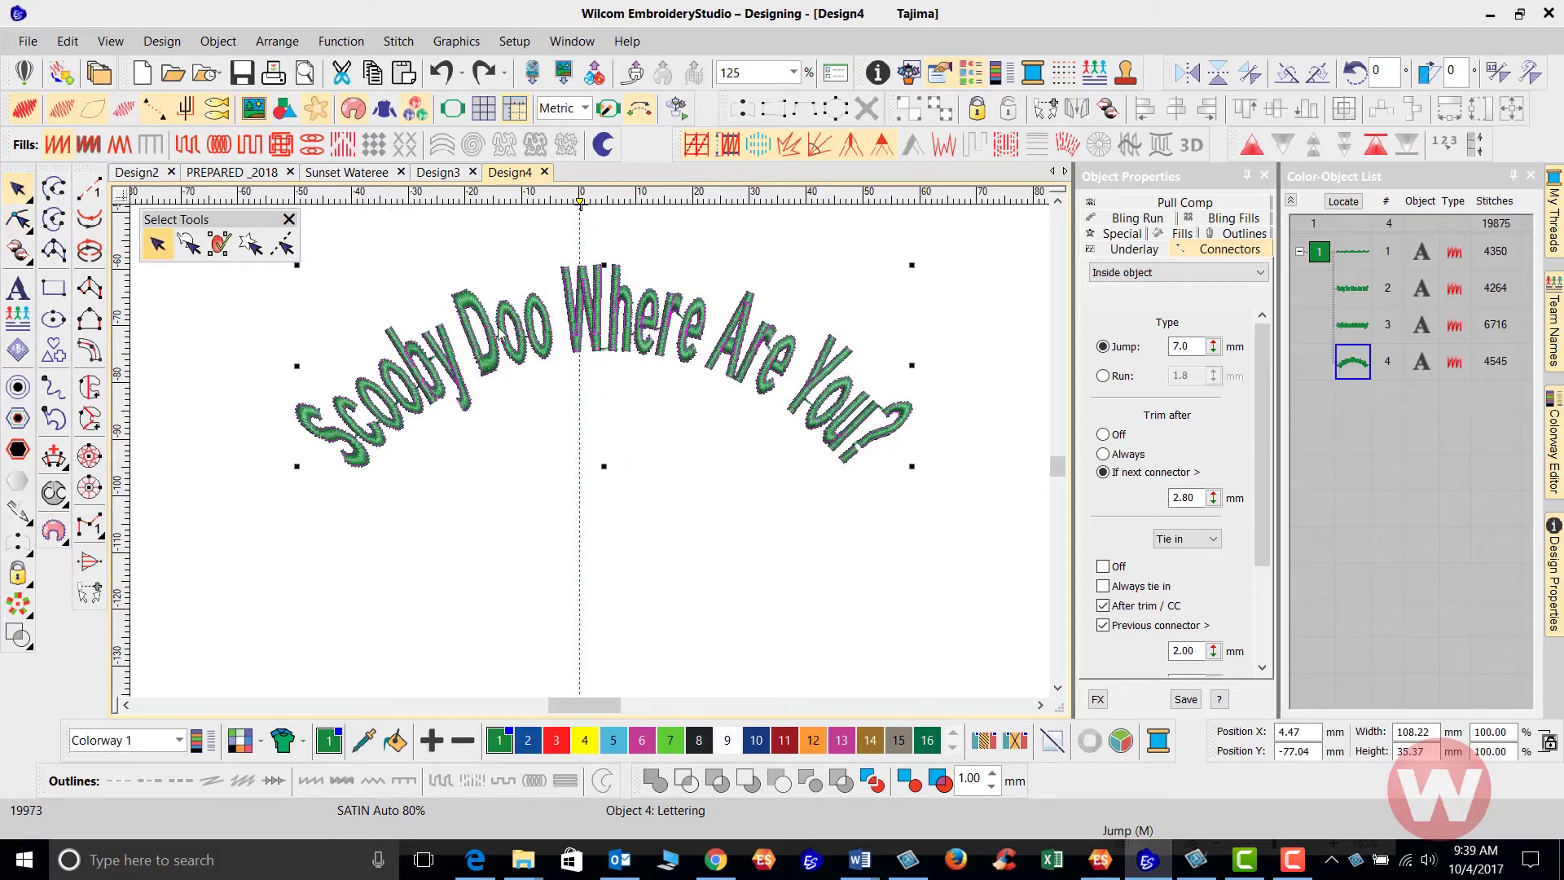
left_click(685, 507)
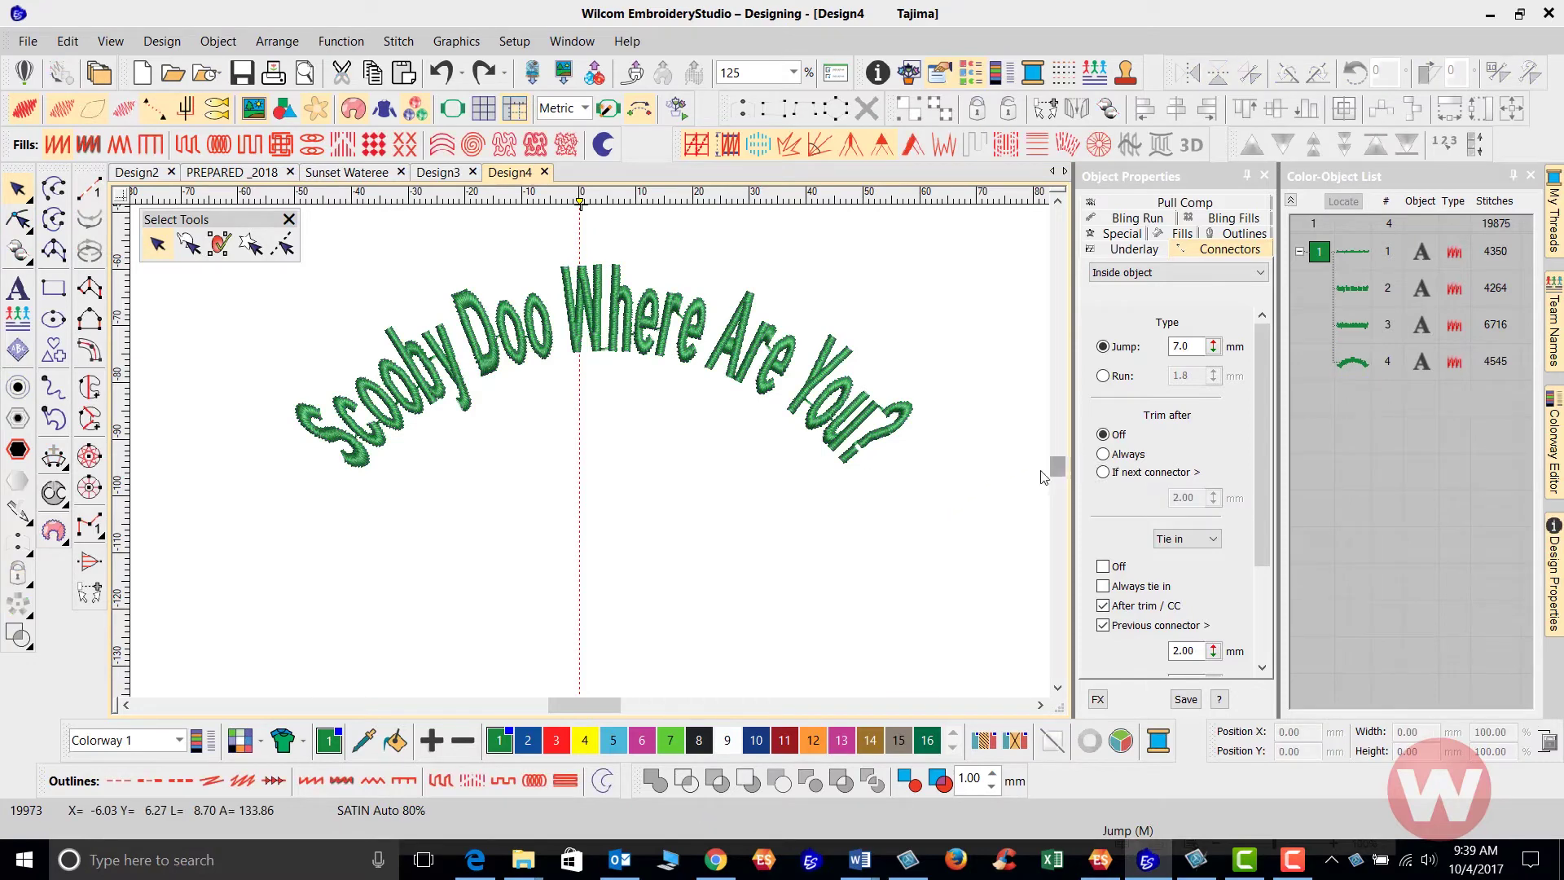
- Copy the arched lettering's full text "Scooby Doo Where Are You?" and paste it as the text for a new lettering object
left_click(766, 352)
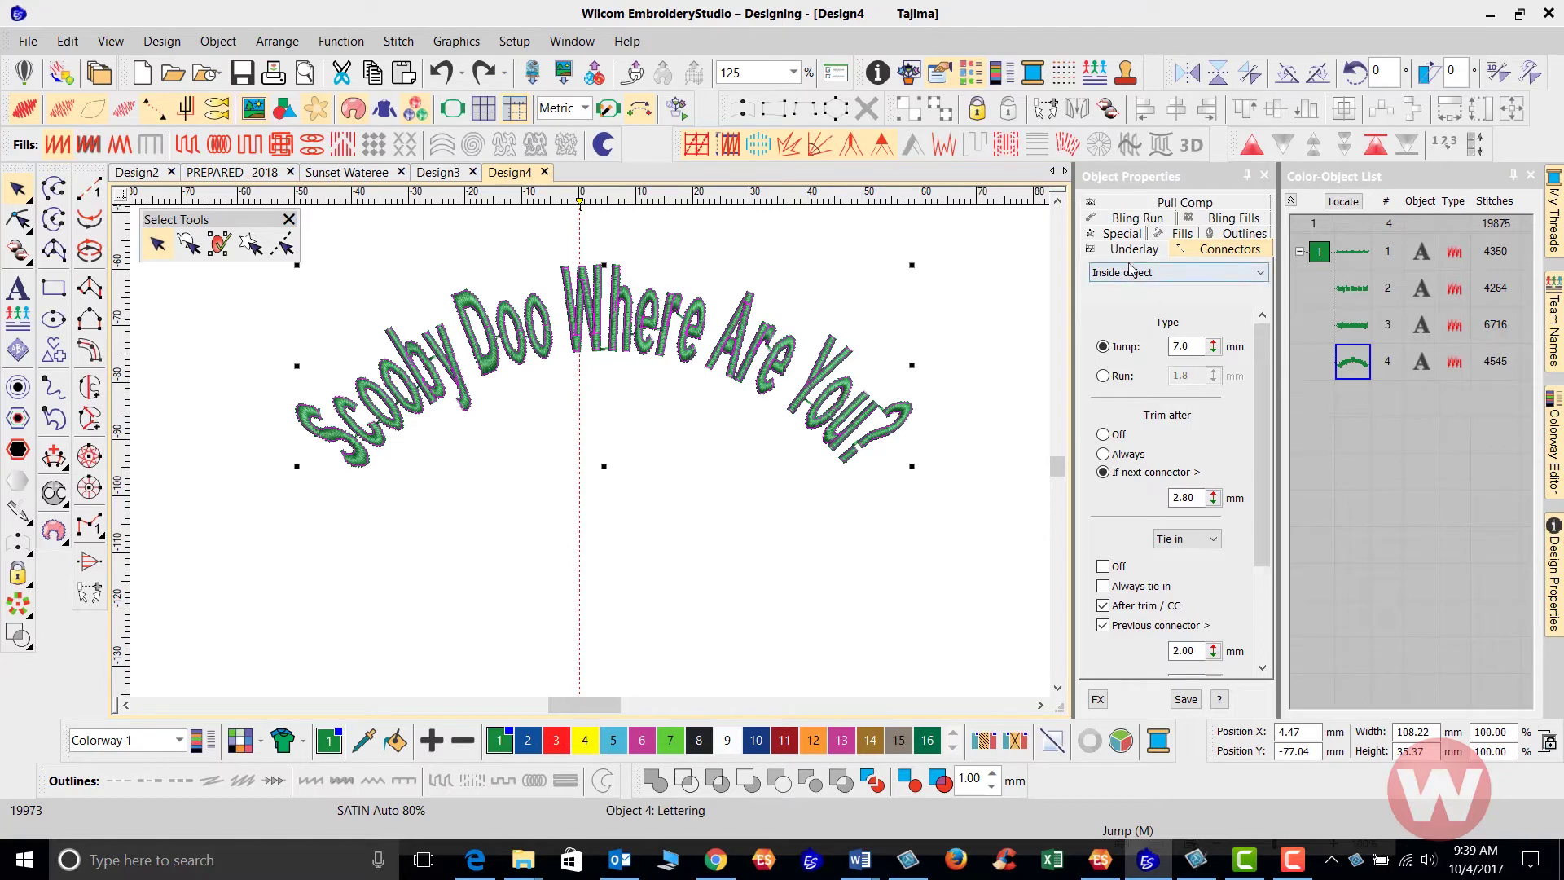
left_click(1126, 236)
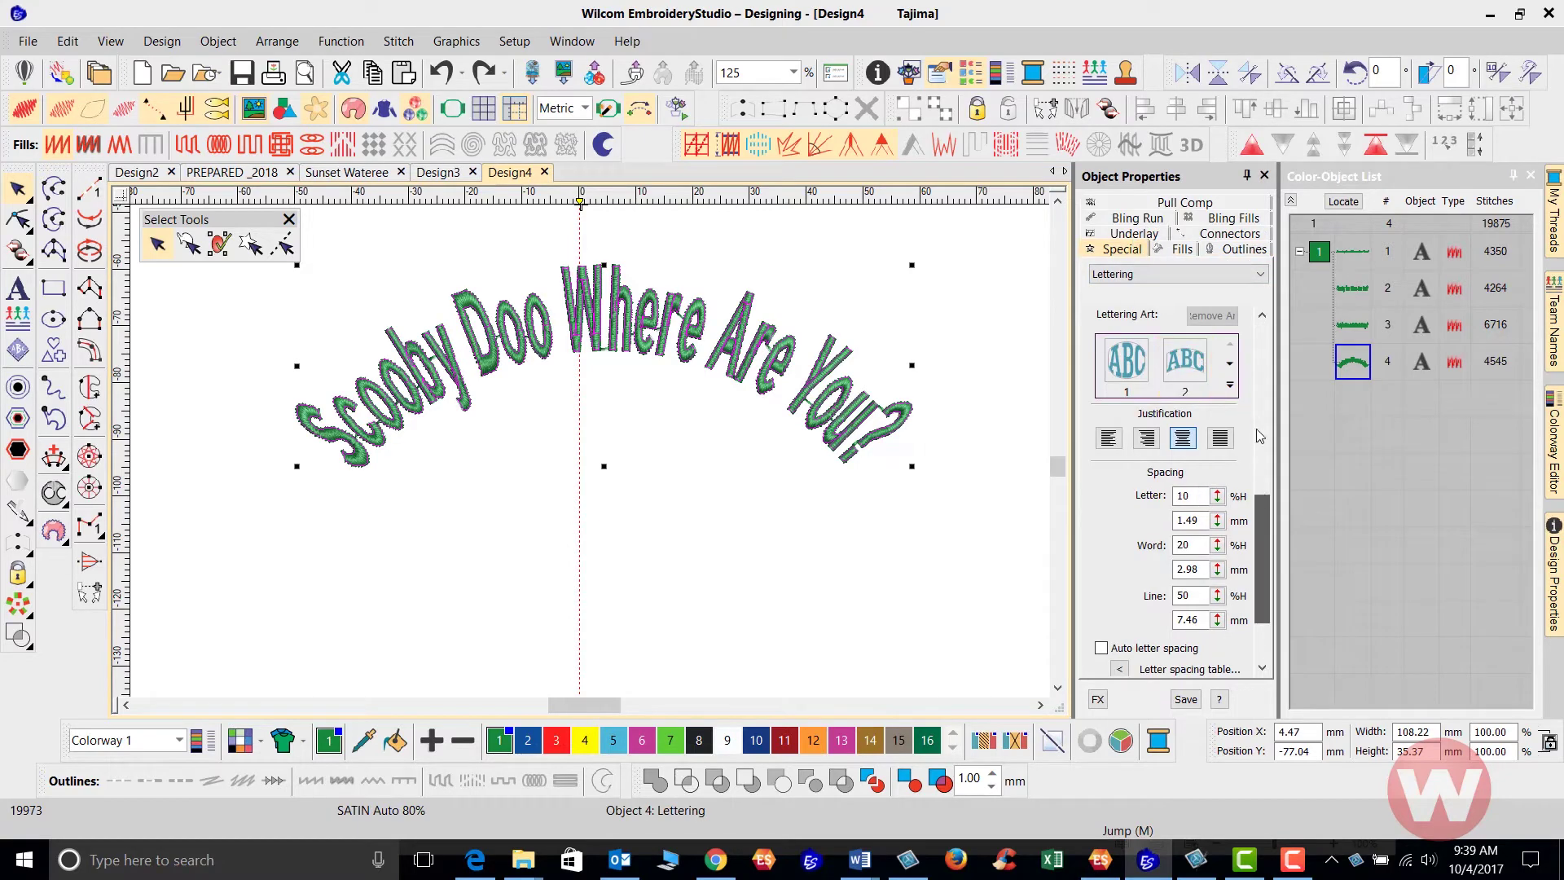
scroll(1262, 447, "up", 5)
left_click_drag(1107, 333, 1175, 333)
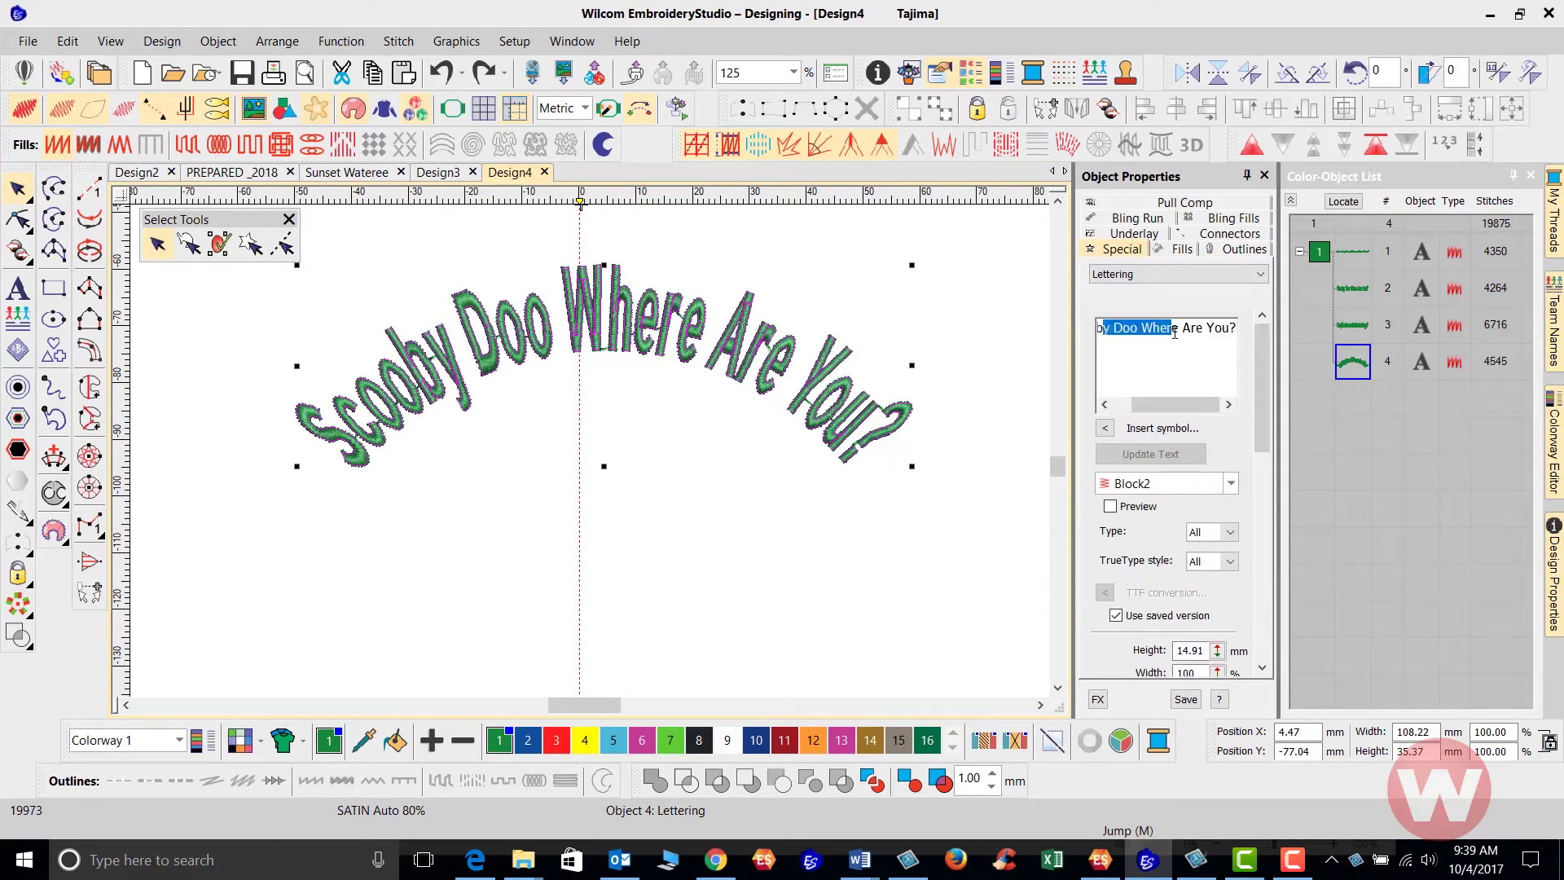
key("ctrl+a")
key("ctrl+c")
left_click(681, 545)
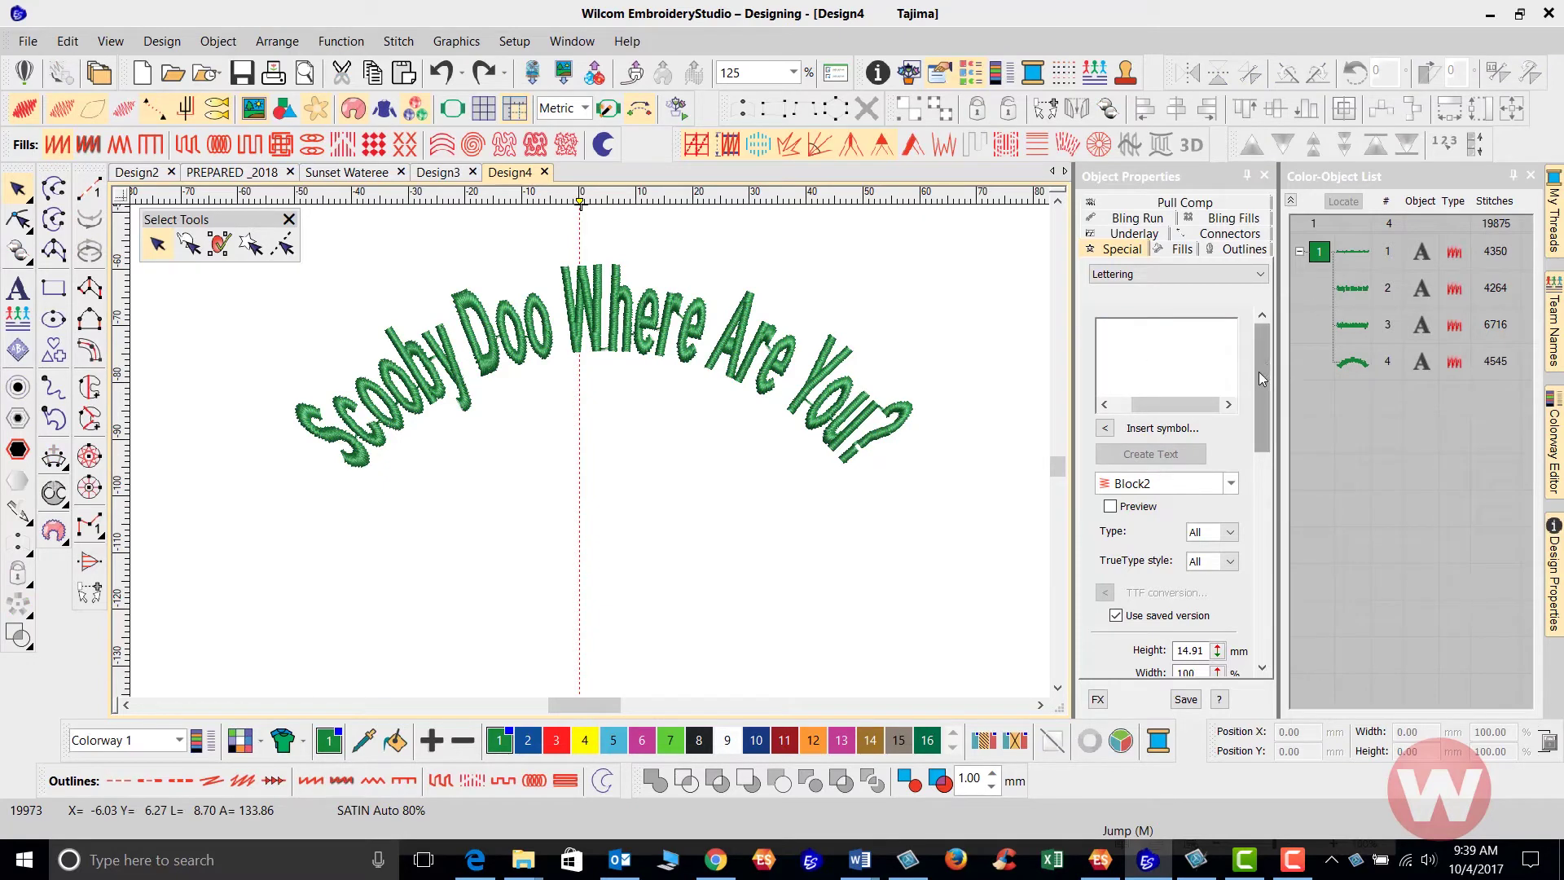
left_click_drag(1256, 395, 1268, 364)
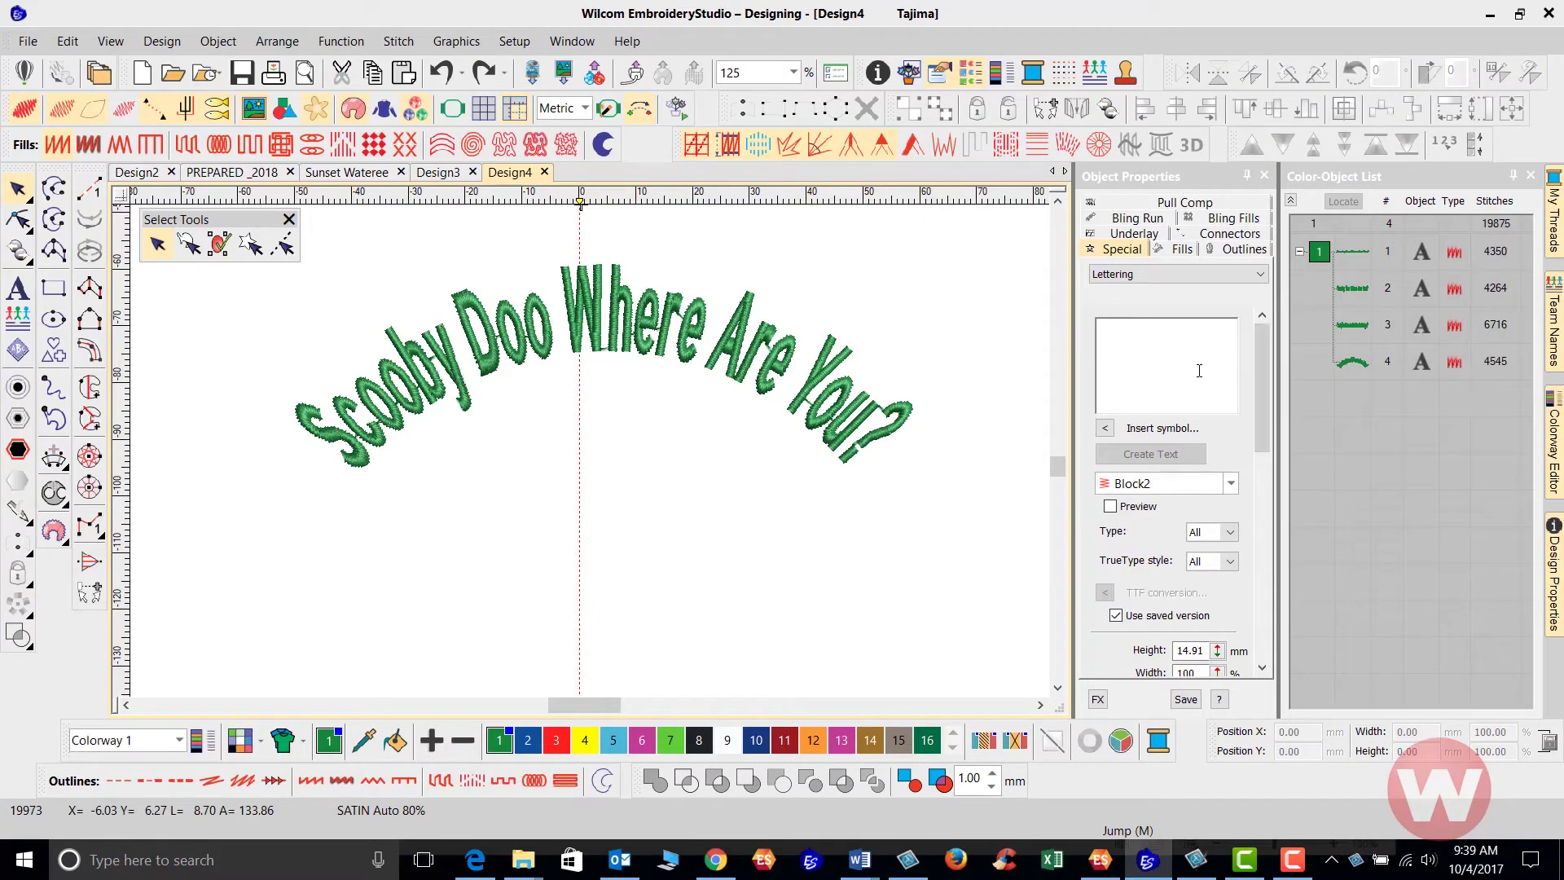
left_click(1152, 342)
key("ctrl+v")
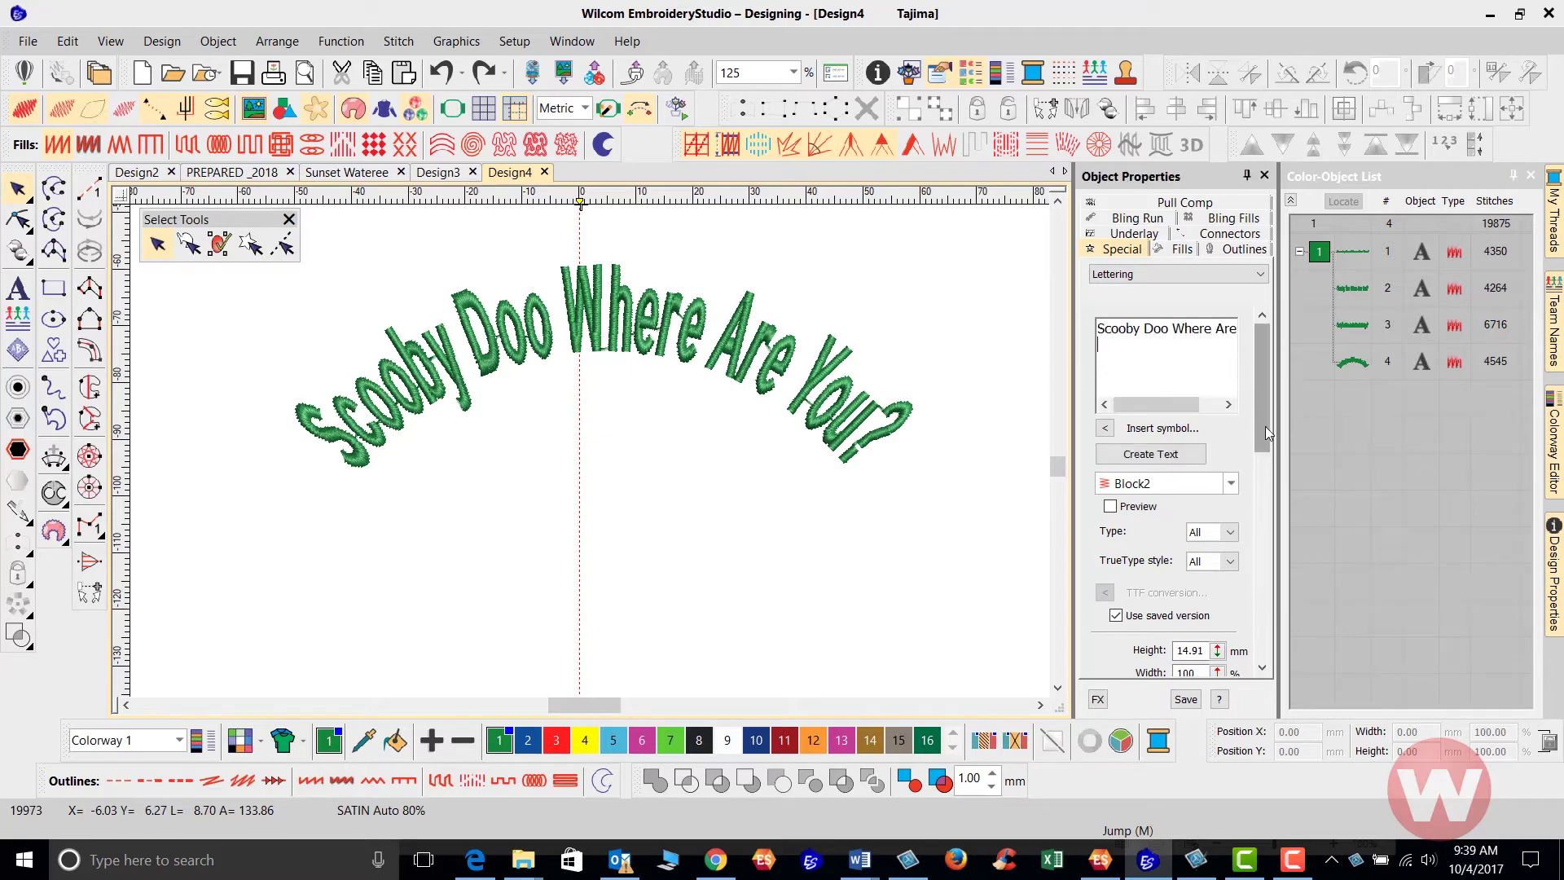
- Set the new lettering's baseline to Arc CCW and its word spacing to 20% of the letter height
left_click_drag(1262, 418, 1258, 509)
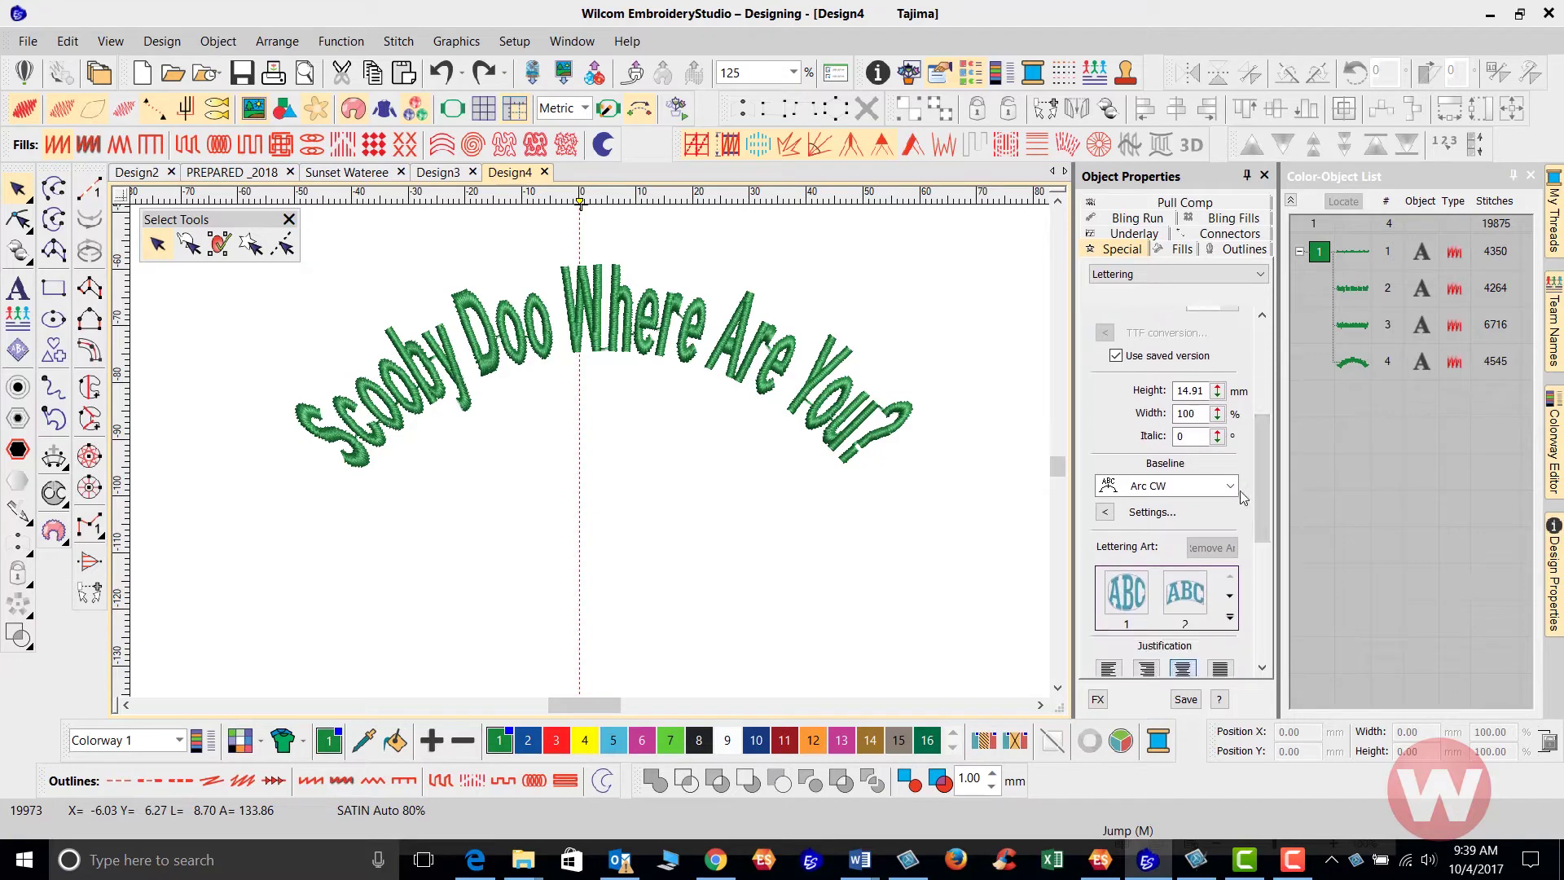
left_click(1230, 486)
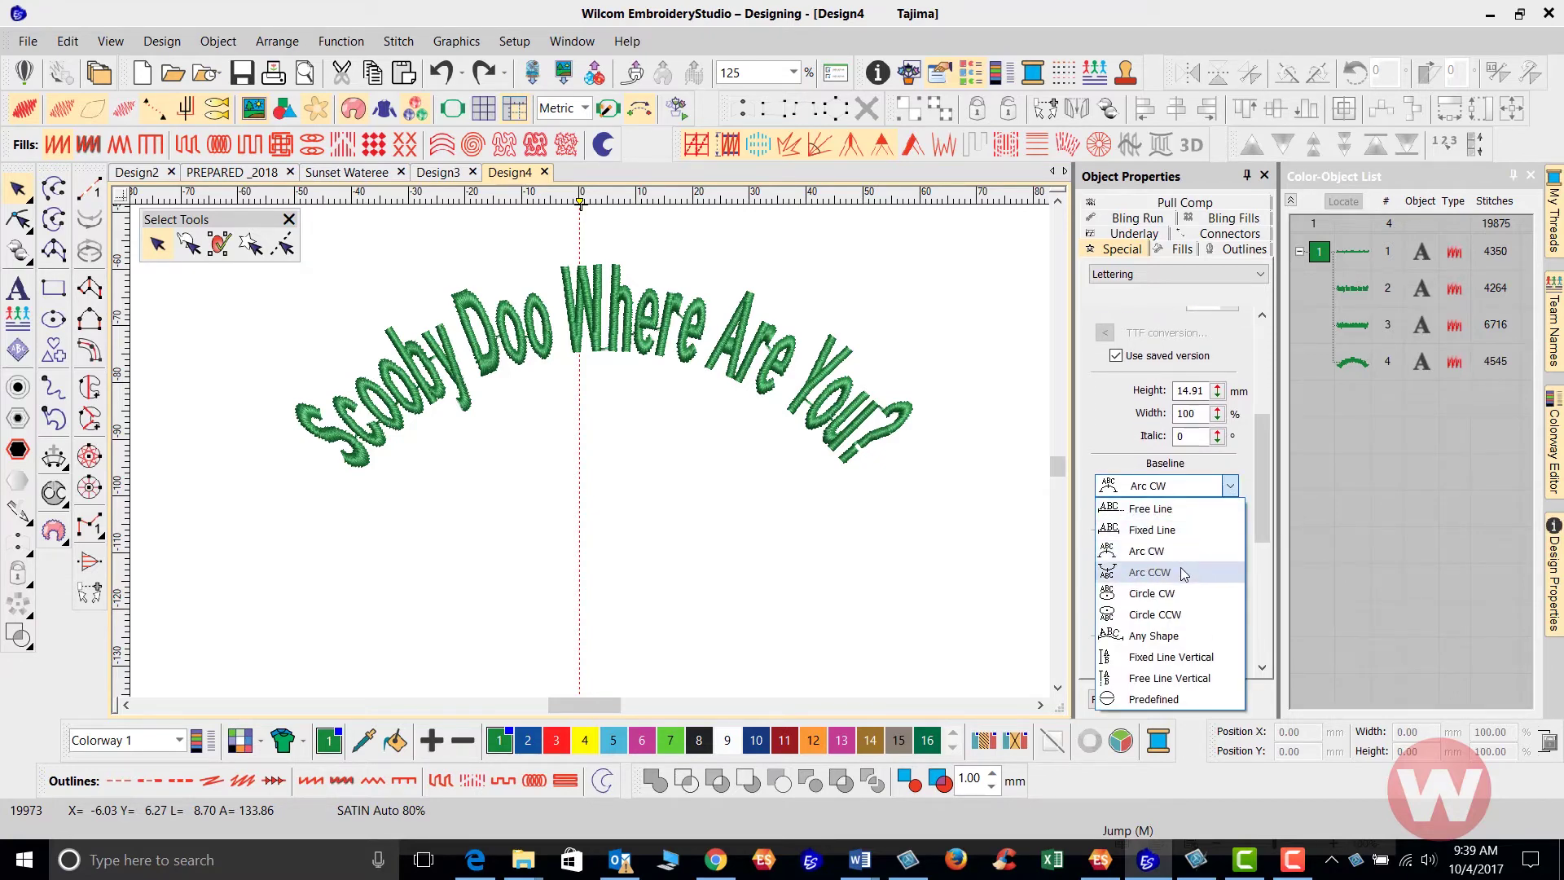
left_click(1181, 571)
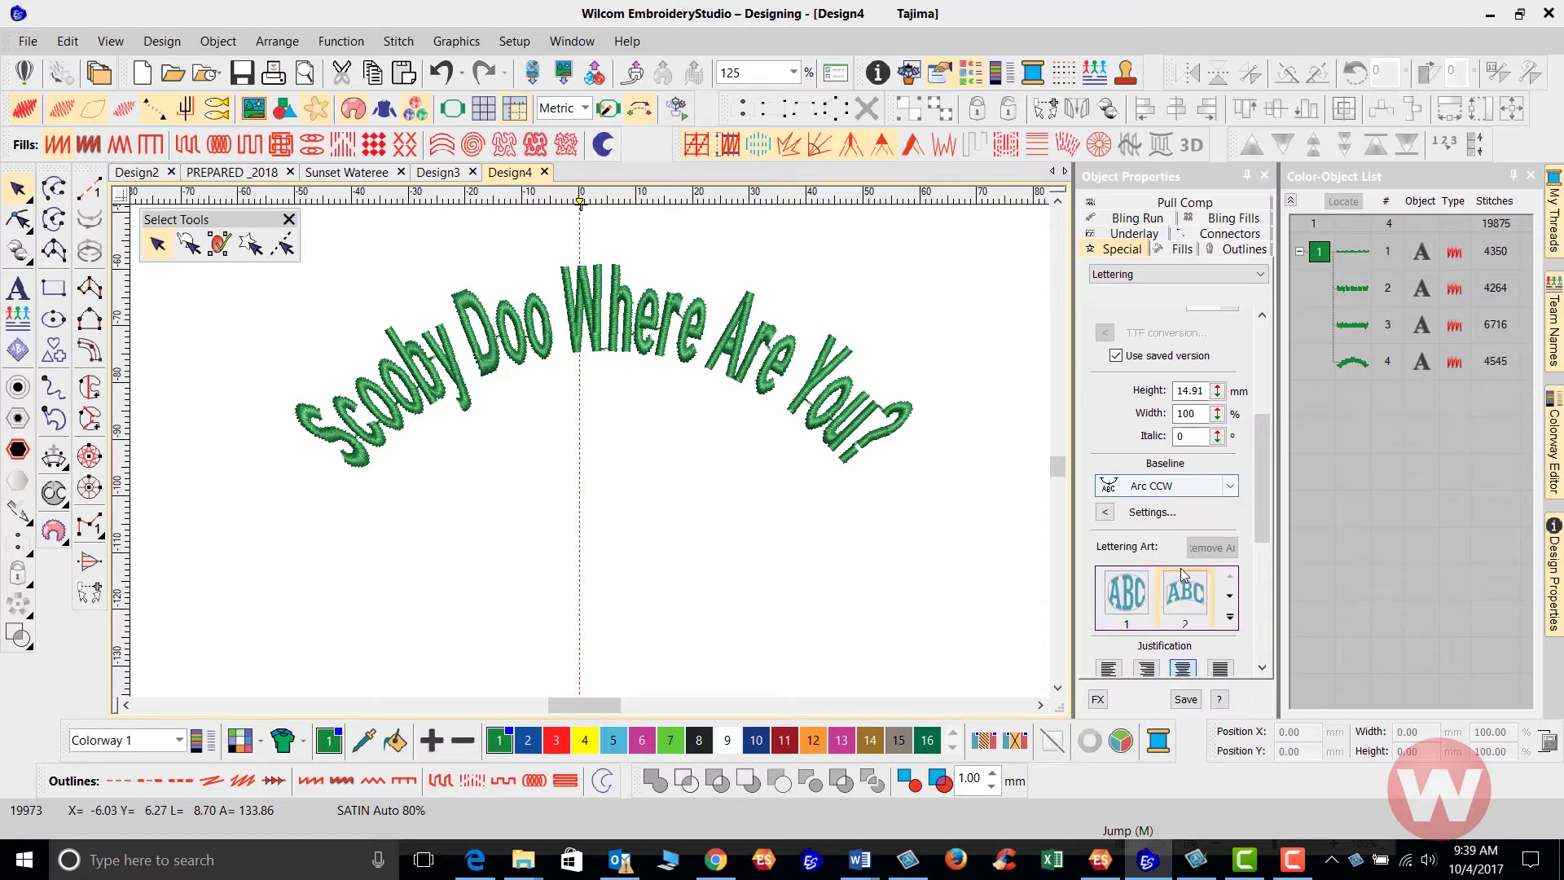
left_click_drag(1266, 464, 1171, 544)
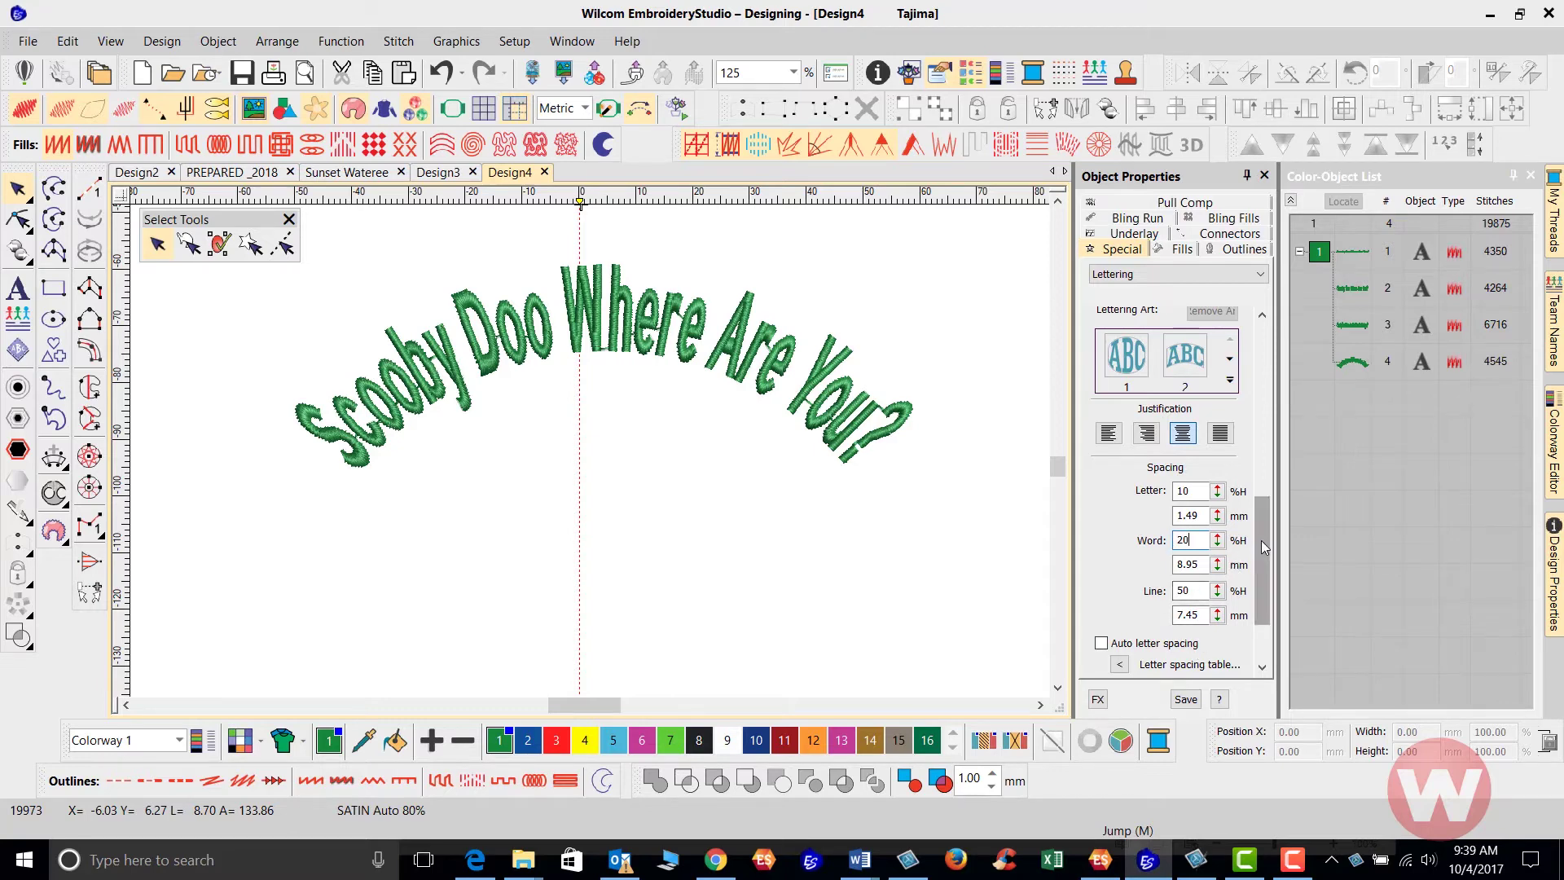
- Set the connectors inside the new lettering to trim if the next connector is longer than 3.00 mm
left_click_drag(1267, 535, 1269, 398)
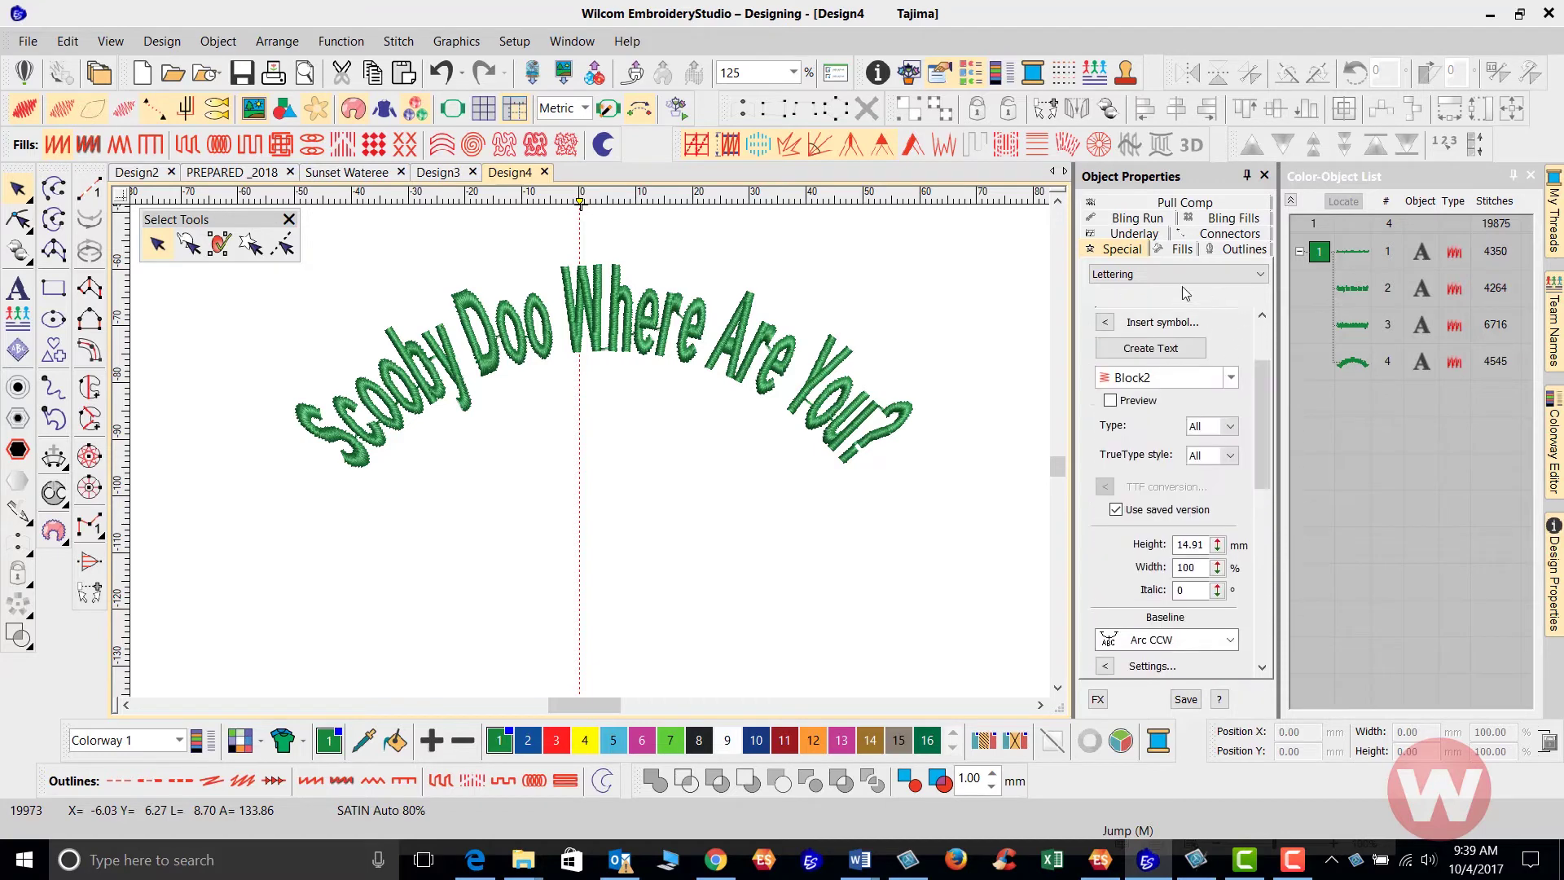
left_click(1131, 255)
left_click(1215, 234)
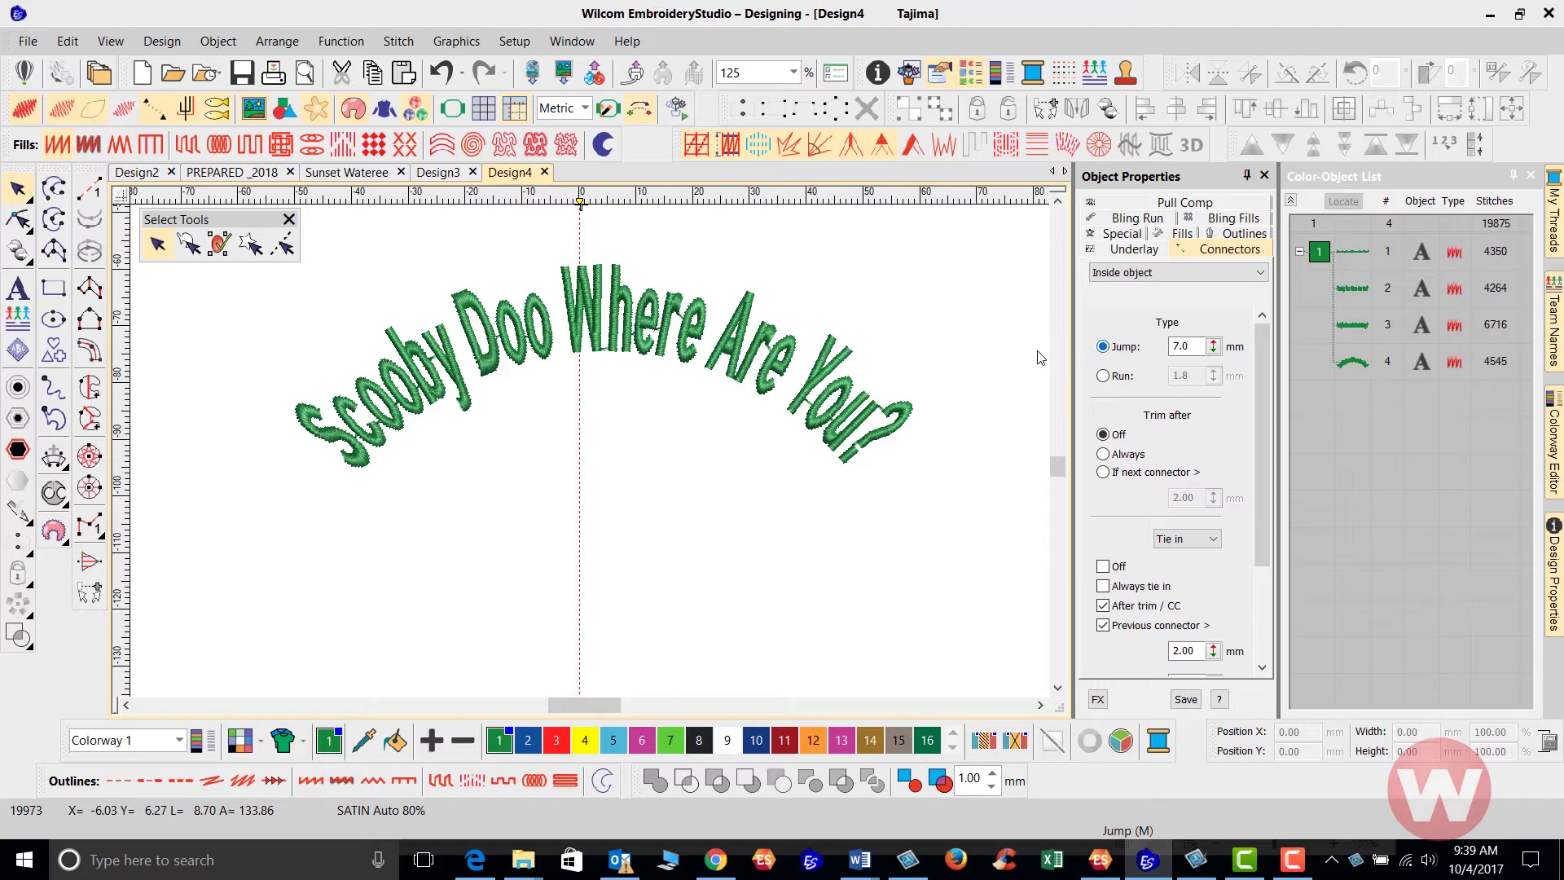
left_click(1103, 473)
left_click_drag(1215, 501, 1127, 599)
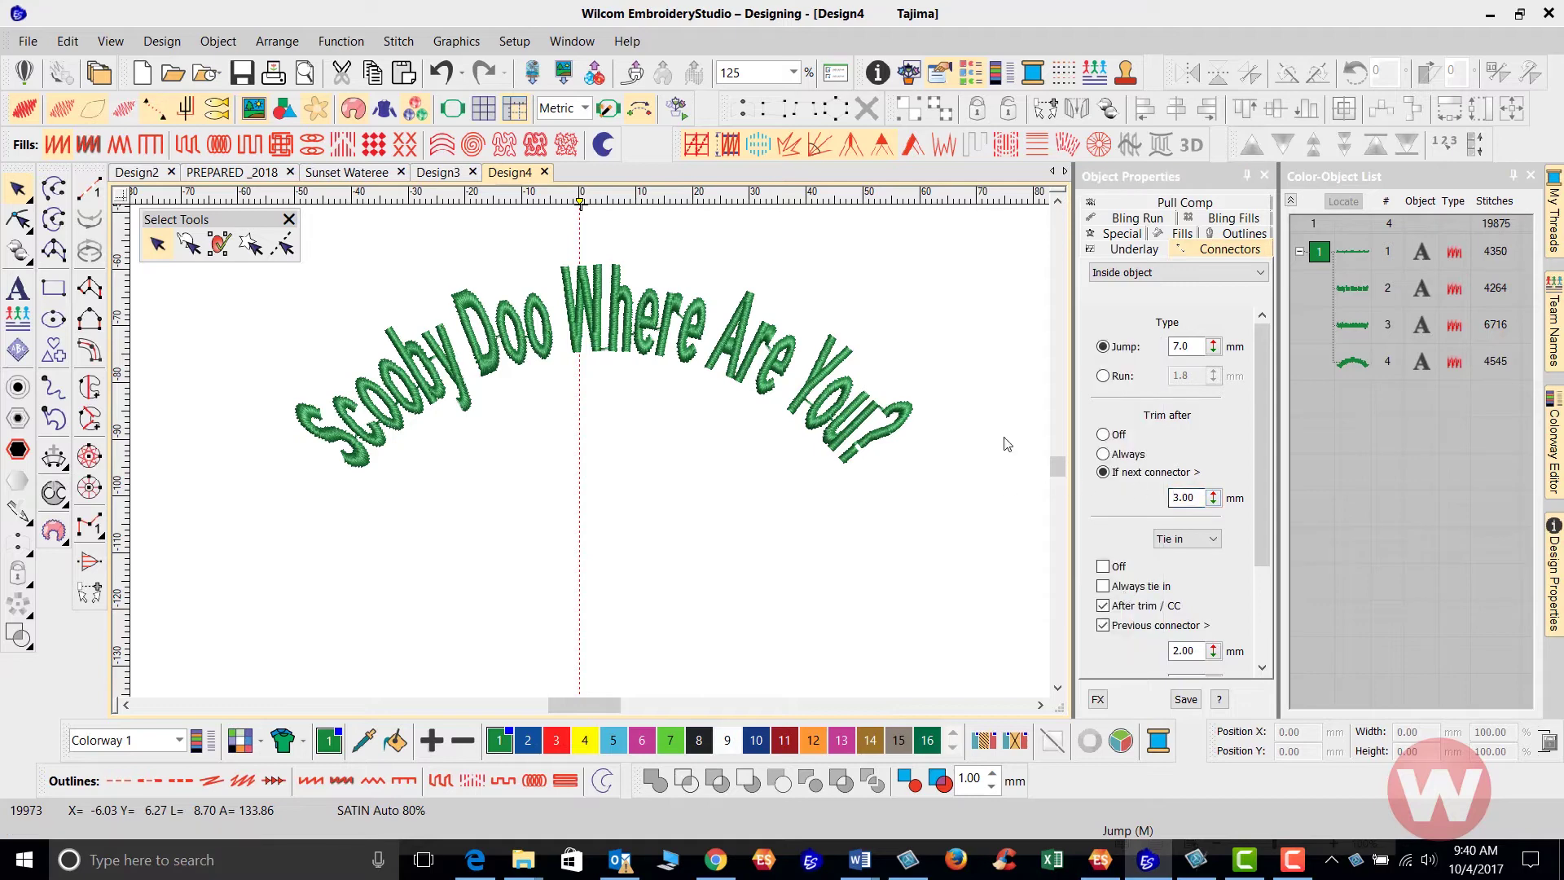
- Create the lettering on a downward-bowed three-point arc below the existing arched lettering, roughly matching its width
left_click(1129, 236)
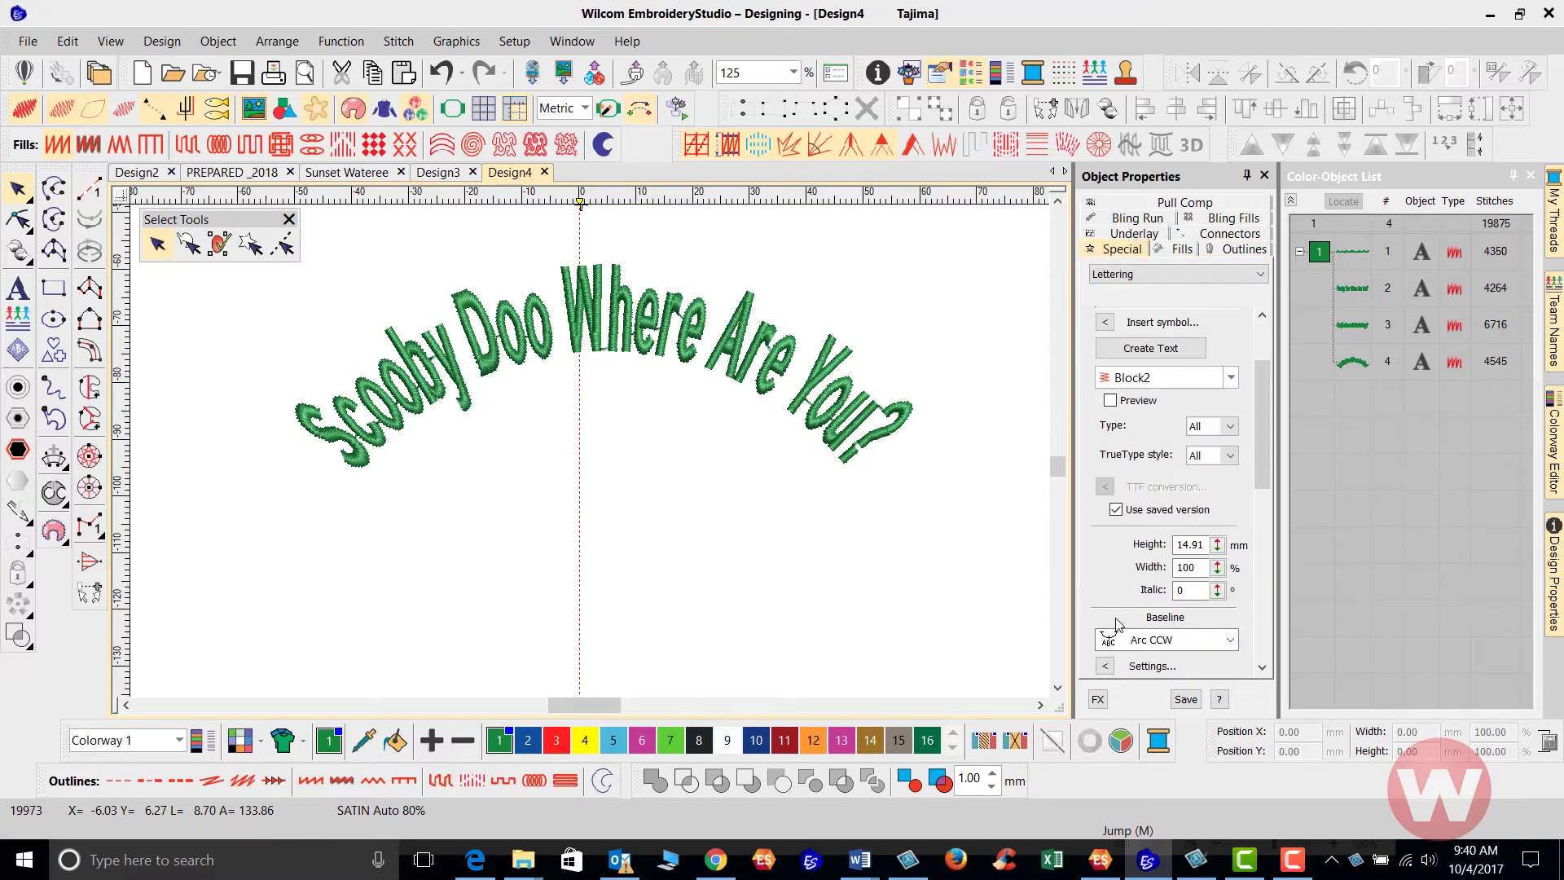
left_click_drag(1268, 455, 1271, 399)
left_click(1173, 456)
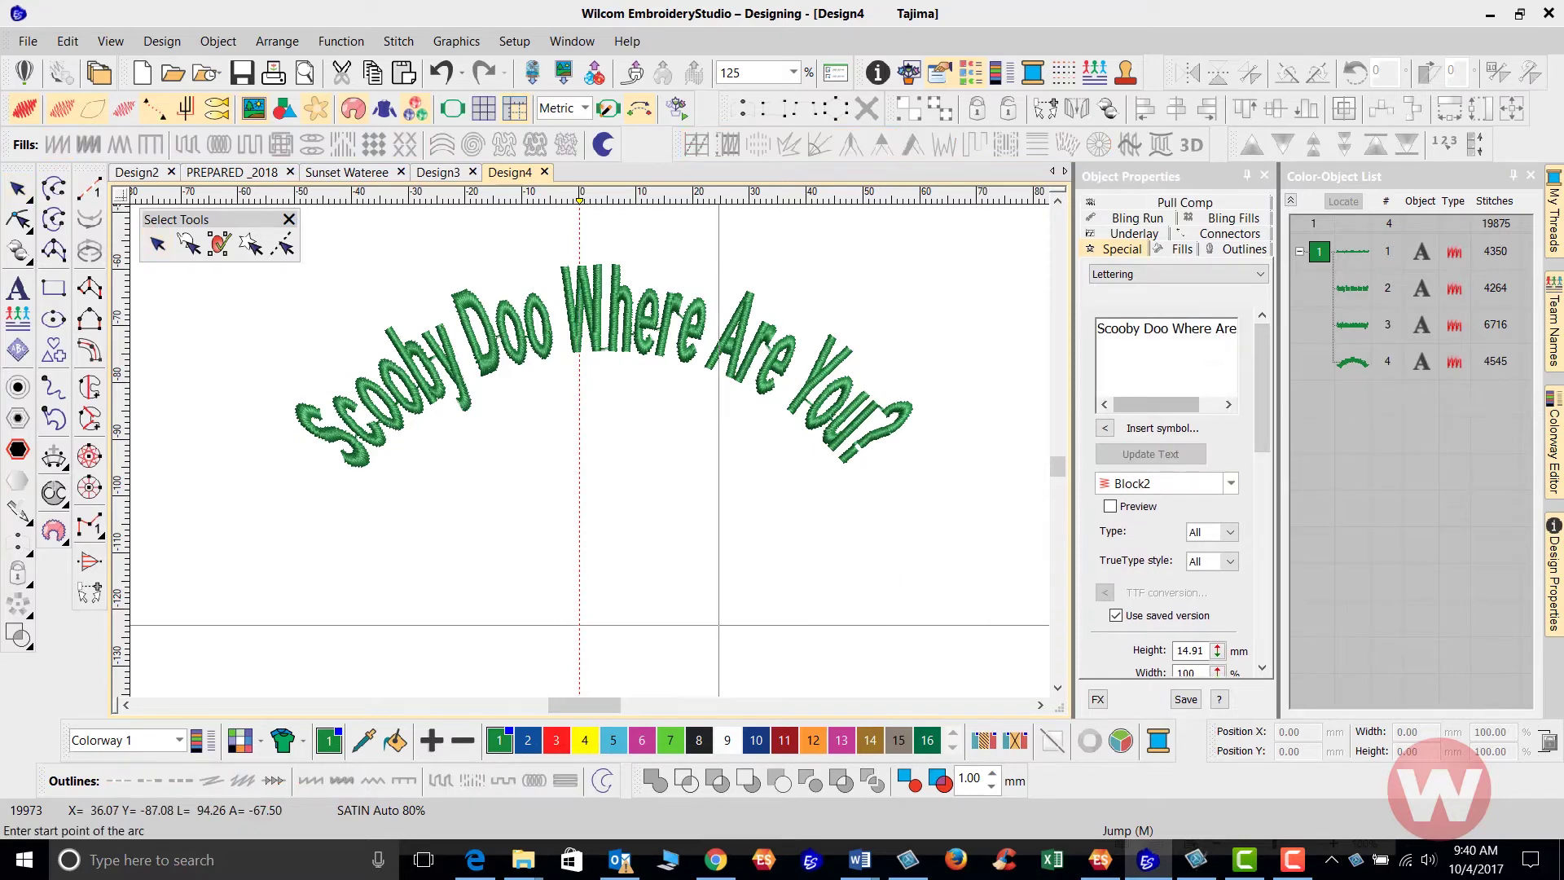
left_click(369, 601)
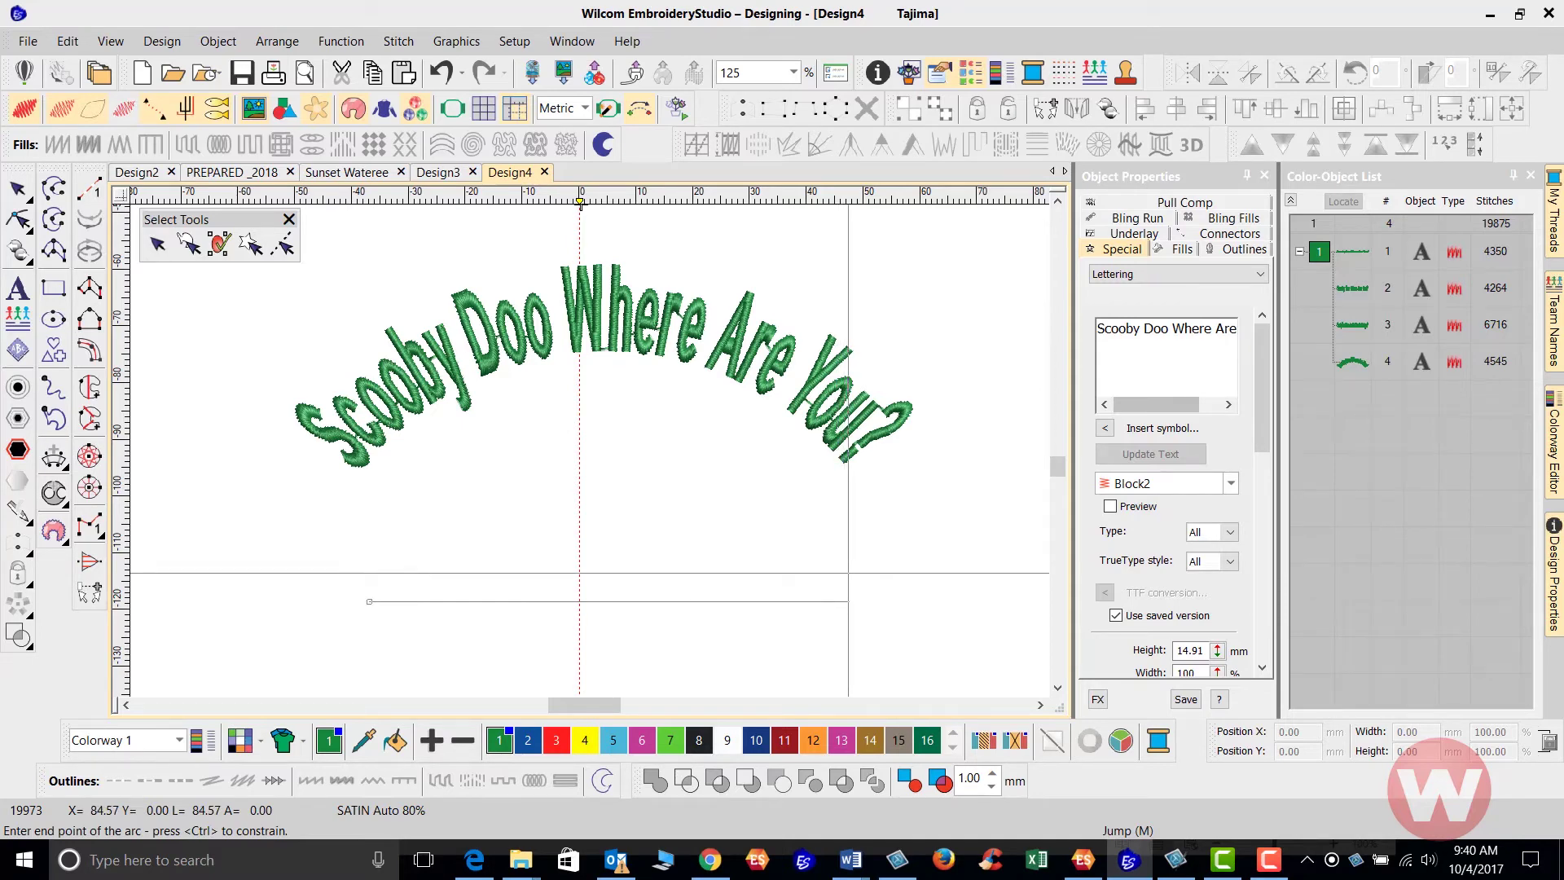
left_click(848, 573)
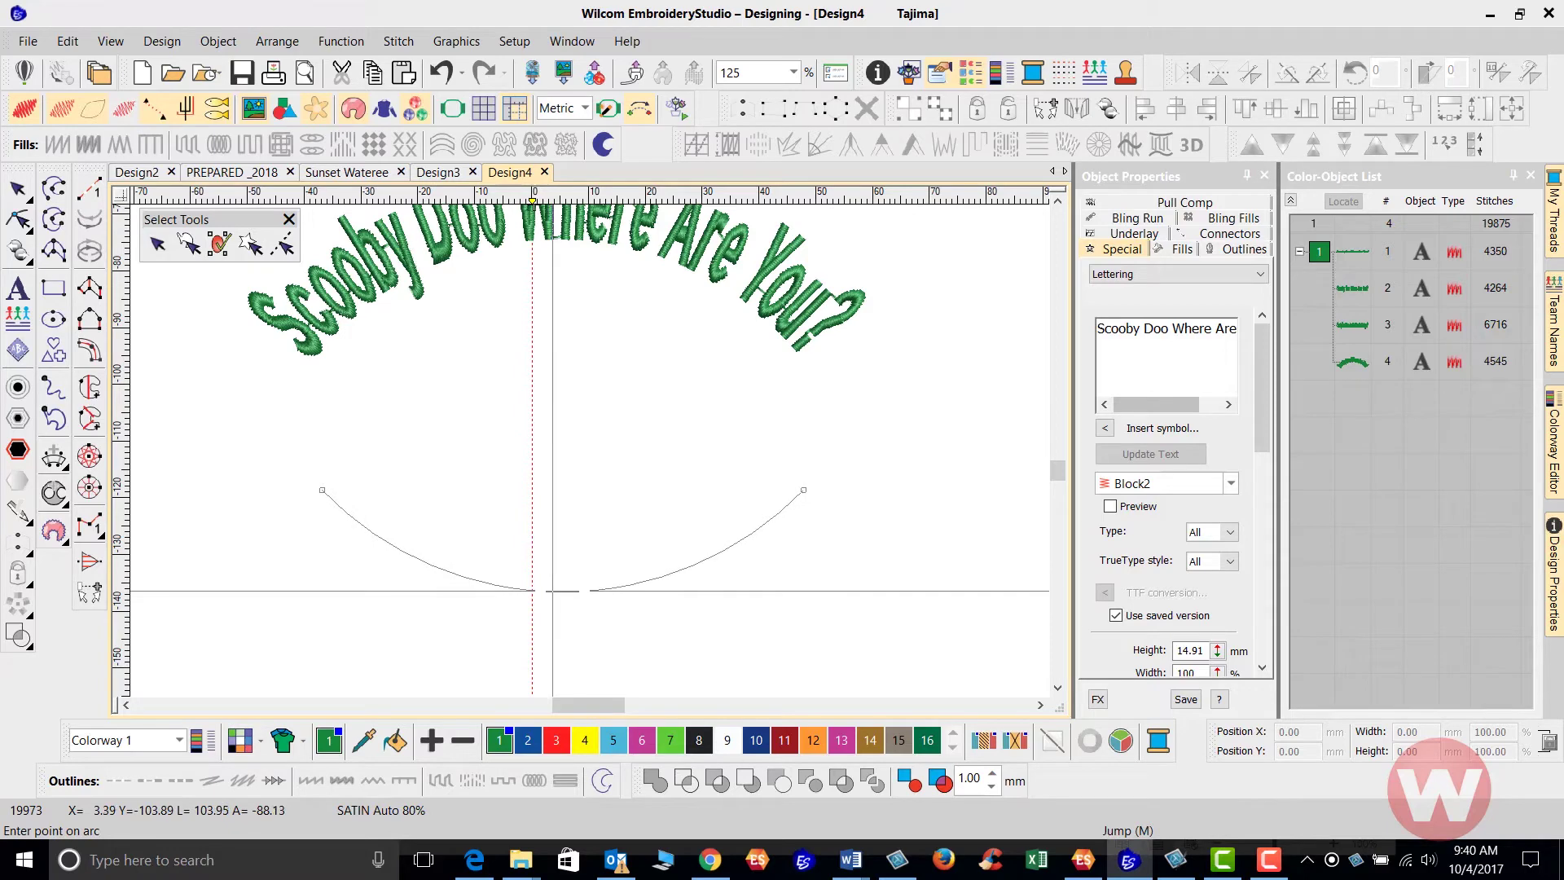
left_click(553, 590)
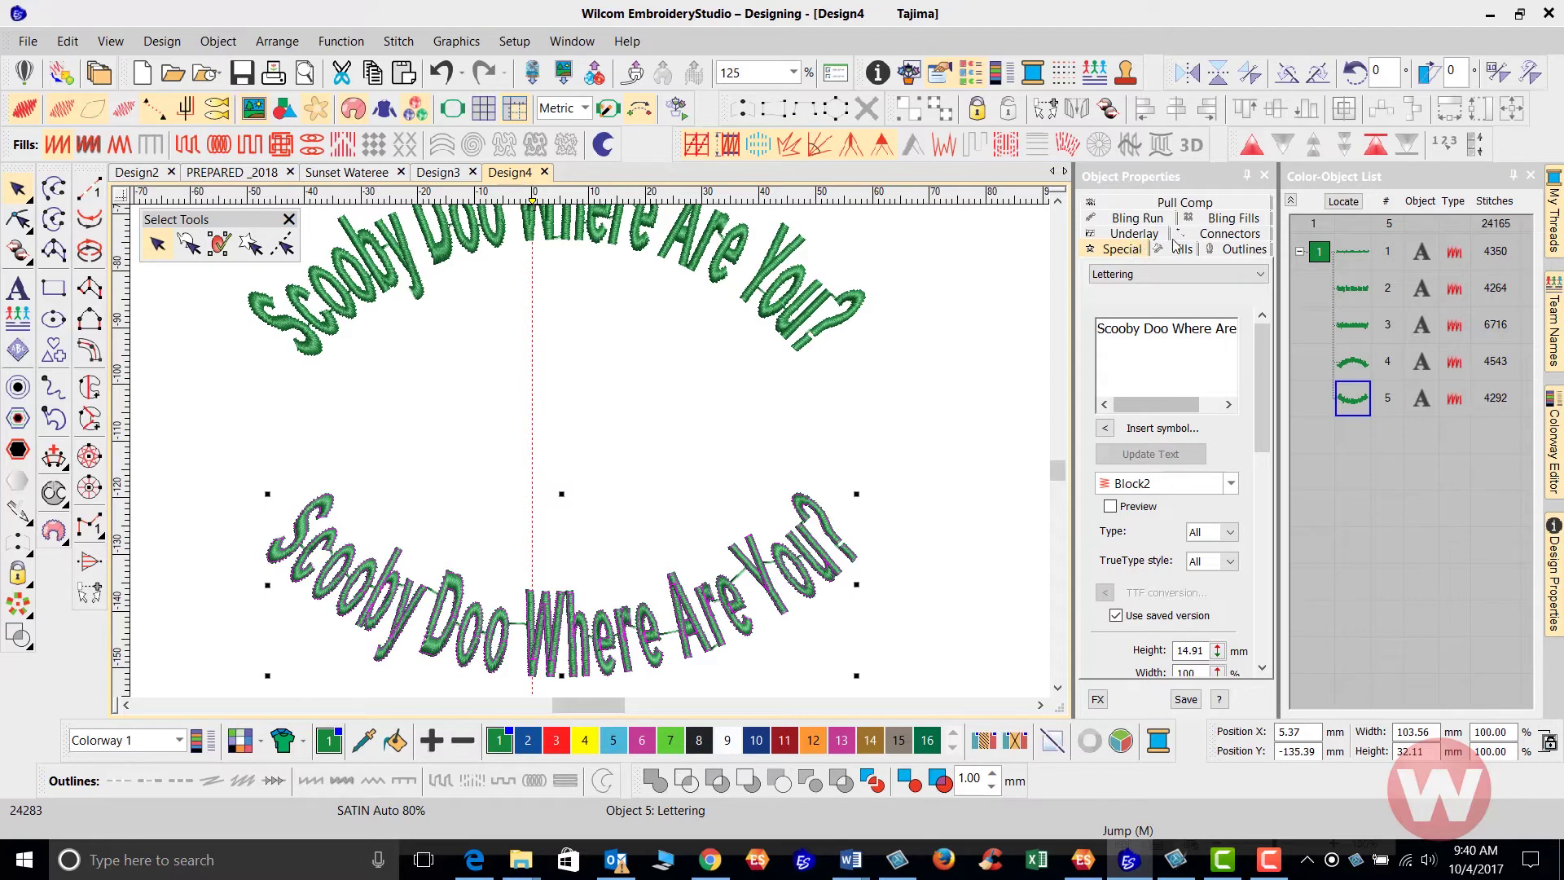
- Set the counter-clockwise arc lettering's connectors to trim if the next connector is longer than 2.90 mm
left_click(1210, 236)
left_click(1157, 472)
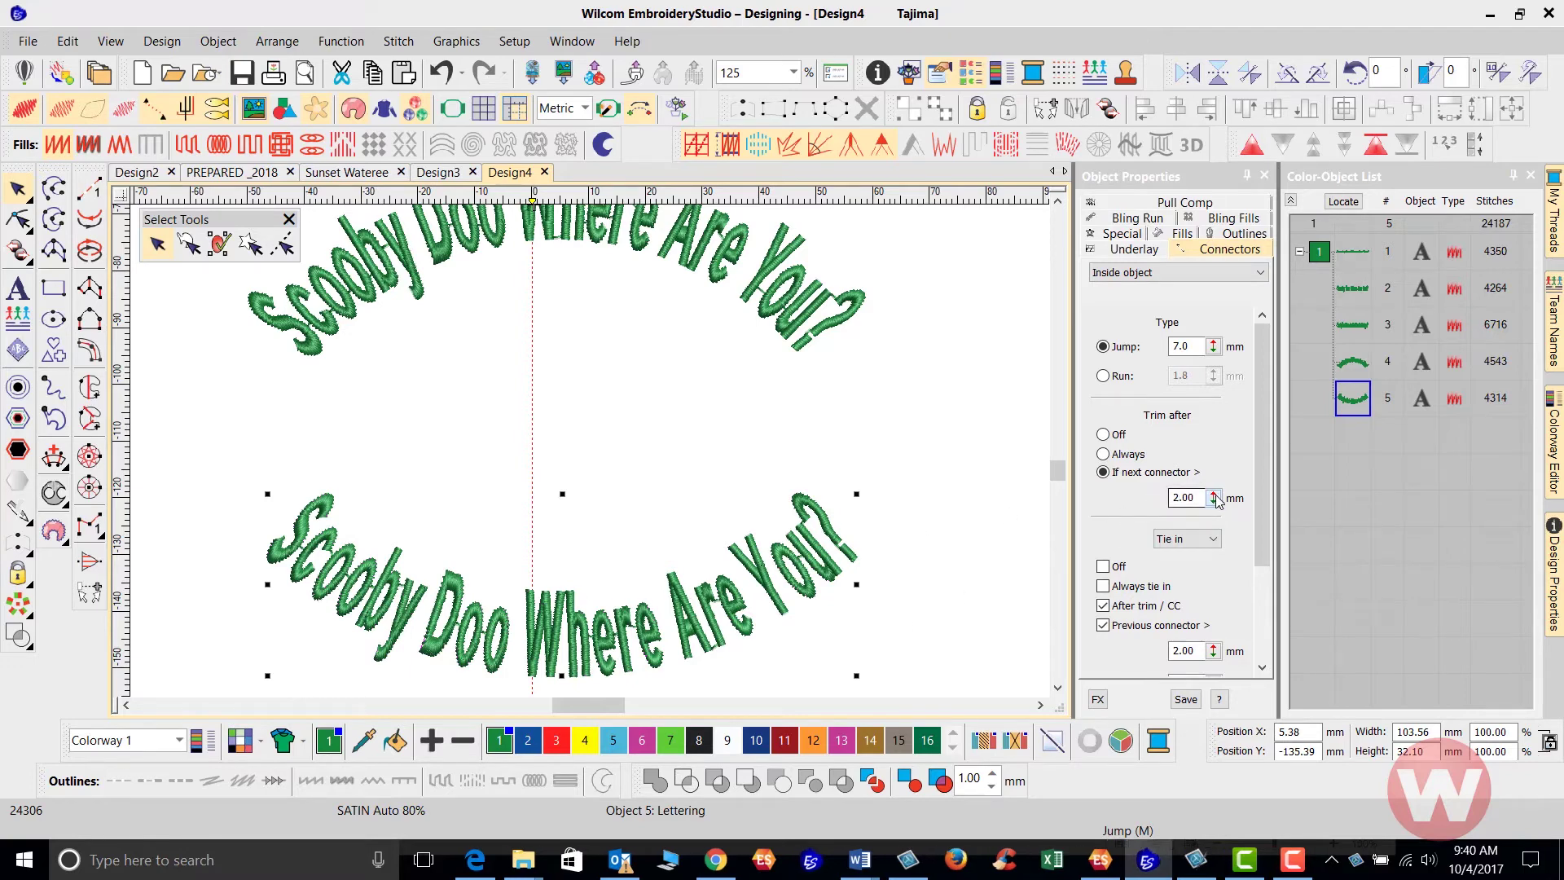
left_click_drag(1213, 497, 1123, 599)
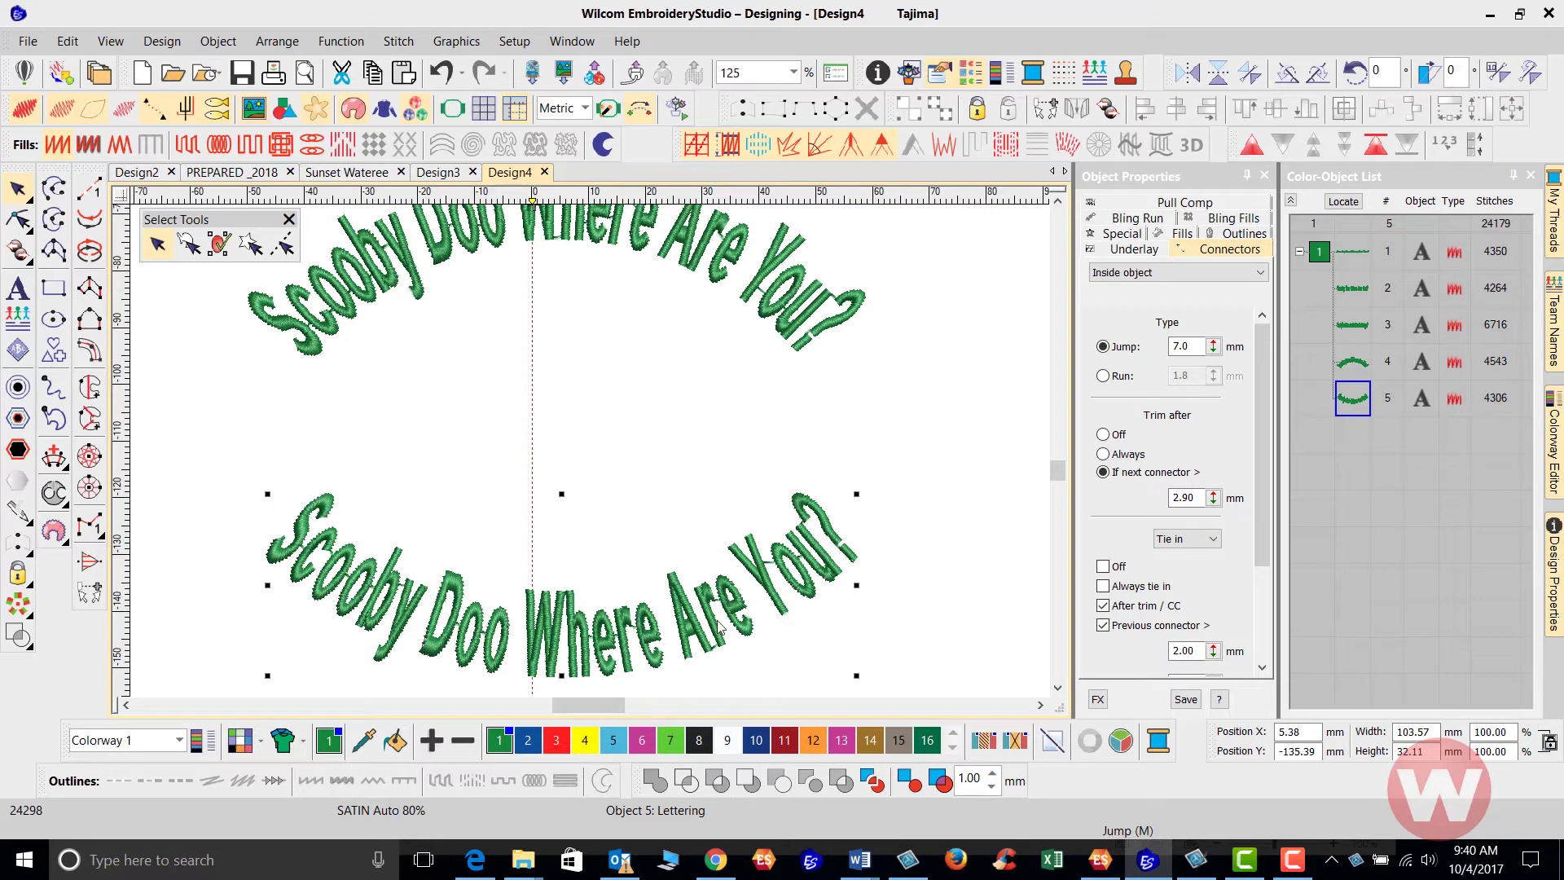
- Reshape the lower arc lettering to shift "ou?" slightly closer to the "Y", and move the "?" slightly away from the "u"
scroll(719, 625, "up", 1)
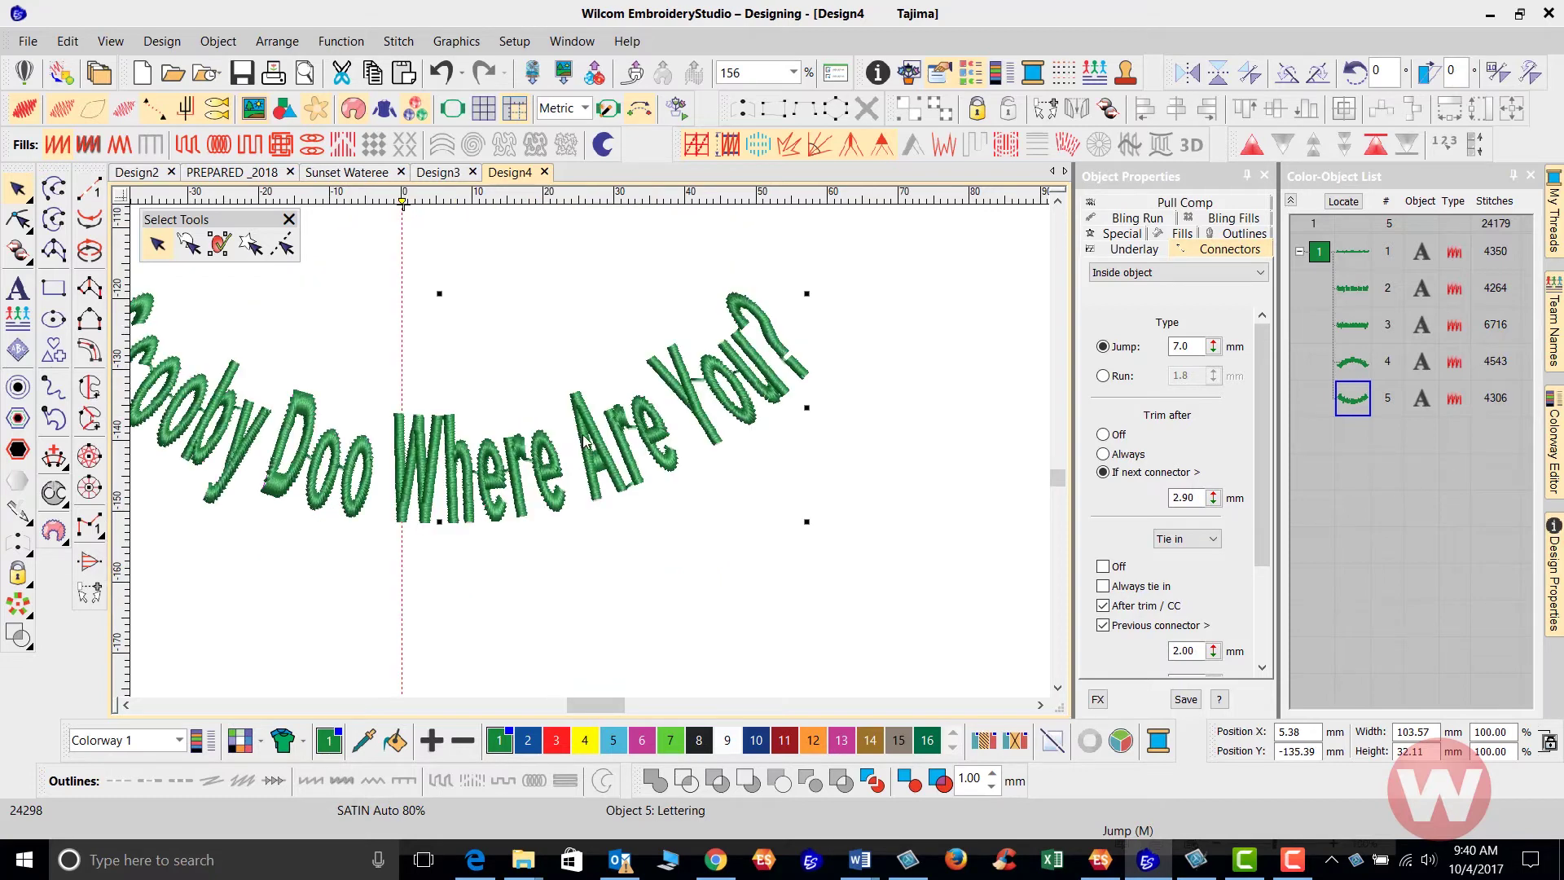
scroll(593, 441, "up", 1)
scroll(593, 441, "up", 1)
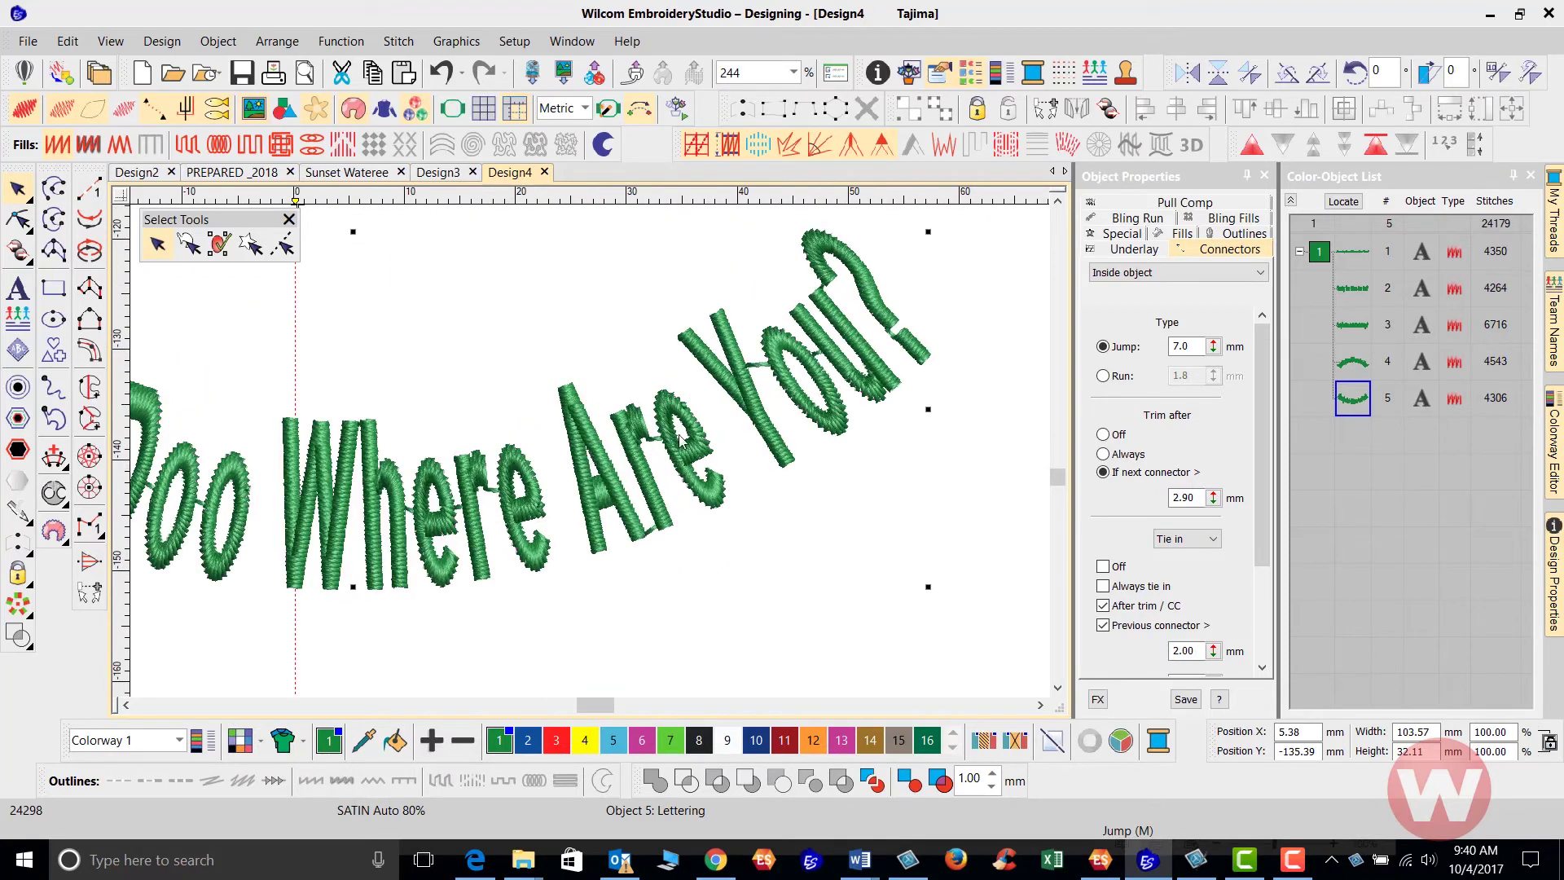
key("h")
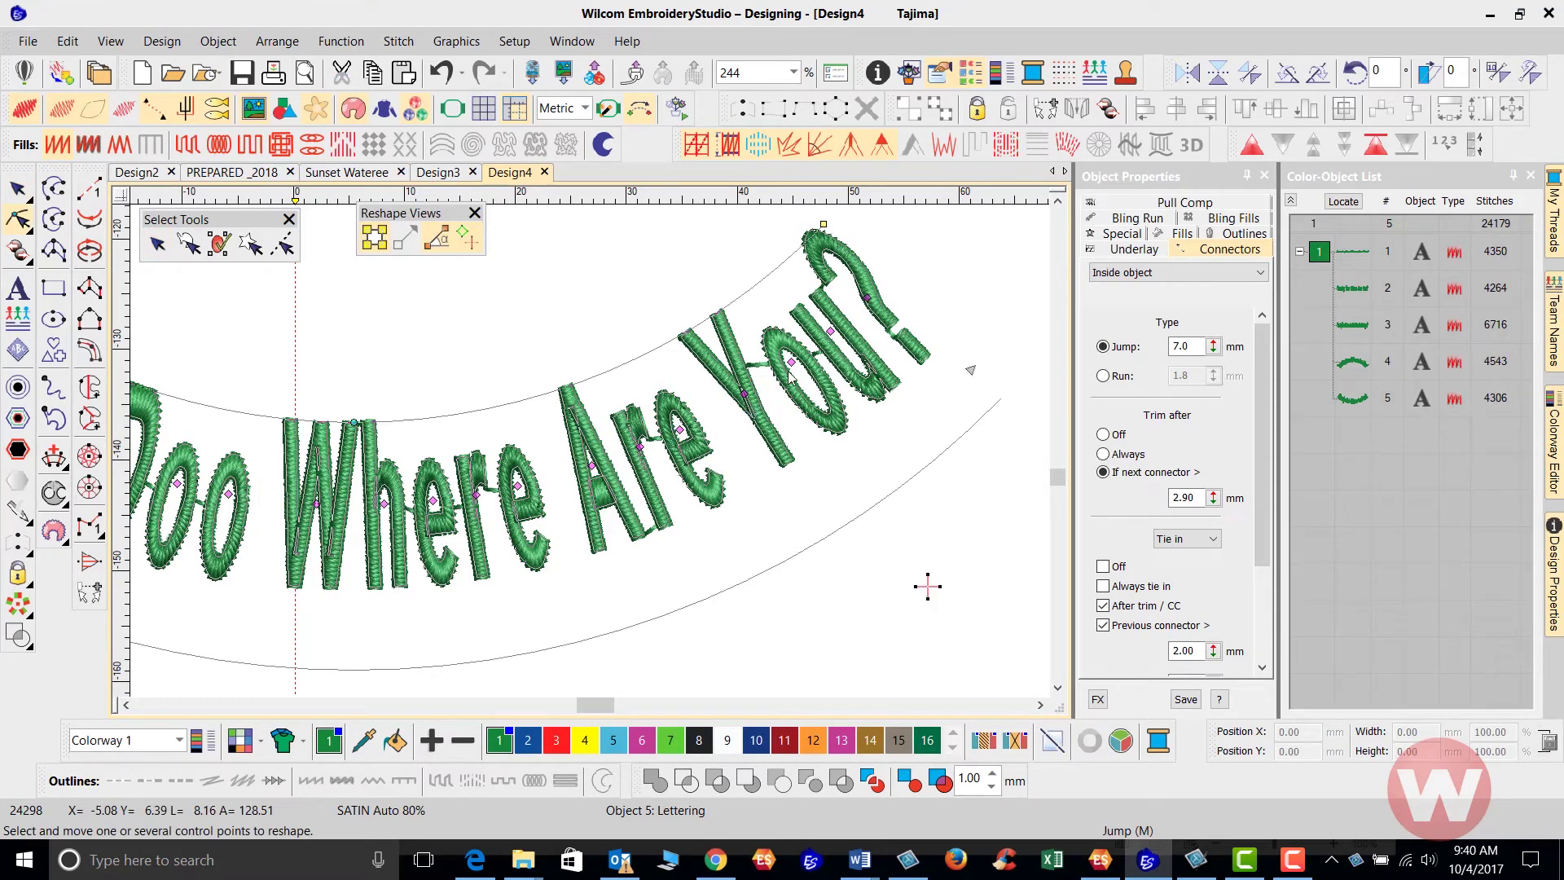
left_click_drag(791, 364, 790, 369)
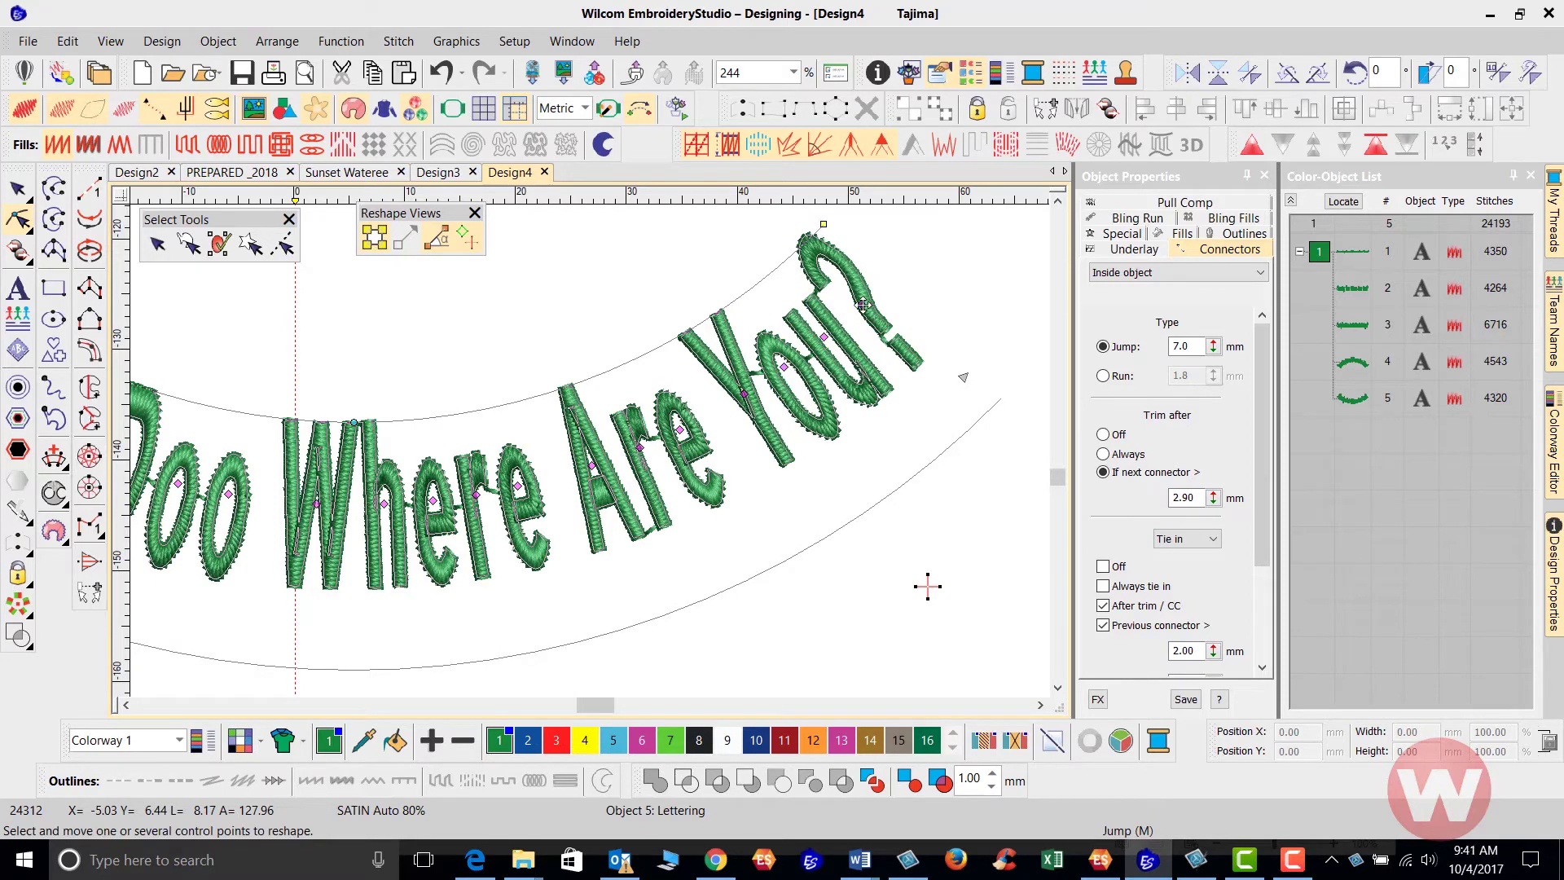
left_click_drag(863, 305, 872, 295)
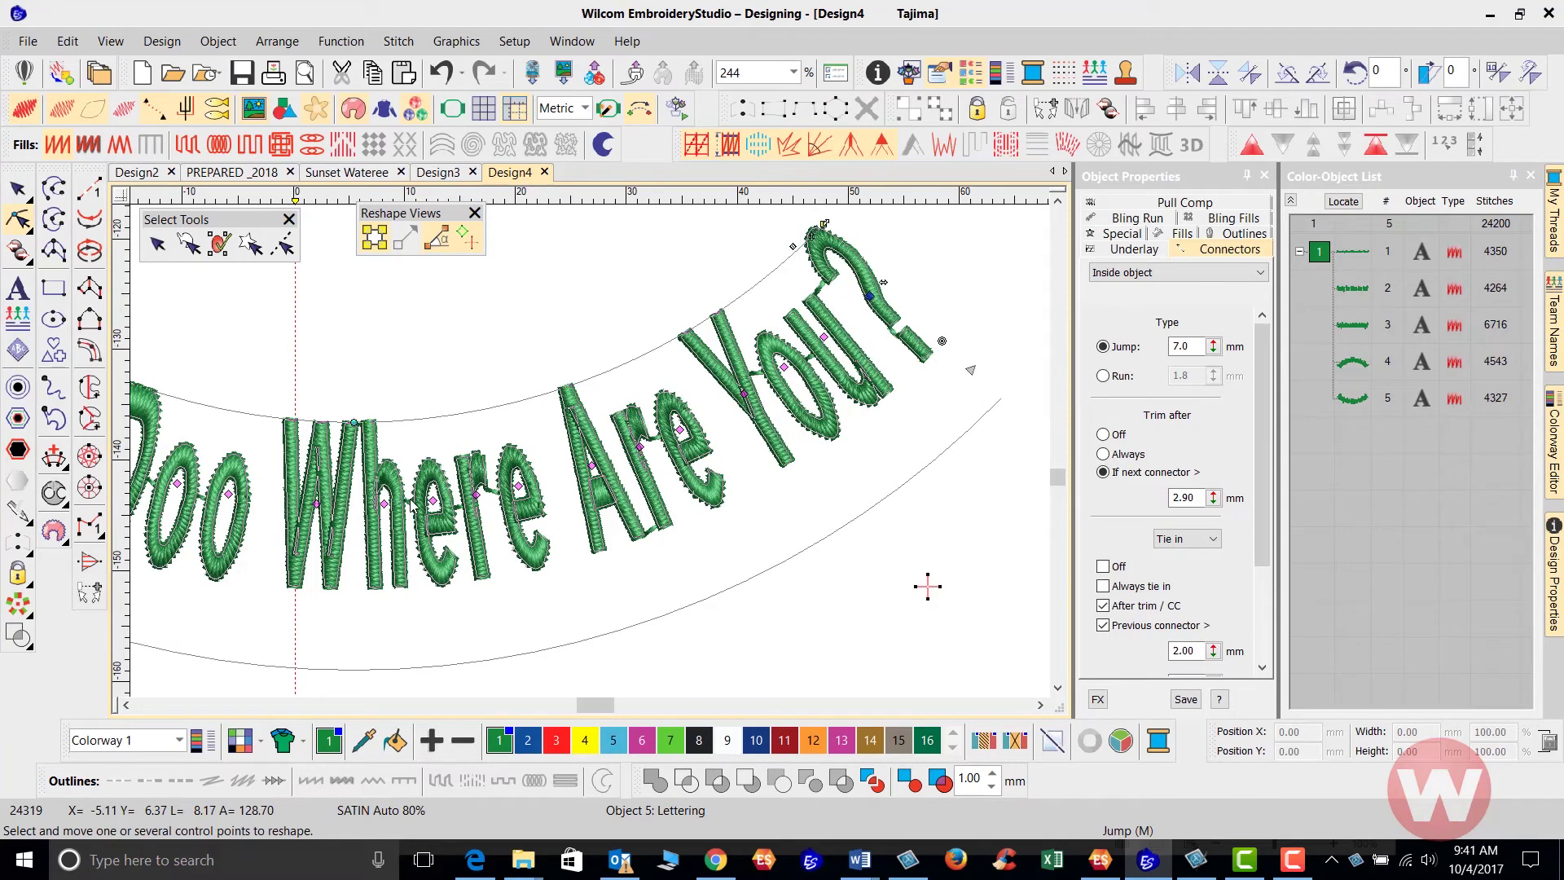
key("0")
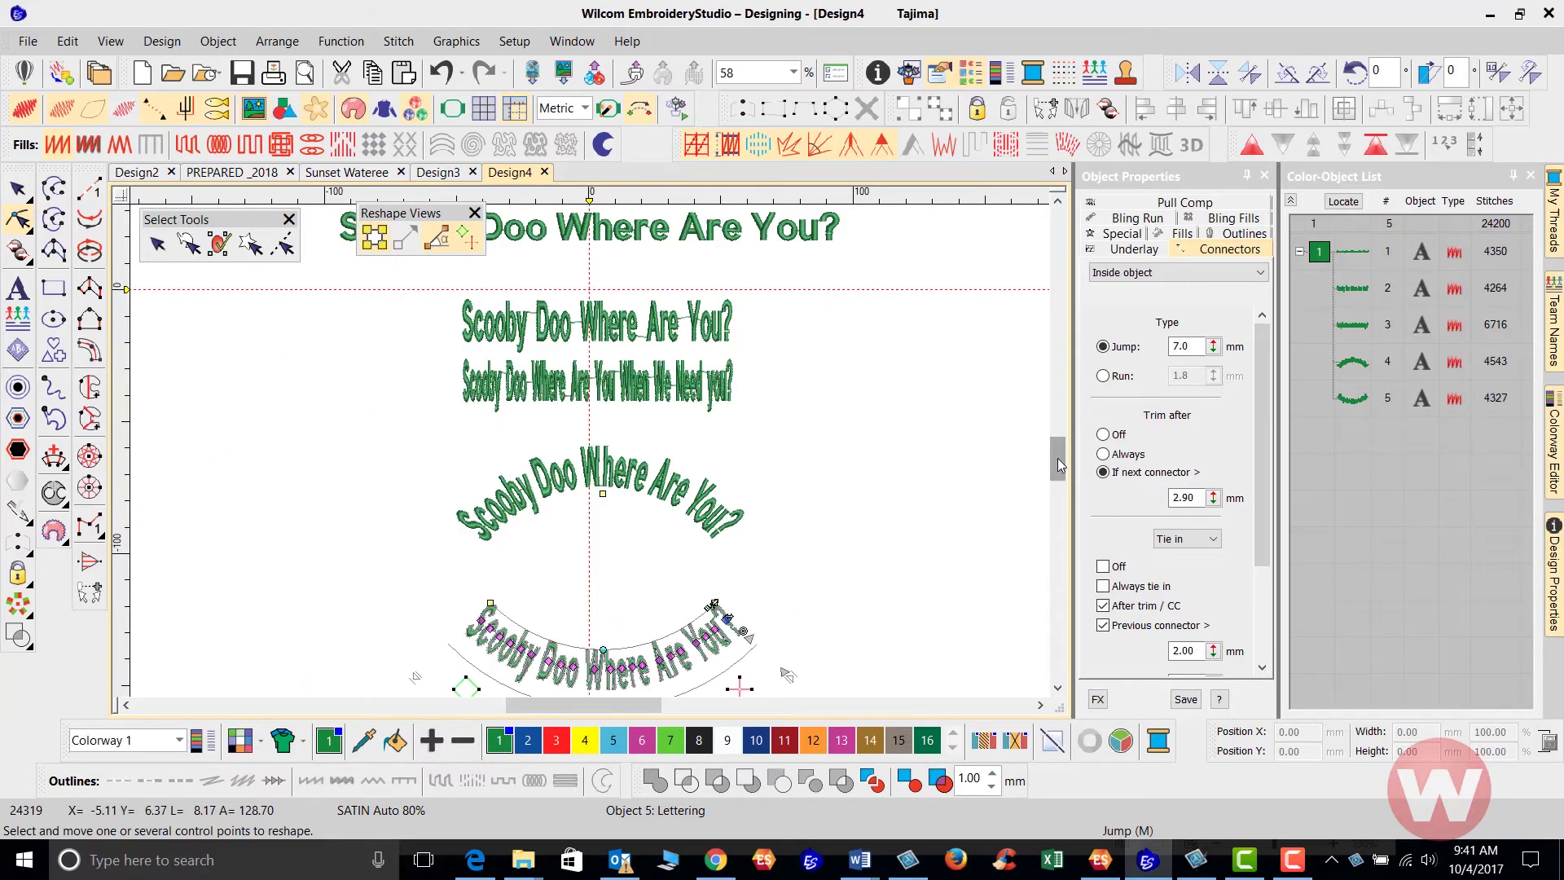
left_click_drag(1049, 455, 1051, 475)
scroll(590, 450, "up", 2)
scroll(590, 450, "up", 1)
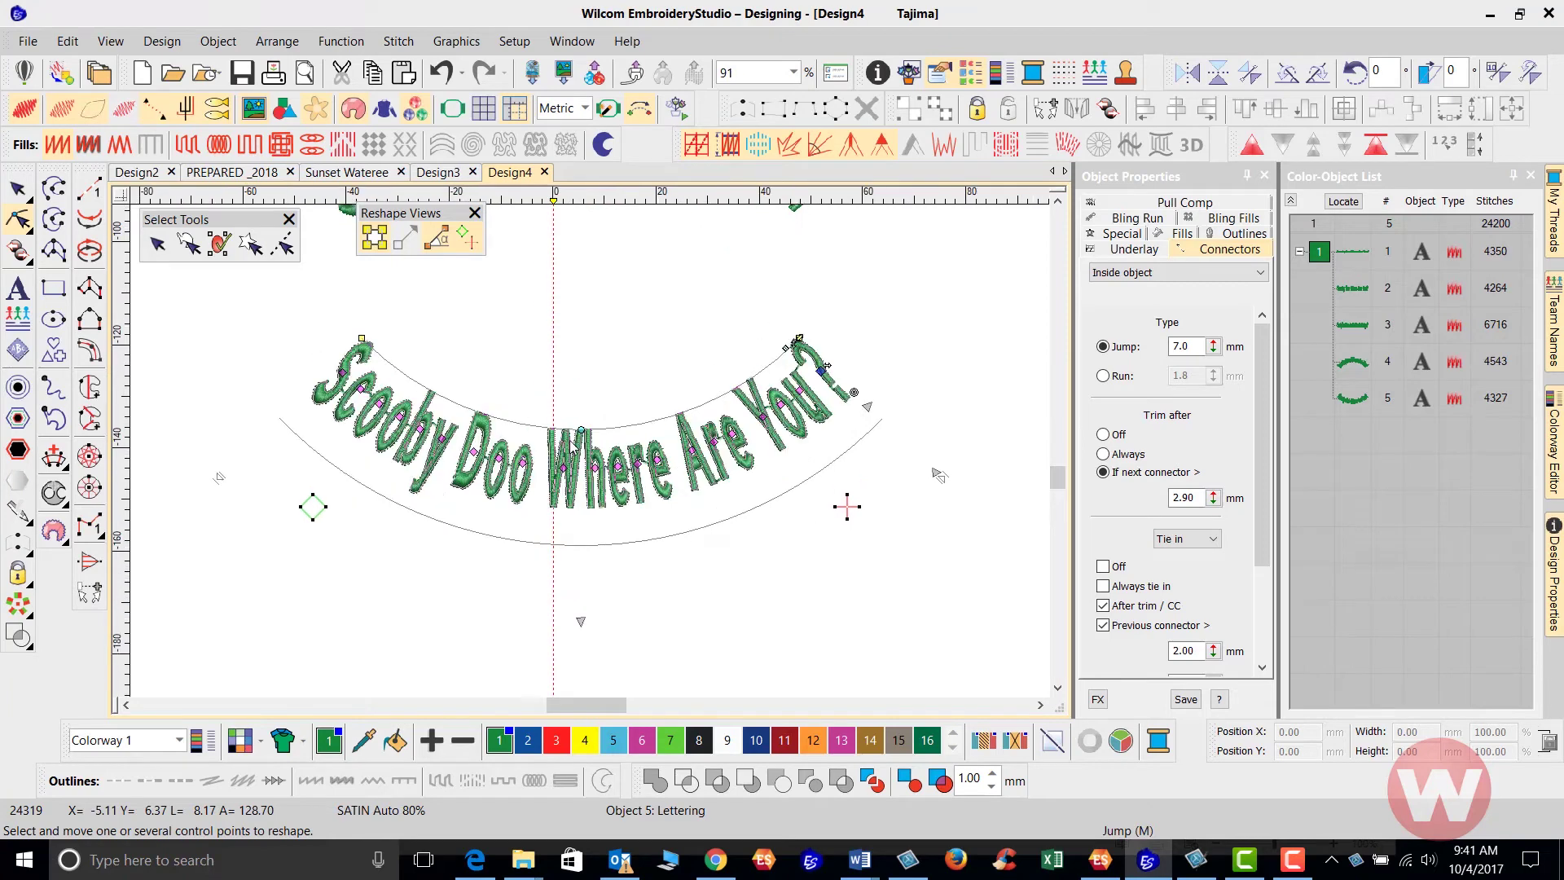
- Adjust the curvature of the lower arc lettering's baseline, trying a deep bow and finishing with a shallow downward bow
left_click(1059, 203)
left_click(1059, 203)
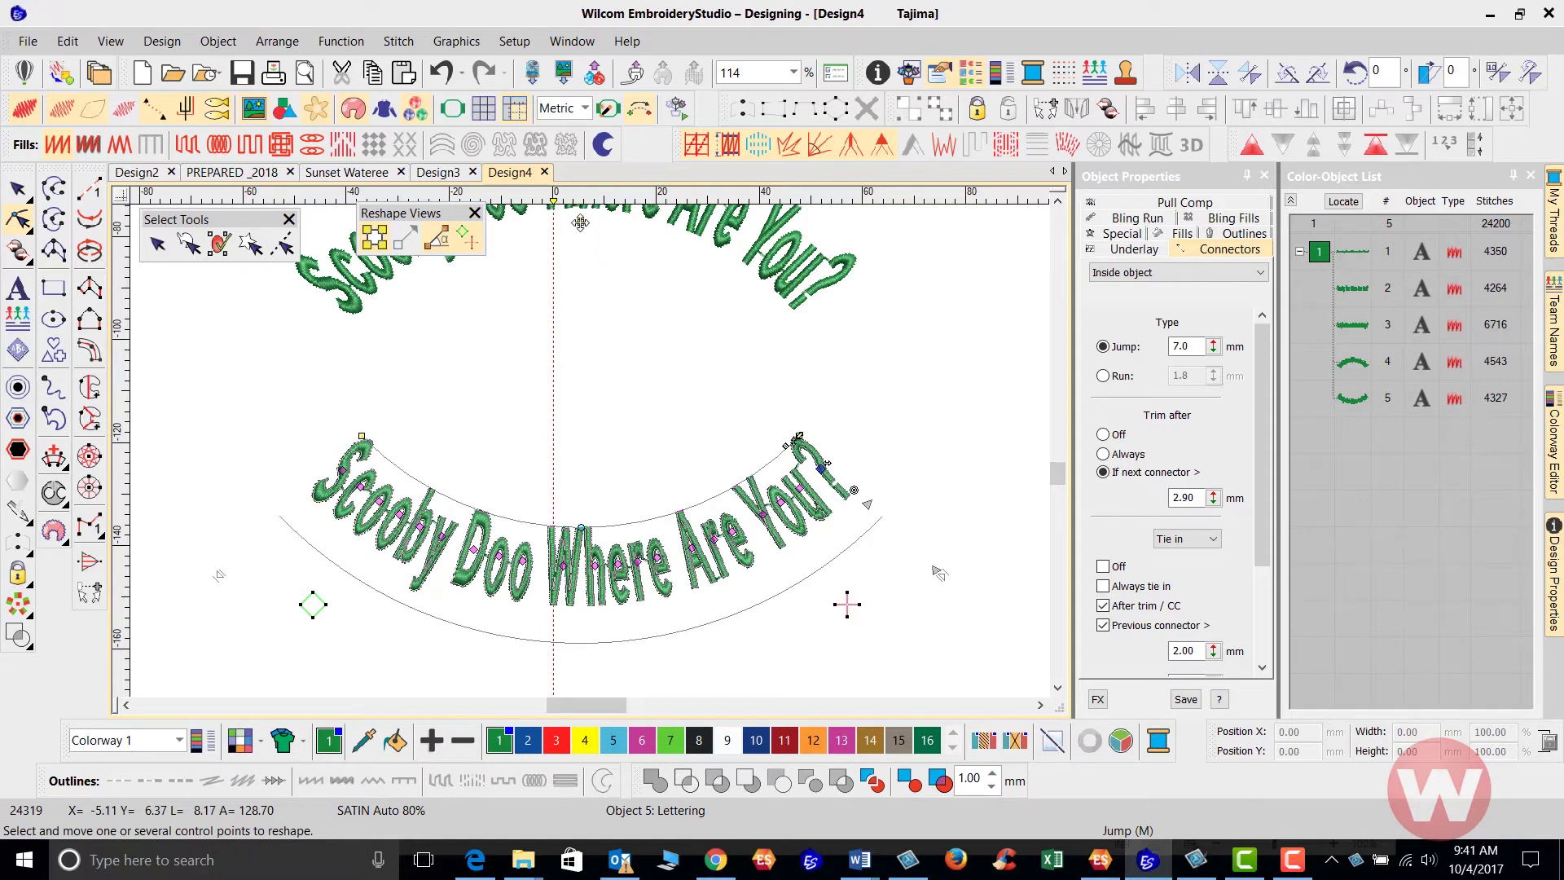
left_click_drag(578, 259, 579, 339)
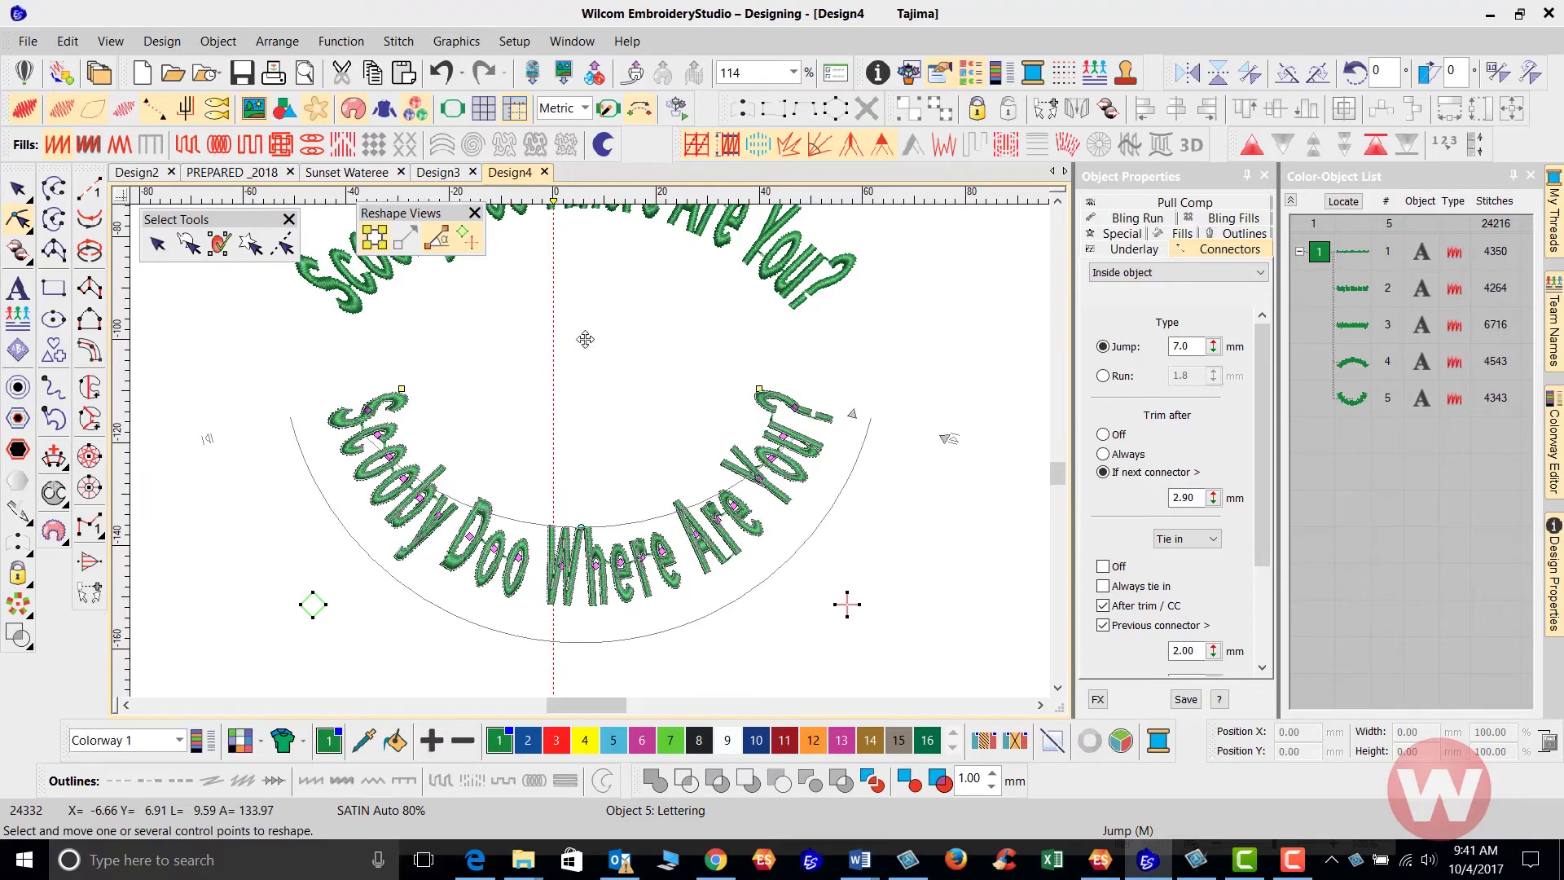
scroll(583, 340, "up", 3)
left_click_drag(587, 310, 585, 310)
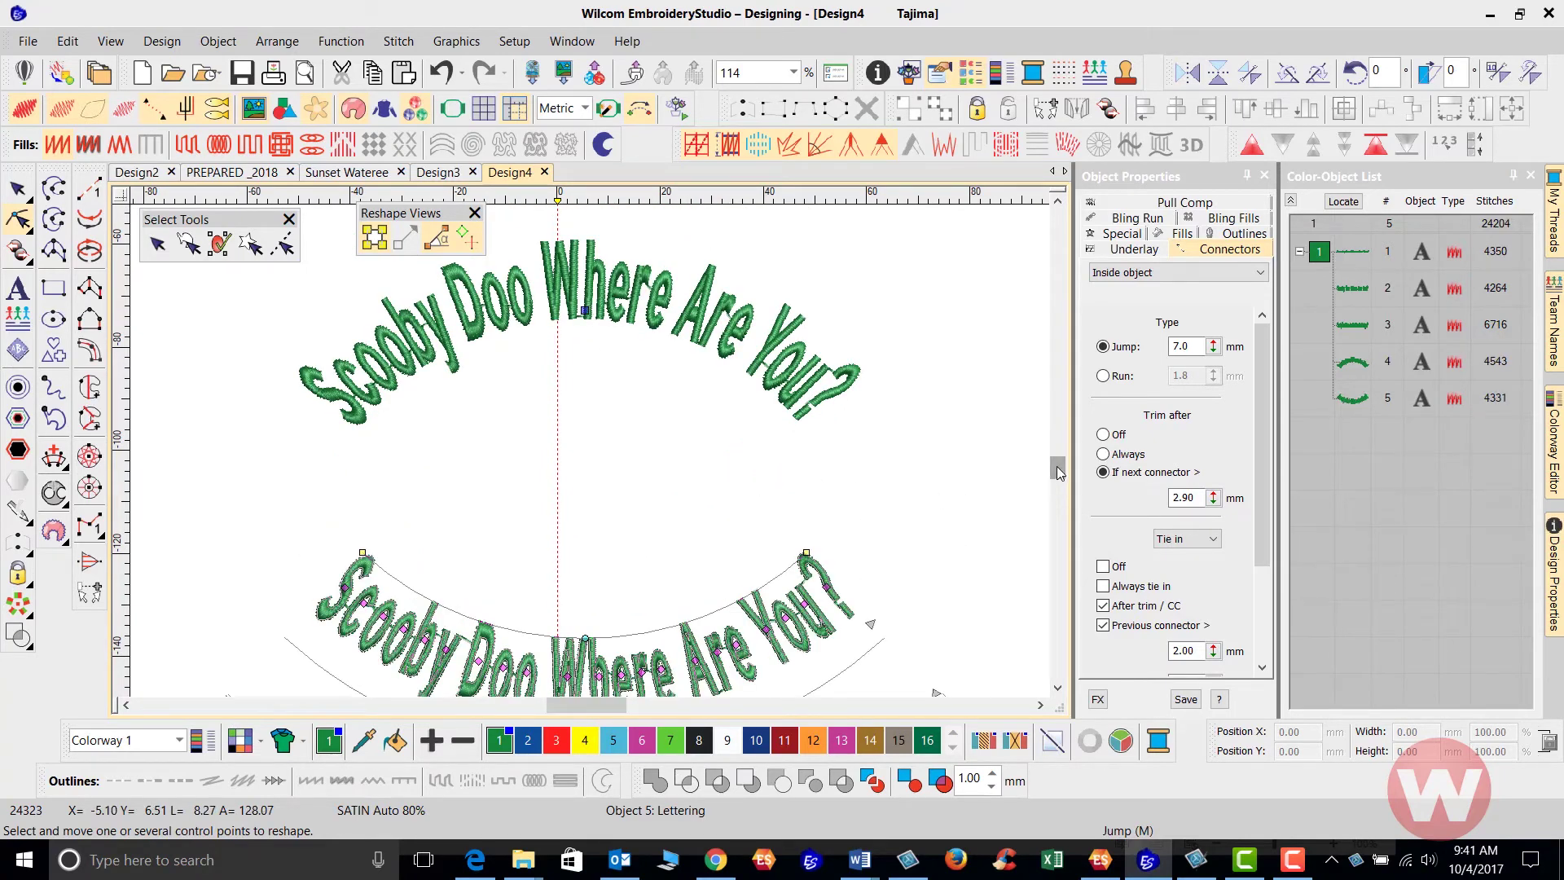
scroll(1057, 472, "down", 1)
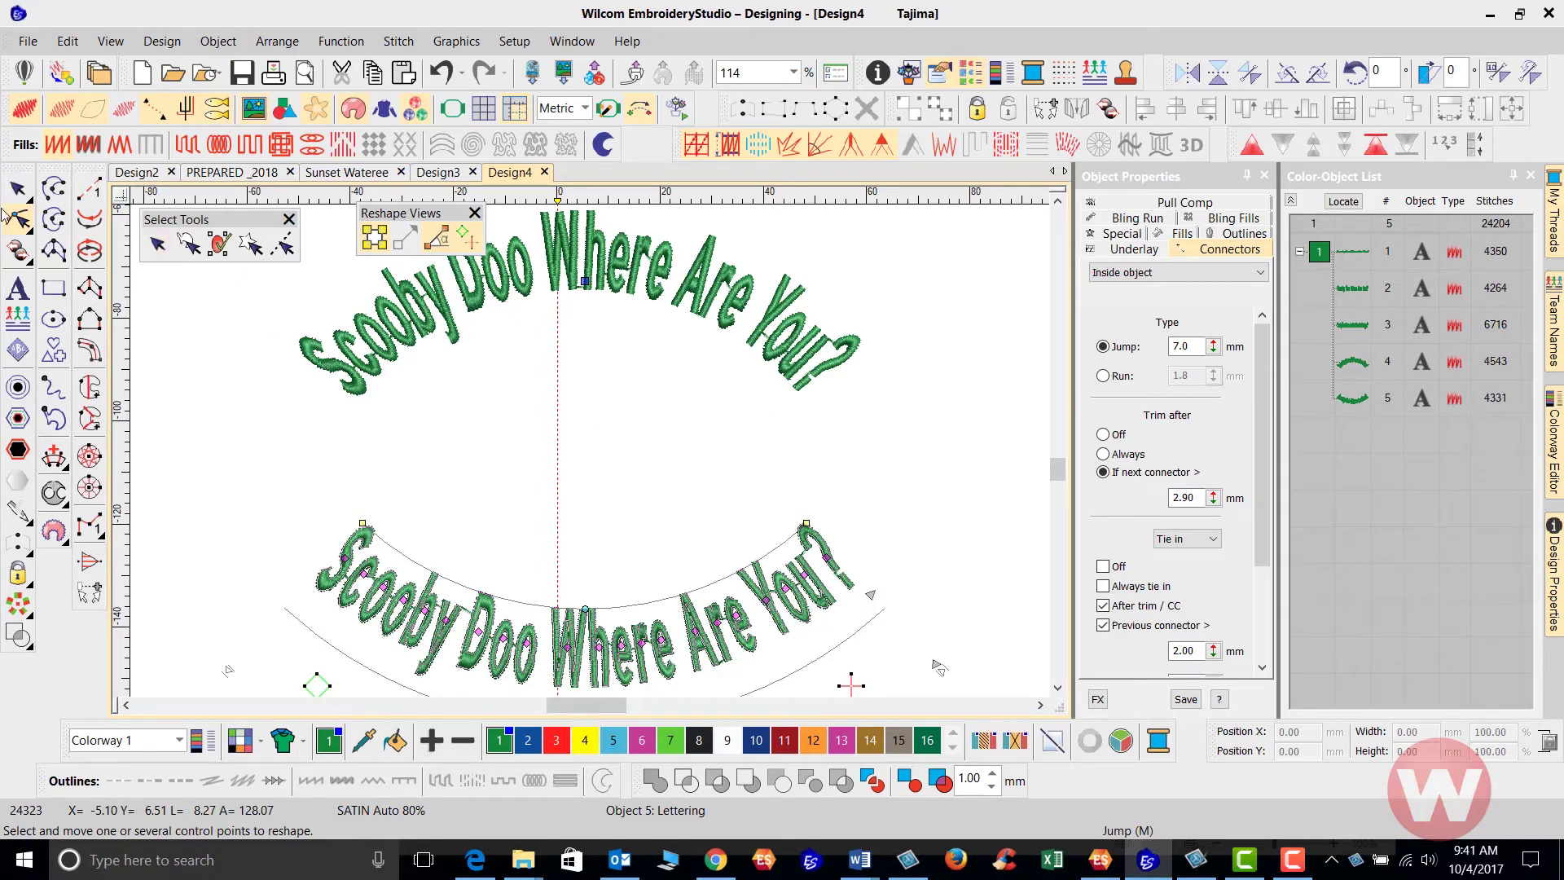
left_click(18, 189)
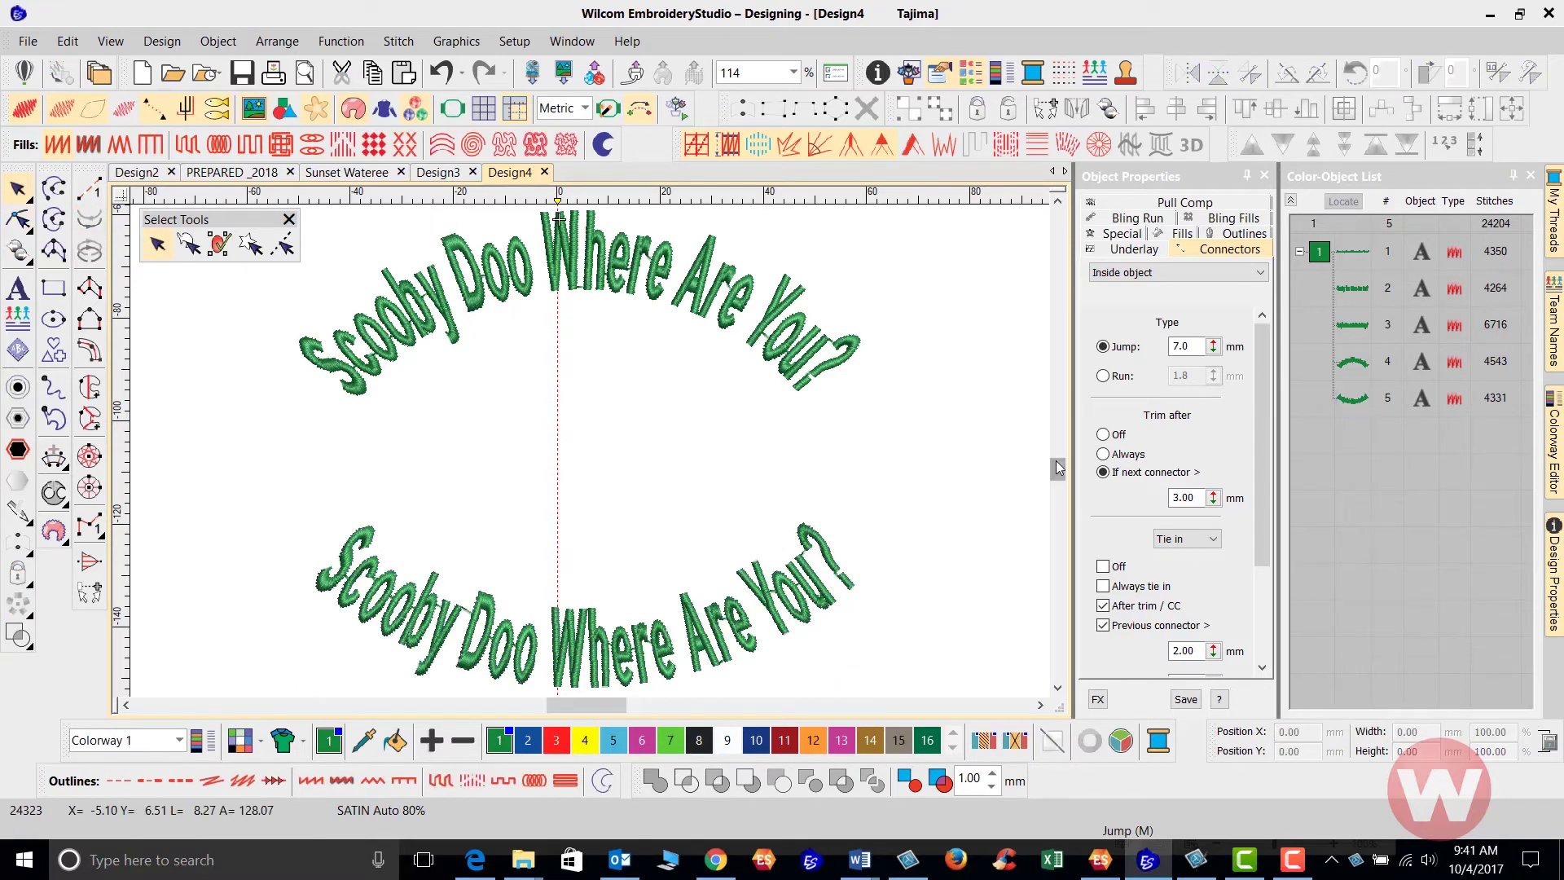
- Prepare new lettering reading "Scooby Doo Where Are You?" with the Circle CW baseline
left_click_drag(1058, 469, 1059, 484)
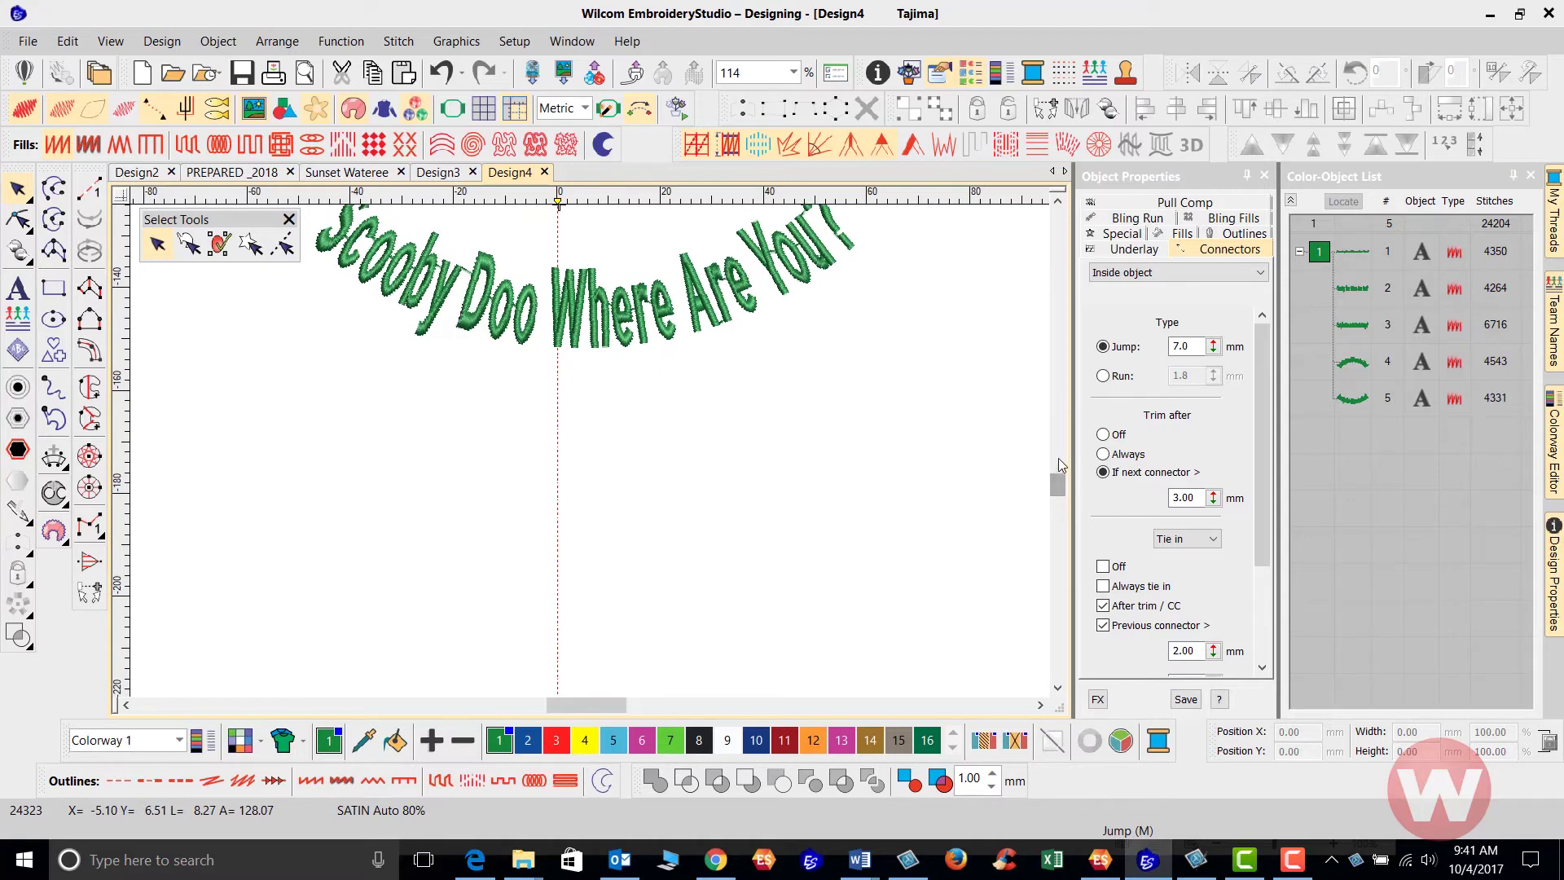
left_click(1131, 234)
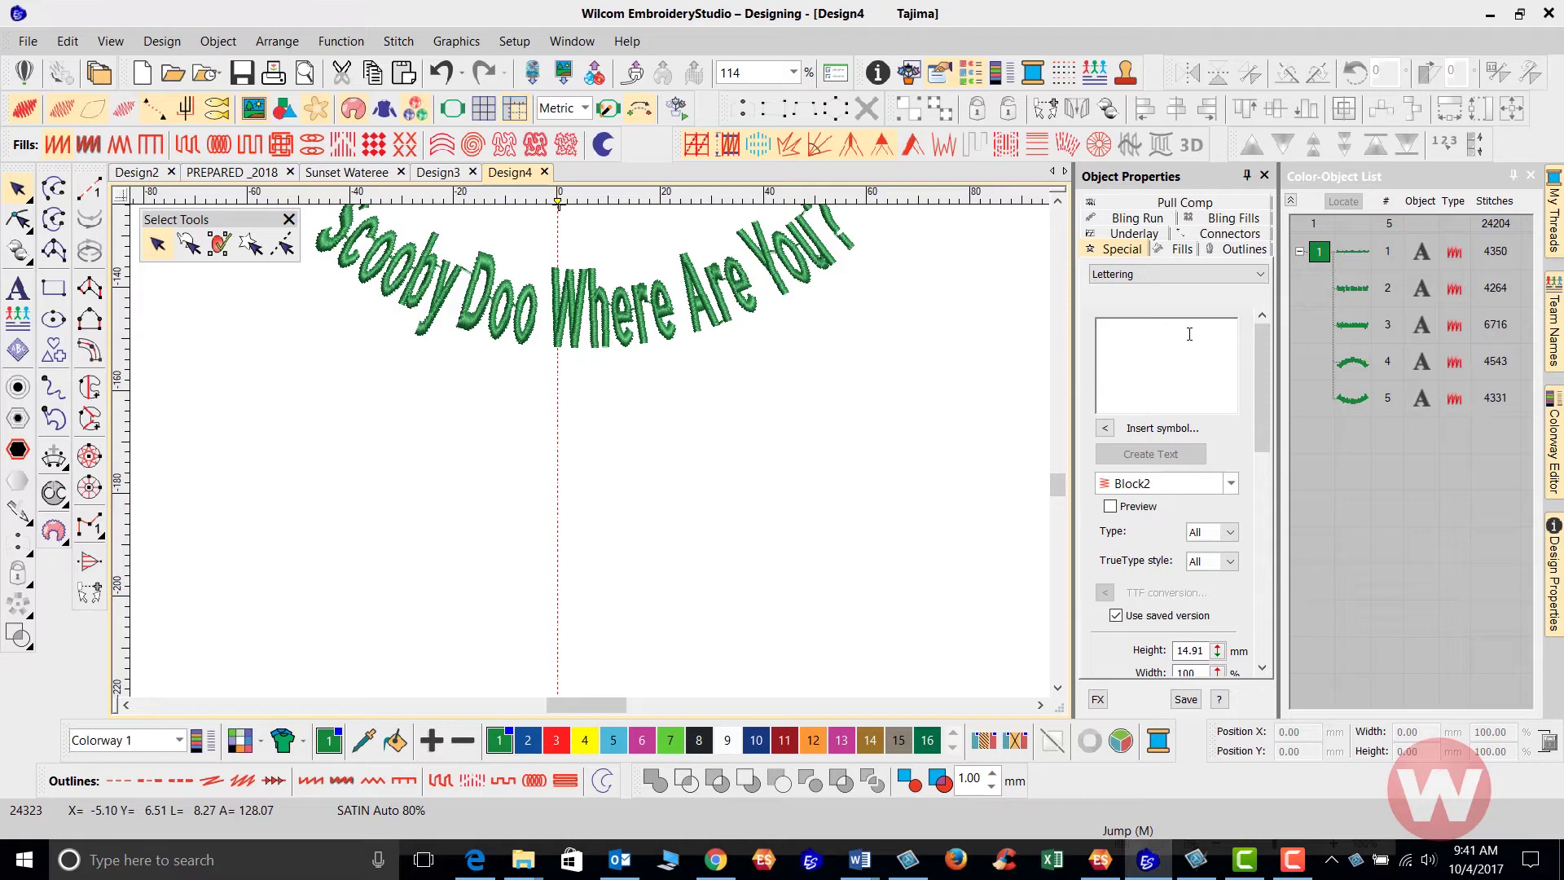
type("Scooby Doo Where Are You!")
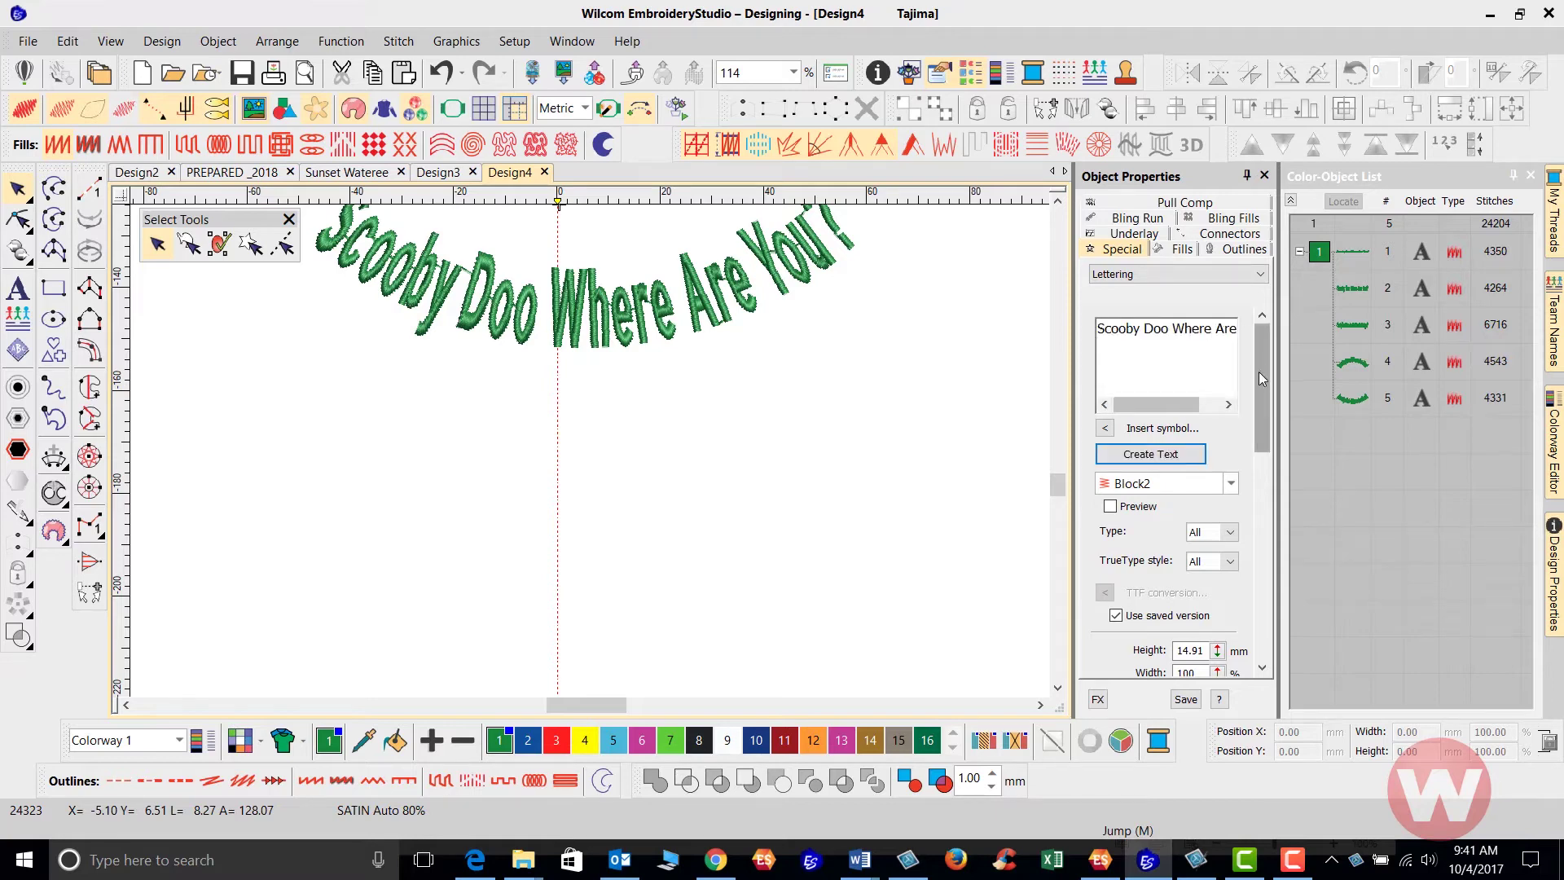
left_click_drag(1266, 402, 1263, 482)
left_click(1232, 512)
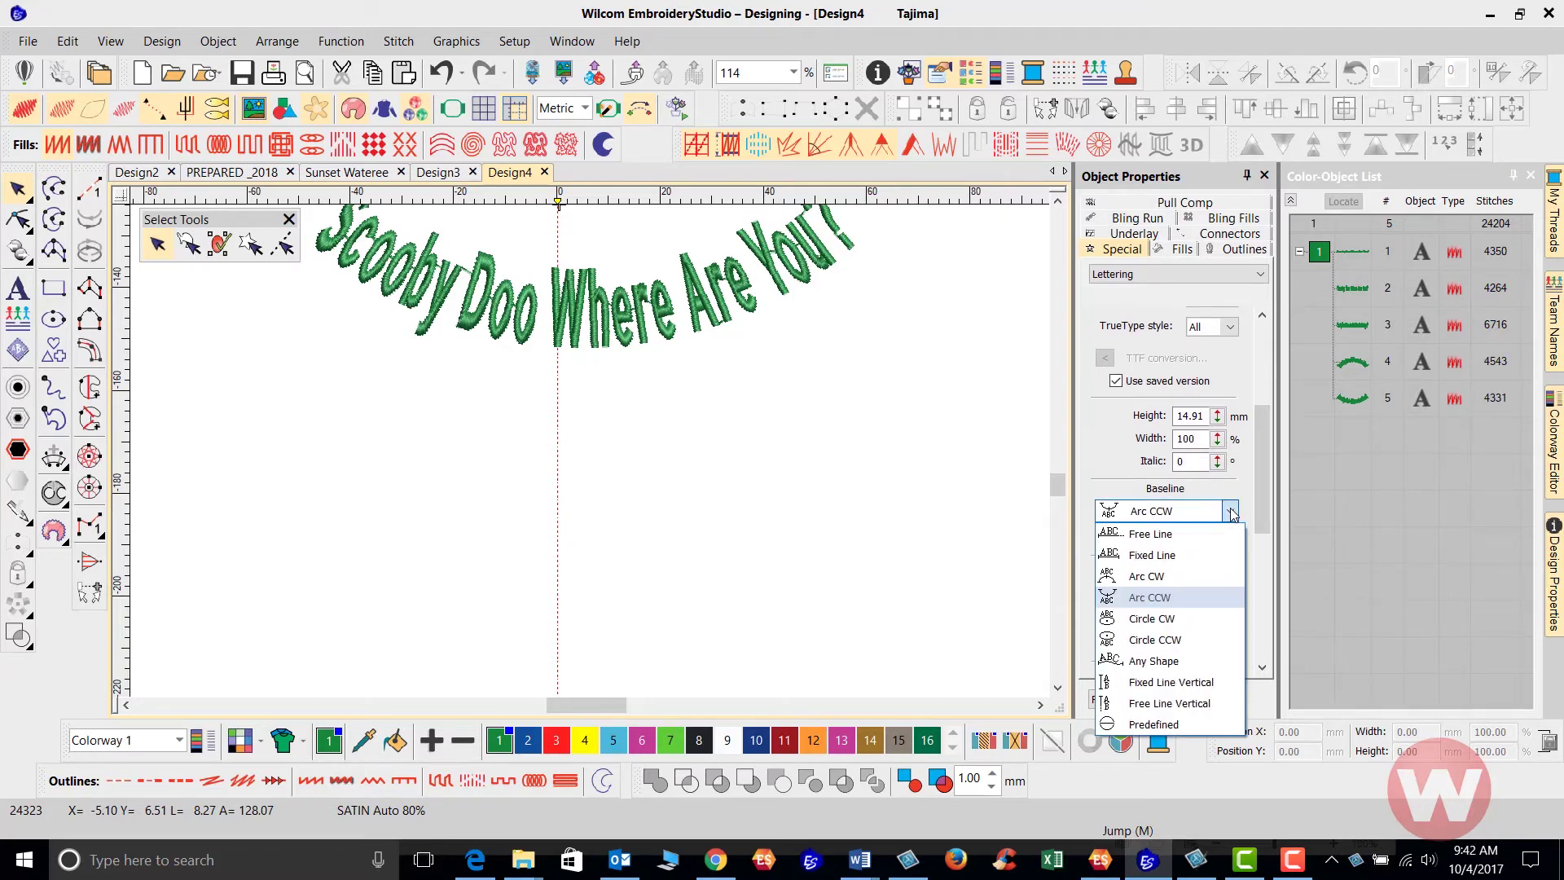
left_click(1206, 625)
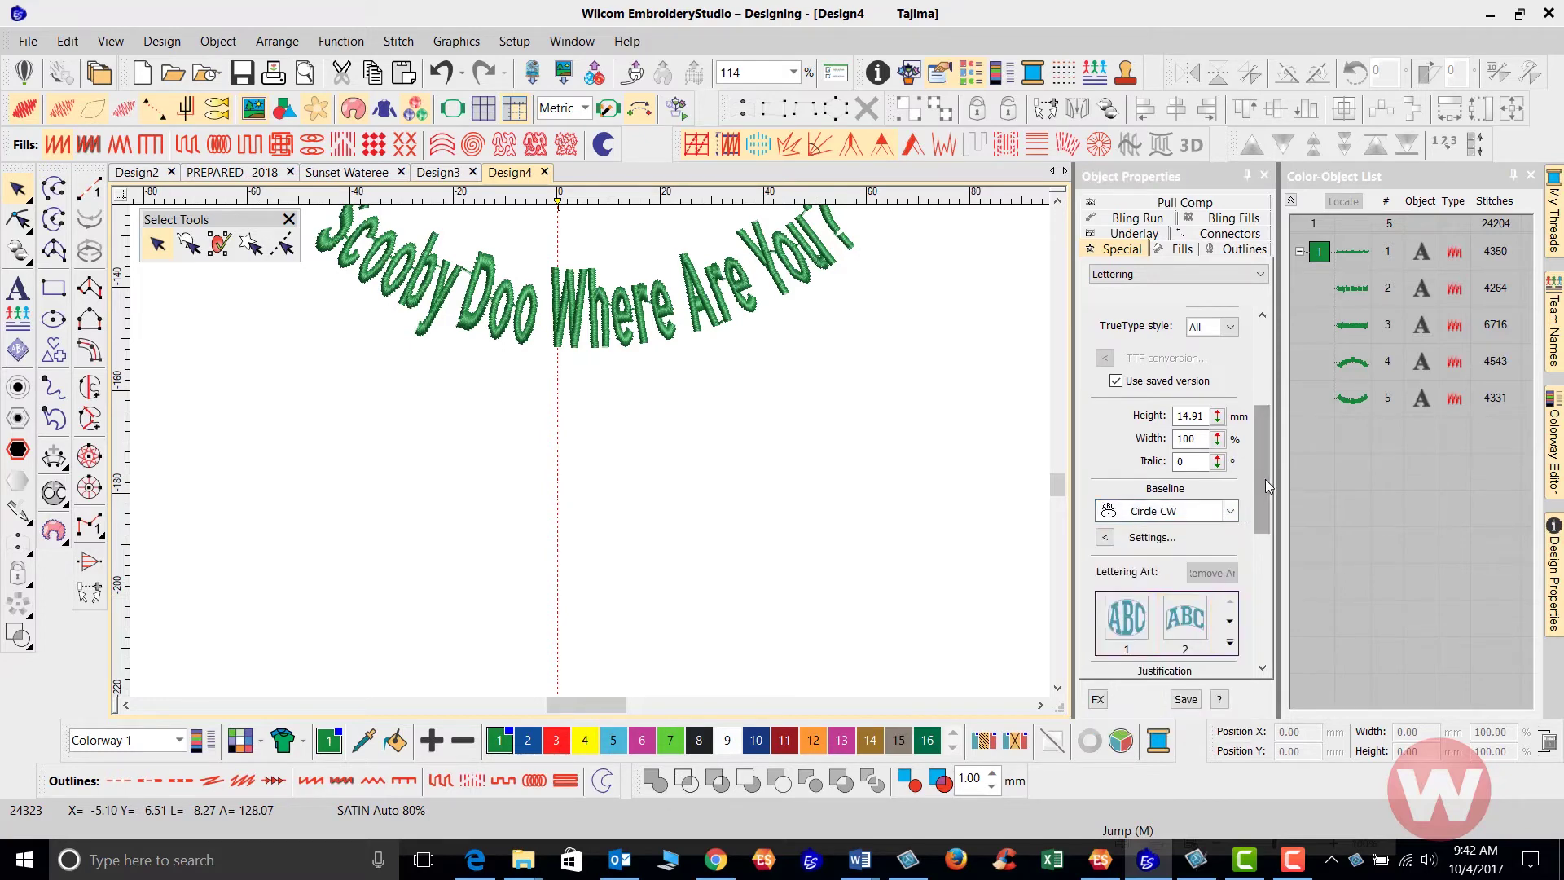
- Create the lettering on a circle about 35 mm in radius on the vertical centerline, and move it down about 15 mm, clear of the arc lettering
left_click_drag(1264, 479, 1268, 370)
left_click(1177, 456)
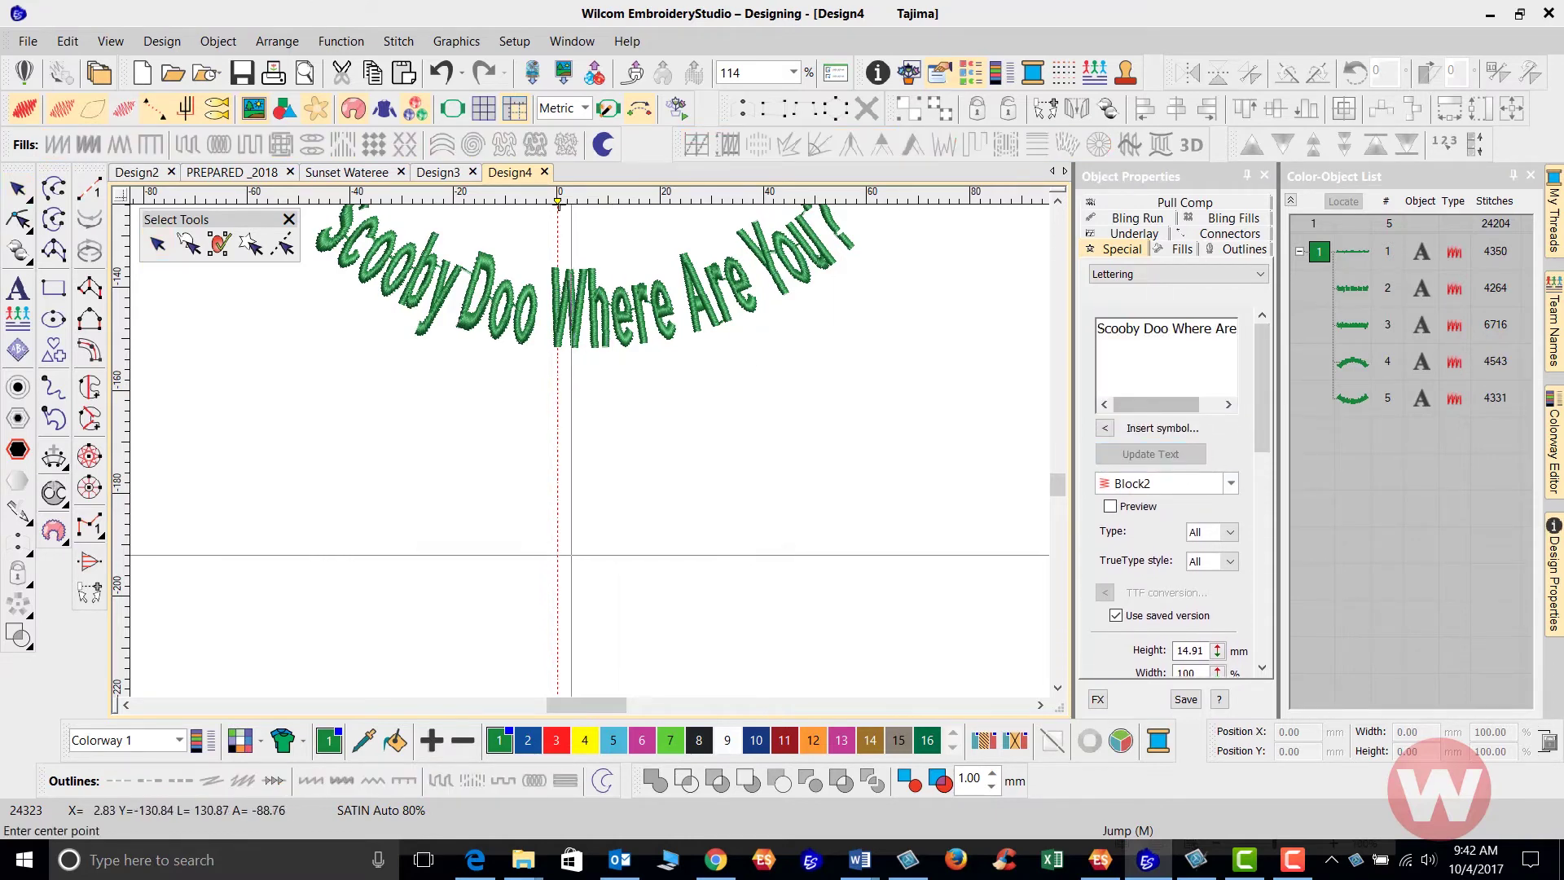
scroll(591, 466, "down", 1)
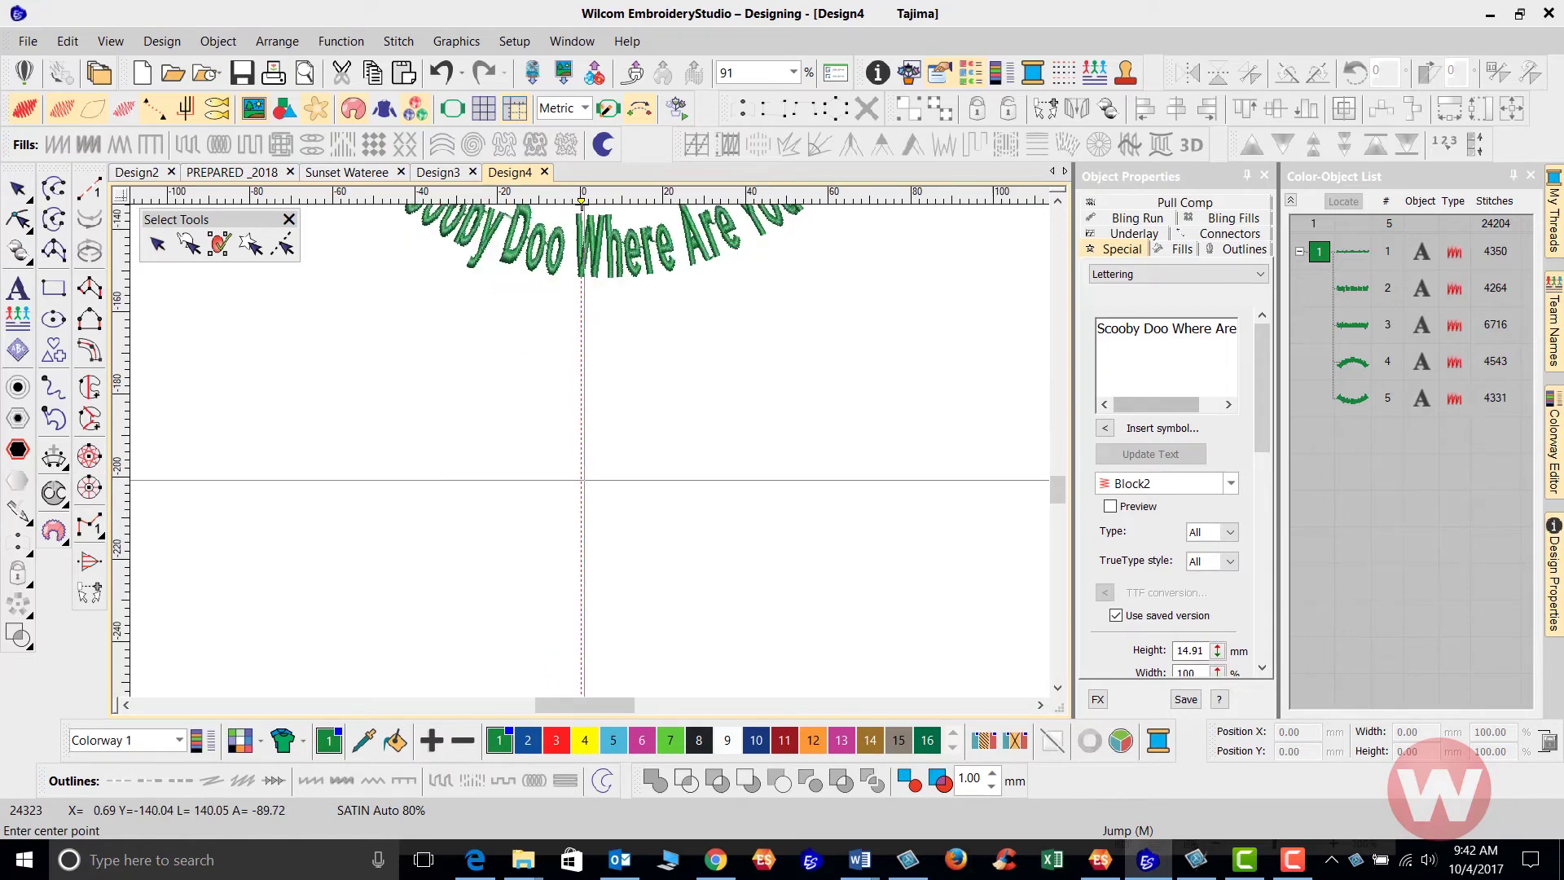
left_click(582, 480)
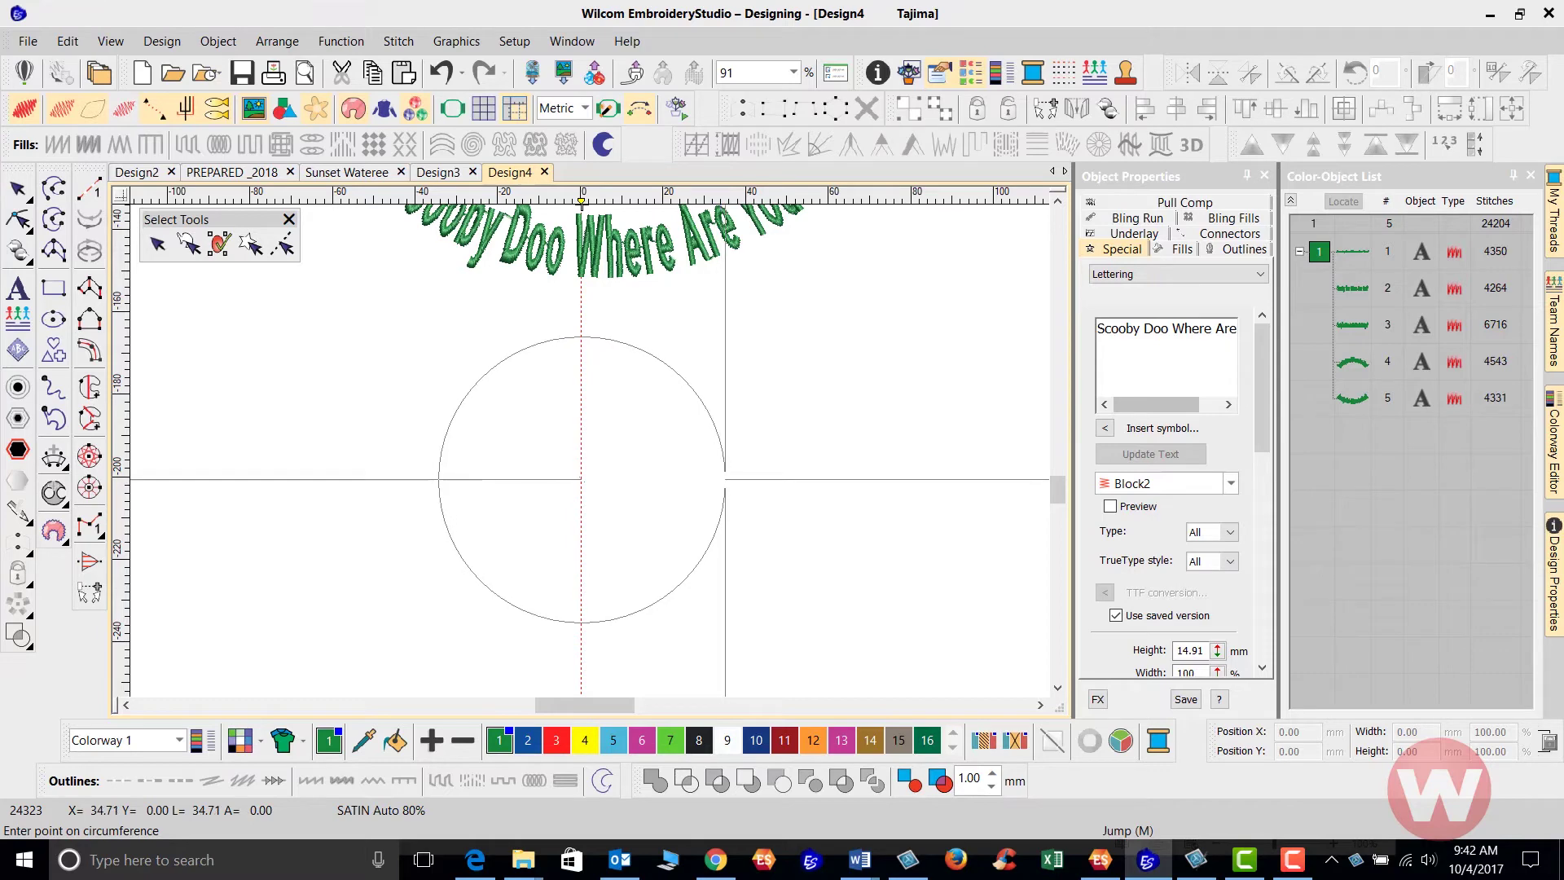
left_click(727, 480)
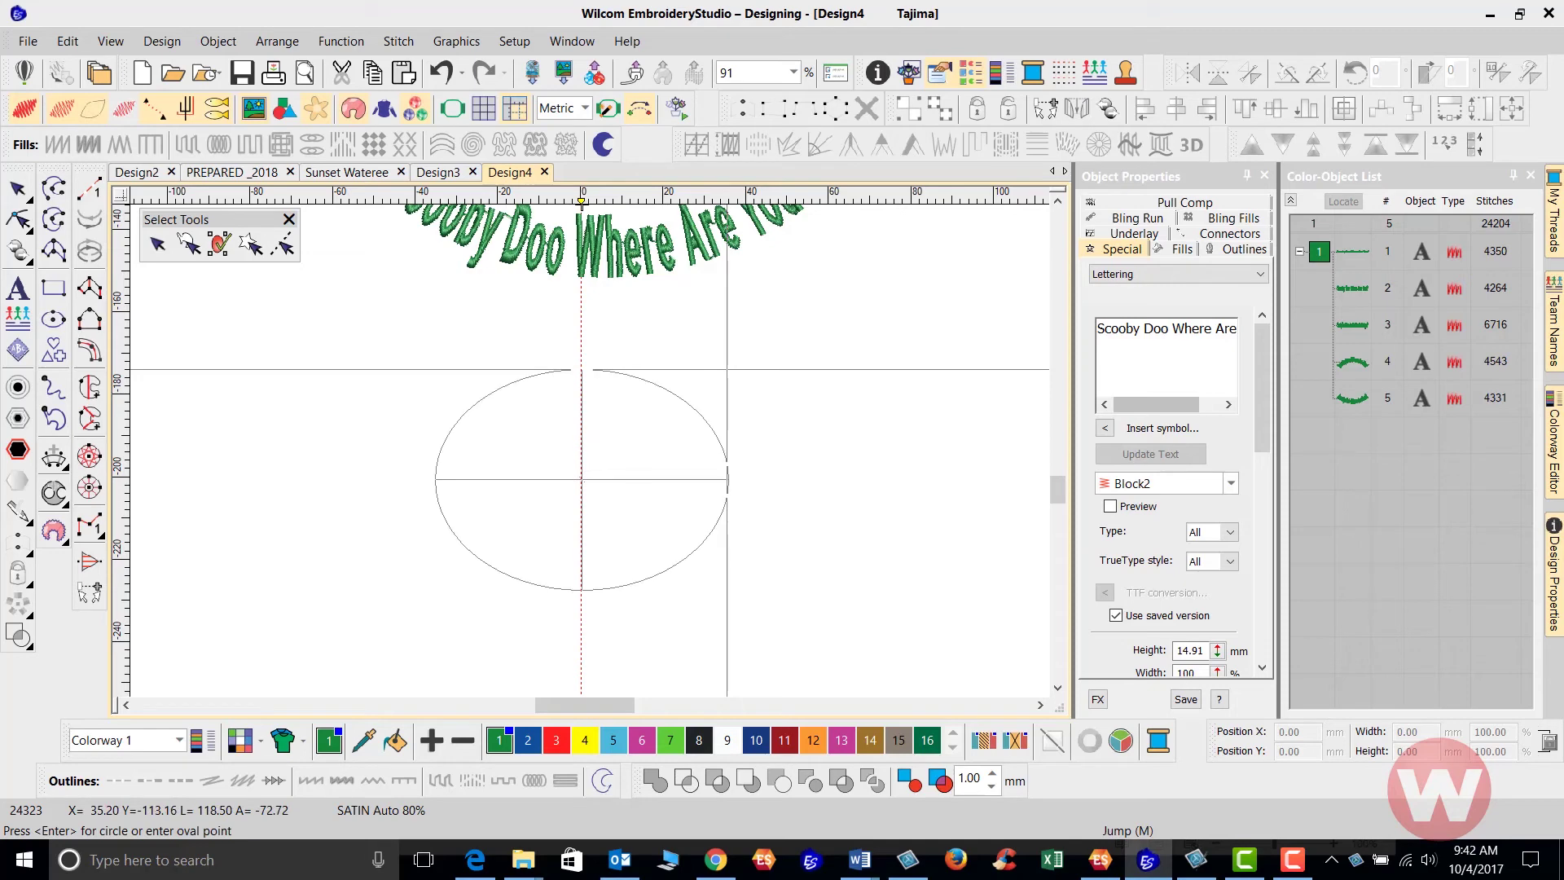
key("Return")
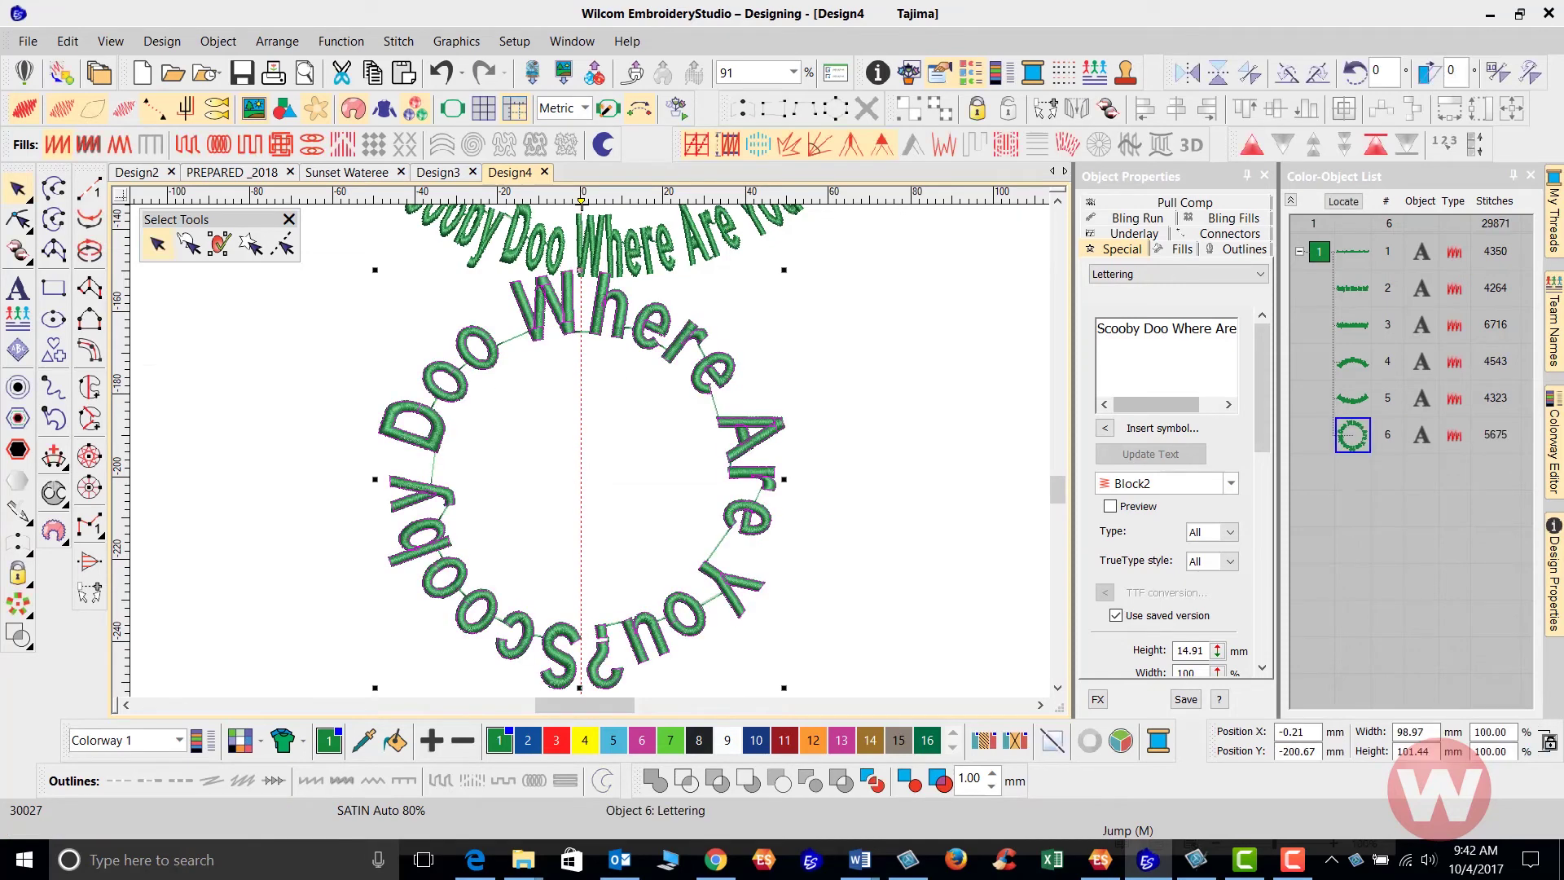
scroll(483, 536, "down", 3)
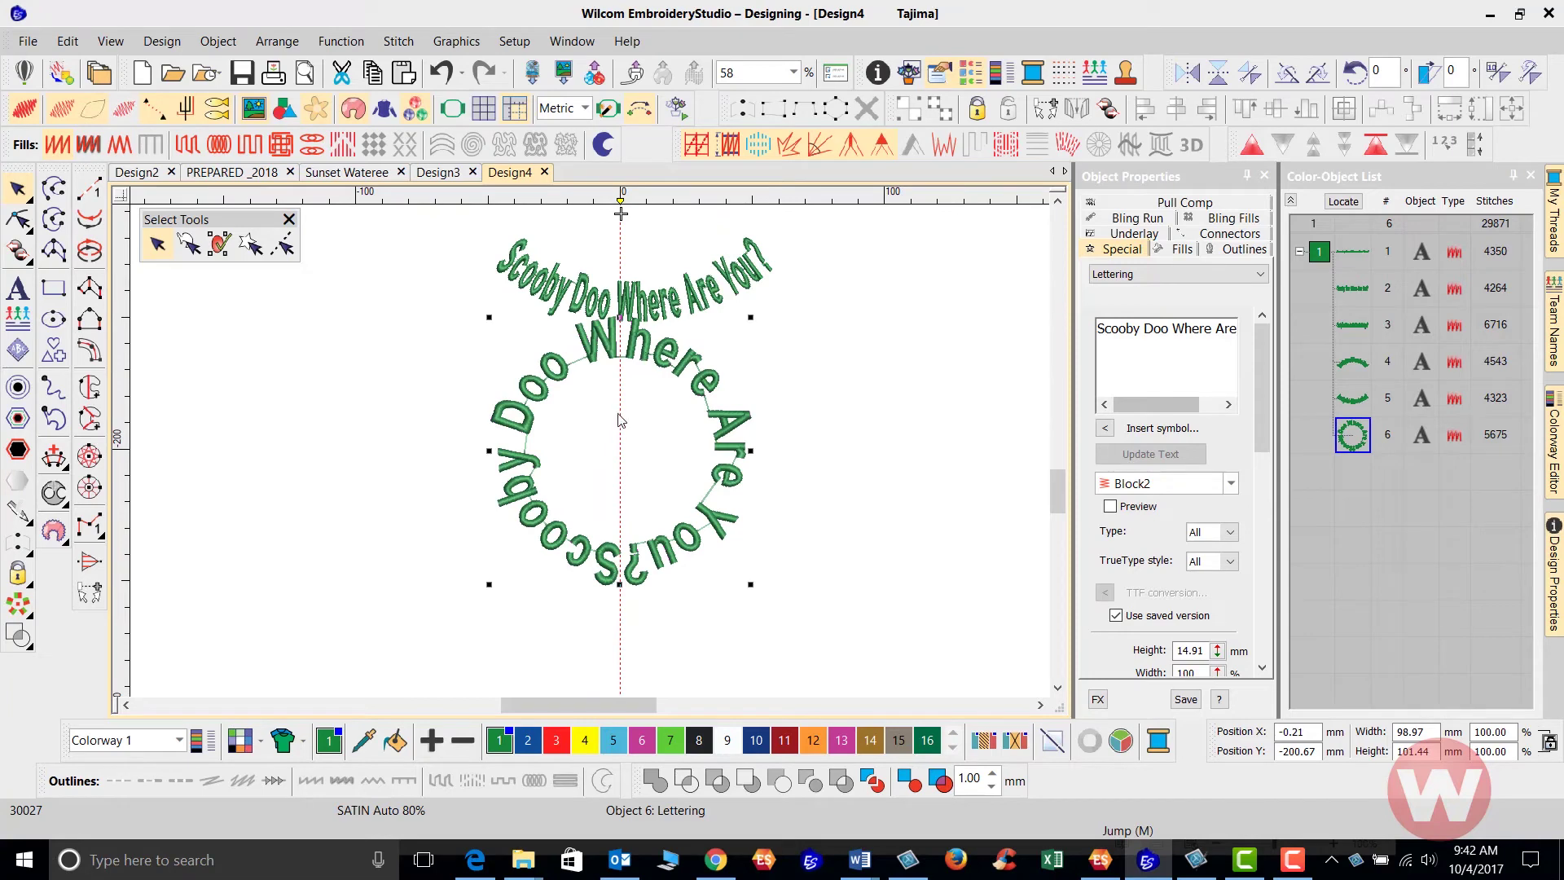
left_click_drag(621, 420, 621, 458)
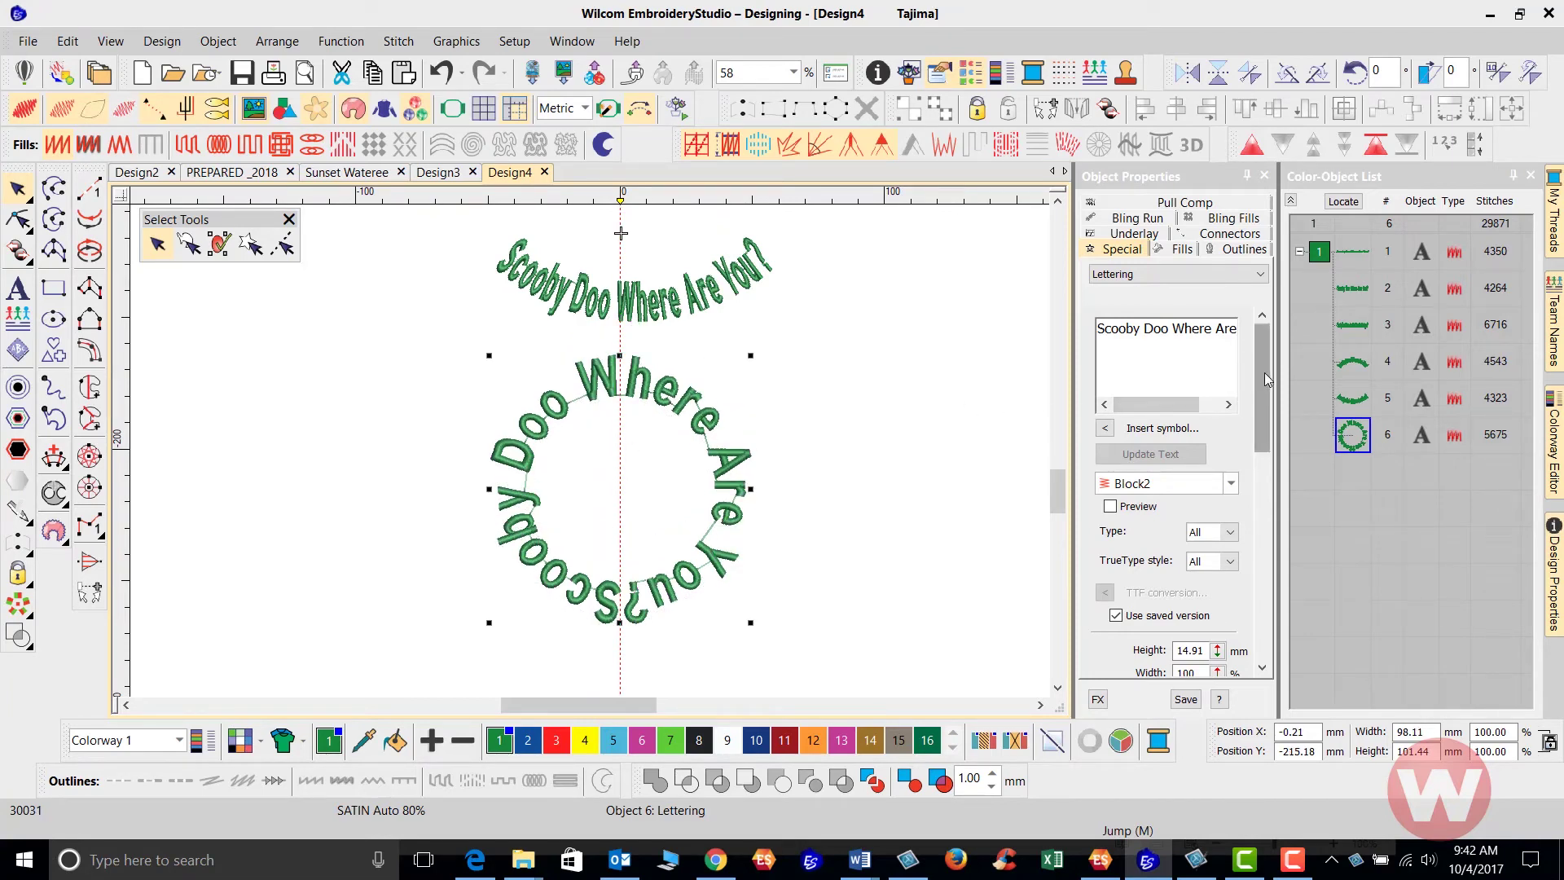
- Set the letter width of the clockwise circle lettering to 58%
left_click_drag(1264, 373, 1270, 560)
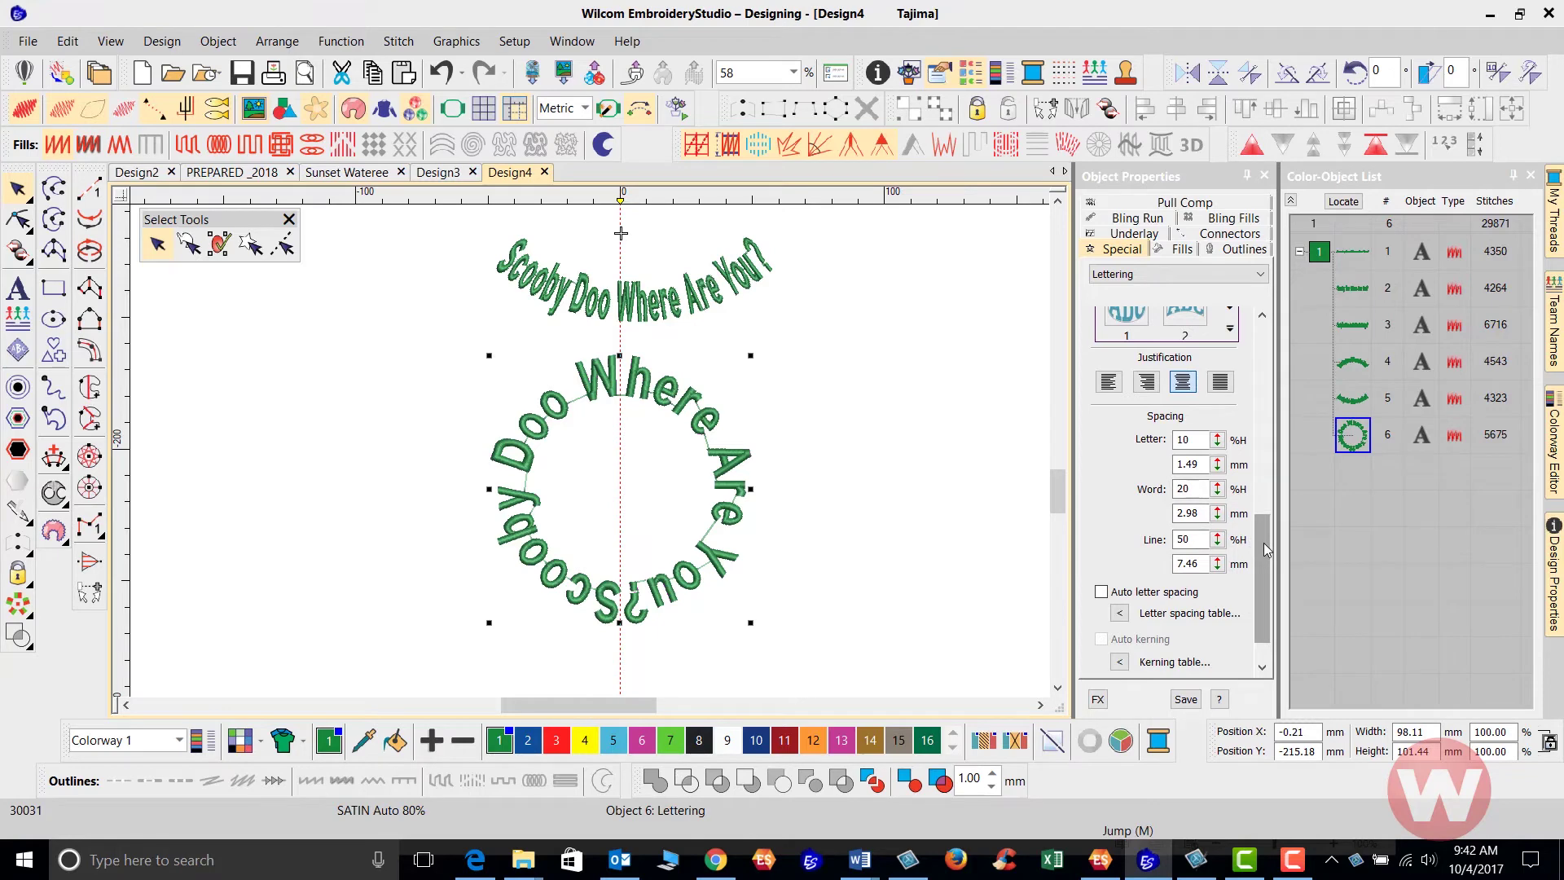
left_click_drag(1267, 550, 1271, 448)
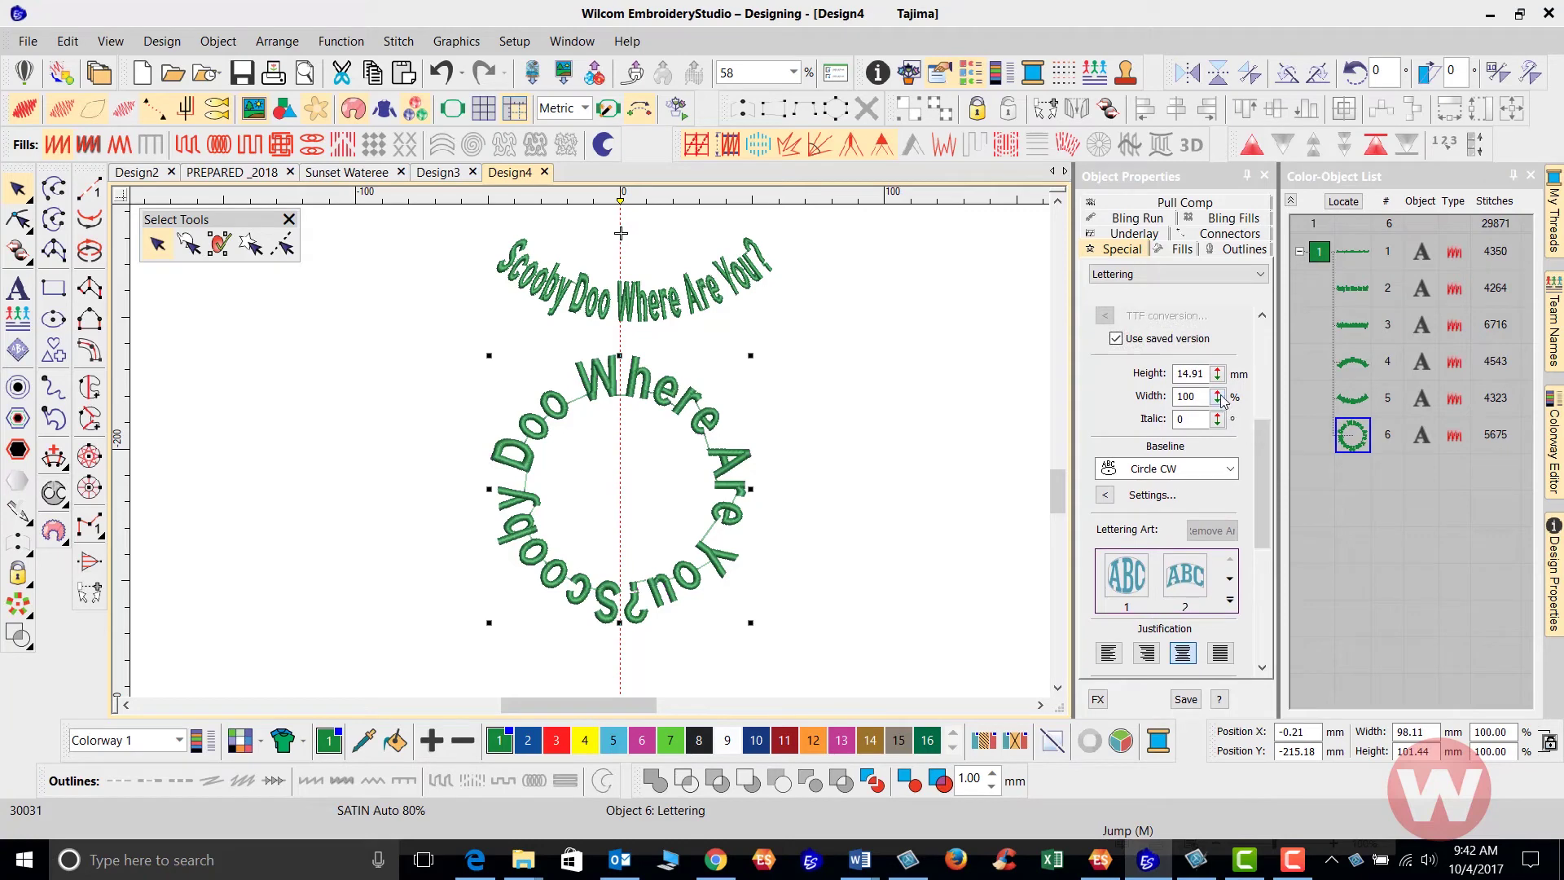
left_click_drag(1217, 396, 1131, 461)
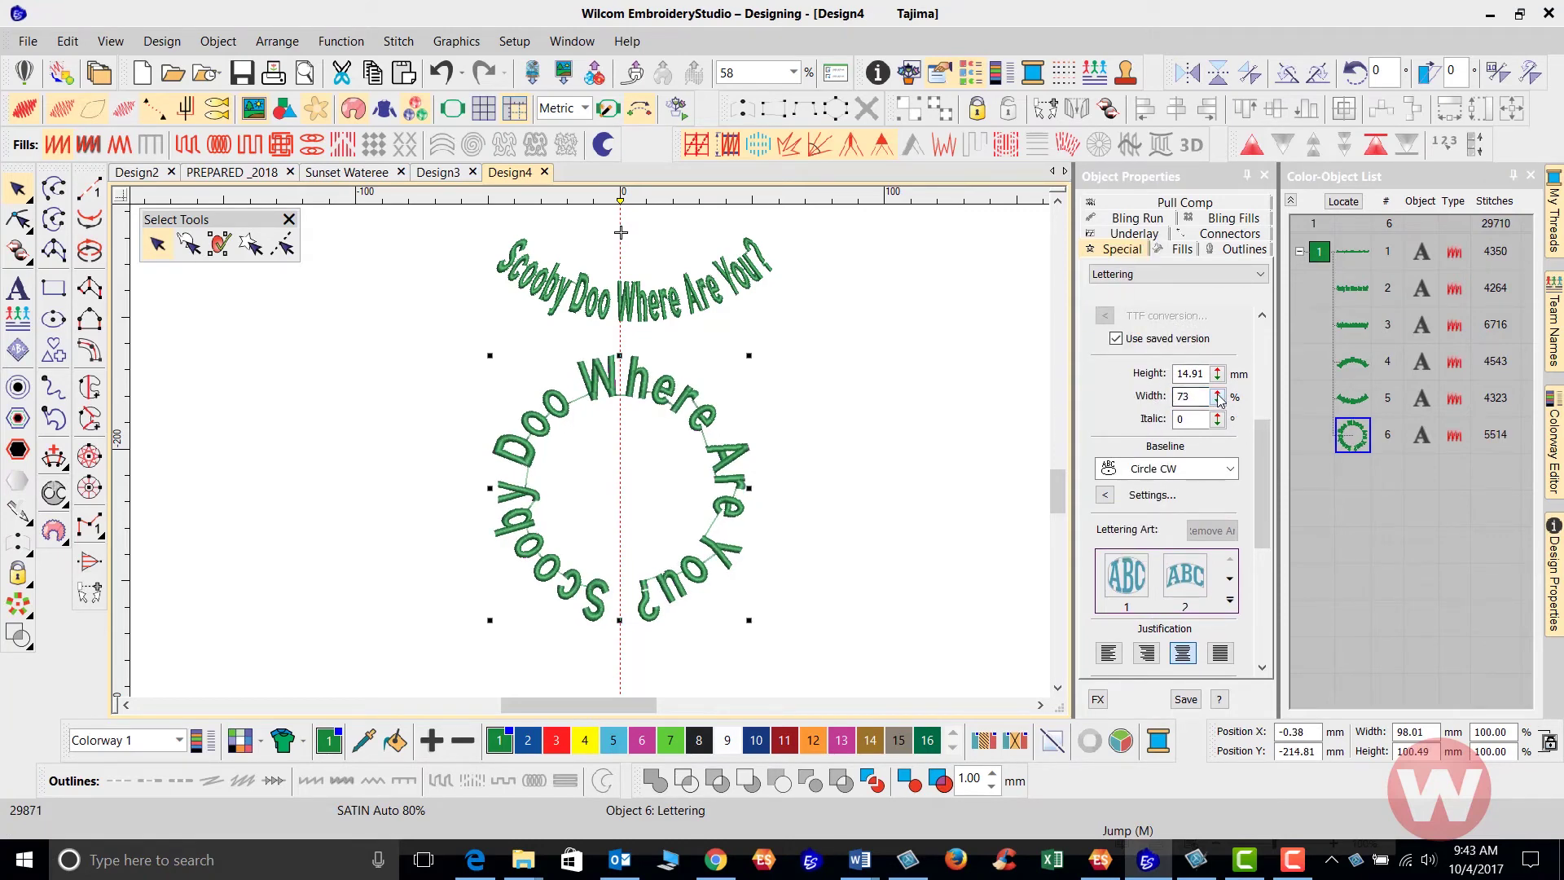
left_click_drag(1217, 397, 1137, 442)
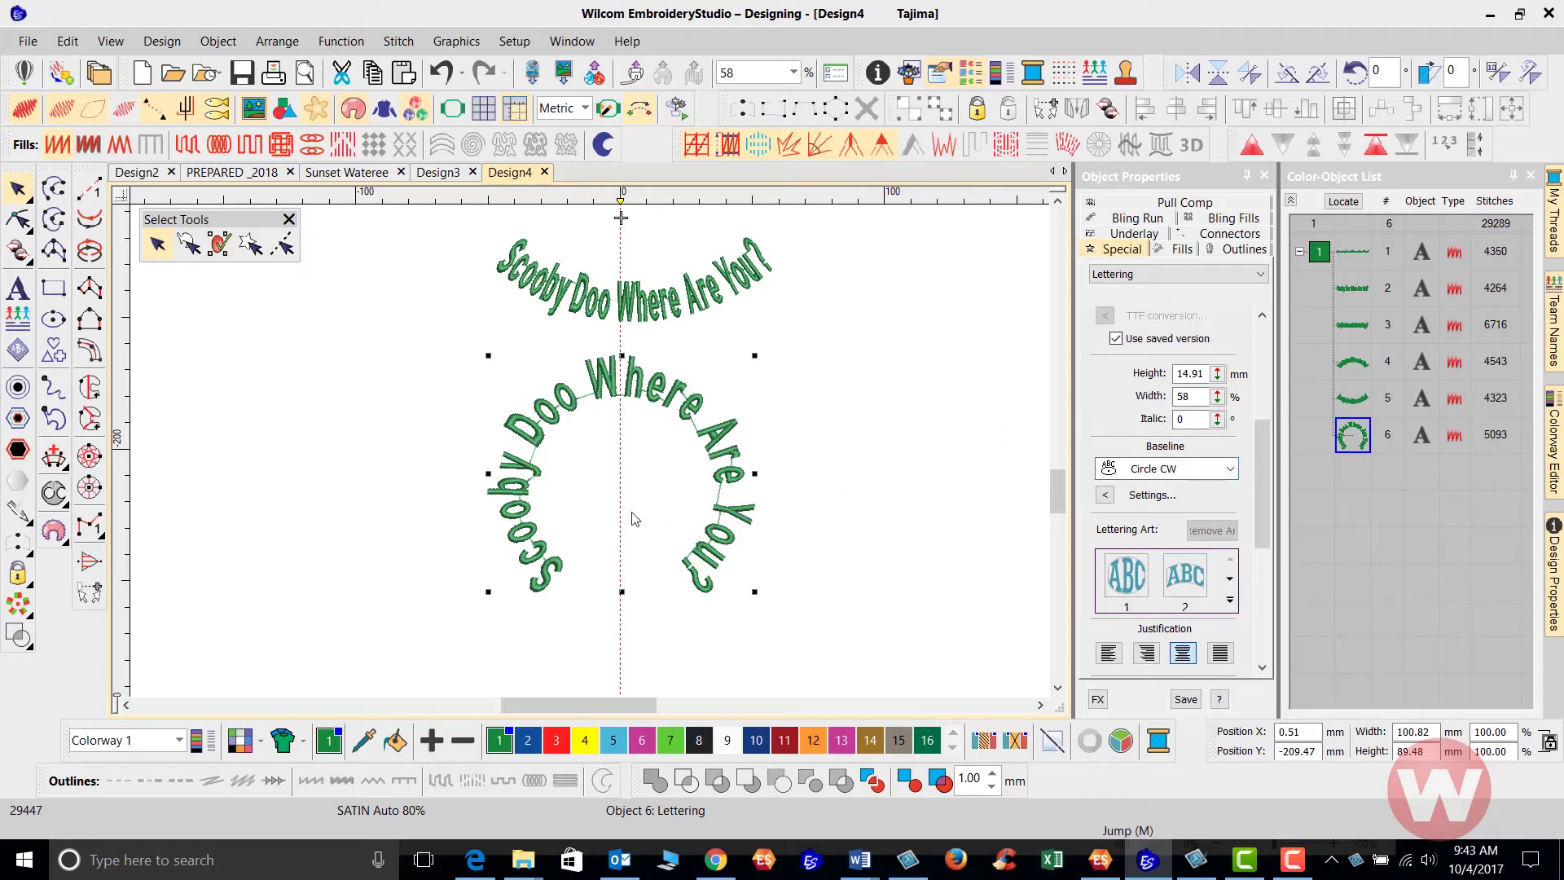
- Prepare another "Scooby Doo Where Are You?" lettering with the Circle CCW baseline
left_click_drag(1059, 492, 1060, 523)
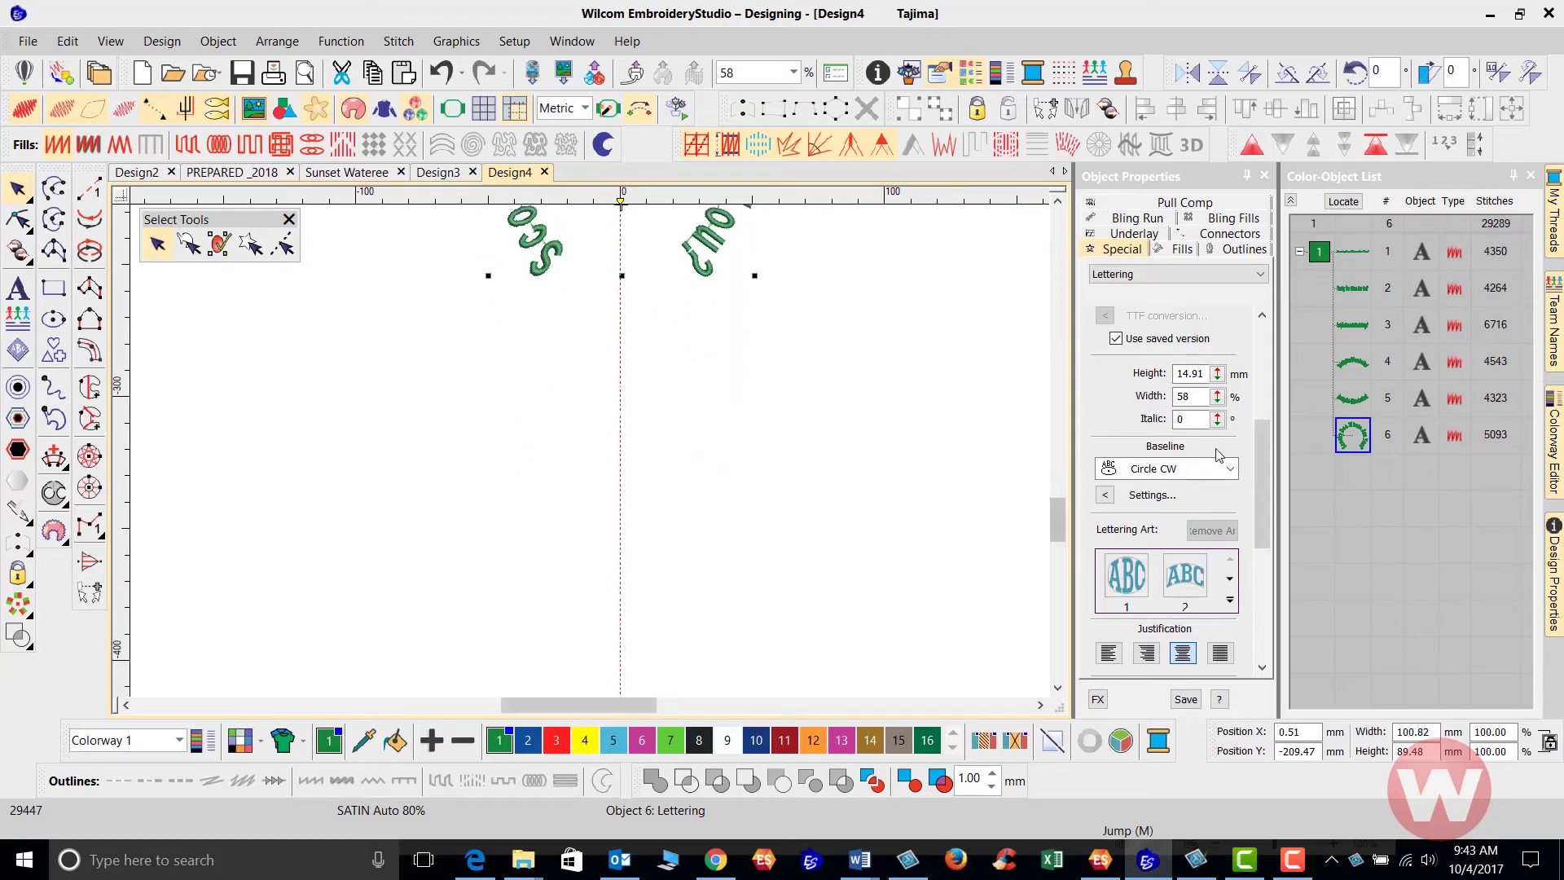
left_click_drag(1268, 479, 1270, 370)
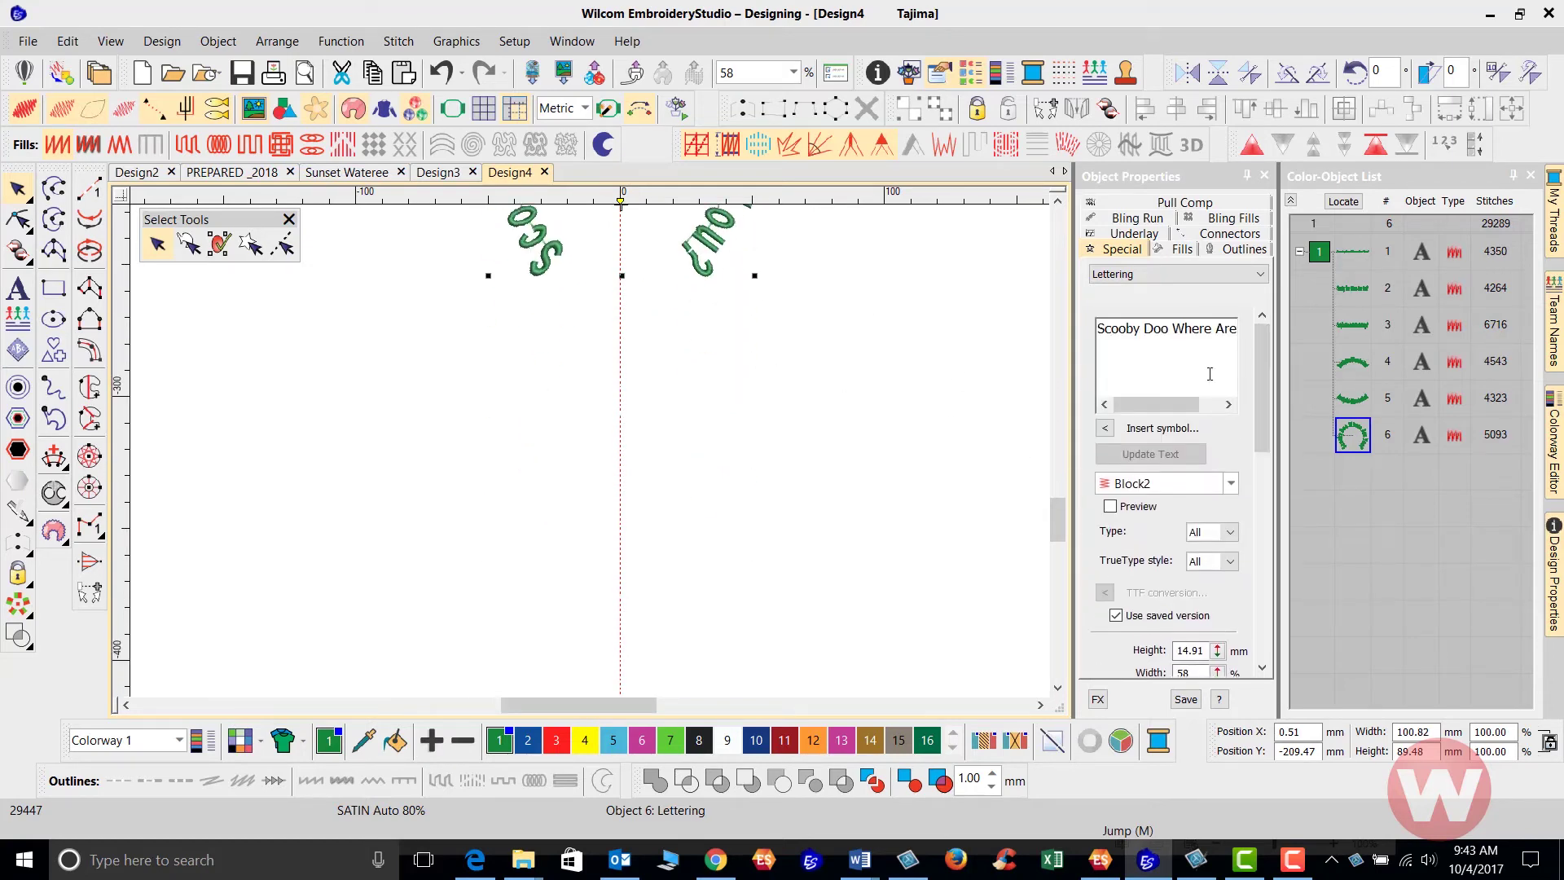
left_click(961, 403)
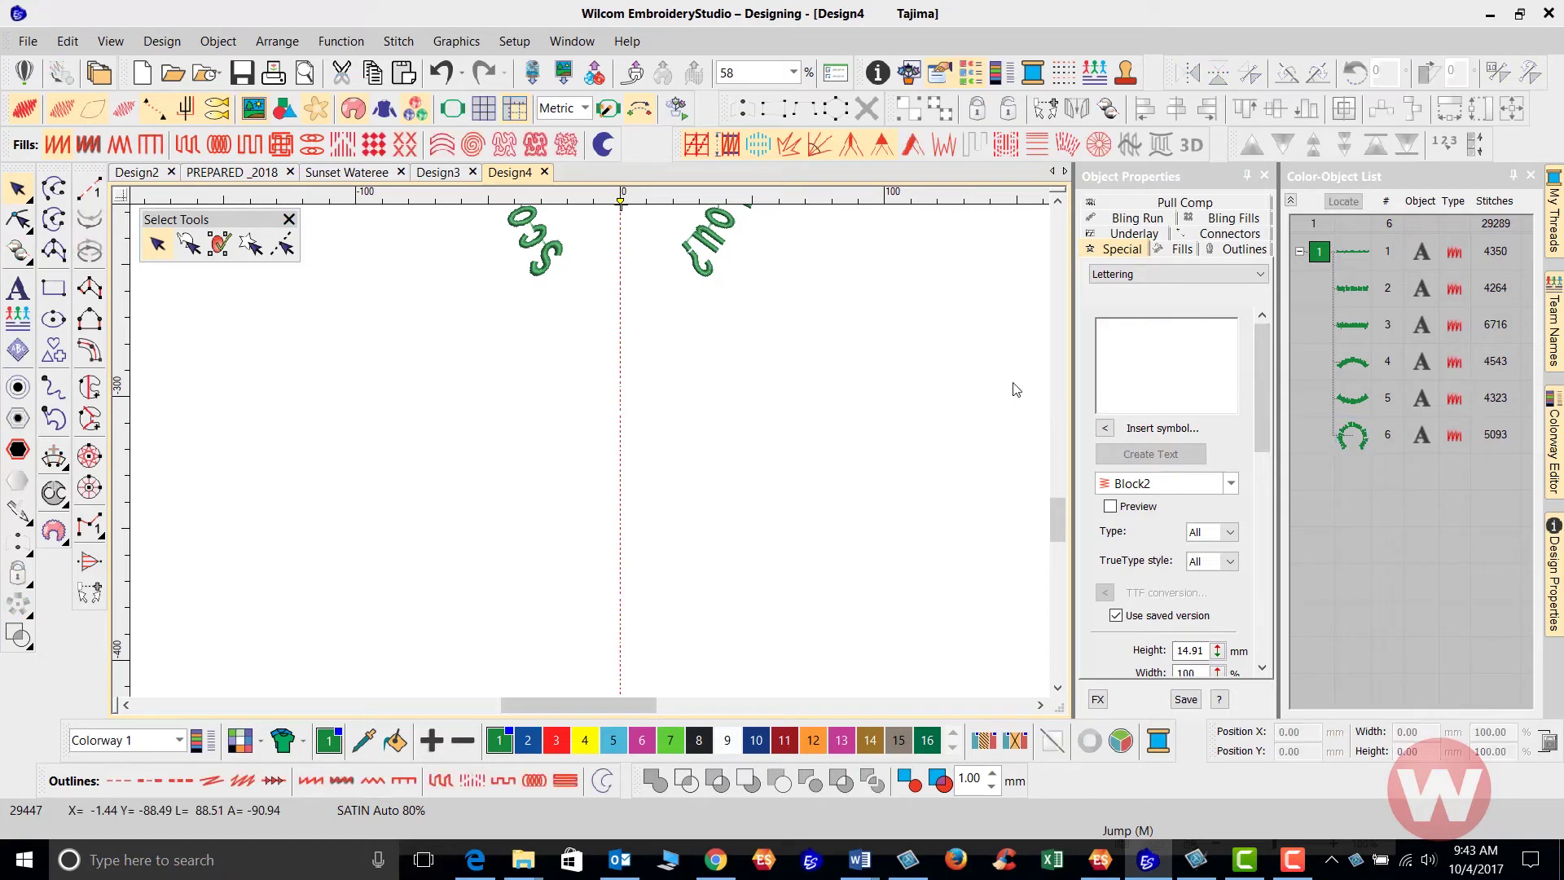
left_click(1117, 323)
key("ctrl+v")
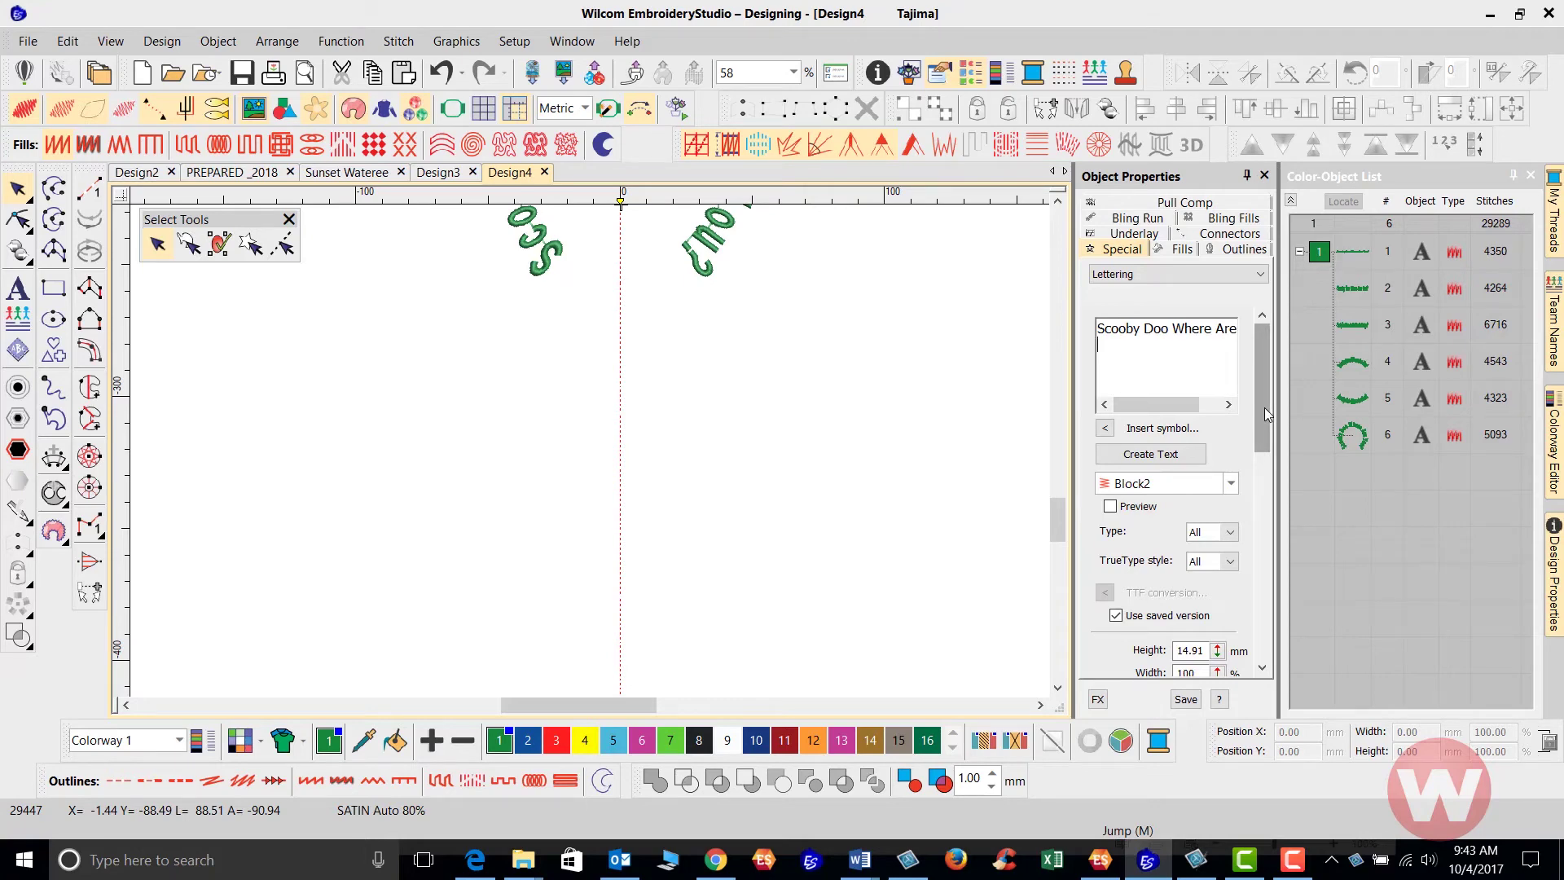
left_click_drag(1264, 407, 1266, 510)
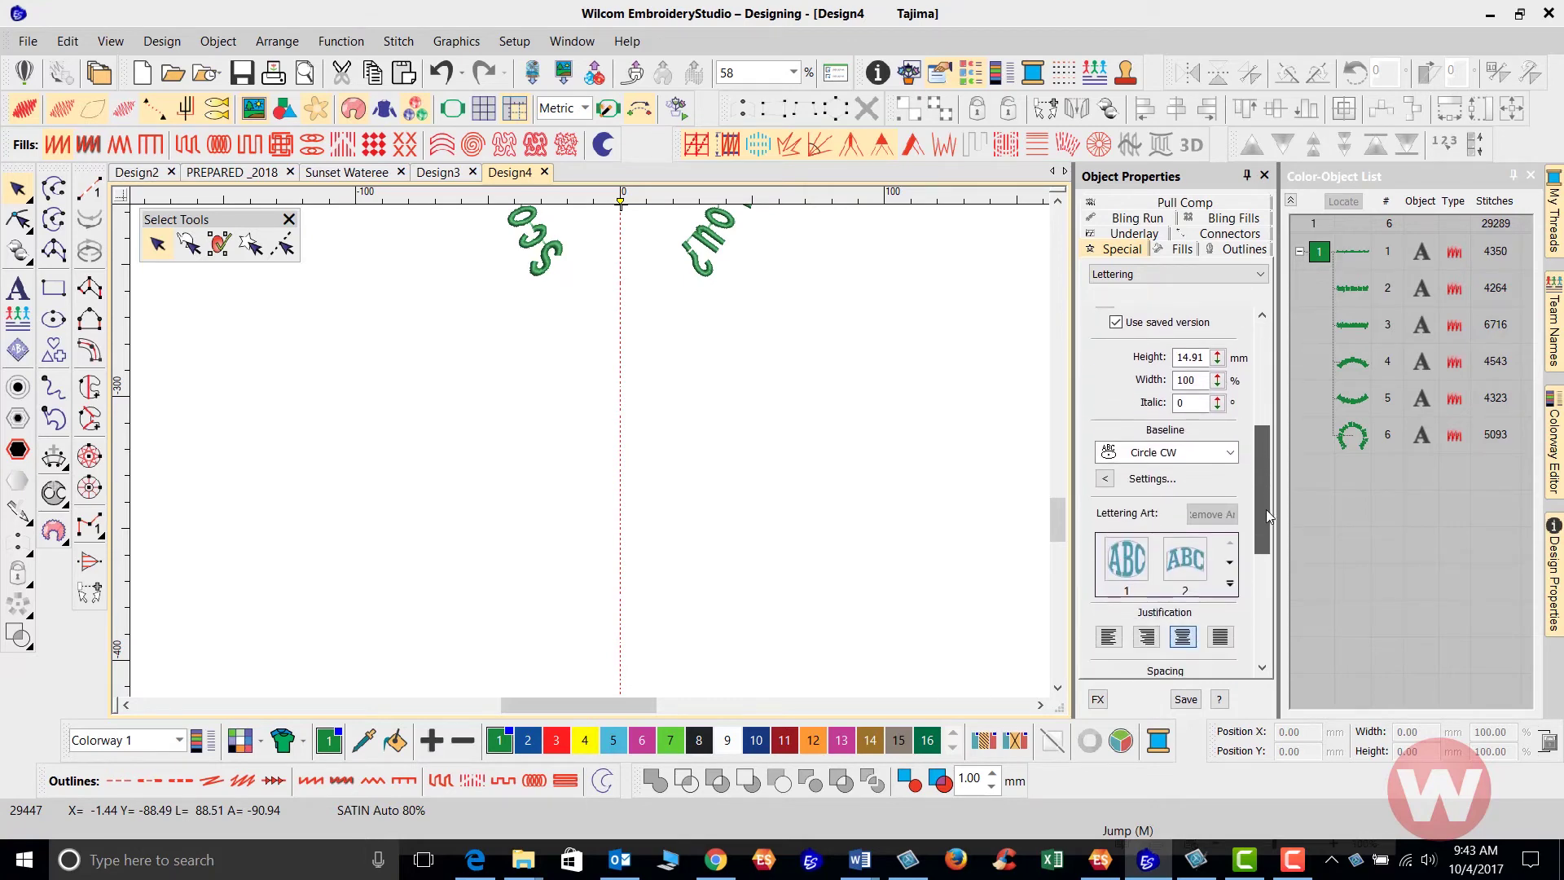
left_click(1230, 452)
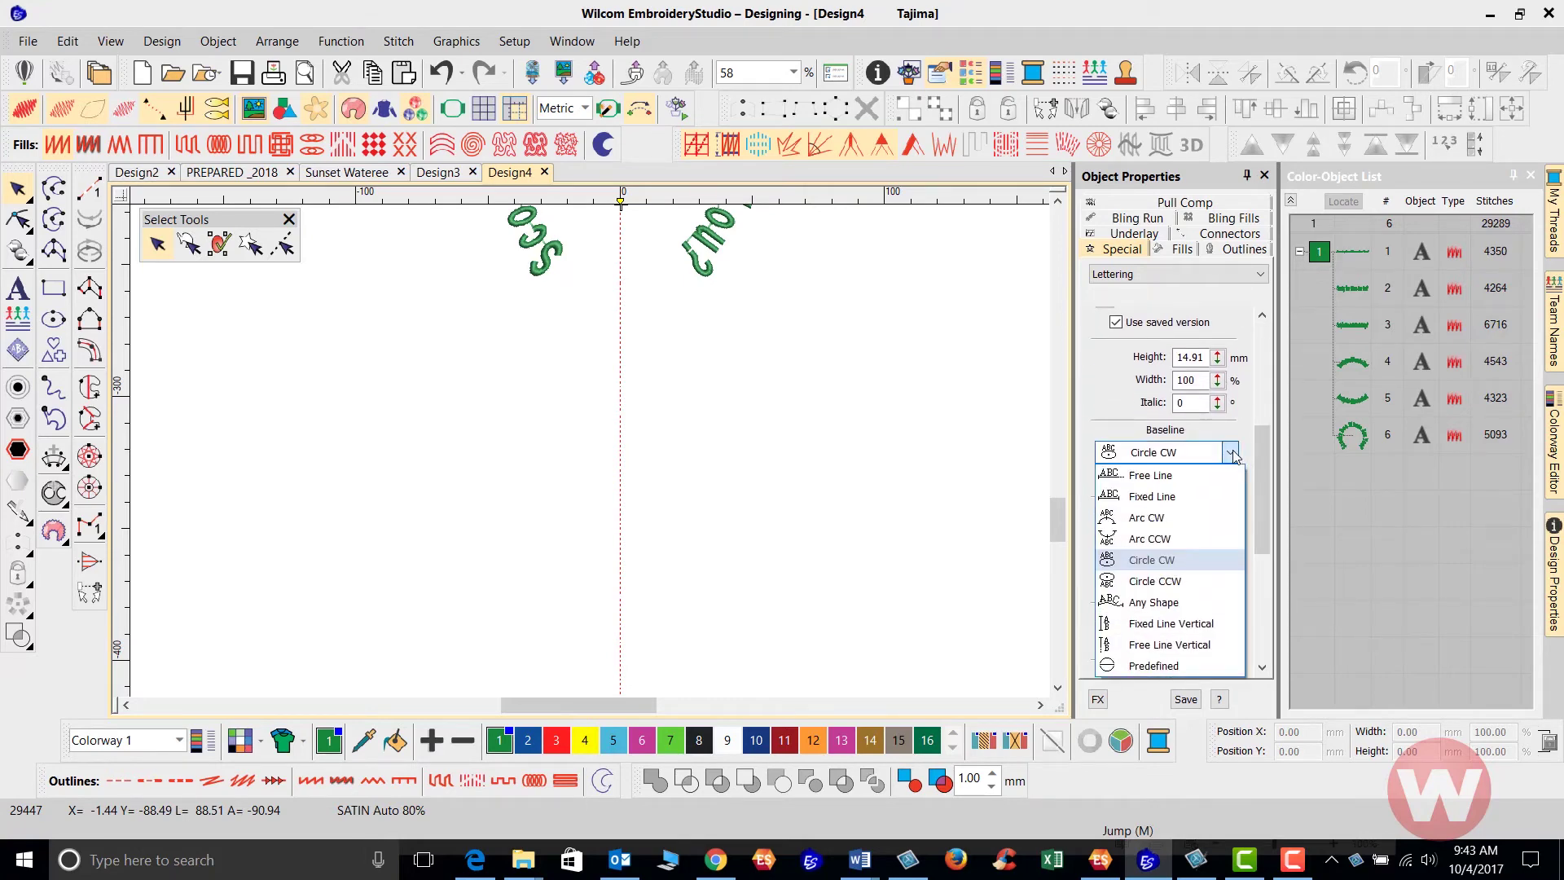
left_click(1198, 580)
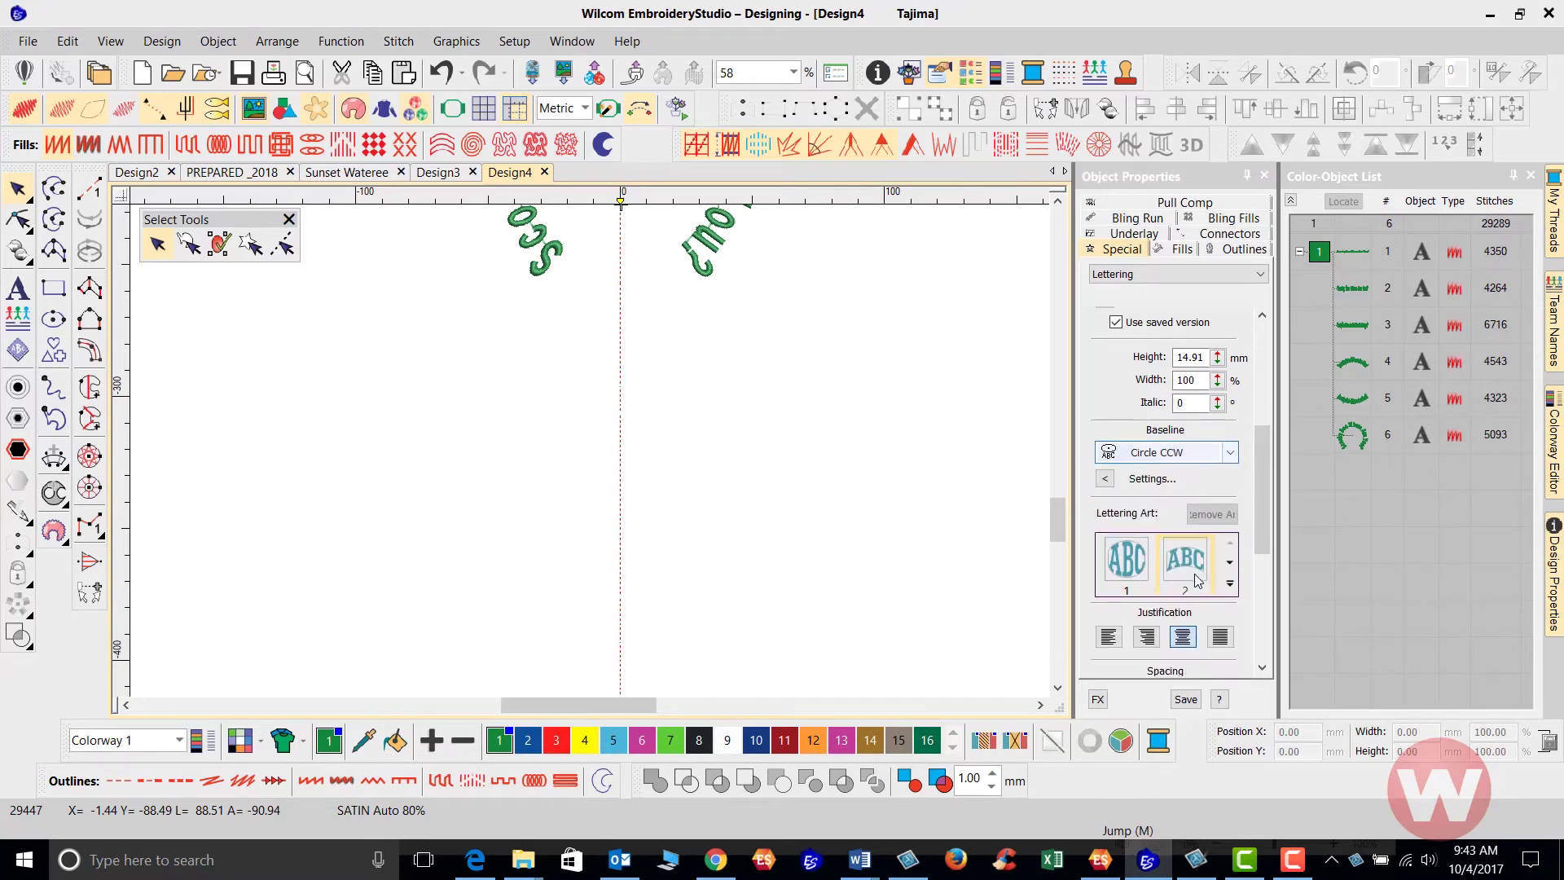
- Create the counter-clockwise lettering on an oval about 142 mm wide, centered on the vertical centerline below the circle lettering
left_click_drag(1264, 489, 1269, 365)
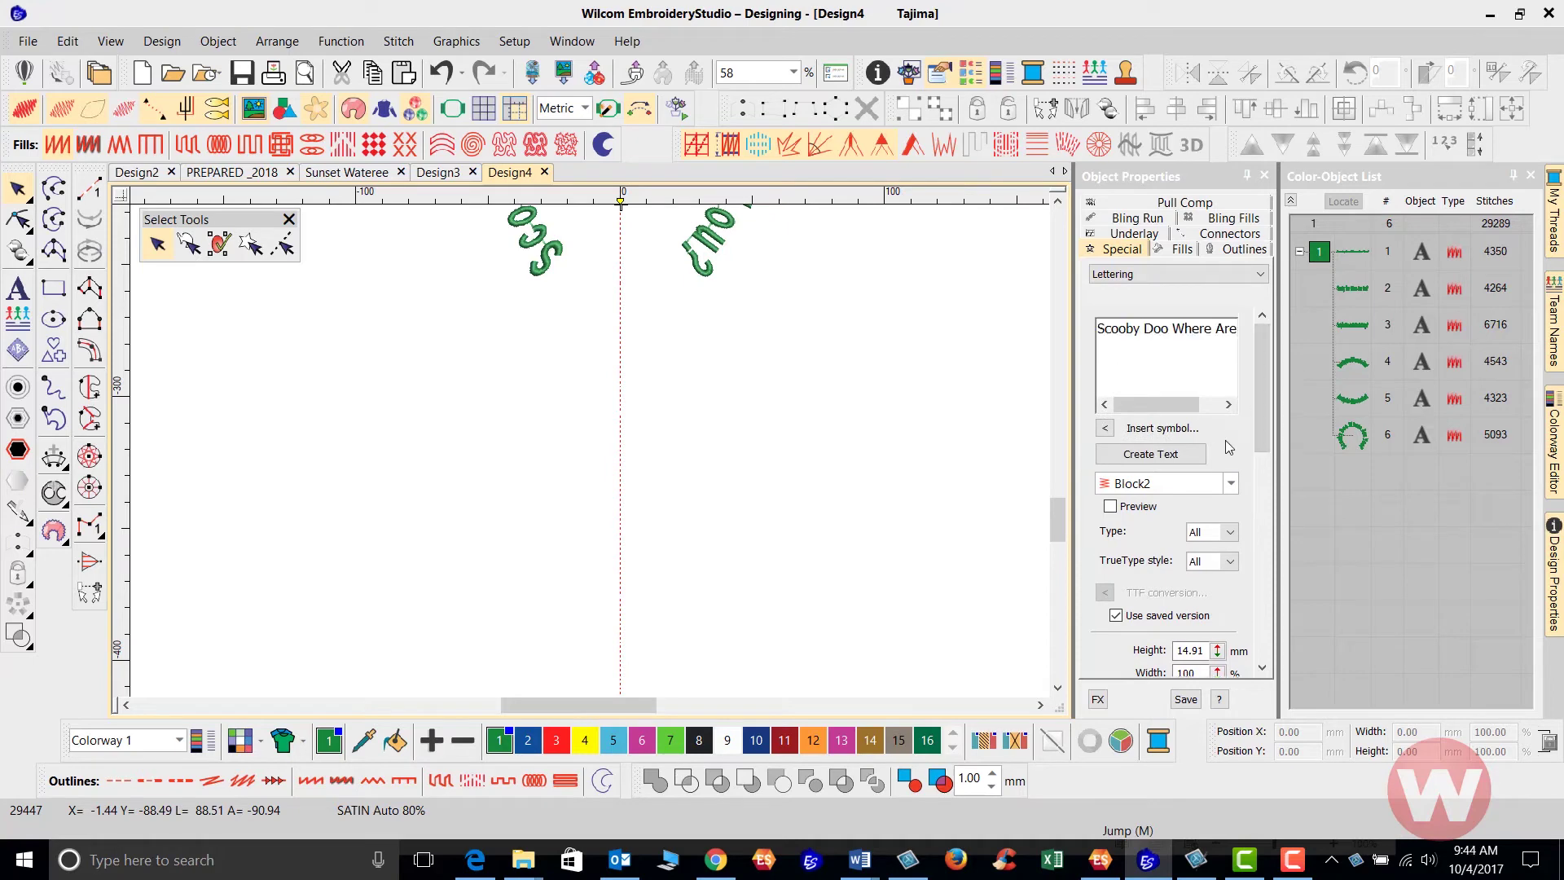
left_click(1191, 462)
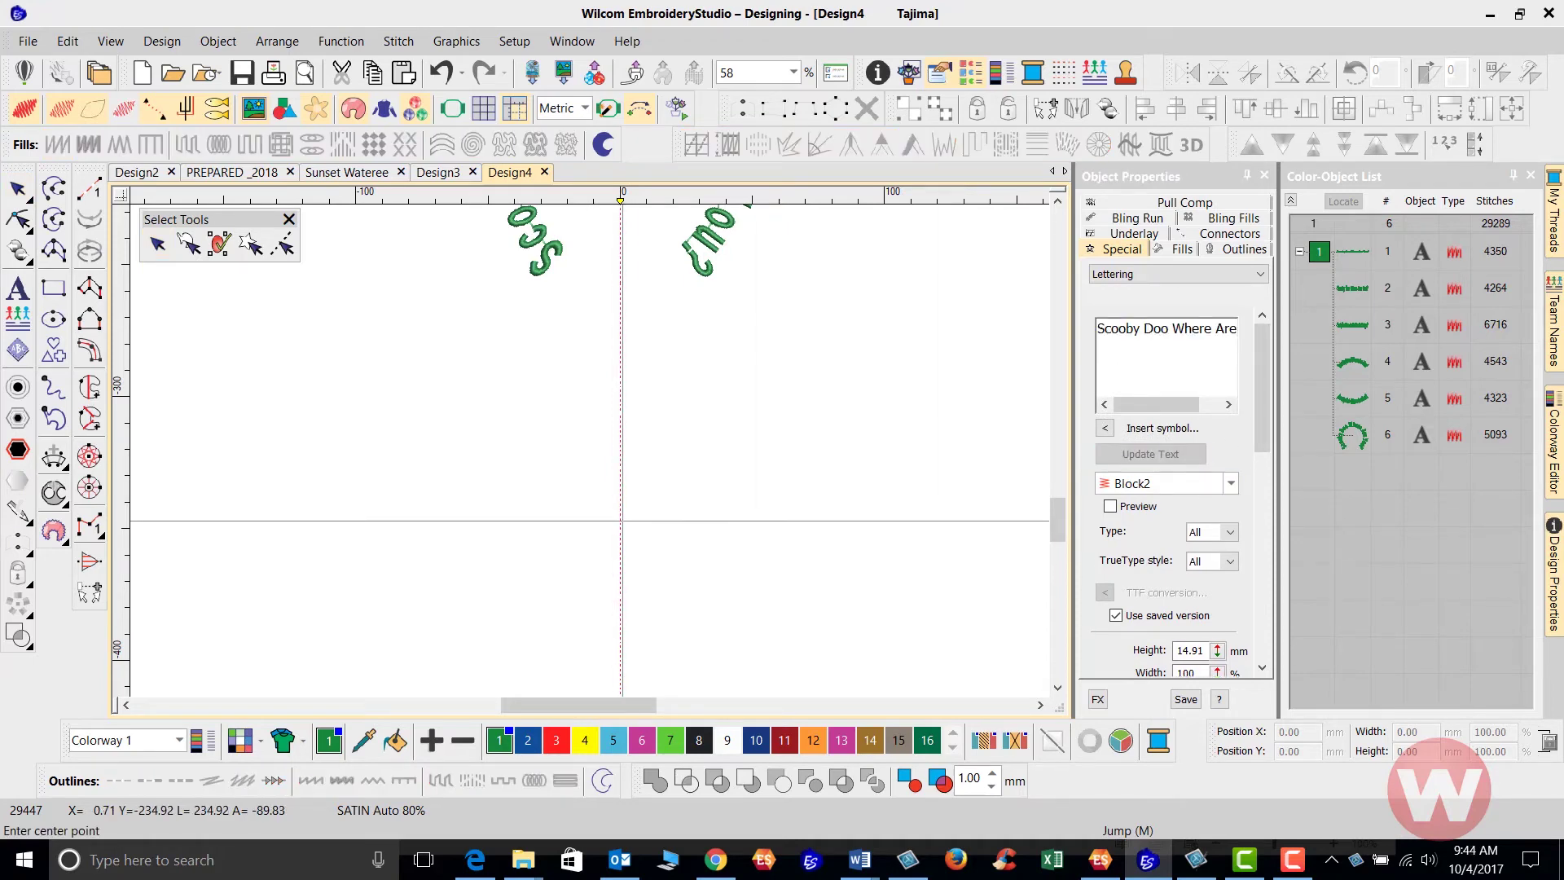
left_click(621, 521)
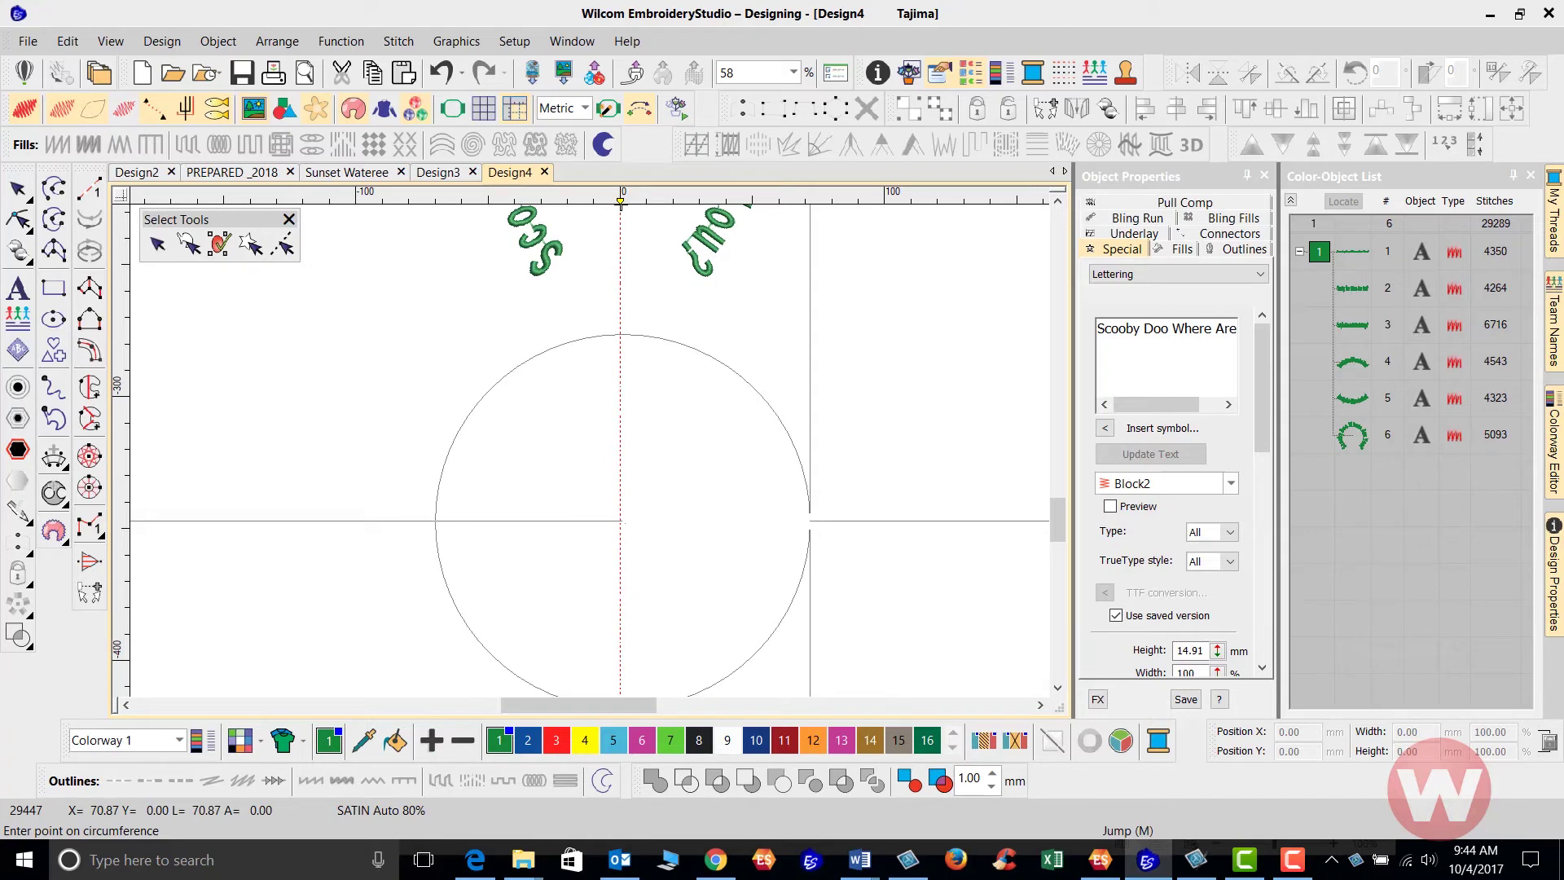
left_click(810, 521)
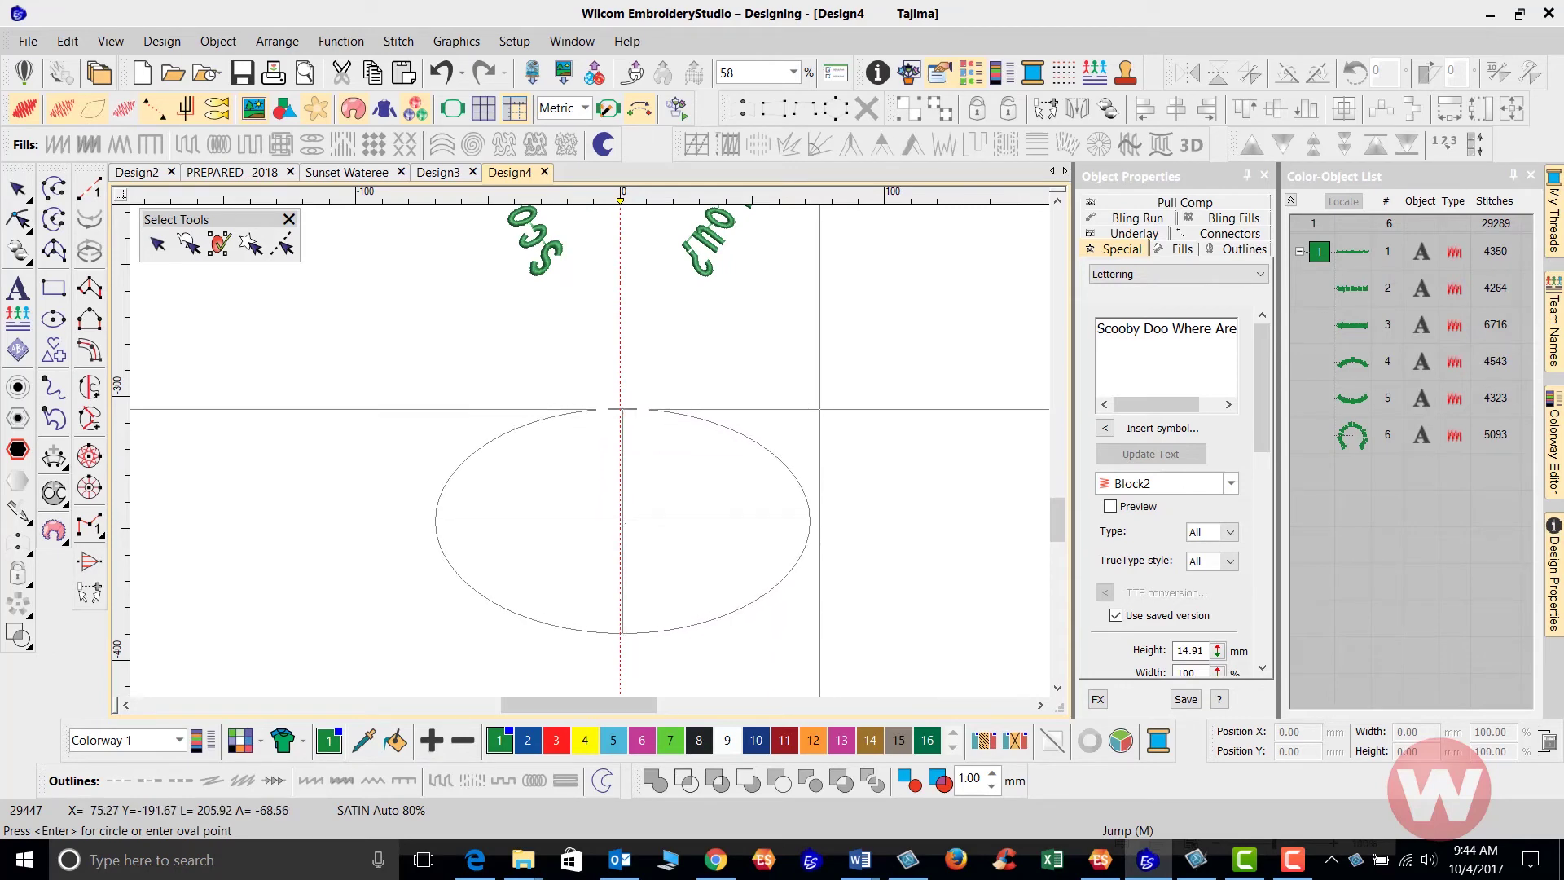
left_click(727, 415)
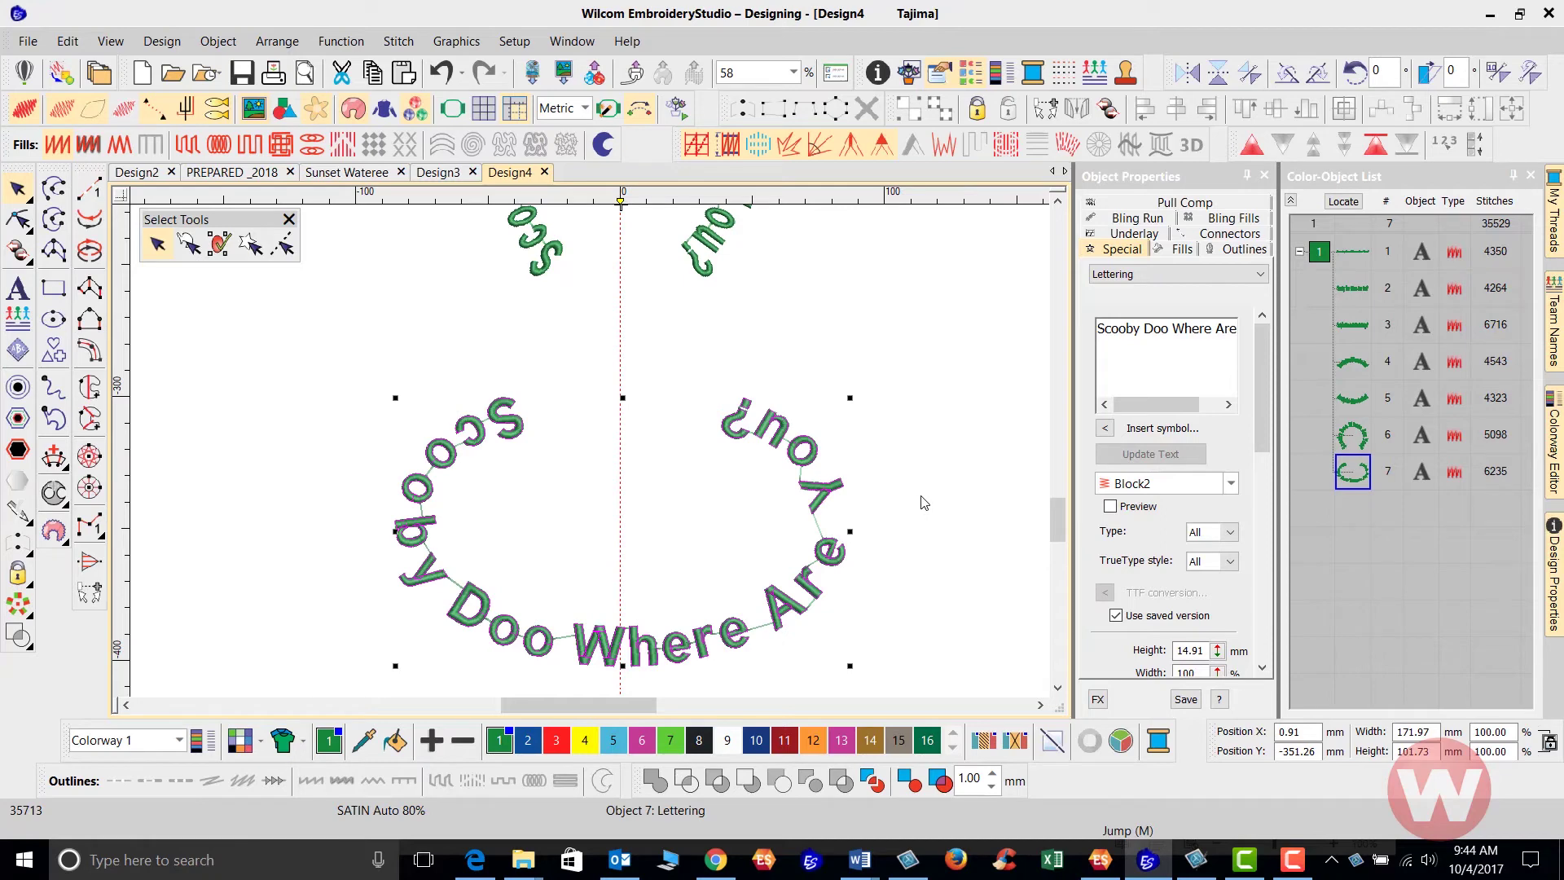
- Set the word spacing of the oval lettering to 0%
left_click_drag(1260, 365, 1295, 541)
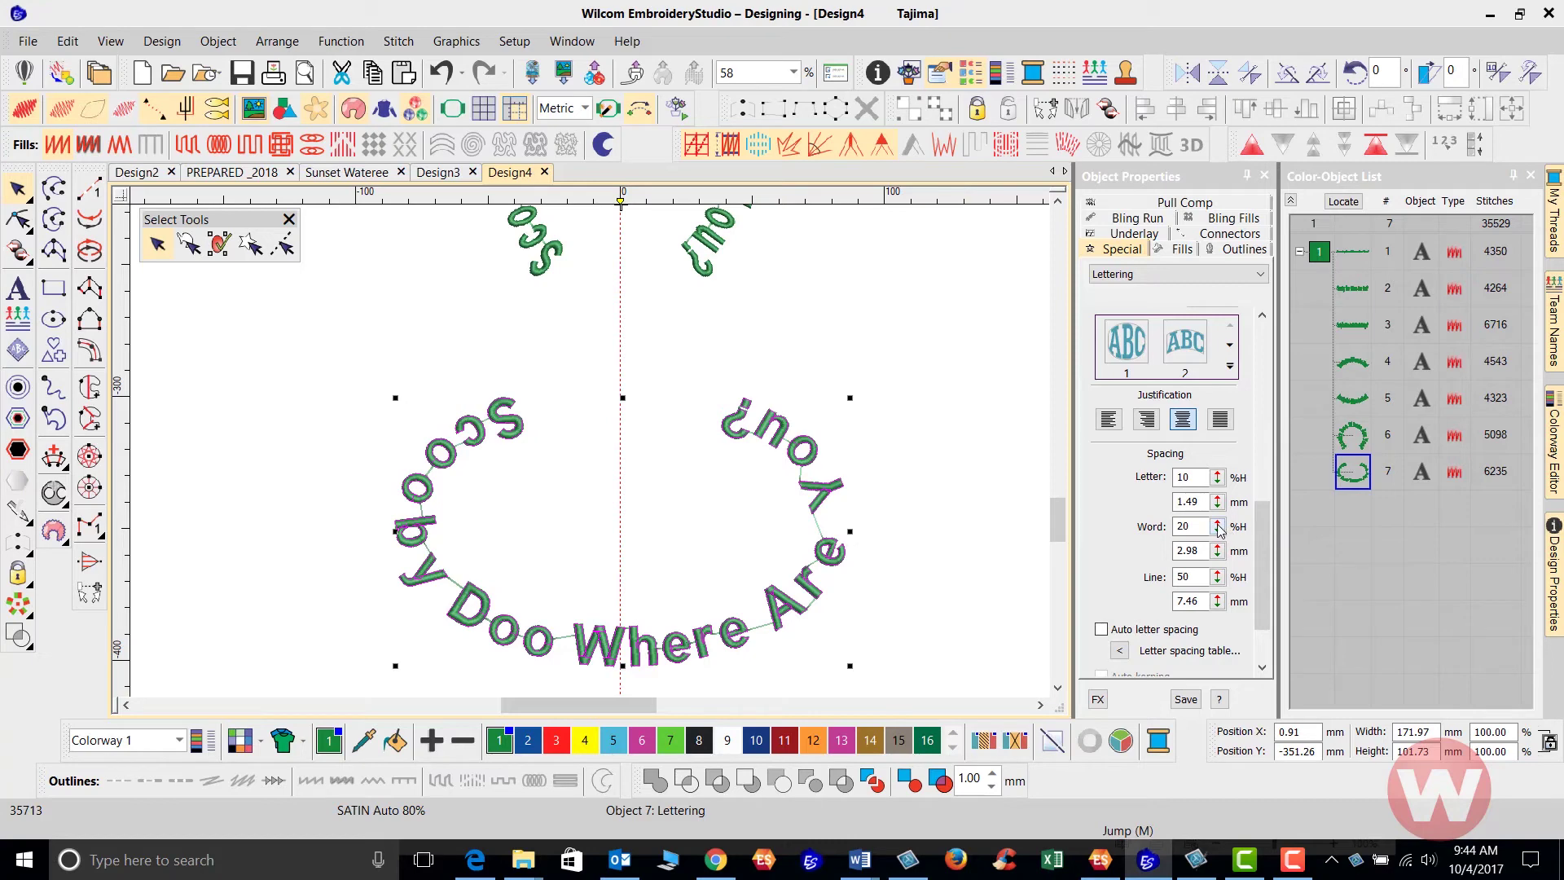
left_click_drag(1220, 528, 1132, 575)
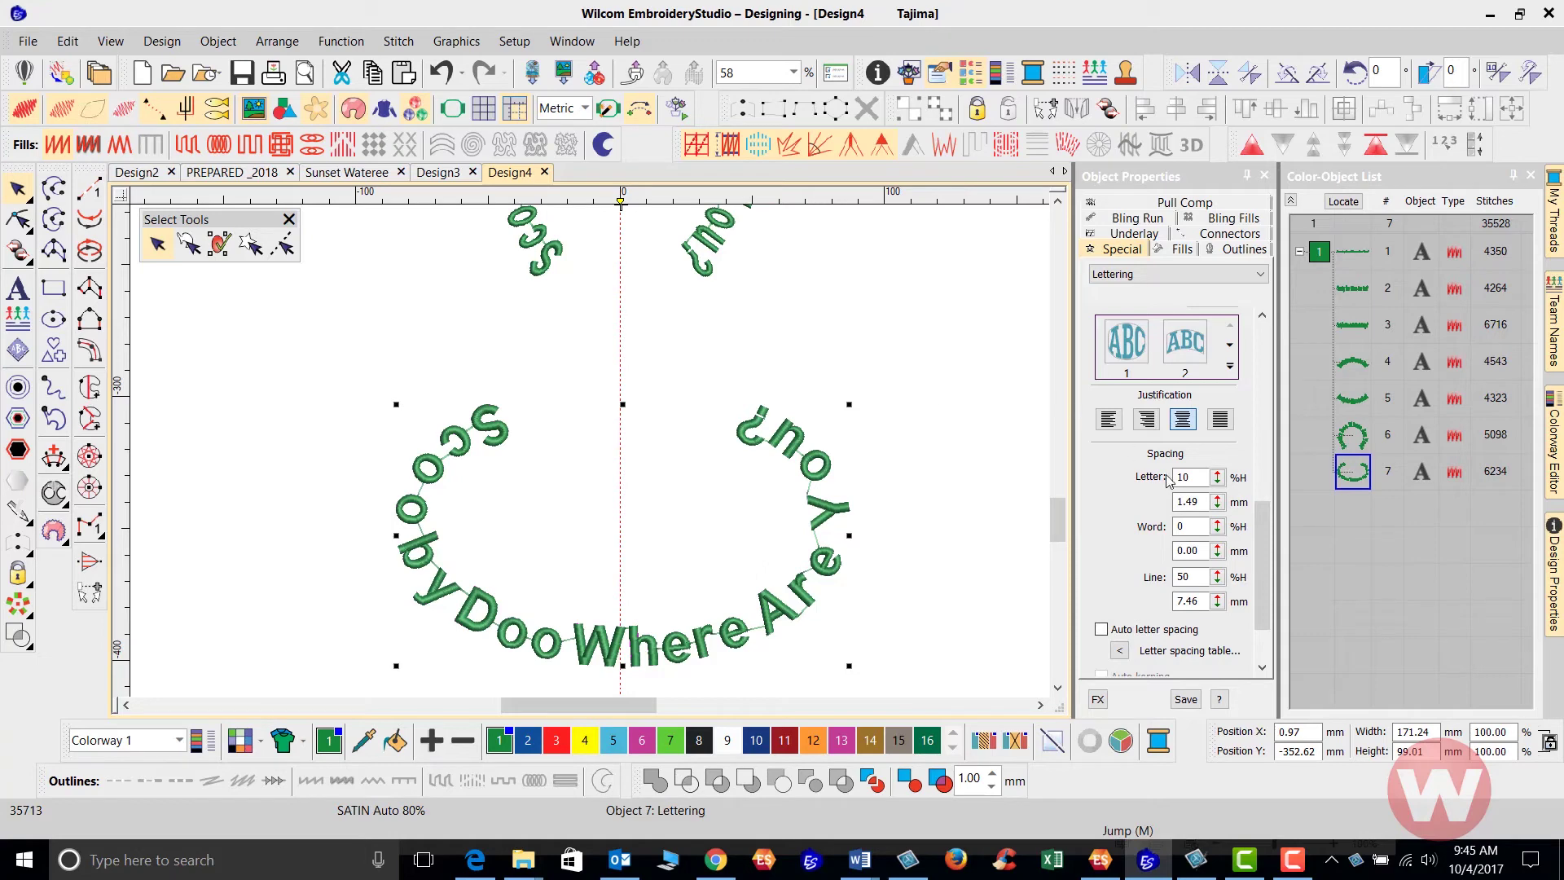
left_click_drag(1263, 539, 1266, 474)
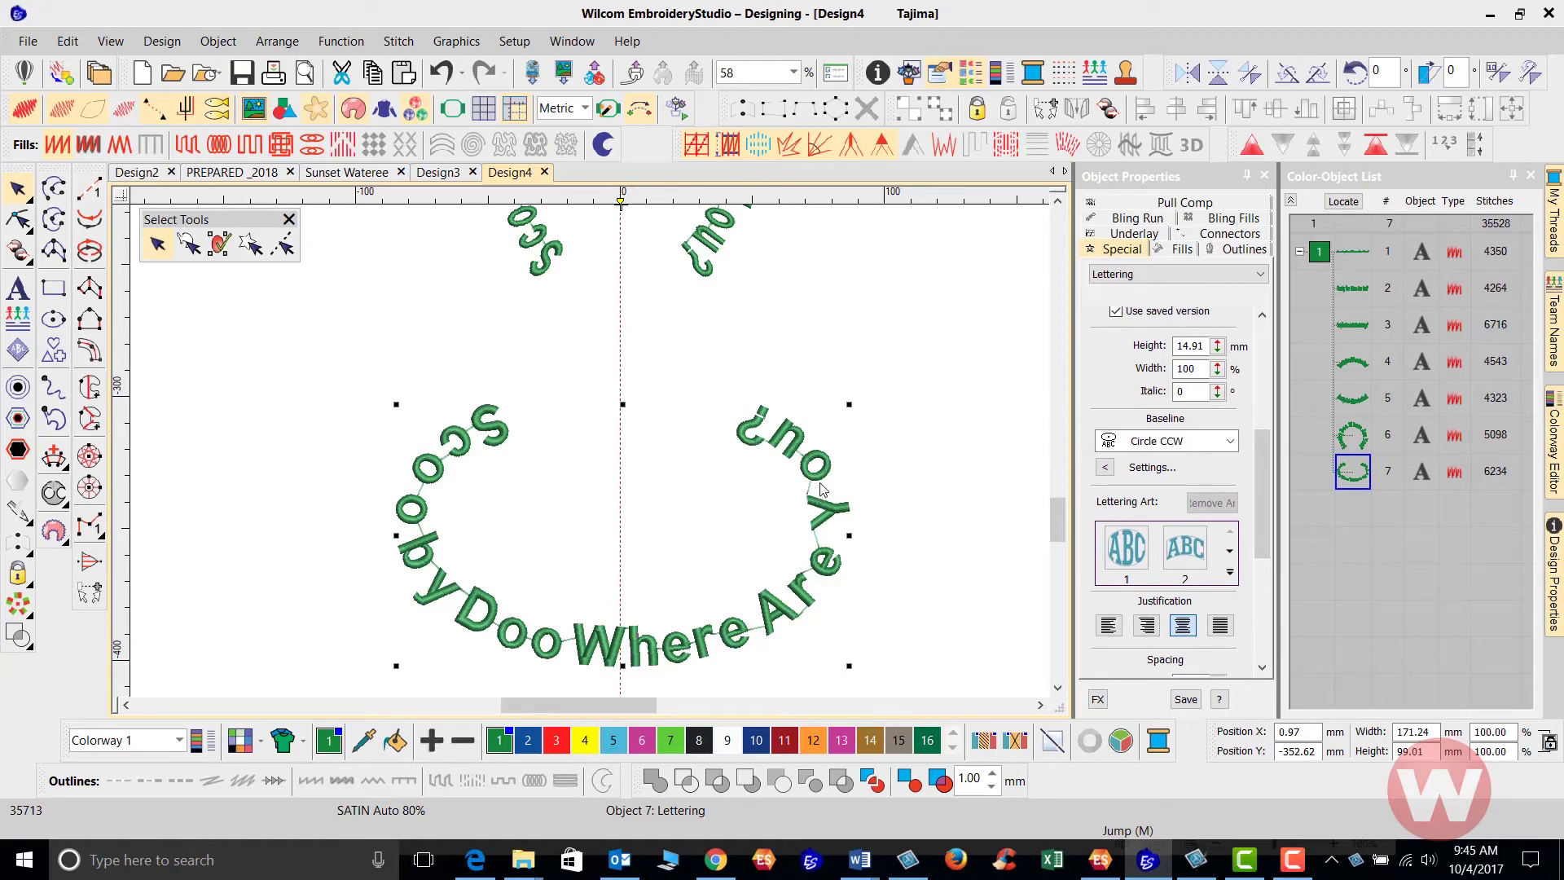
left_click(1232, 442)
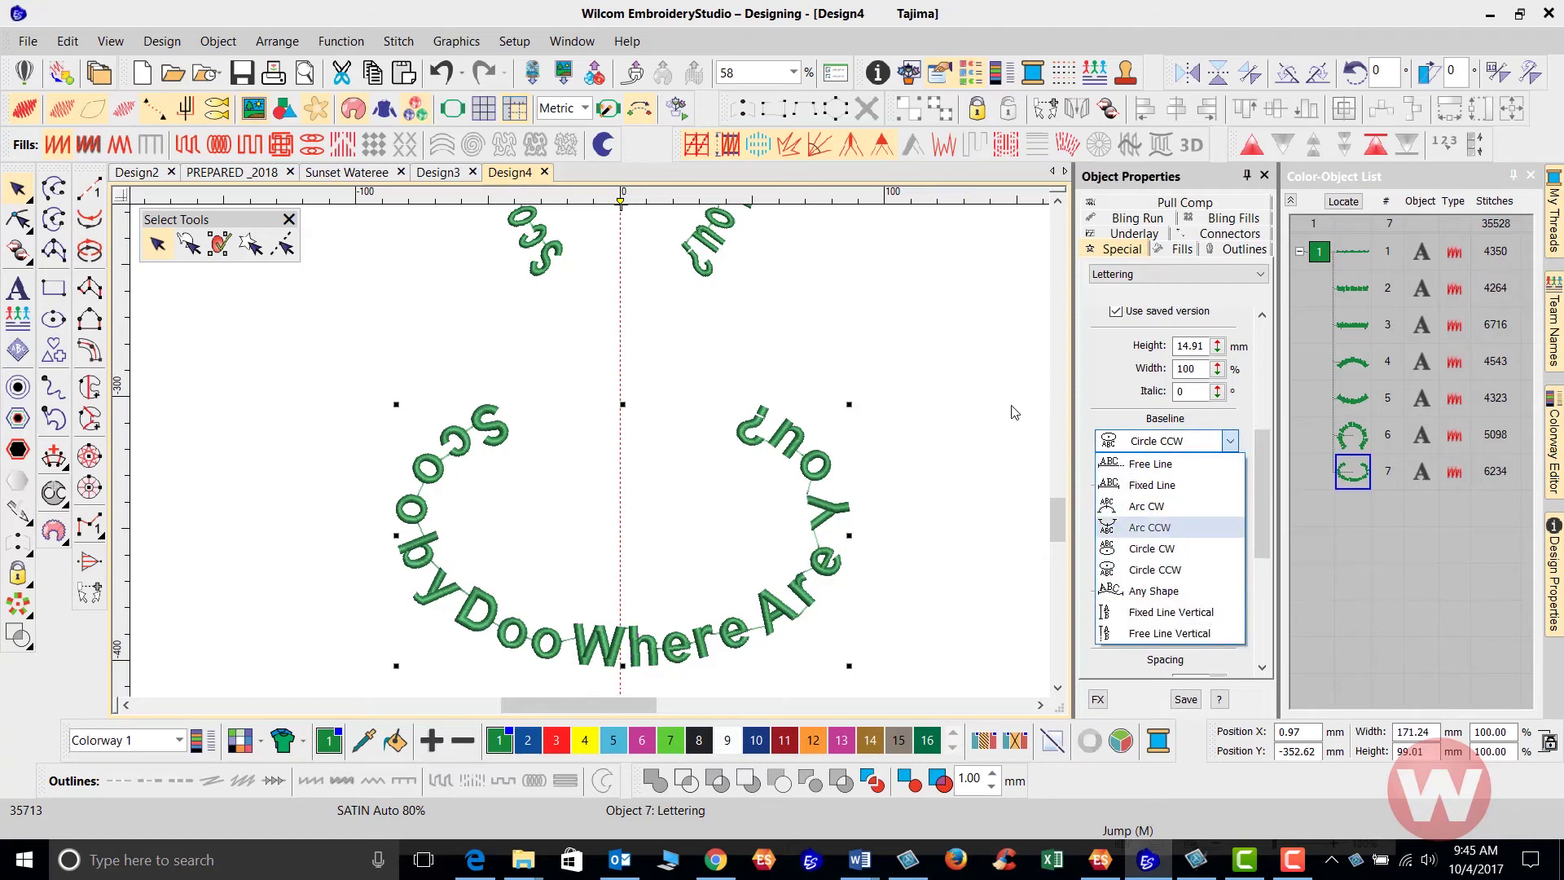
left_click(1267, 482)
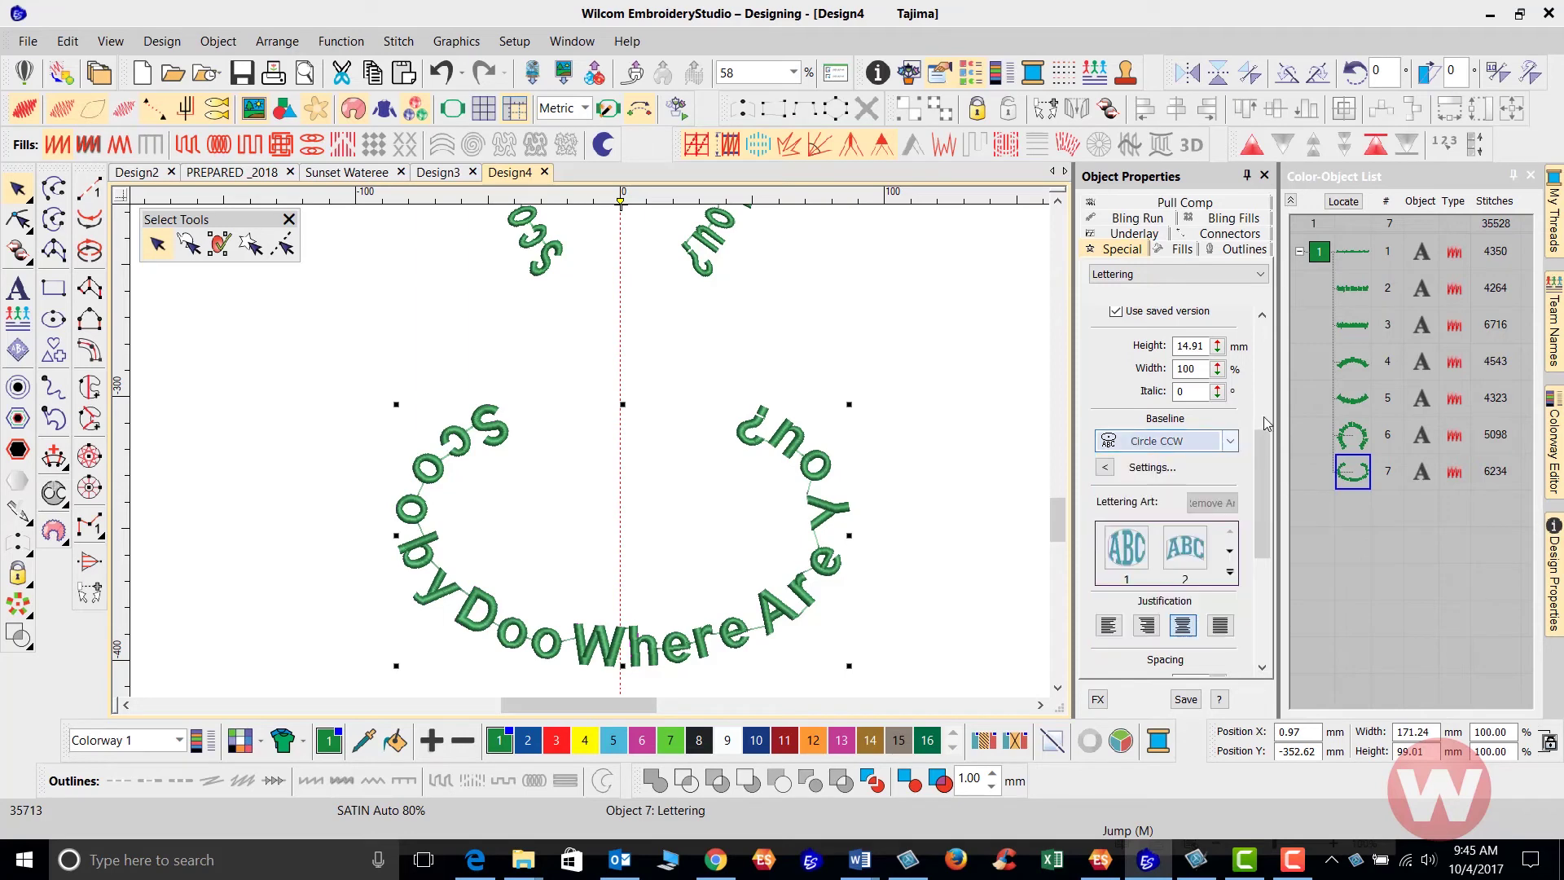
- Prepare another "Scooby Doo Where Are You?" lettering below the oval one, using the Any Shape baseline
left_click(952, 514)
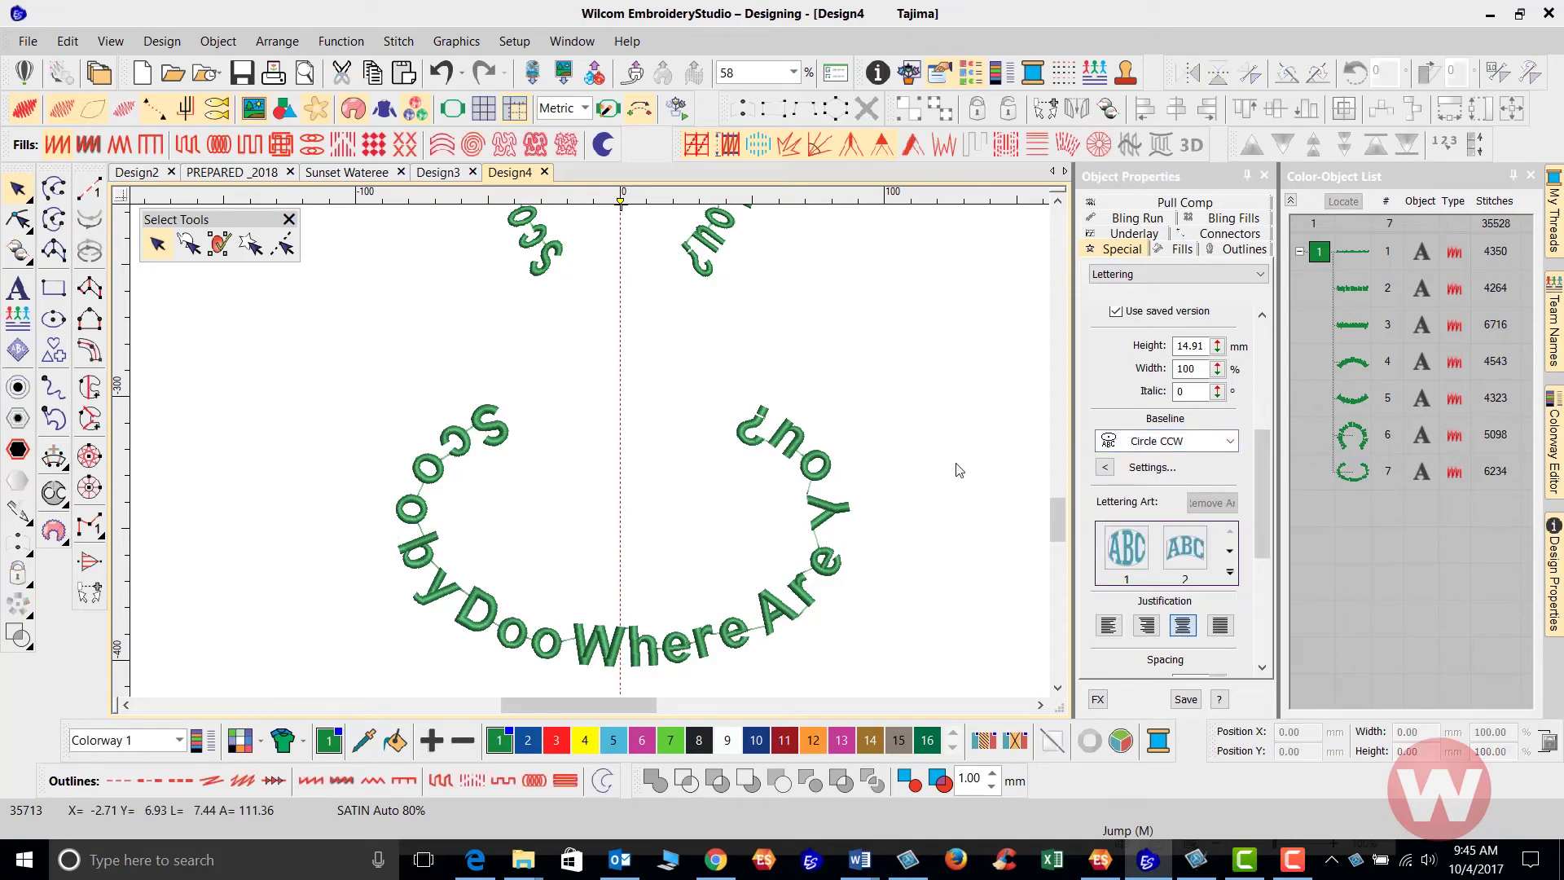
left_click_drag(1052, 515, 1054, 545)
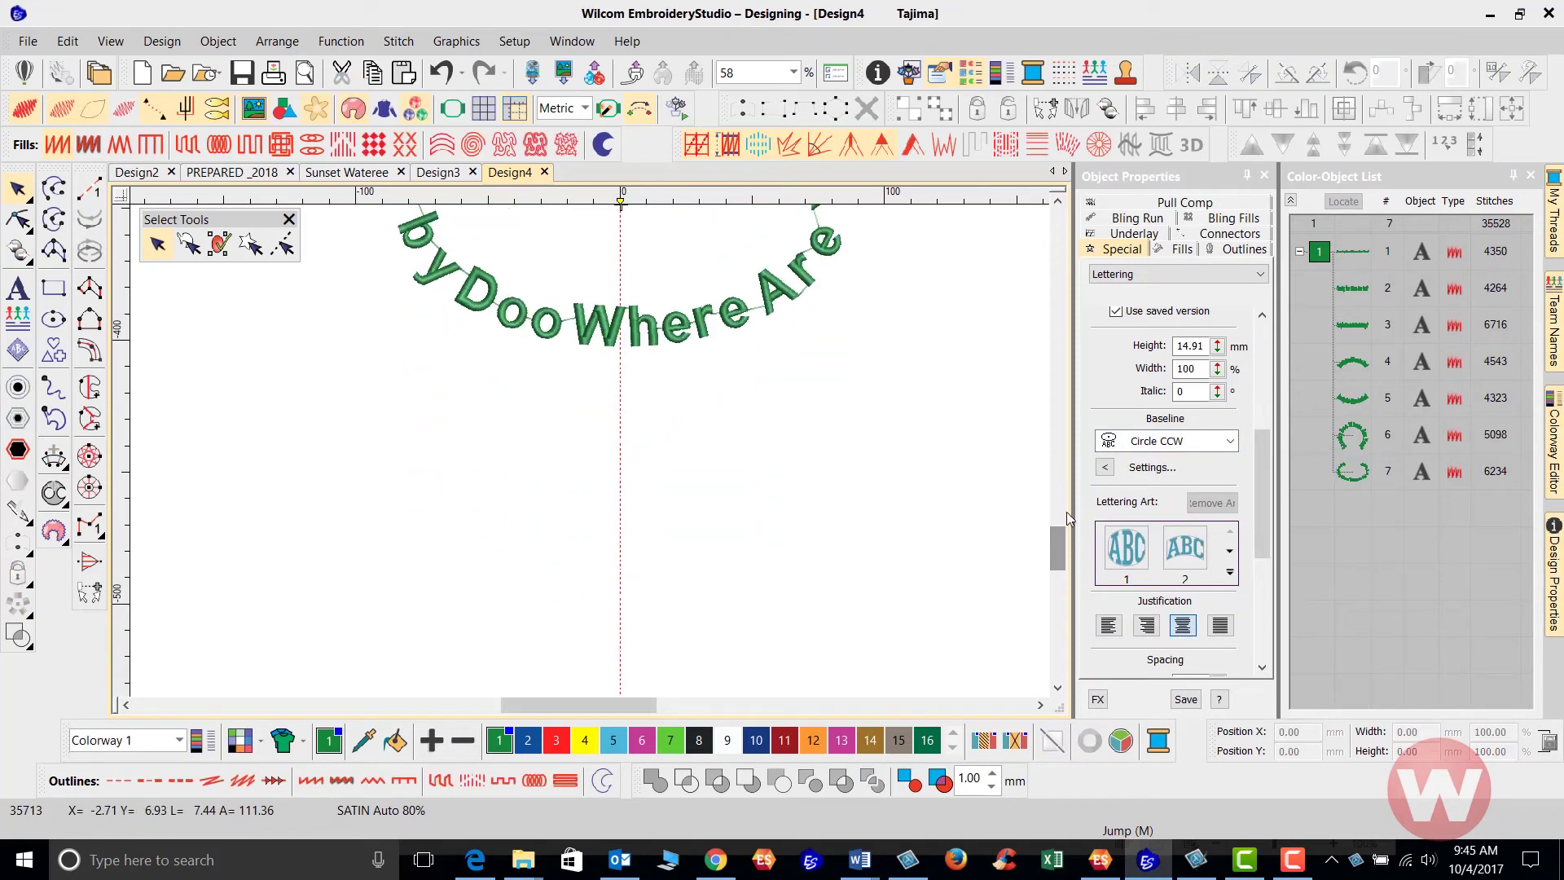
left_click_drag(1259, 457, 1263, 338)
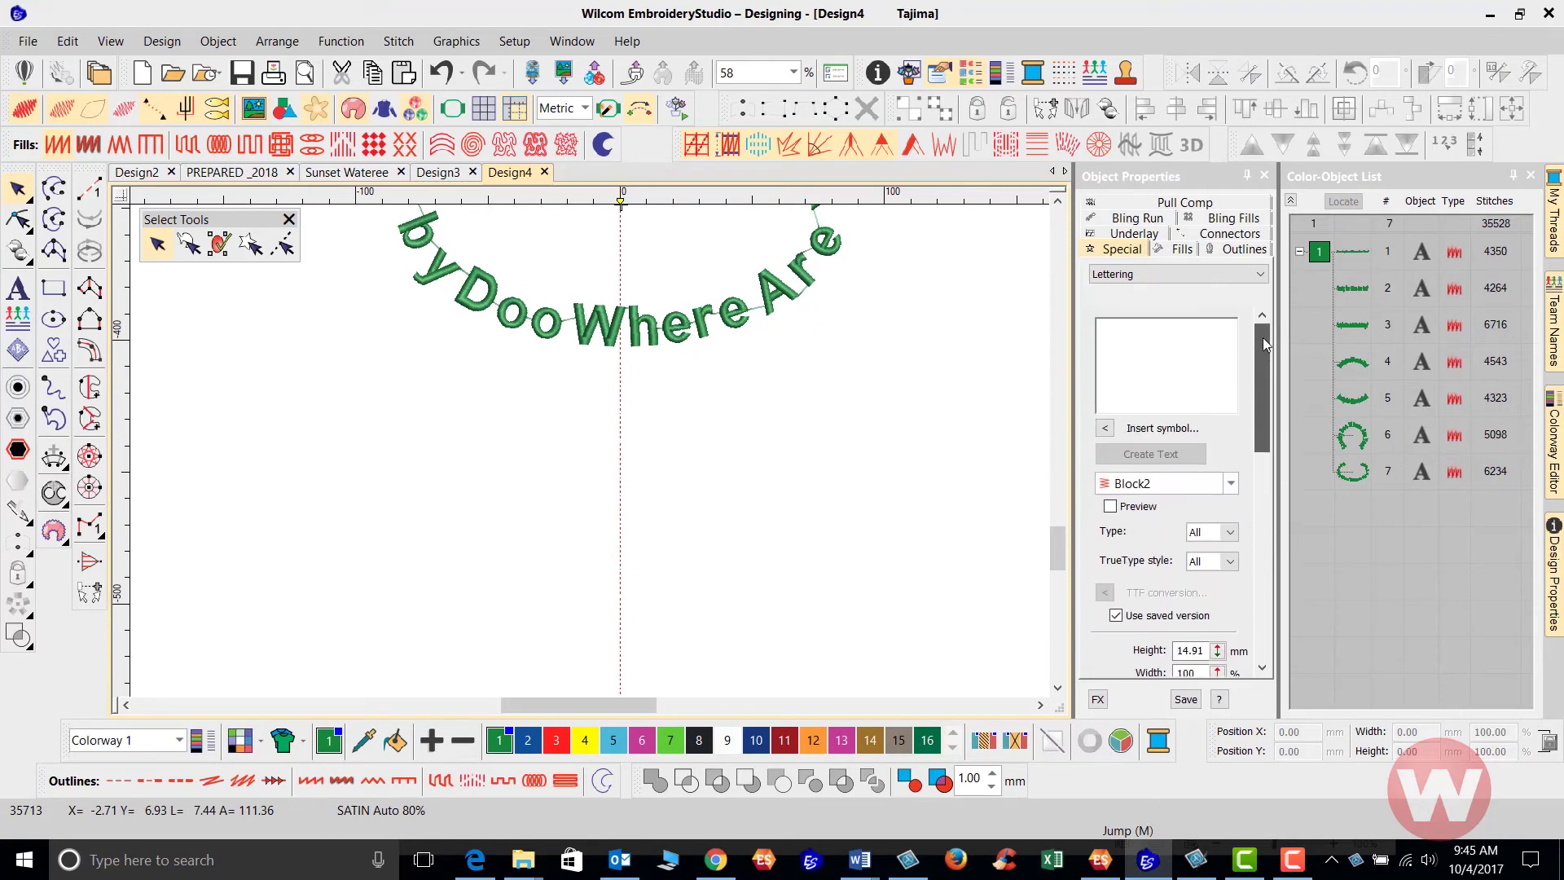
left_click(1196, 350)
key("ctrl+v")
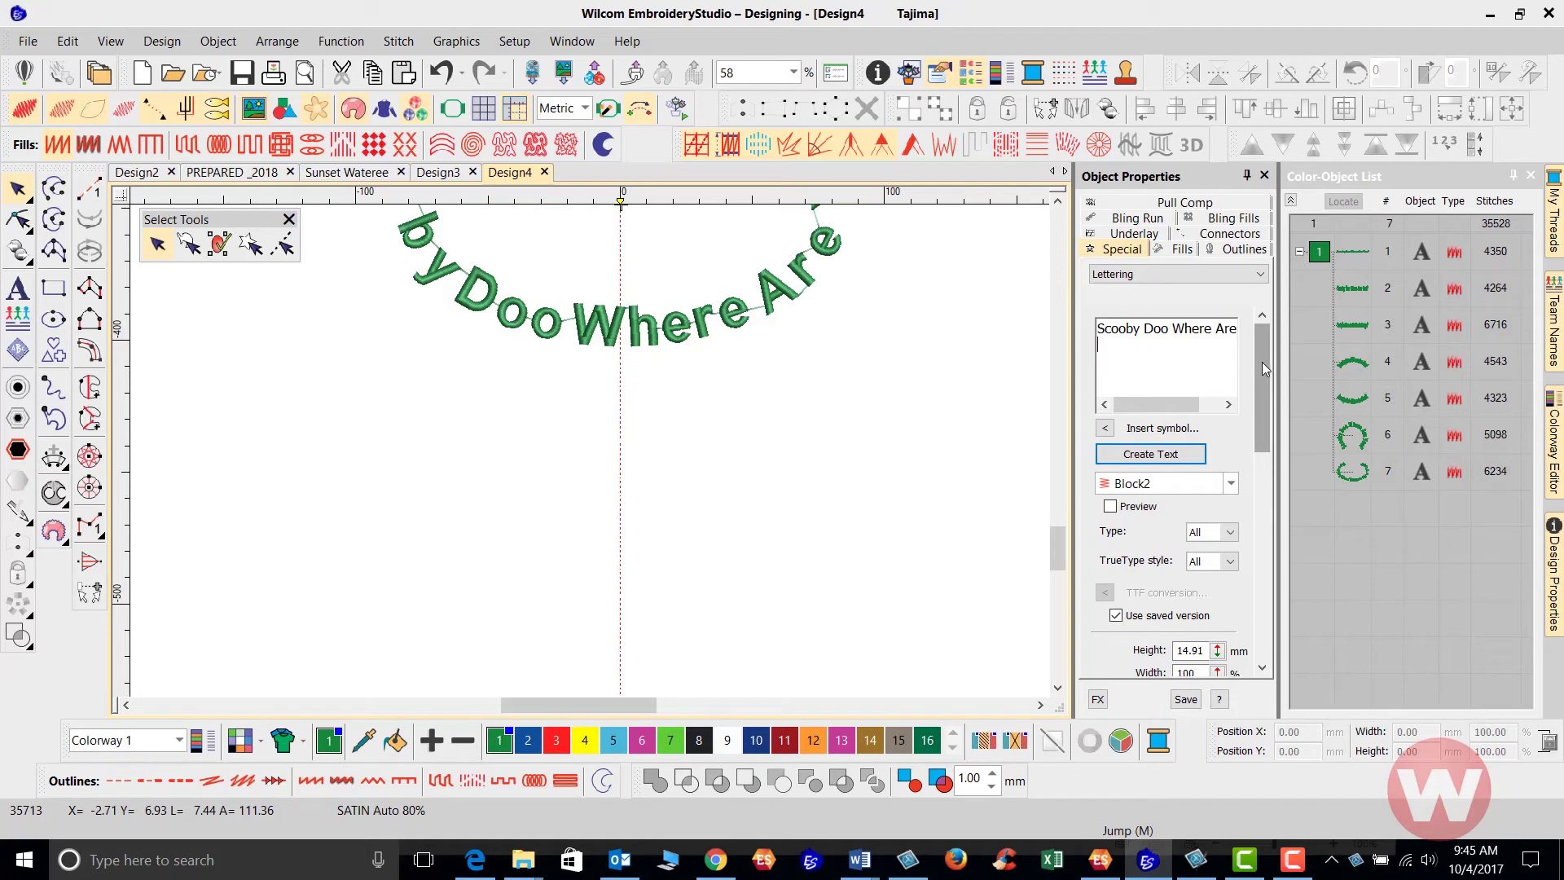
left_click_drag(1262, 362, 1254, 480)
left_click(1231, 407)
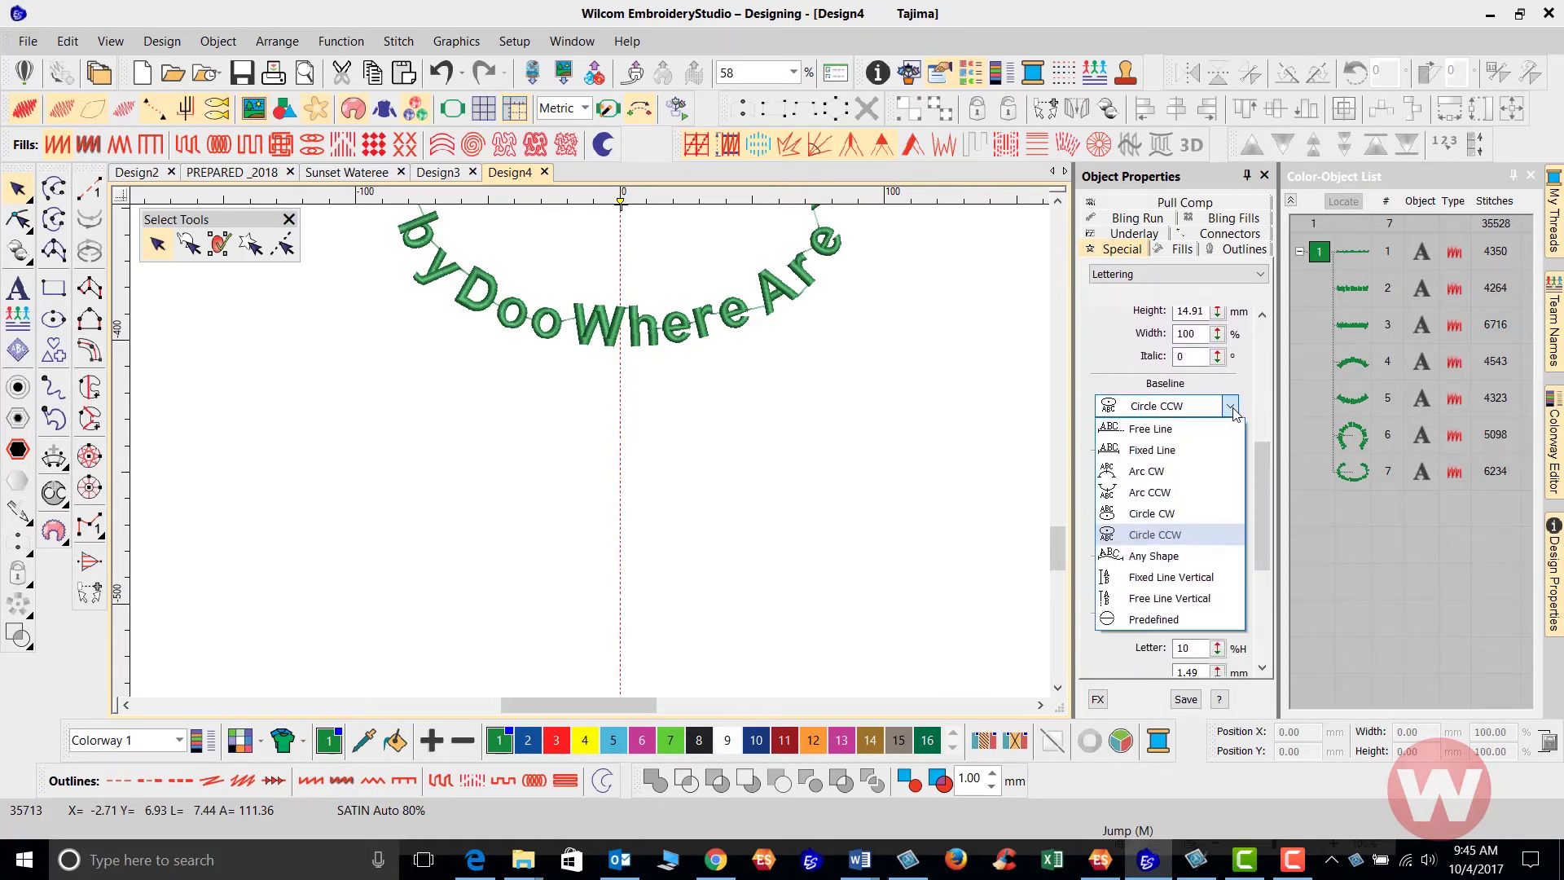
left_click(1205, 556)
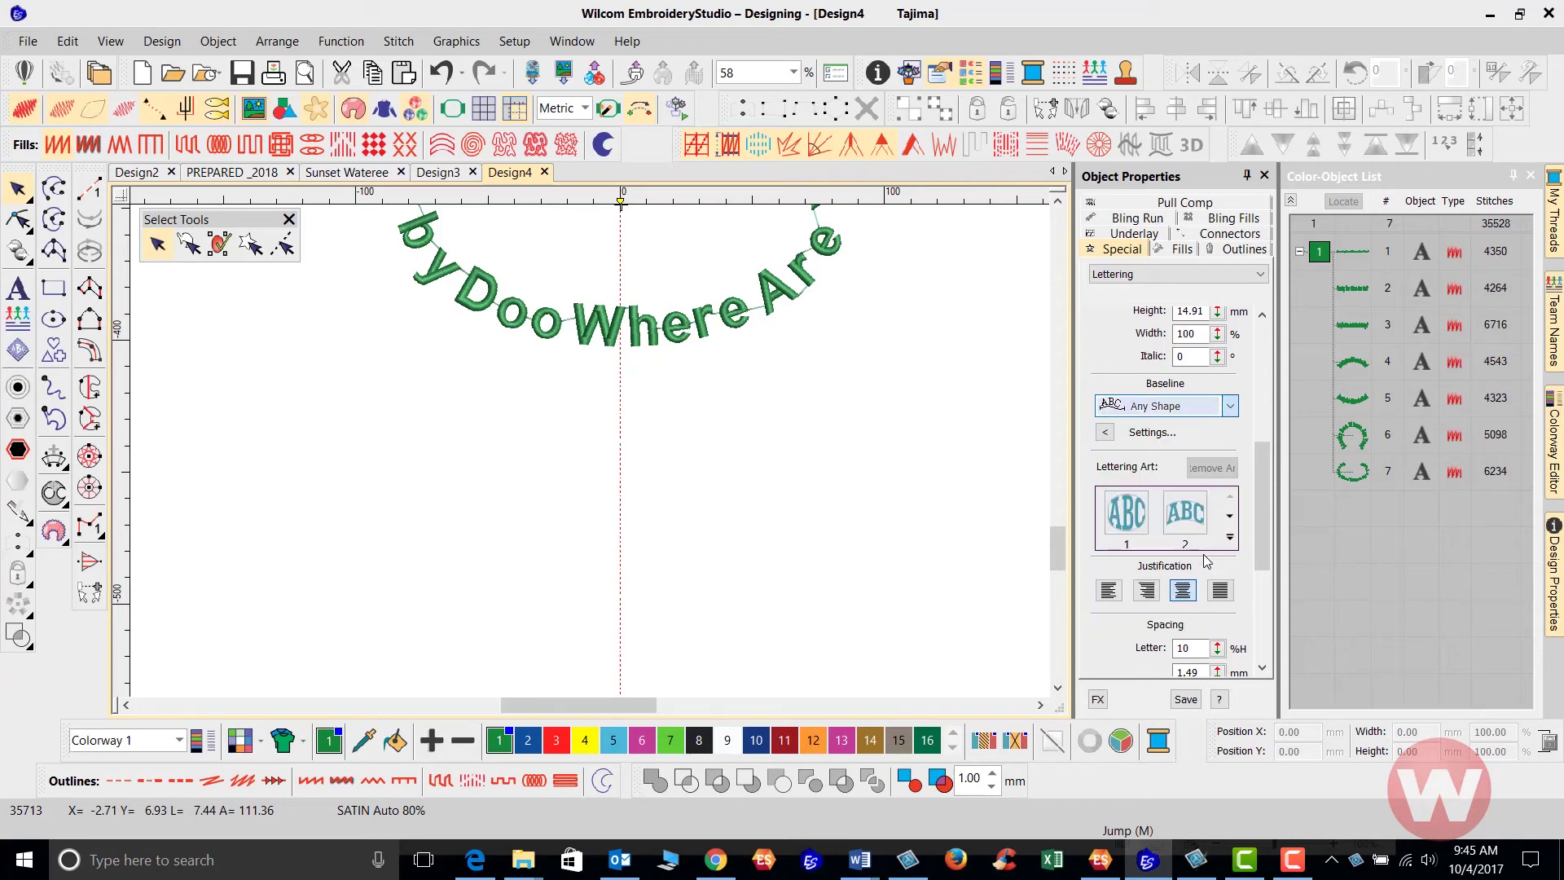
- Create the lettering along a wavy eight-point curve below the oval lettering, about 227 mm wide, rising at its right end
left_click_drag(1267, 501, 1274, 382)
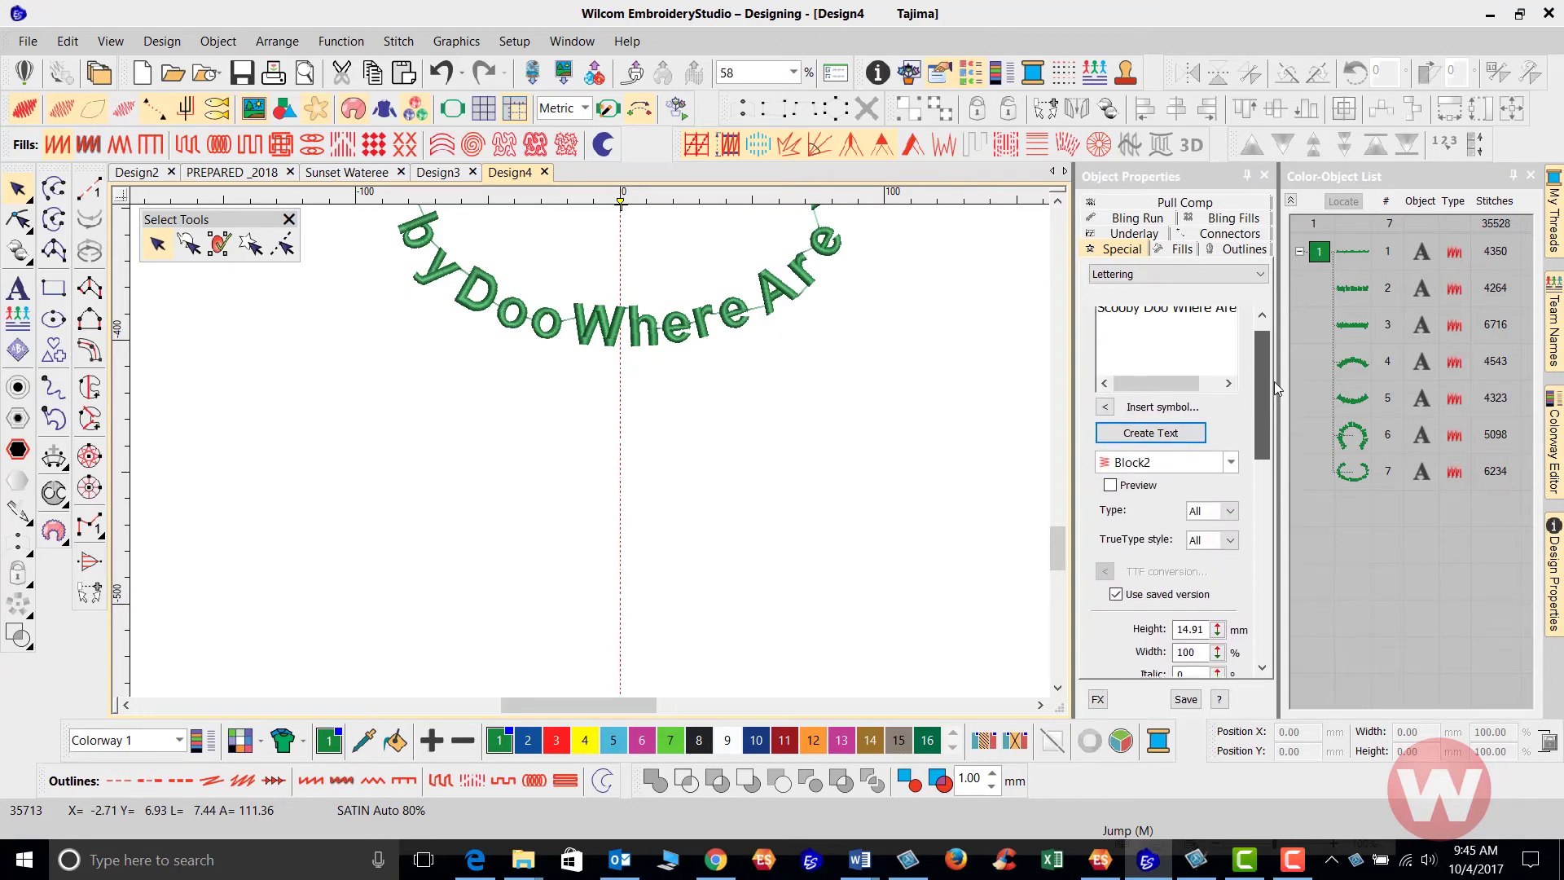
left_click(1151, 453)
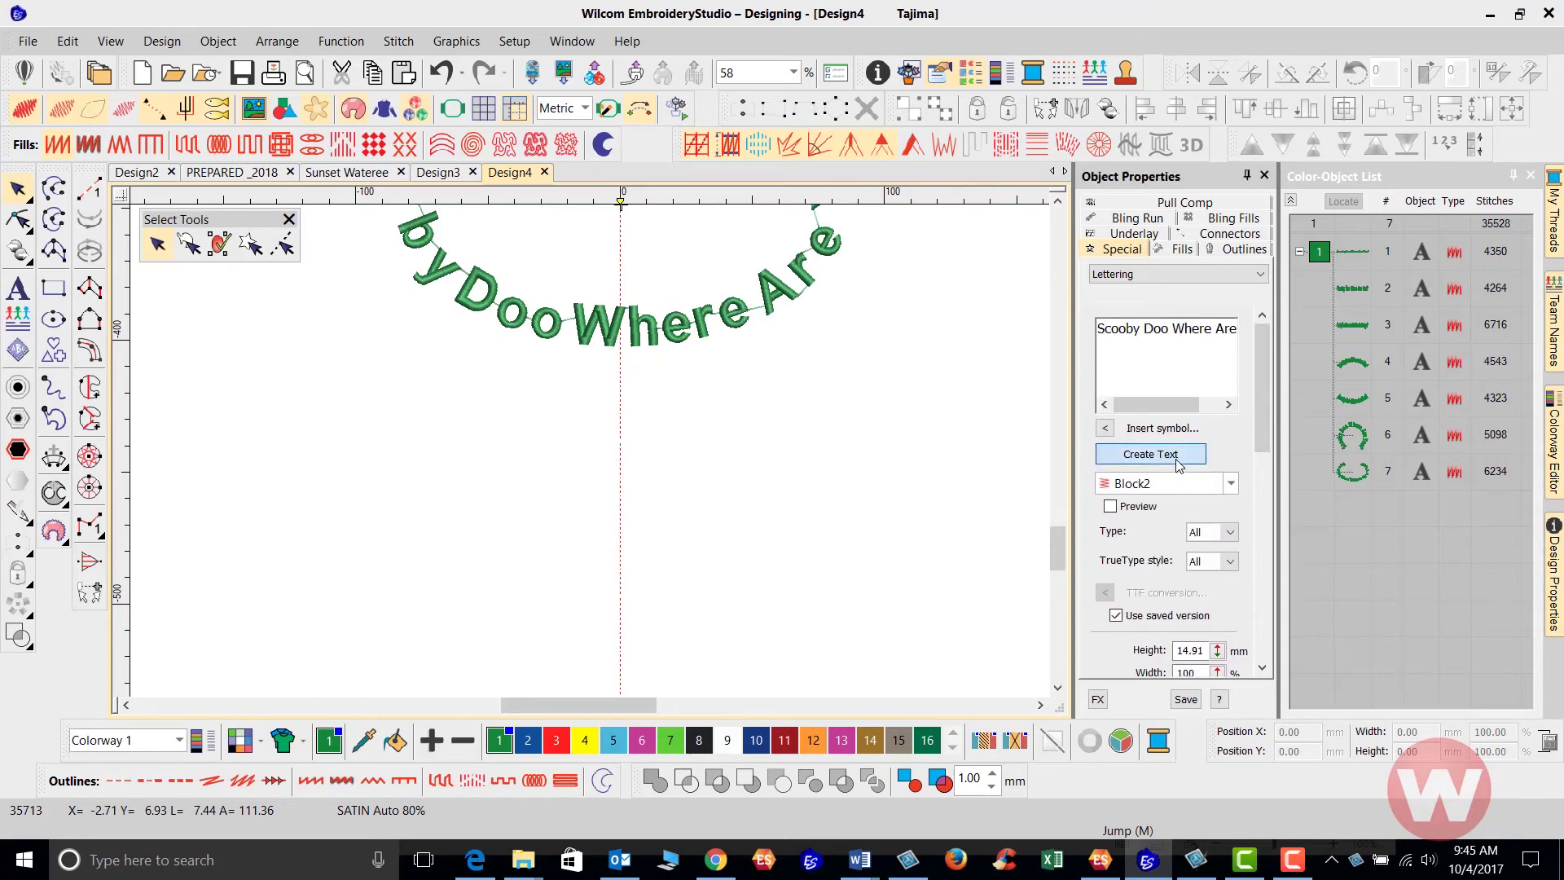
left_click(310, 609)
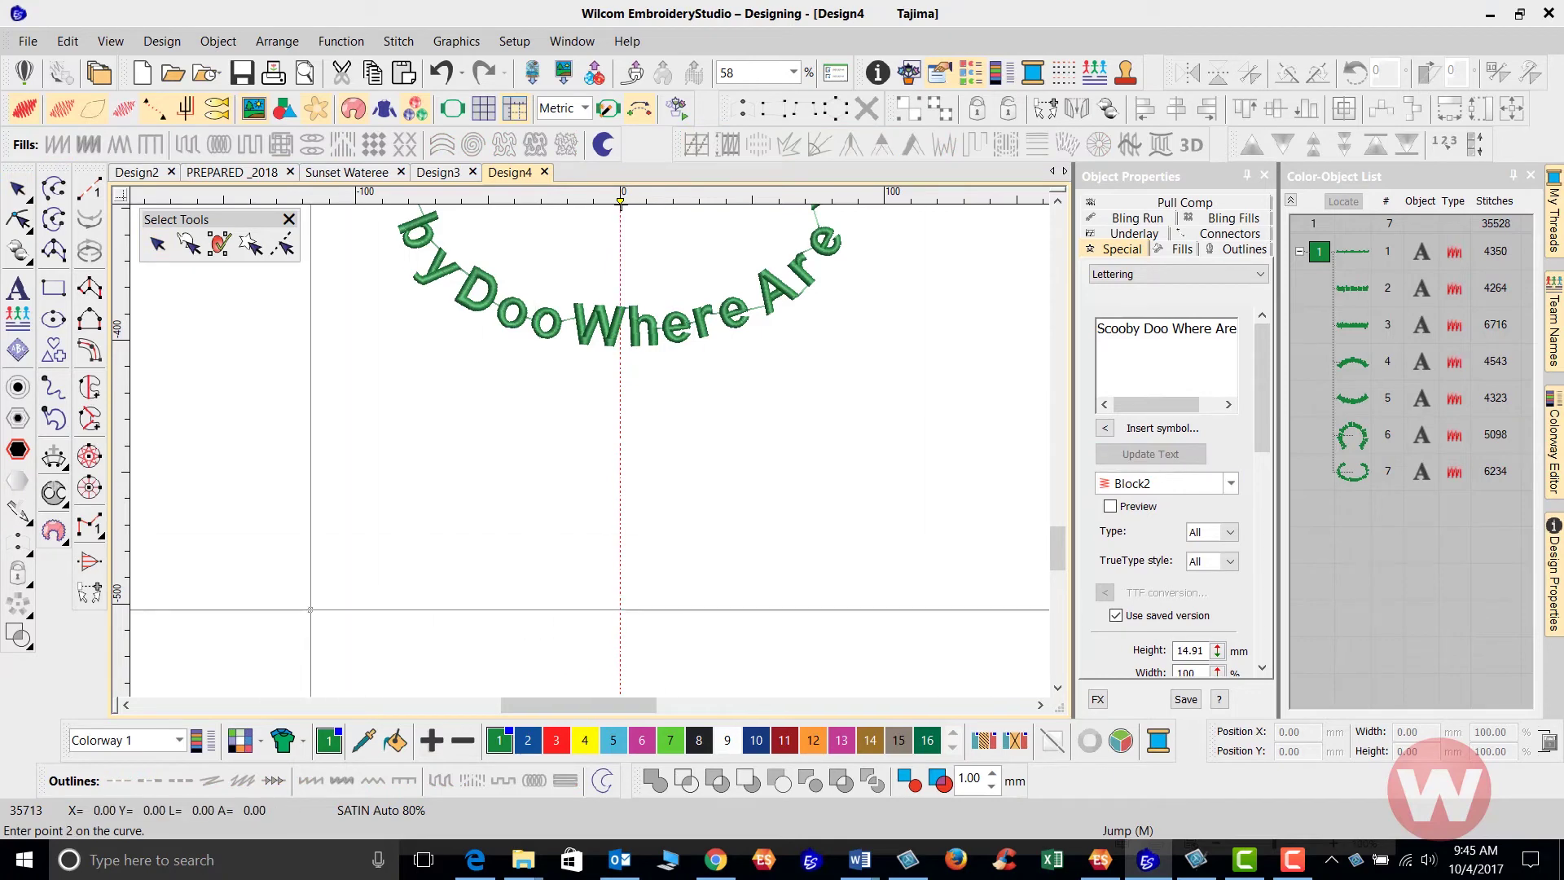
left_click(377, 549)
left_click(484, 559)
left_click(589, 590)
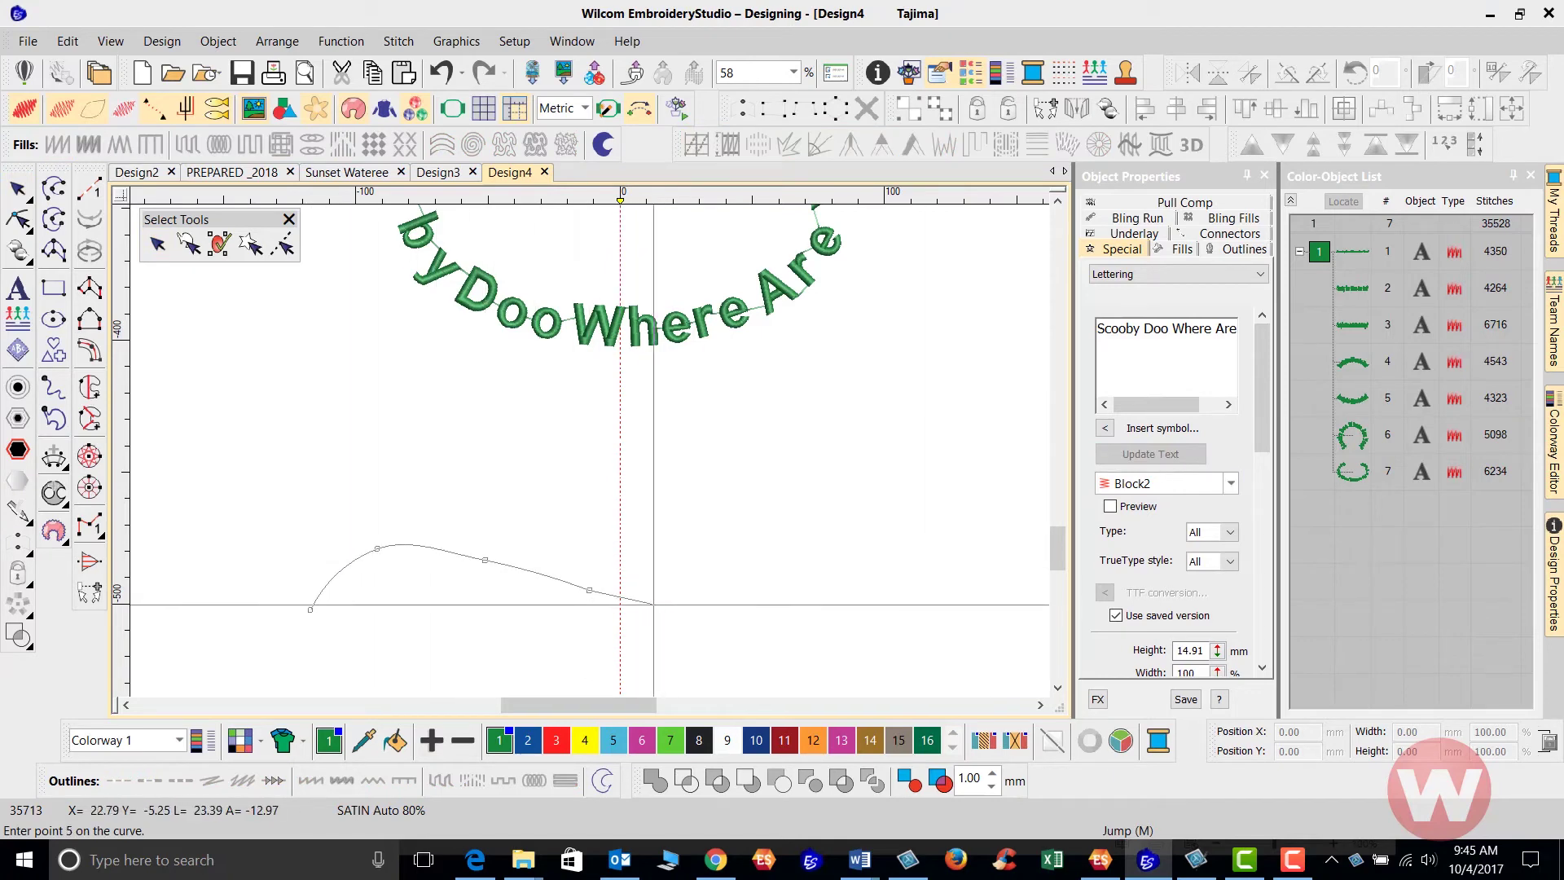
left_click(666, 603)
left_click(782, 594)
left_click(831, 553)
left_click(880, 469)
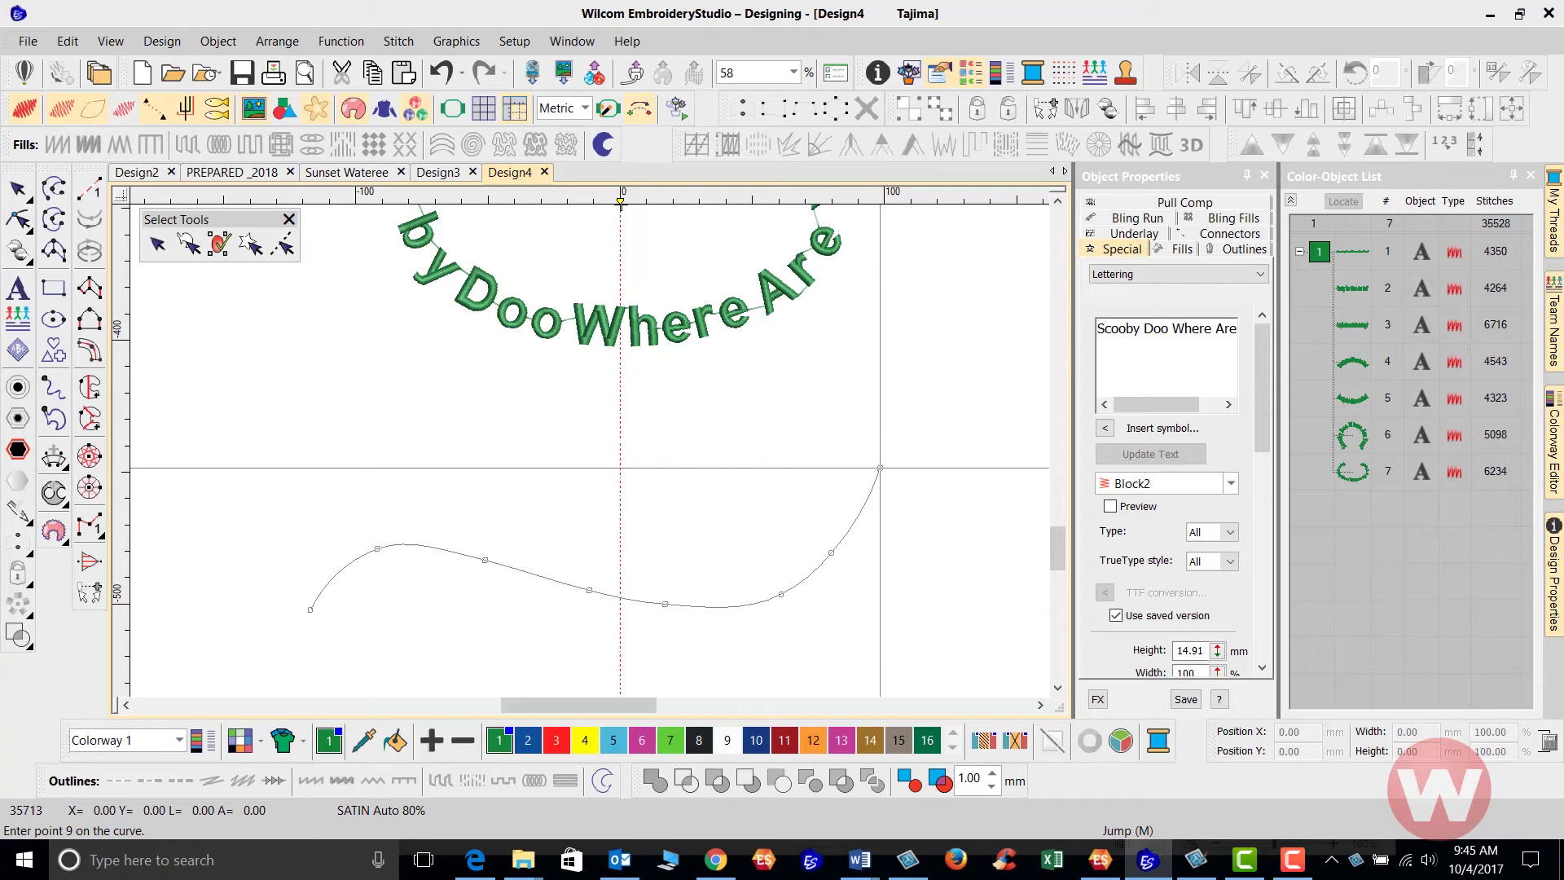
key("Return")
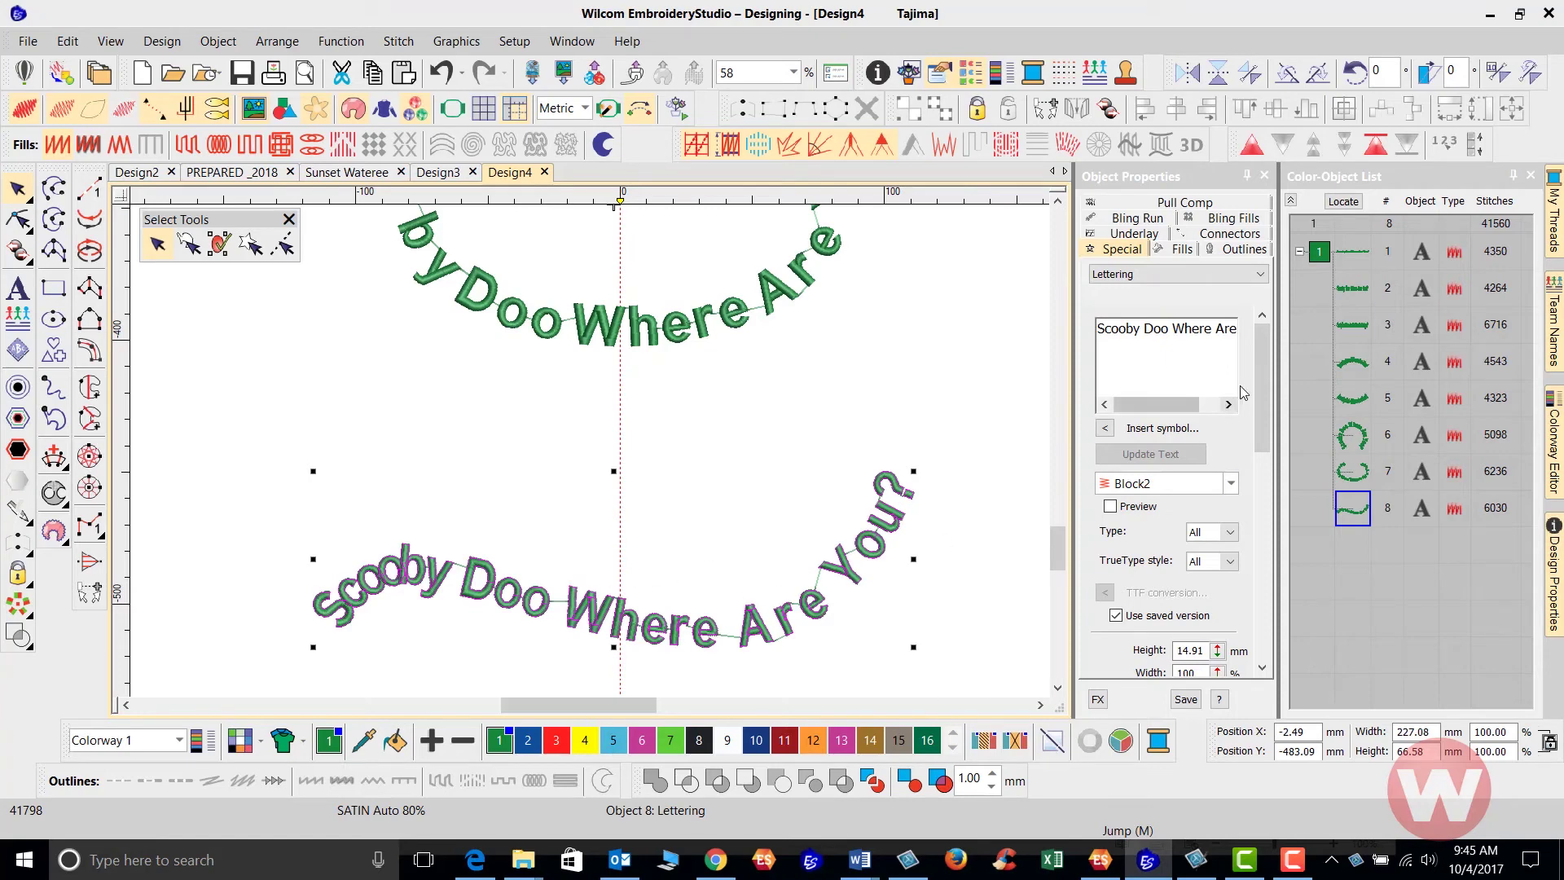
- Set the wavy lettering's letter spacing to 30% and narrow its letters to about 84% width
left_click_drag(1265, 365, 1136, 499)
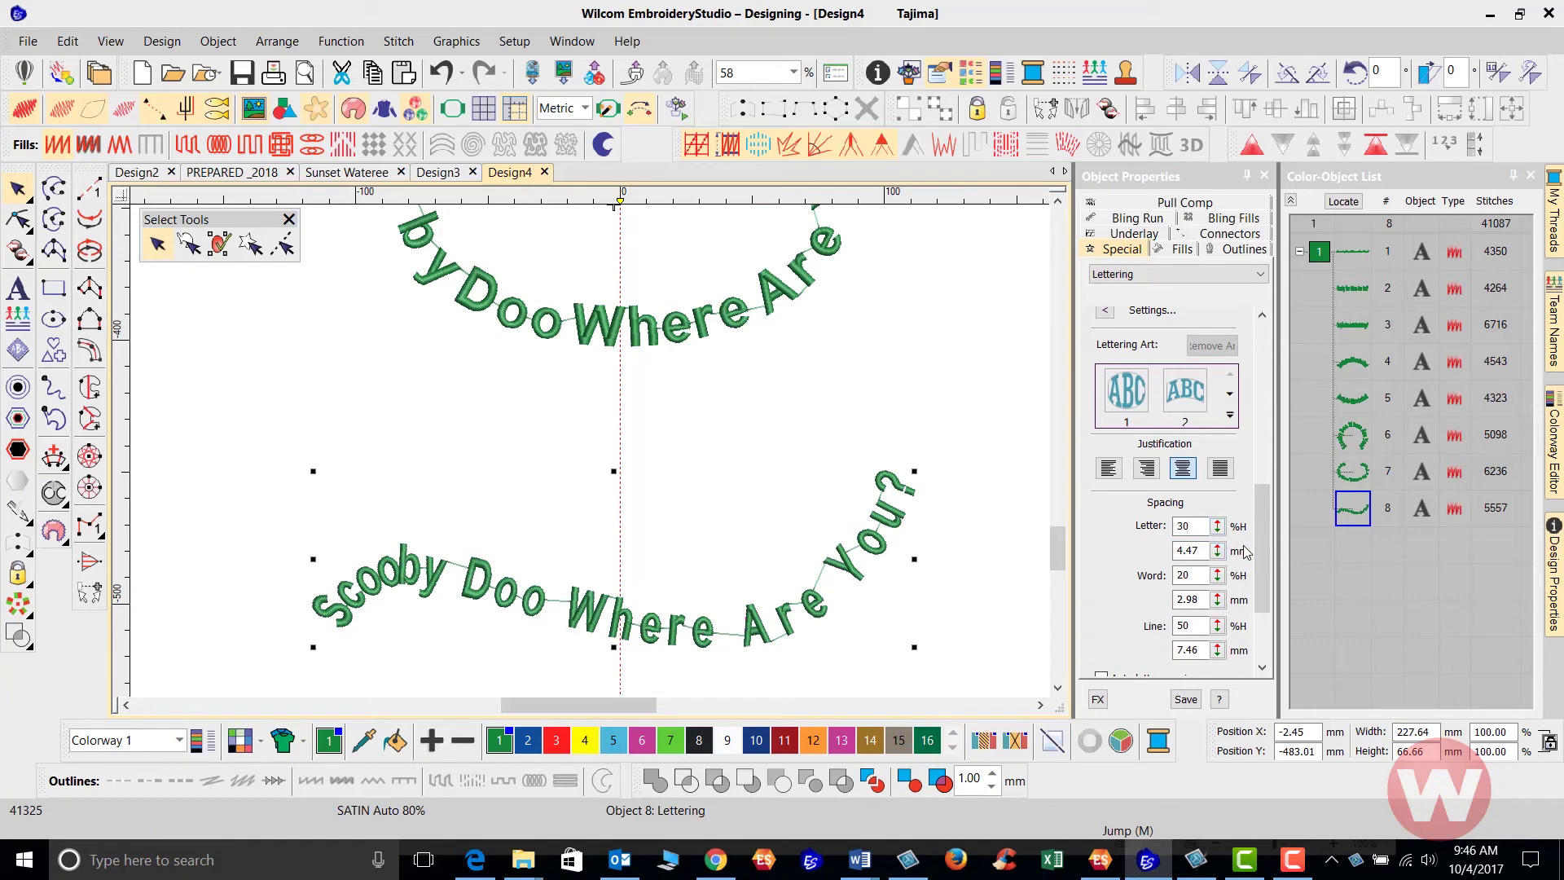
scroll(1222, 521, "up", 4)
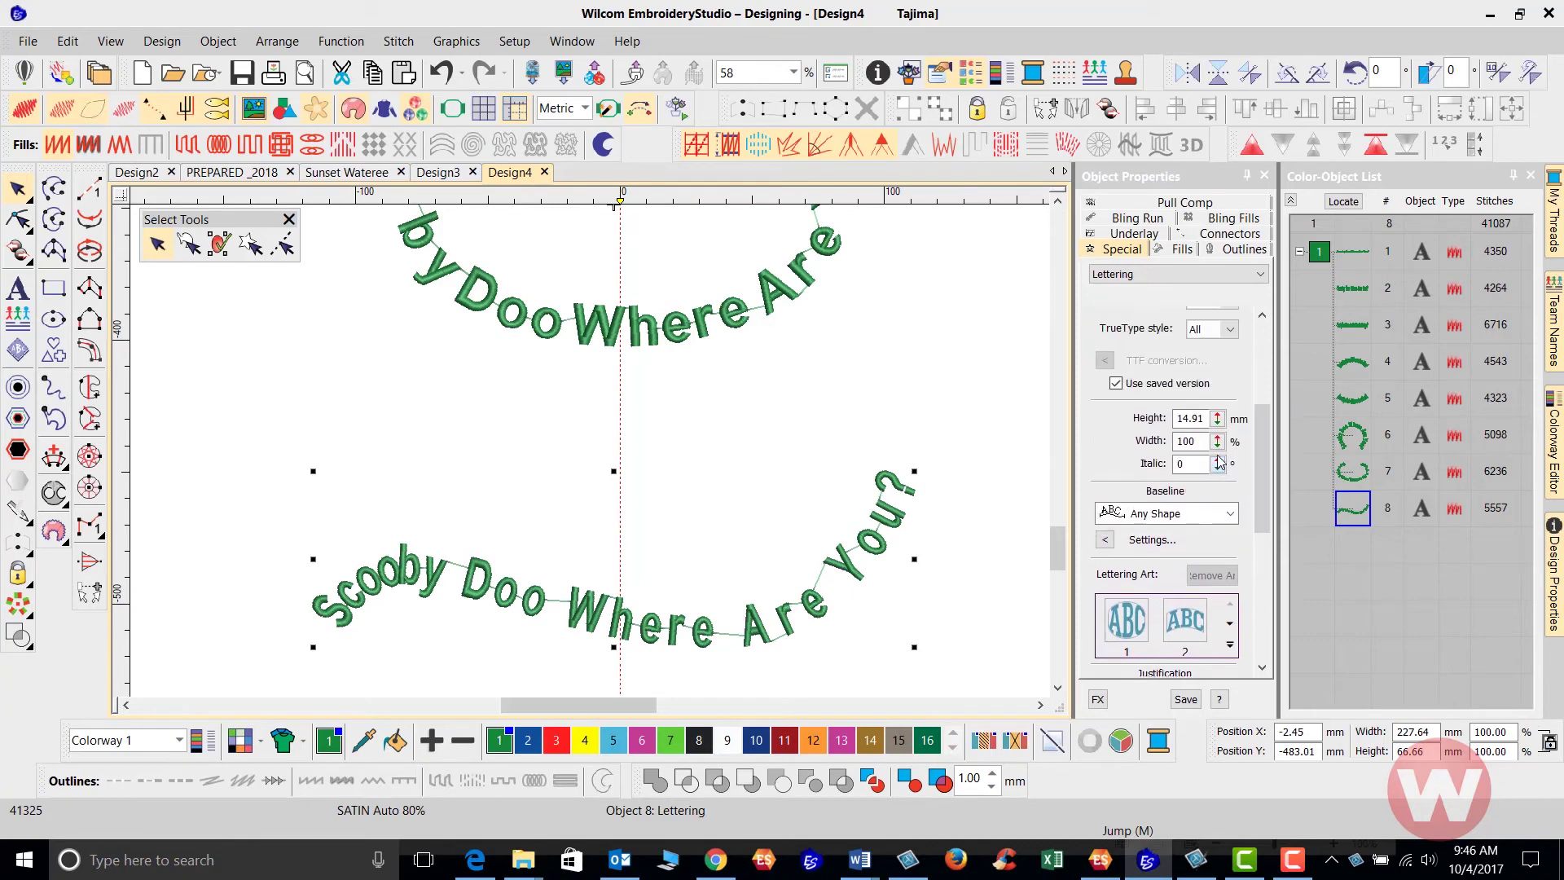
left_click_drag(1218, 442, 1133, 479)
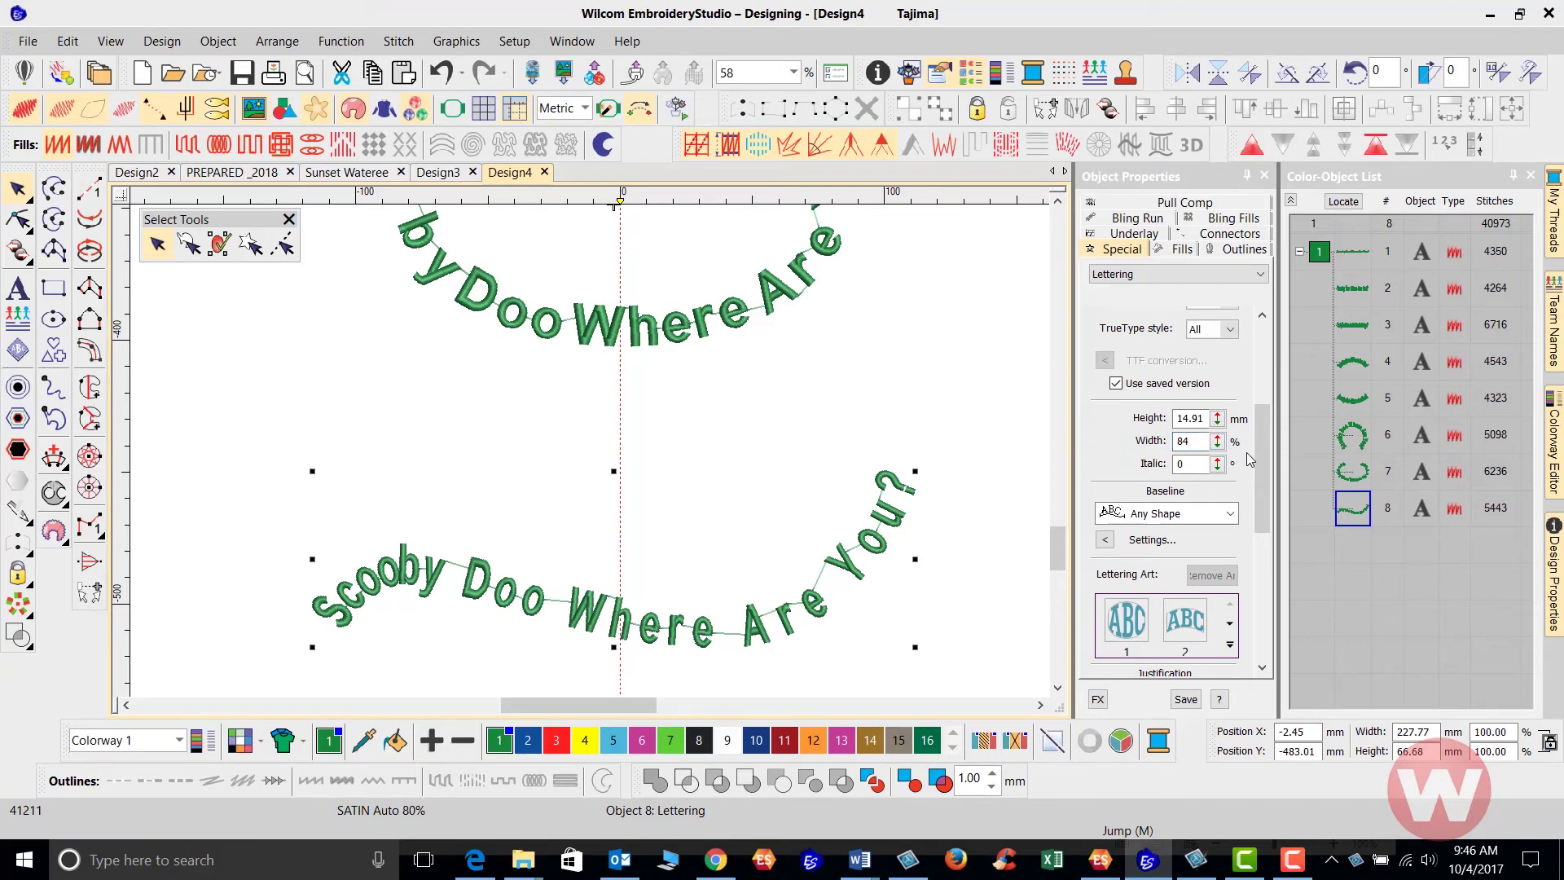
left_click(1219, 447)
- Set the word spacing of the wavy lettering to -11%
left_click_drag(1261, 489, 1261, 588)
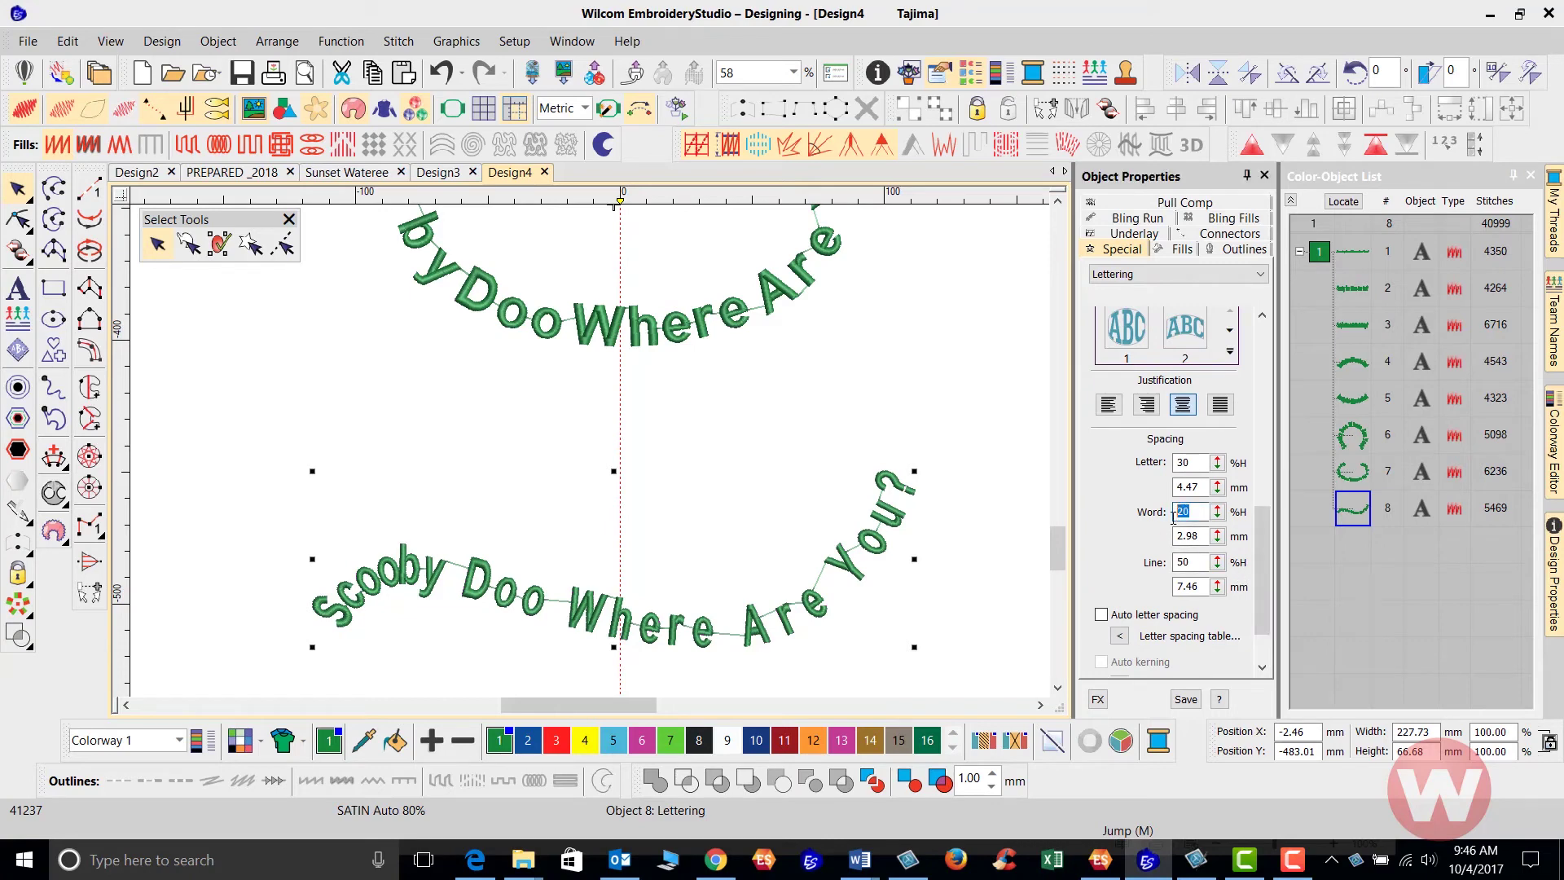
left_click_drag(1217, 513, 1130, 584)
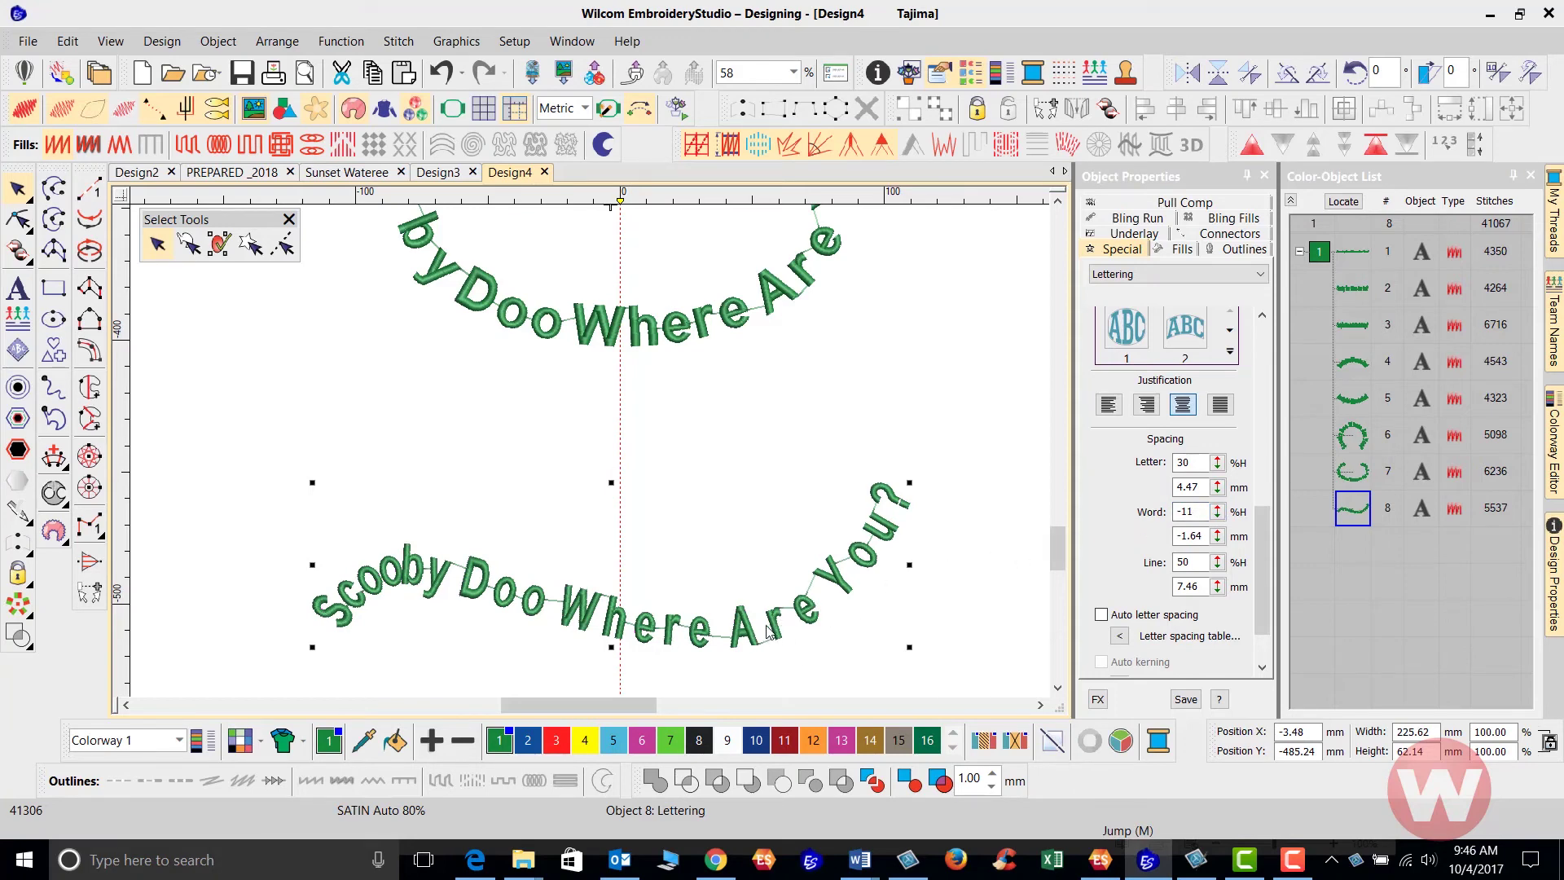
- Reshape the wavy lettering by shifting individual letters of "Where Are You?" along the baseline to even out their spacing
scroll(732, 641, "up", 1)
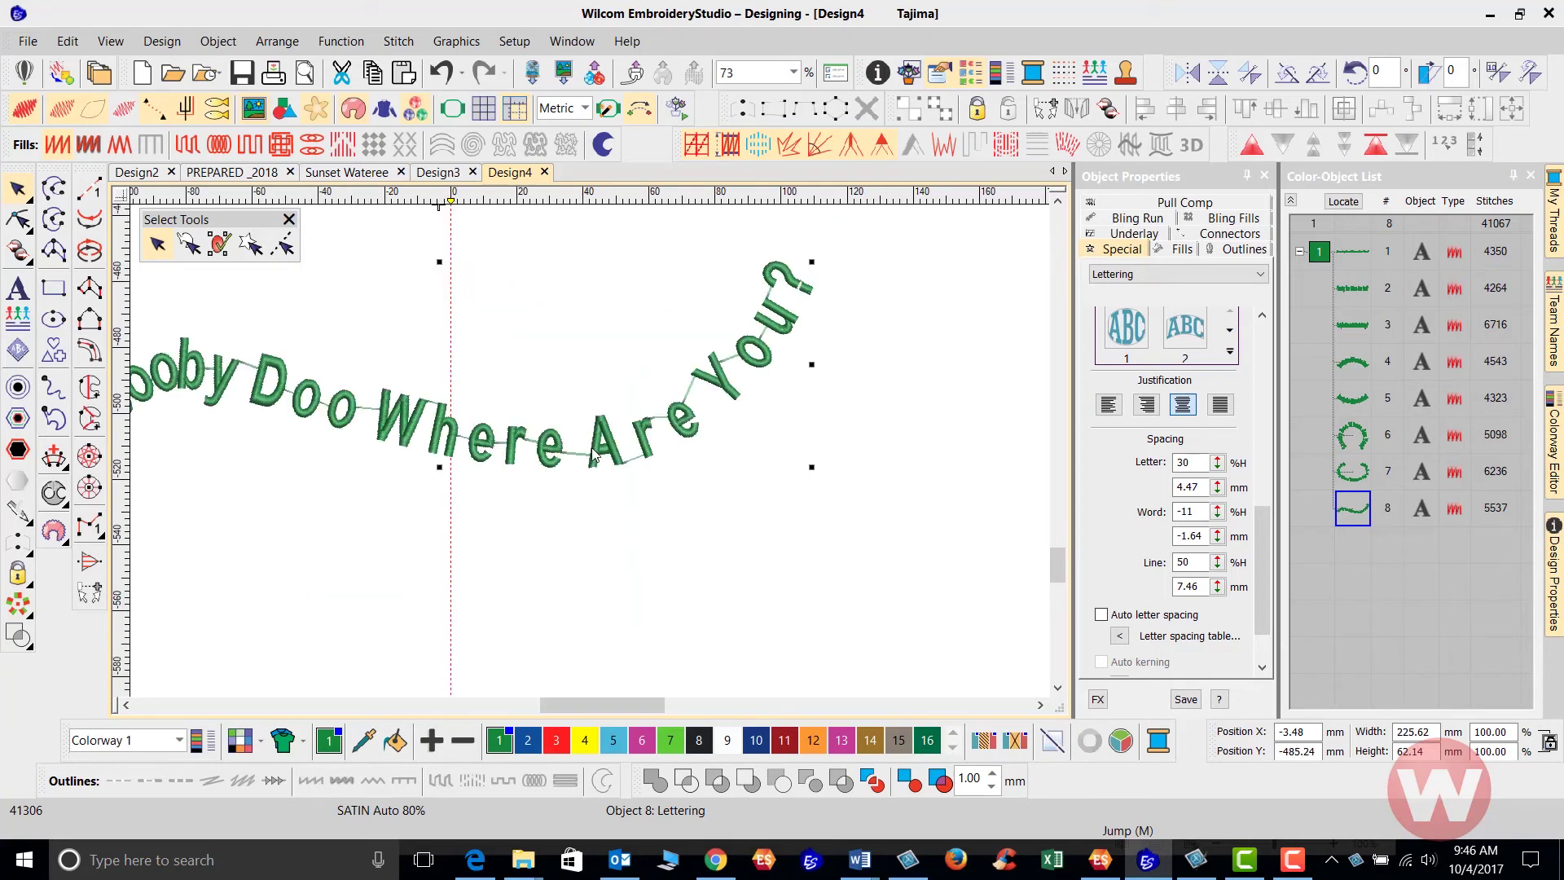
scroll(594, 455, "up", 1)
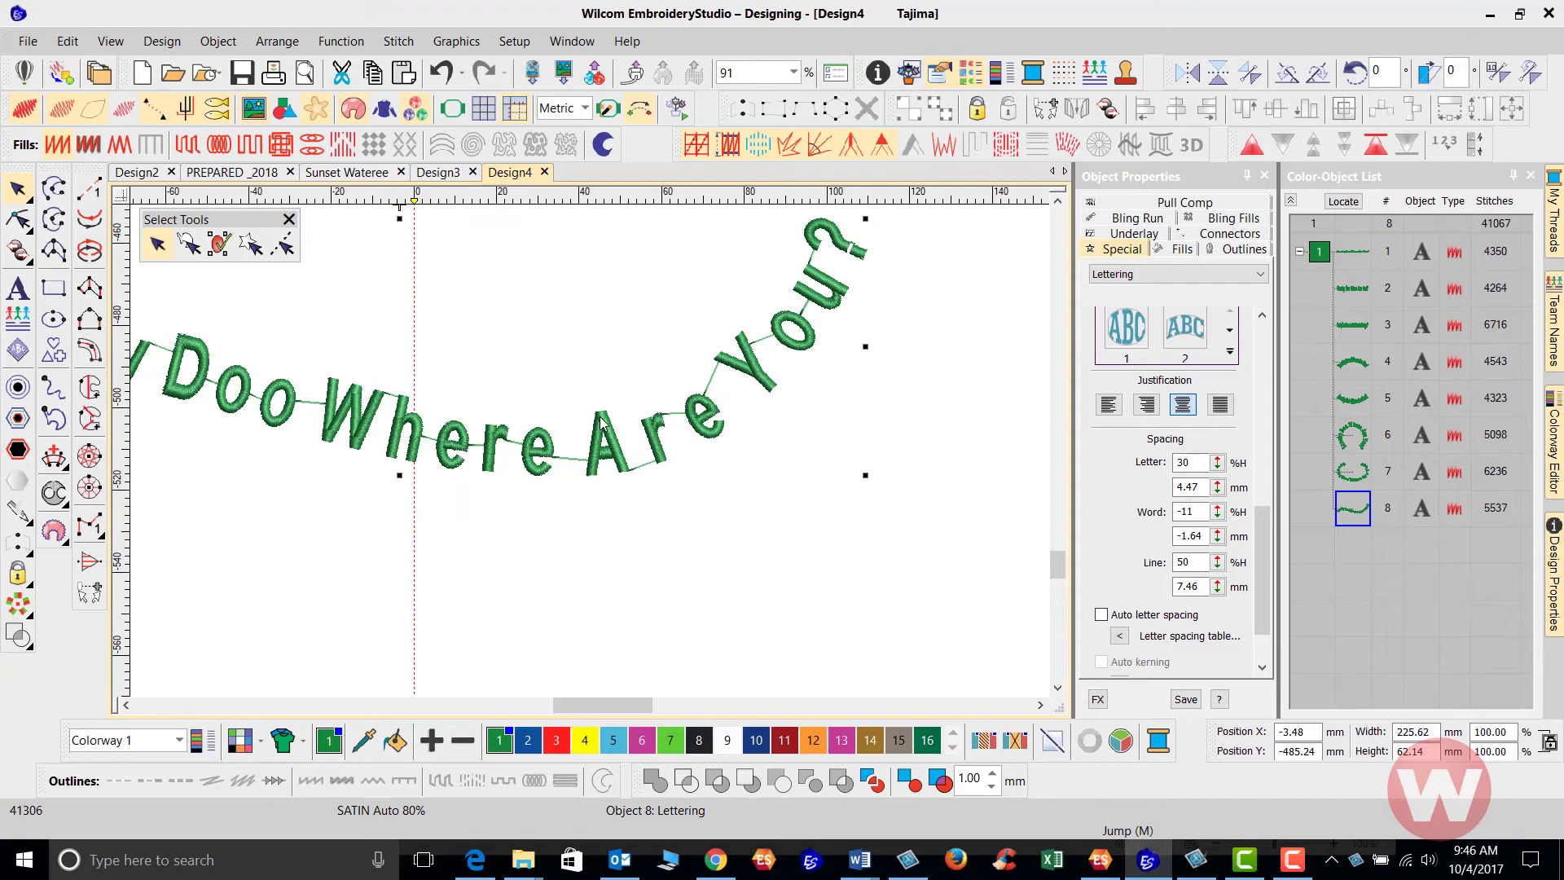
key("h")
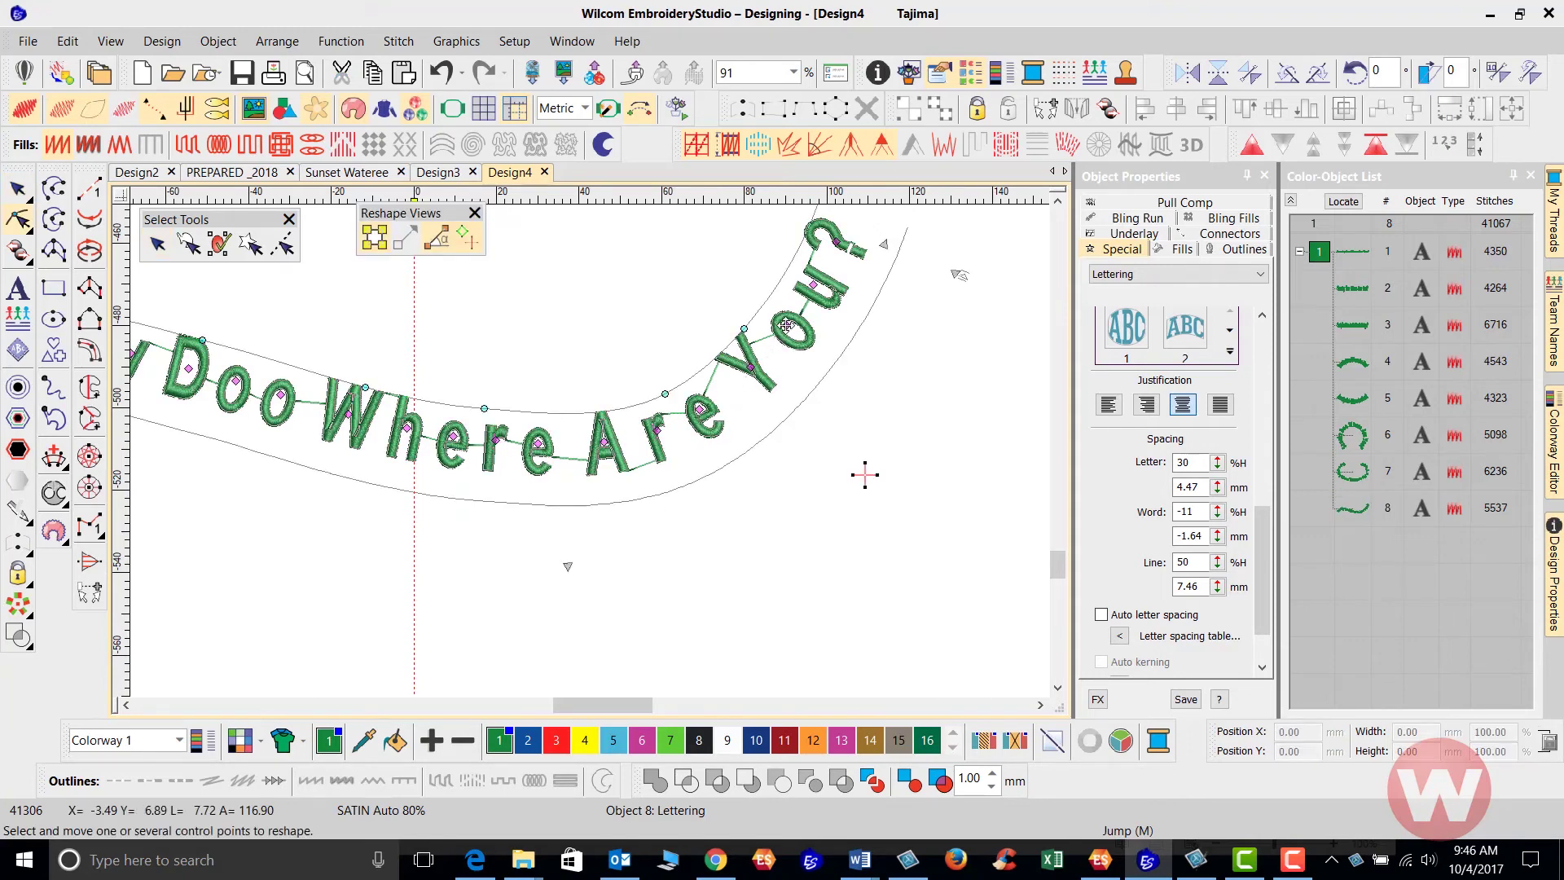
left_click_drag(787, 325, 778, 339)
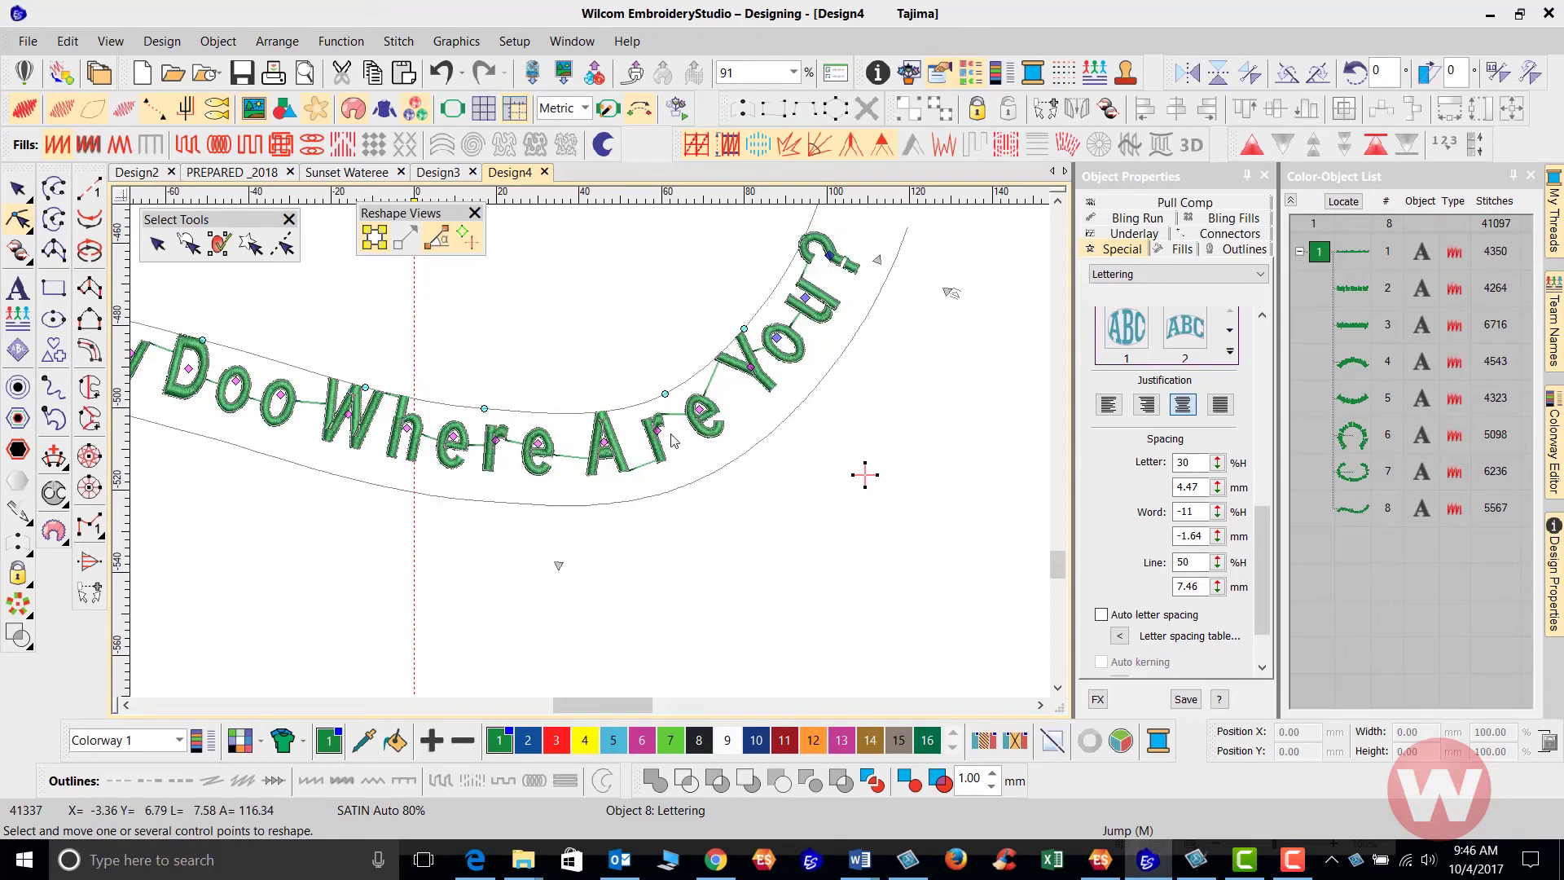
left_click(660, 432)
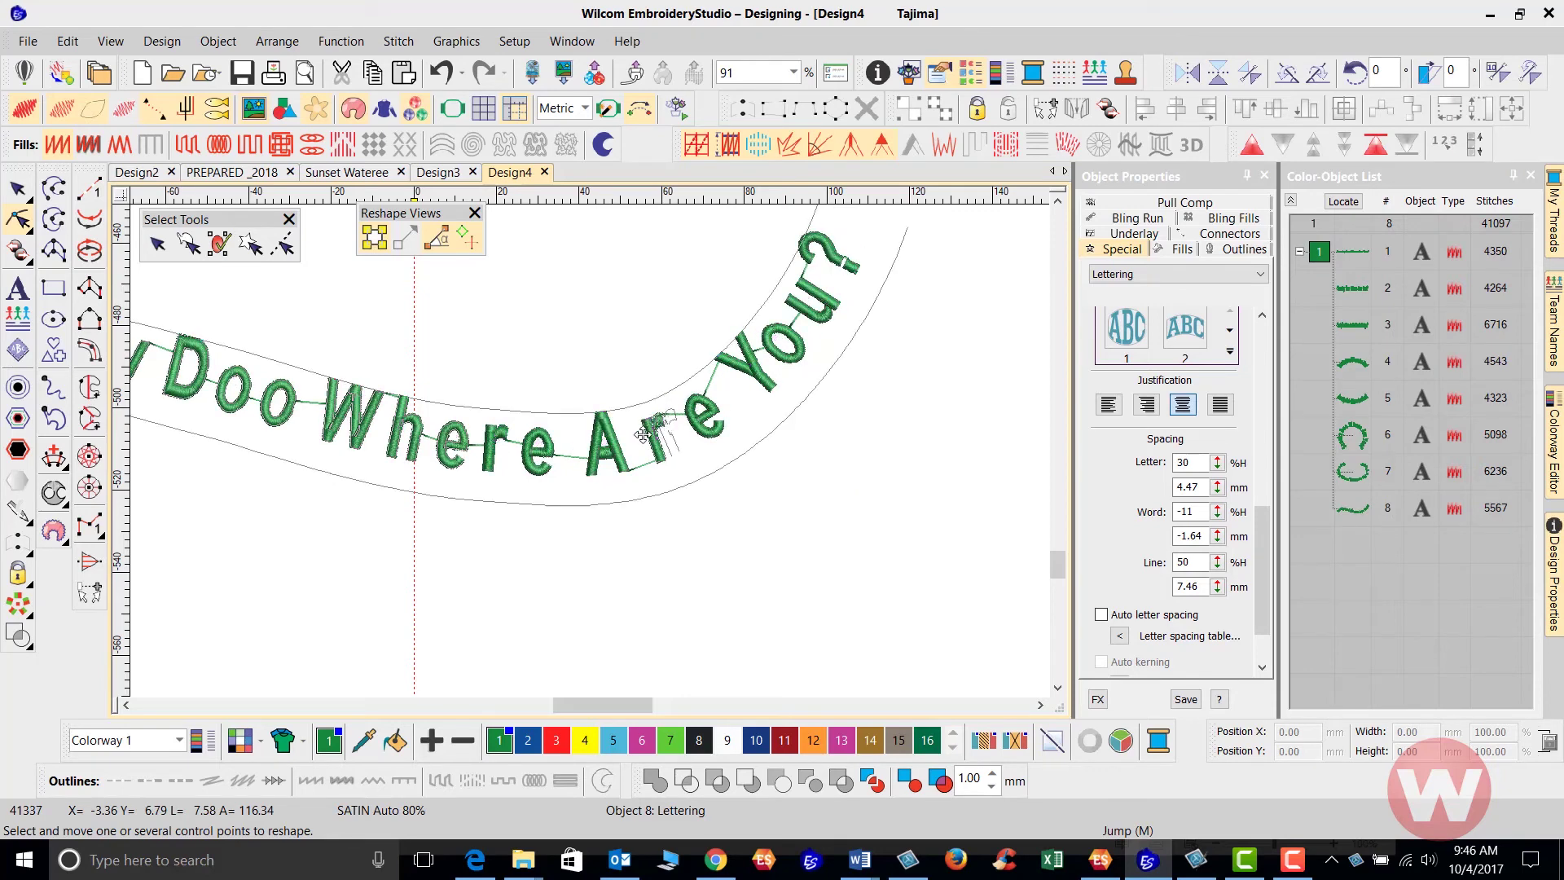
left_click_drag(603, 443, 633, 437)
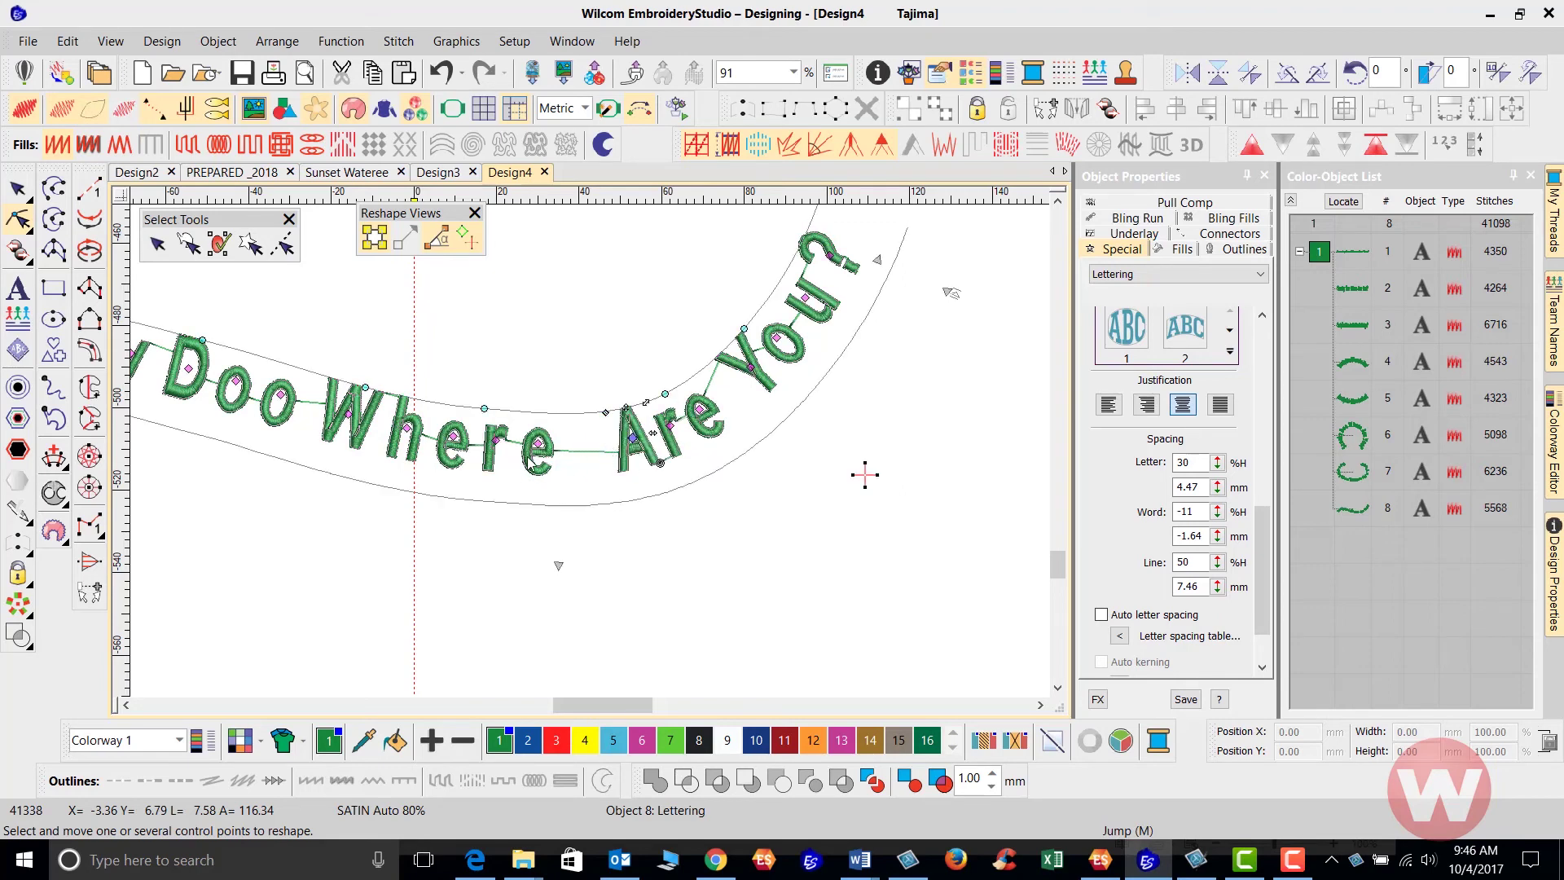
left_click_drag(537, 444, 447, 436)
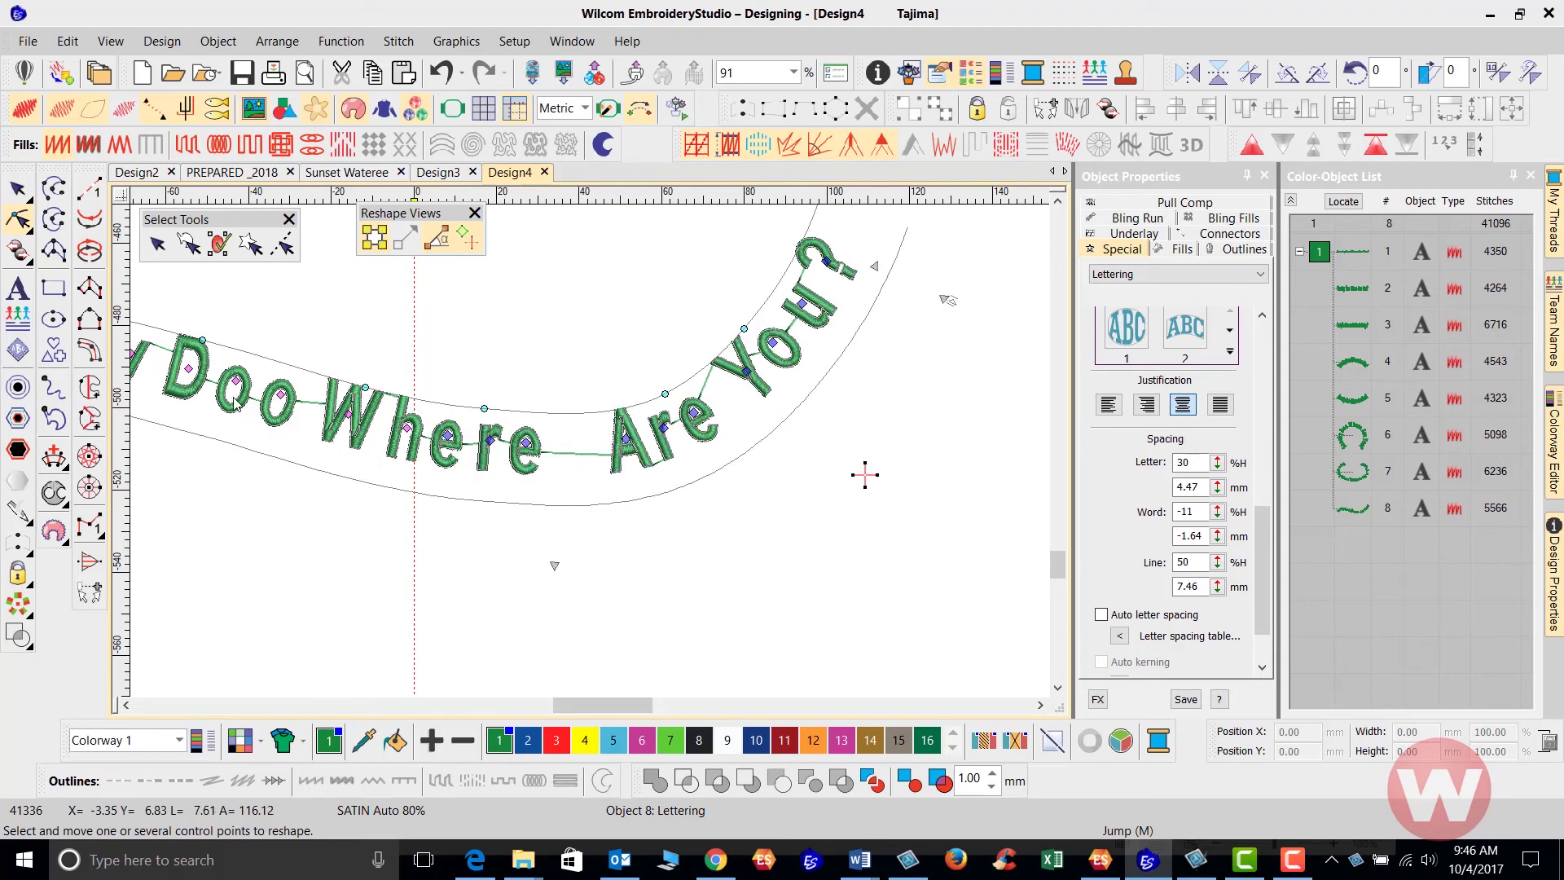
- Adjust the letter positions in "Doo" and shift the "b" of "Scooby" slightly towards the "y"
left_click_drag(236, 379, 277, 394)
scroll(278, 394, "down", 1)
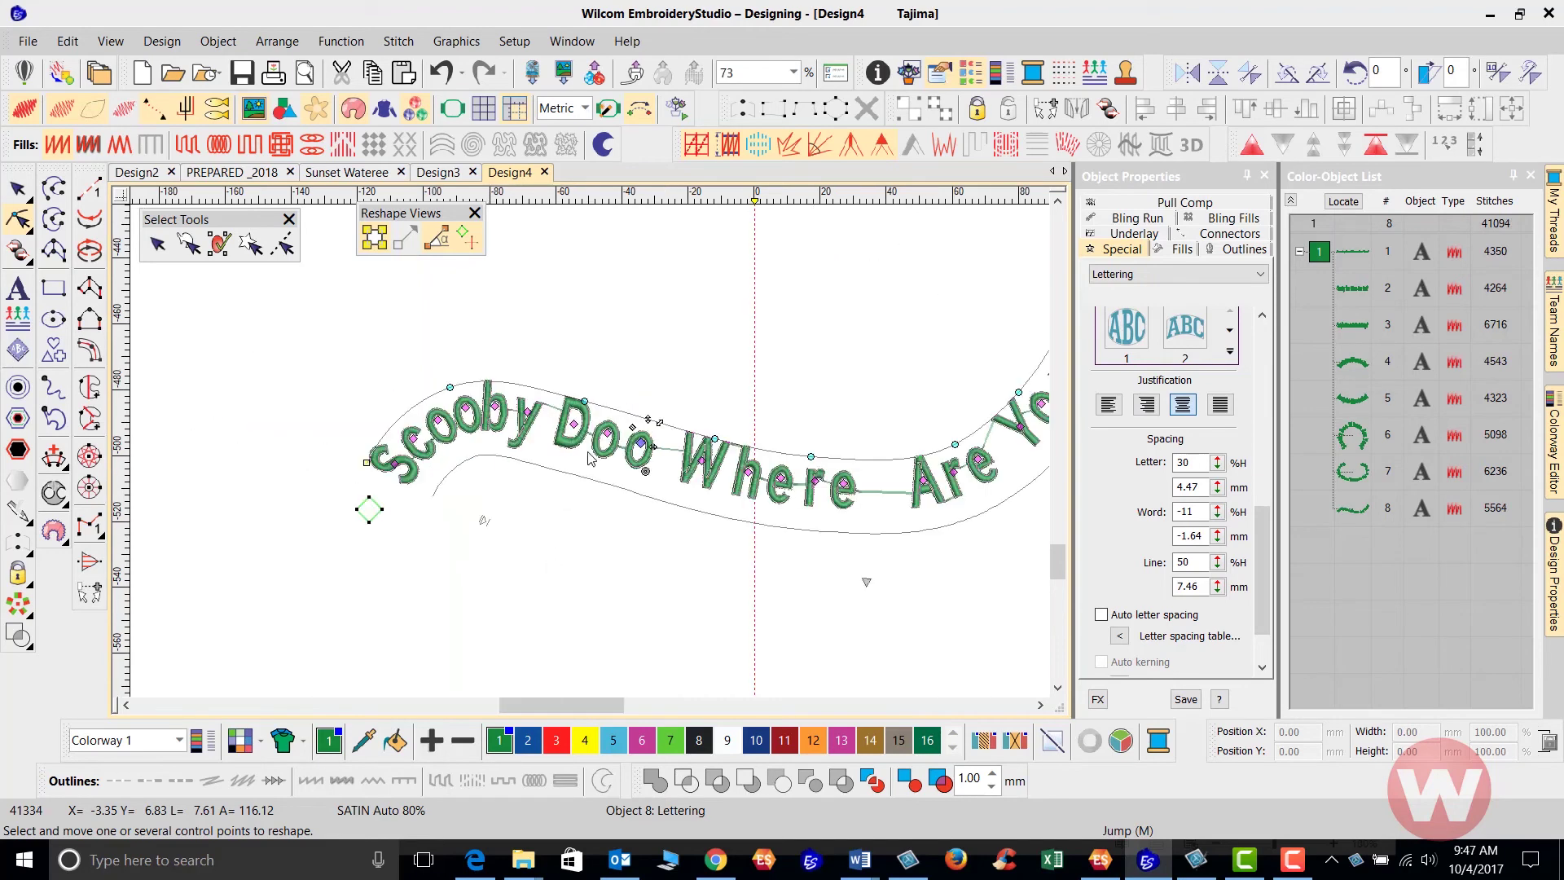
scroll(514, 464, "up", 2)
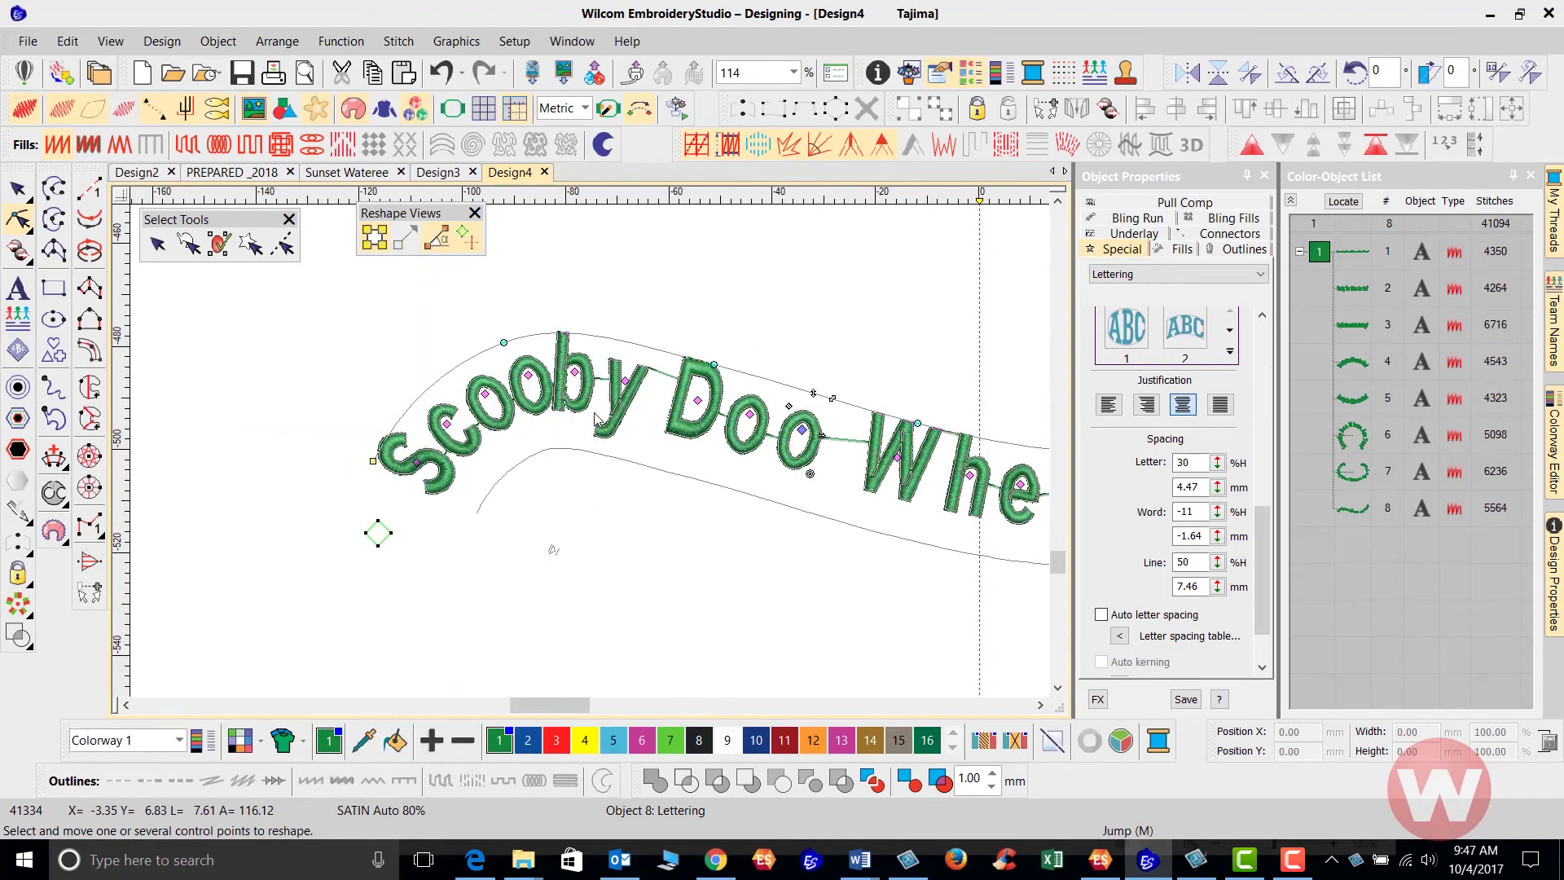
left_click(575, 372)
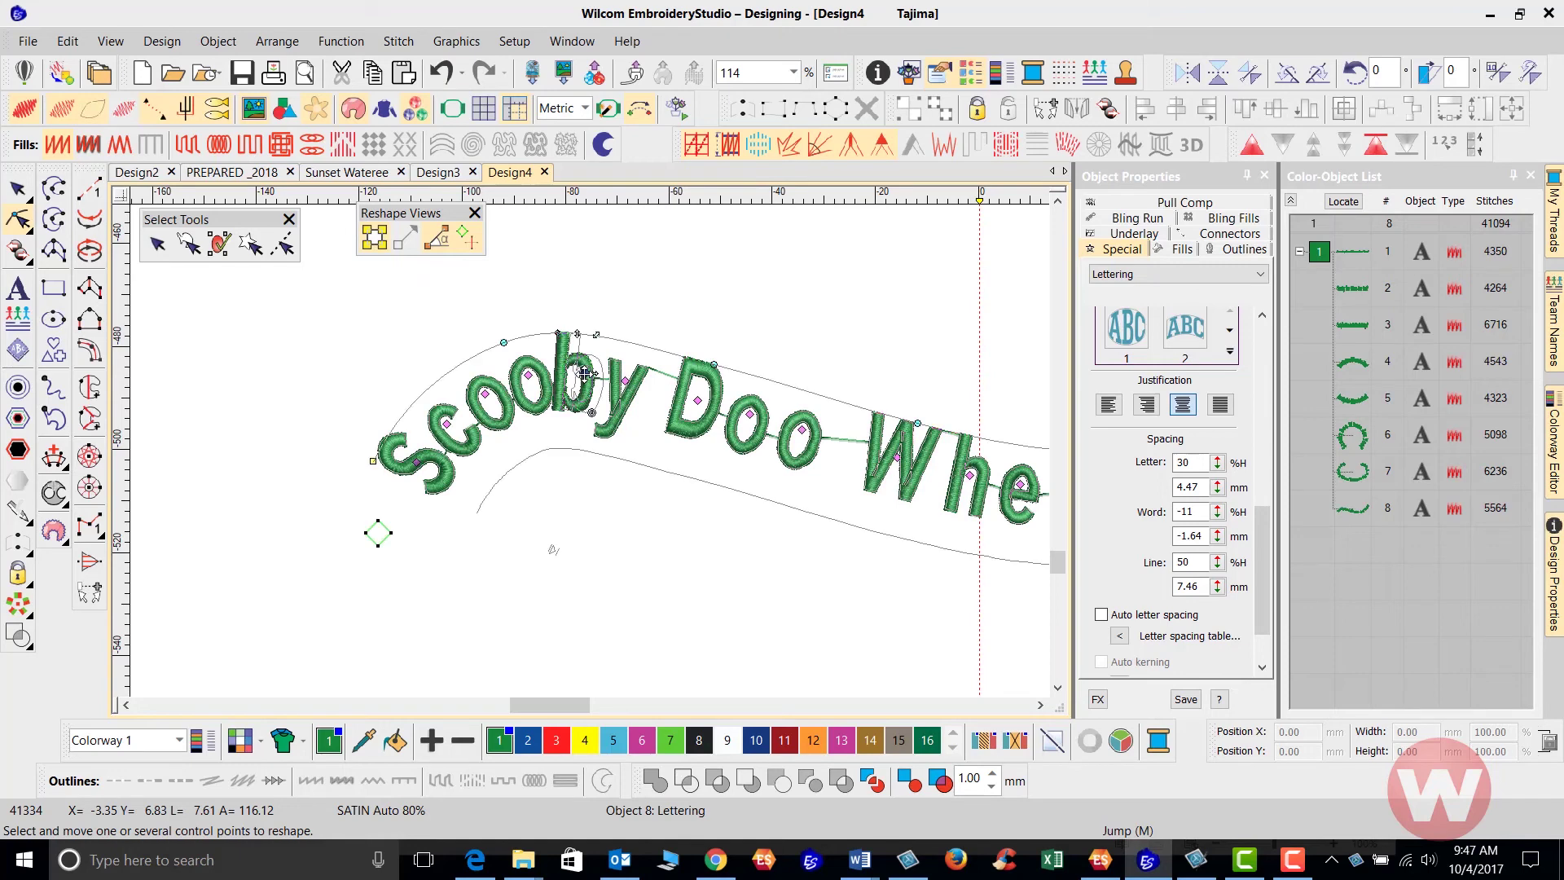
left_click_drag(575, 373, 585, 374)
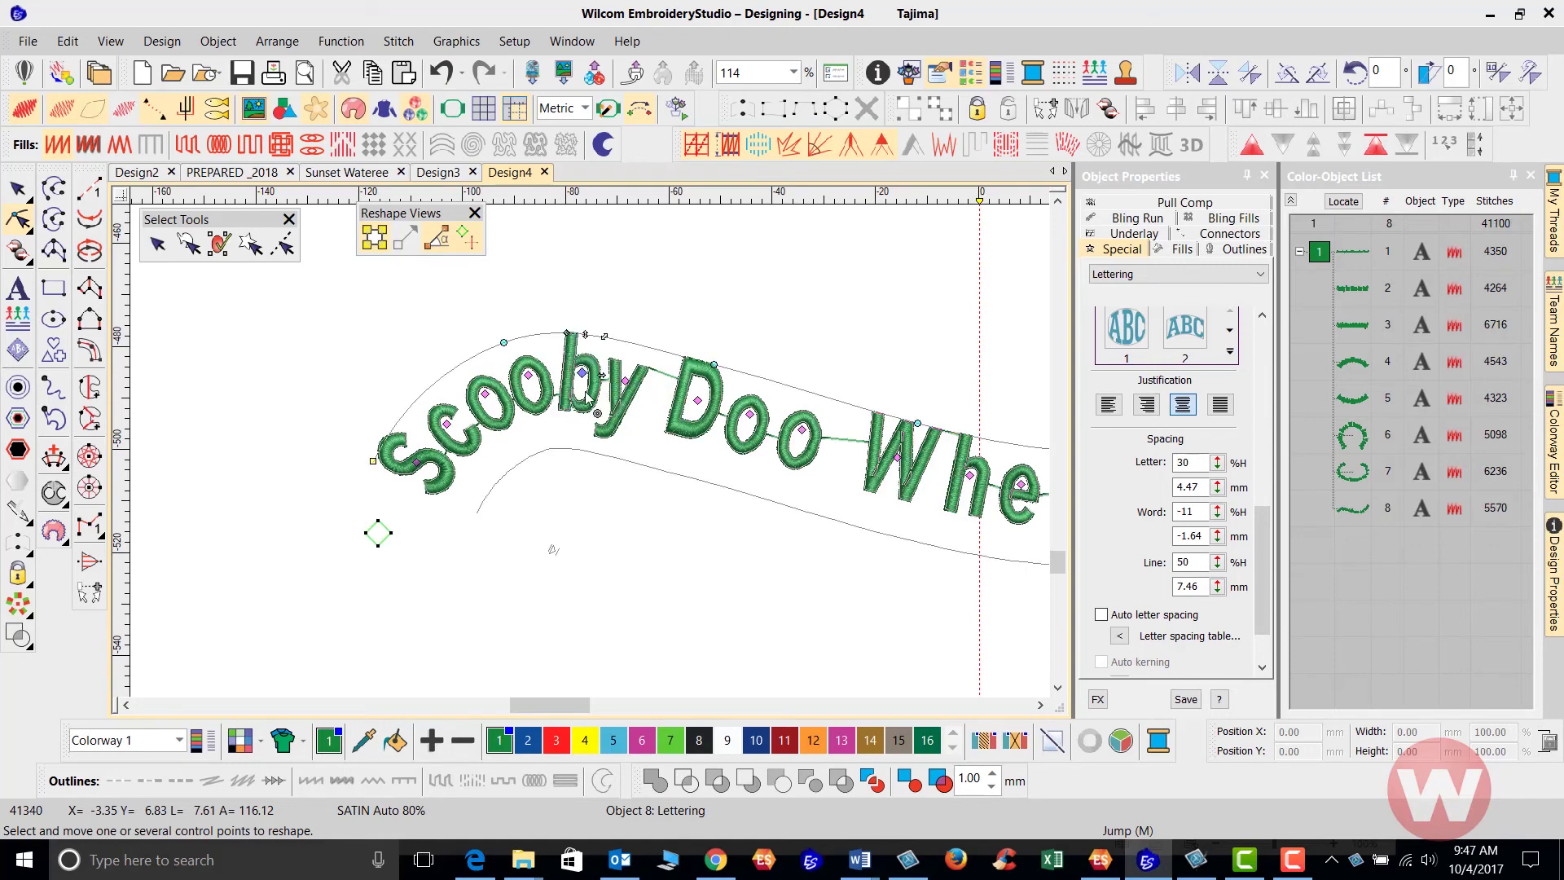
- Try reshaping the wavy baseline by pulling the control point above "Are" up and to the left, and undo the change
scroll(585, 374, "down", 2)
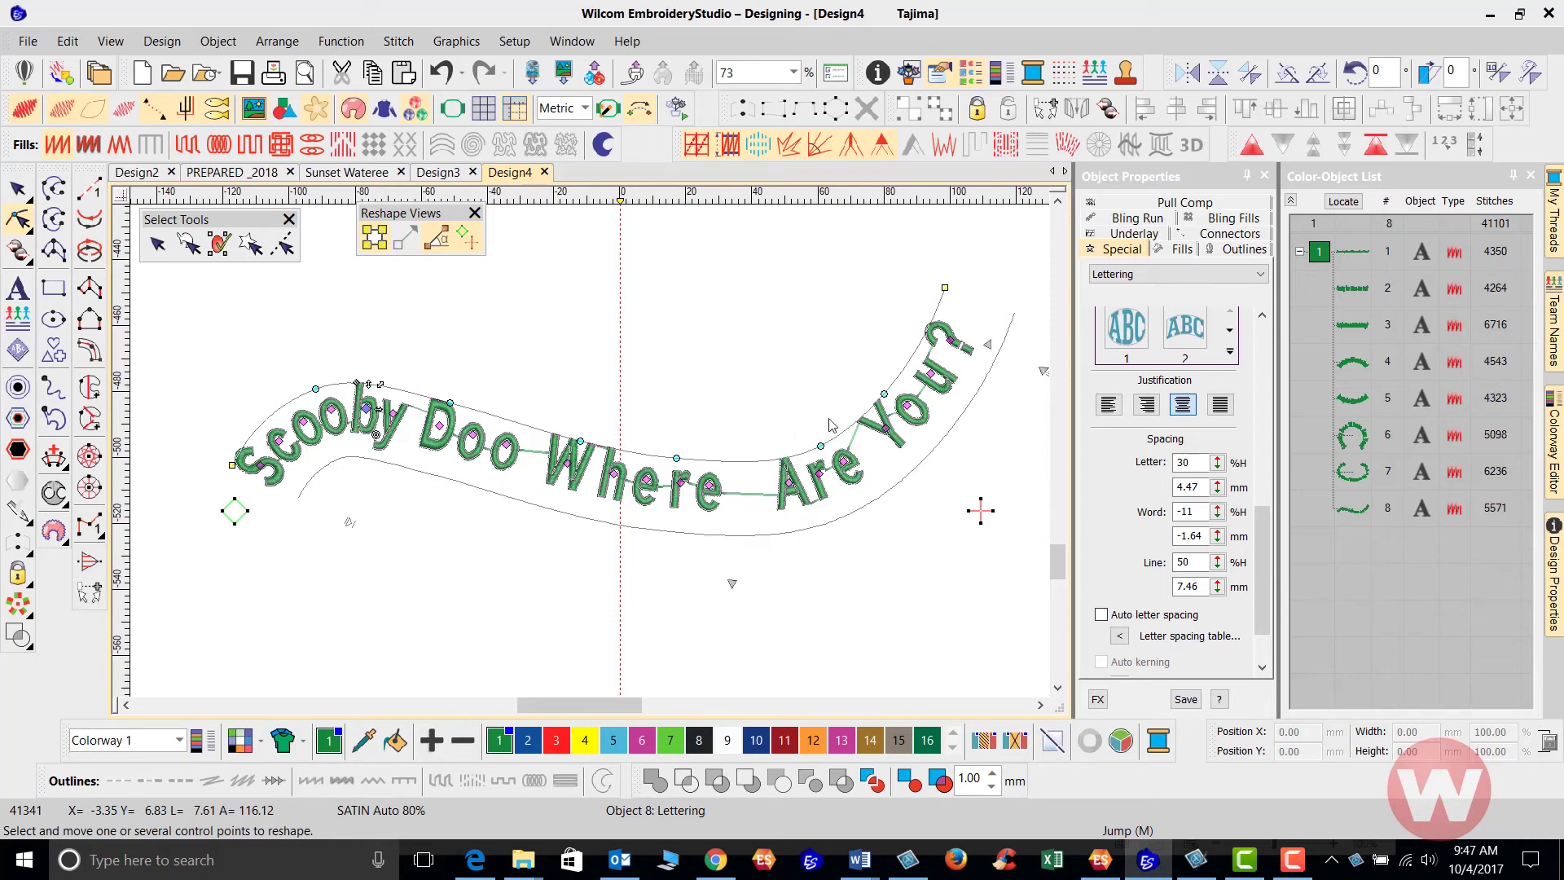
left_click(820, 447)
left_click_drag(821, 446, 775, 375)
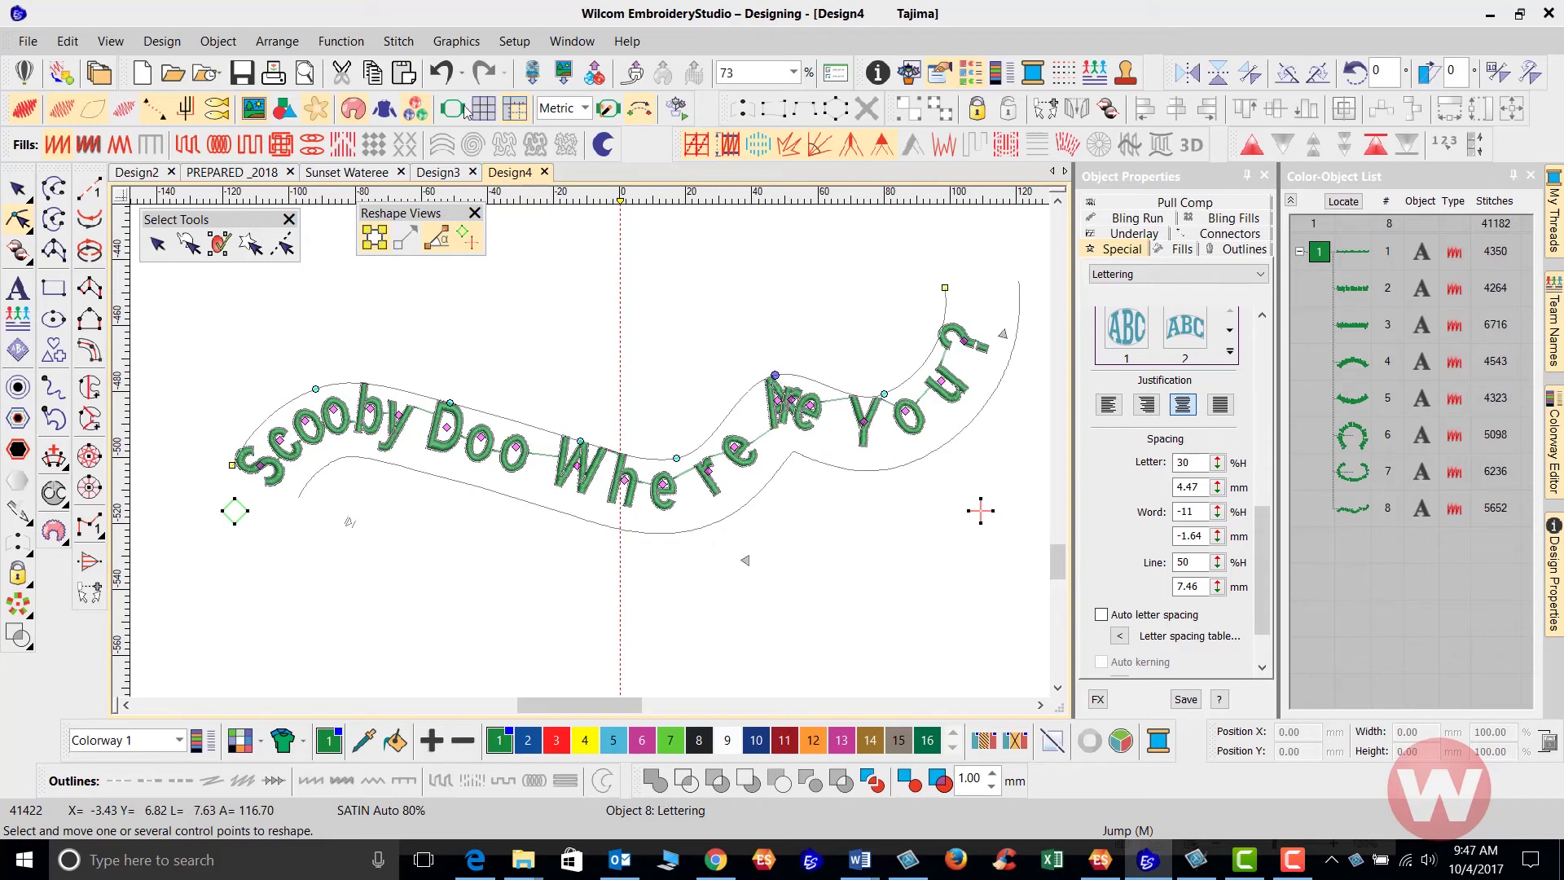
left_click(444, 74)
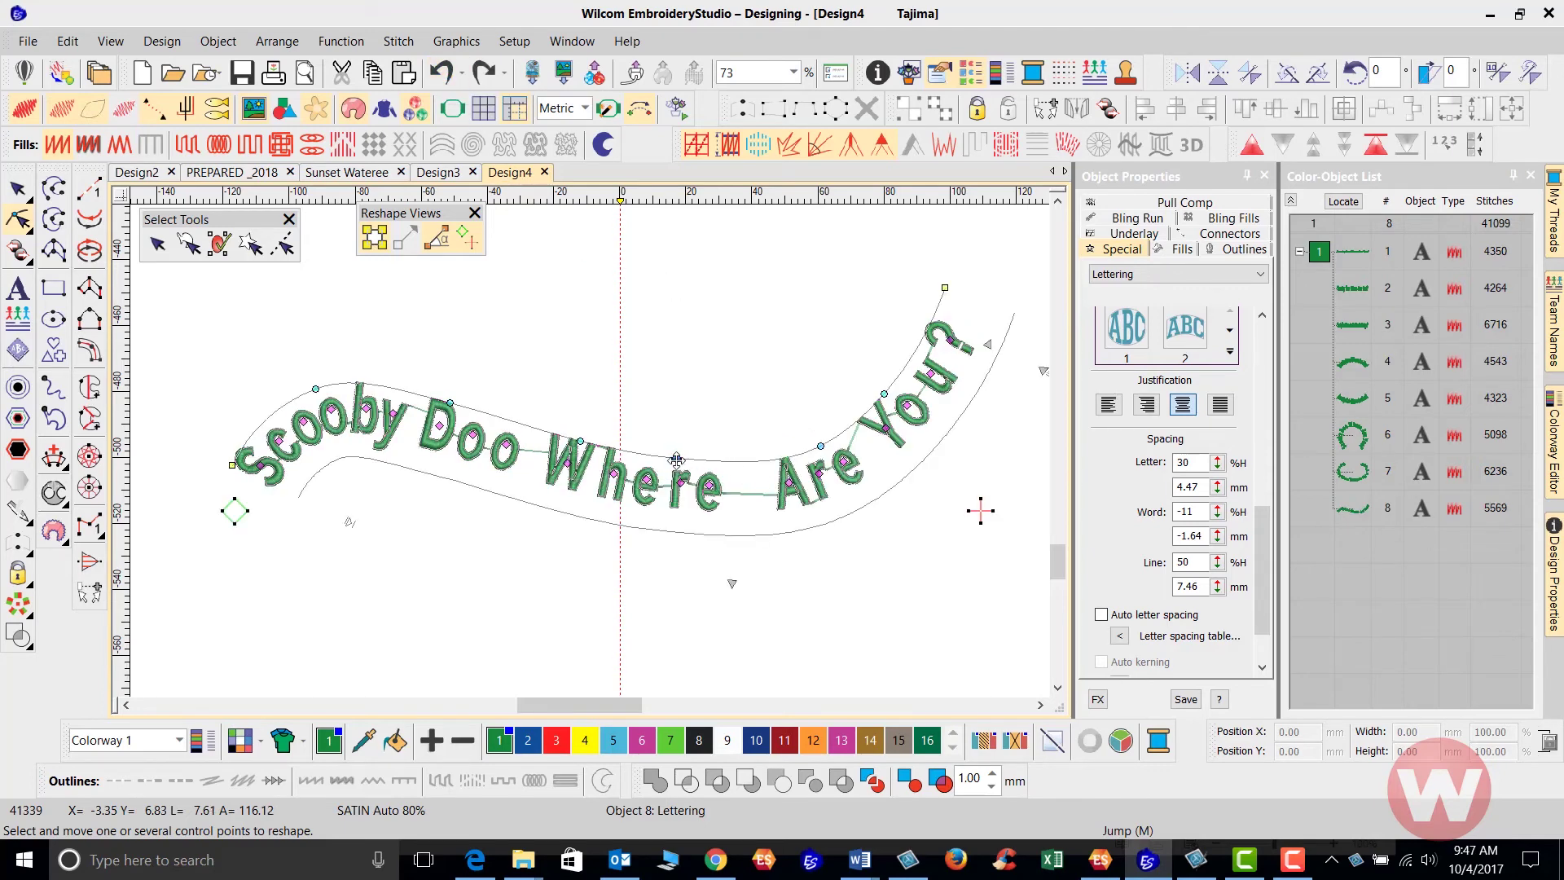
- Raise the wavy baseline's control point above the end of "Where" by about 24 mm
left_click_drag(677, 461, 683, 382)
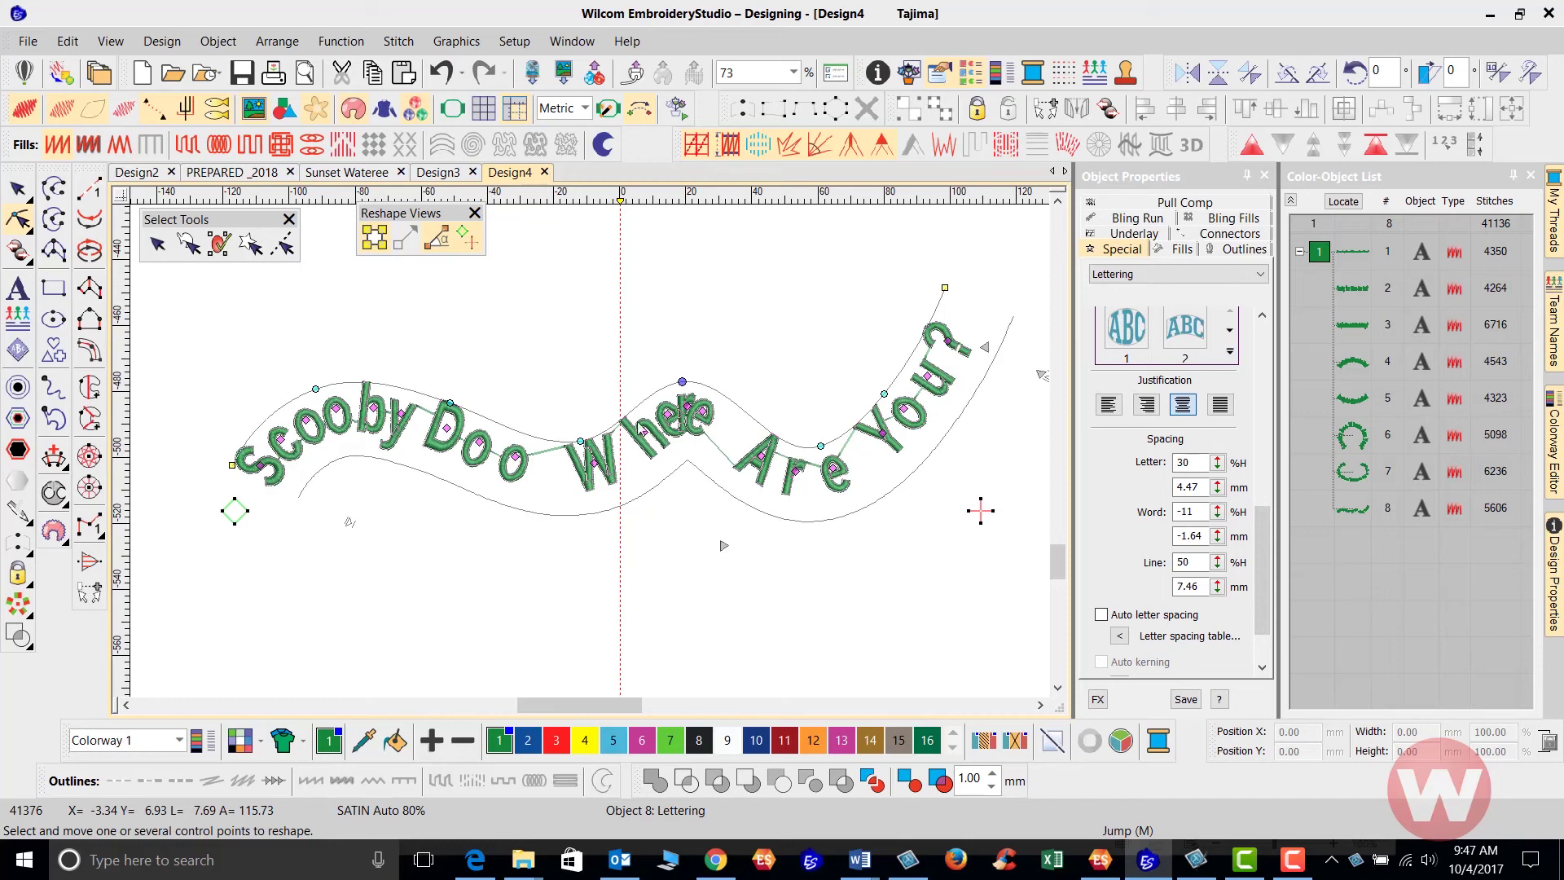
- Slide the last "e" of "Where" along the wavy baseline away from the "r" and finish reshaping the lettering
left_click_drag(643, 433, 716, 426)
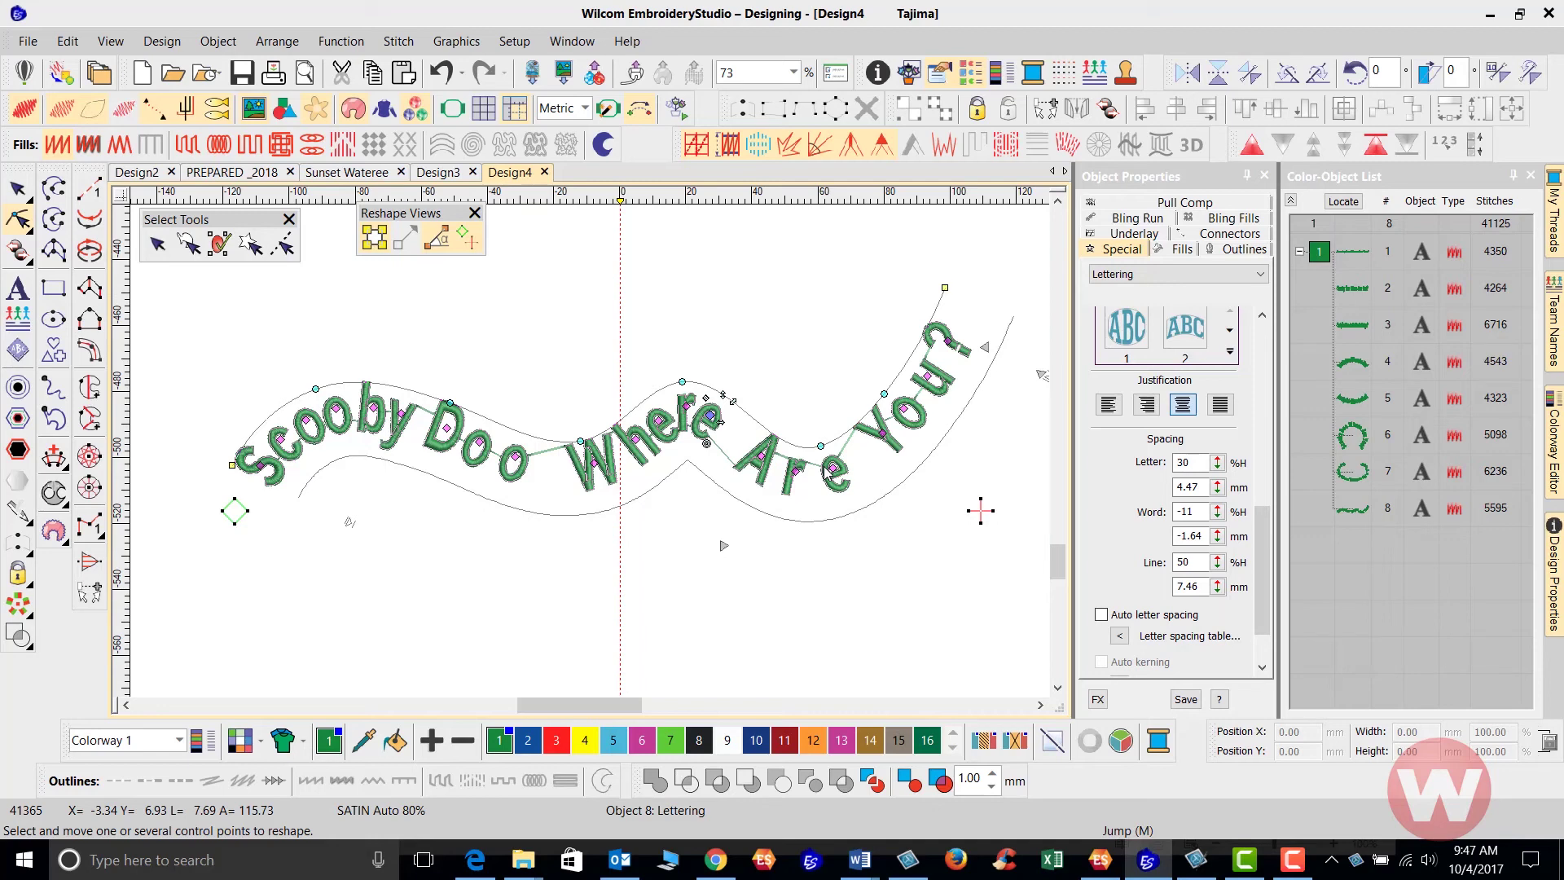
left_click(17, 189)
left_click(670, 544)
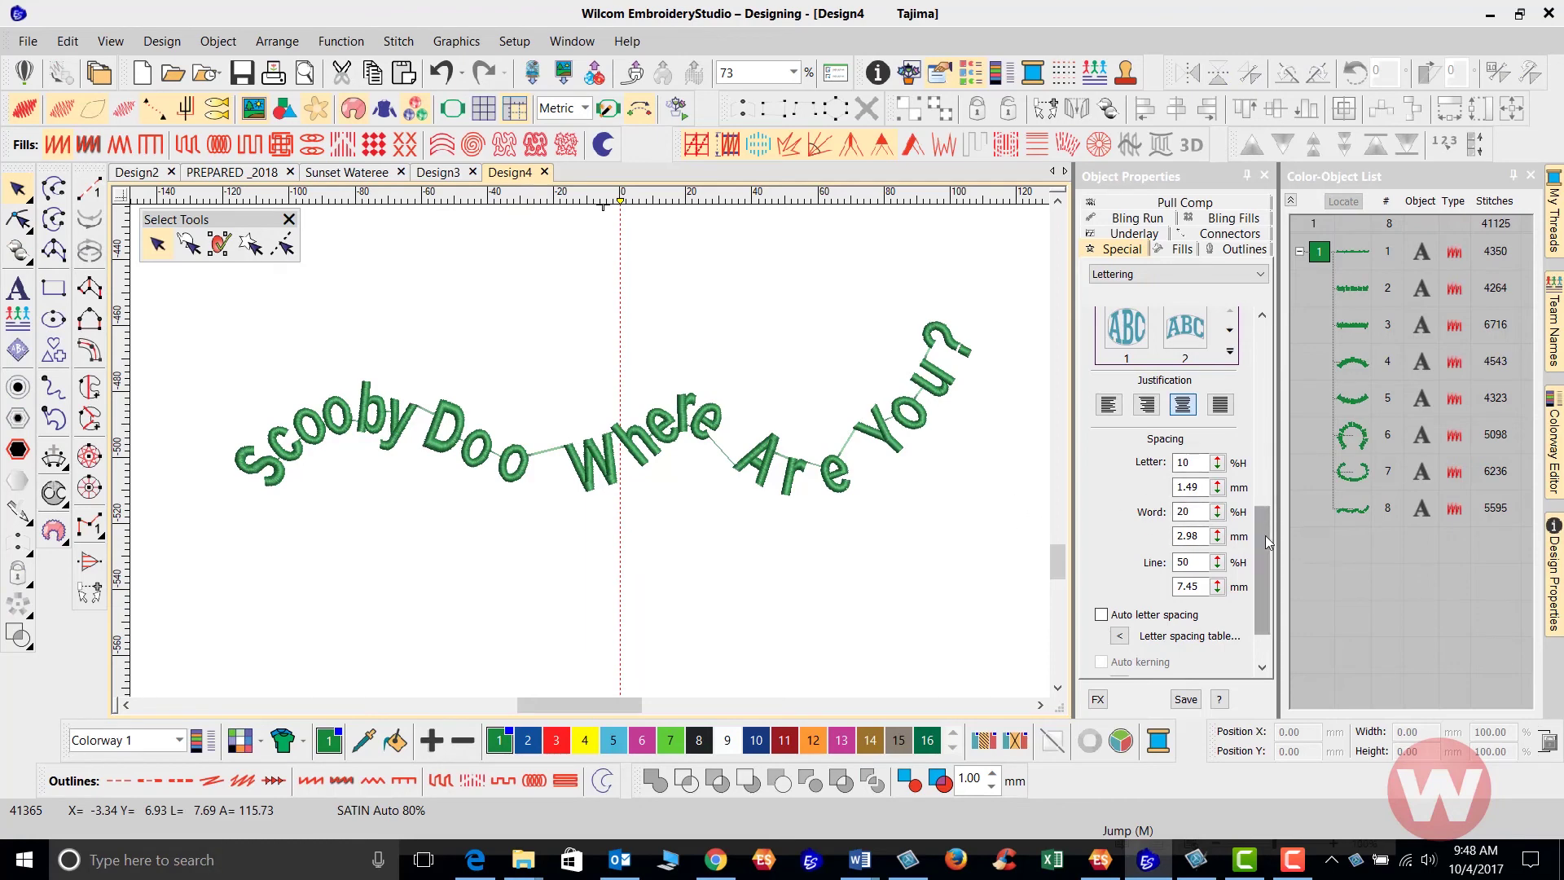
- Move the whole wavy lettering up by about 24 mm to free space beneath it
left_click_drag(1265, 535, 1269, 452)
left_click(1230, 479)
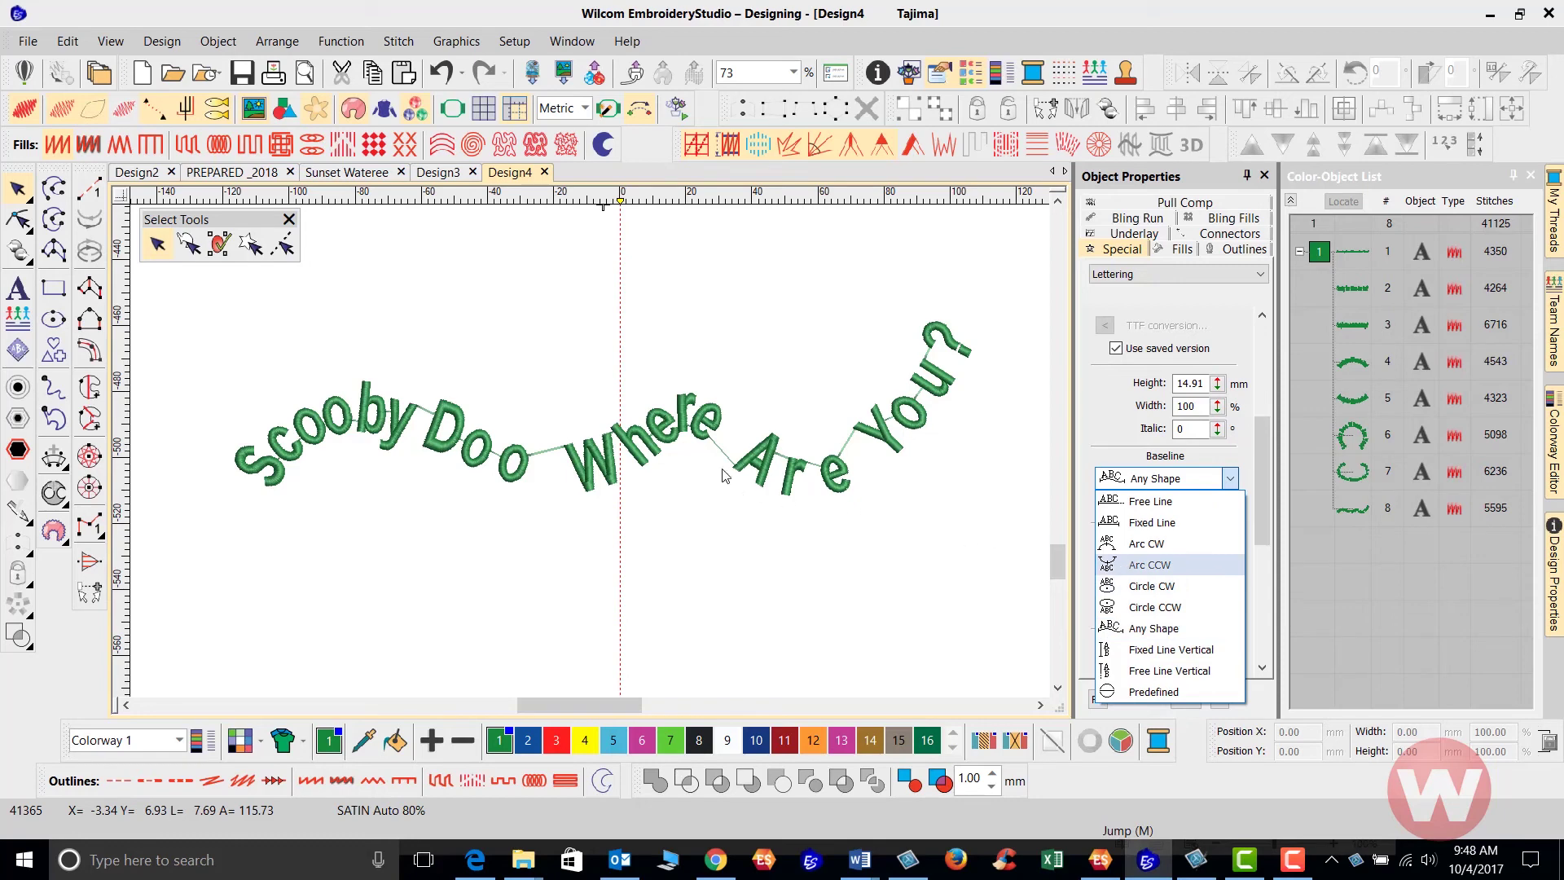
left_click(693, 444)
left_click_drag(679, 432, 681, 354)
left_click(937, 509)
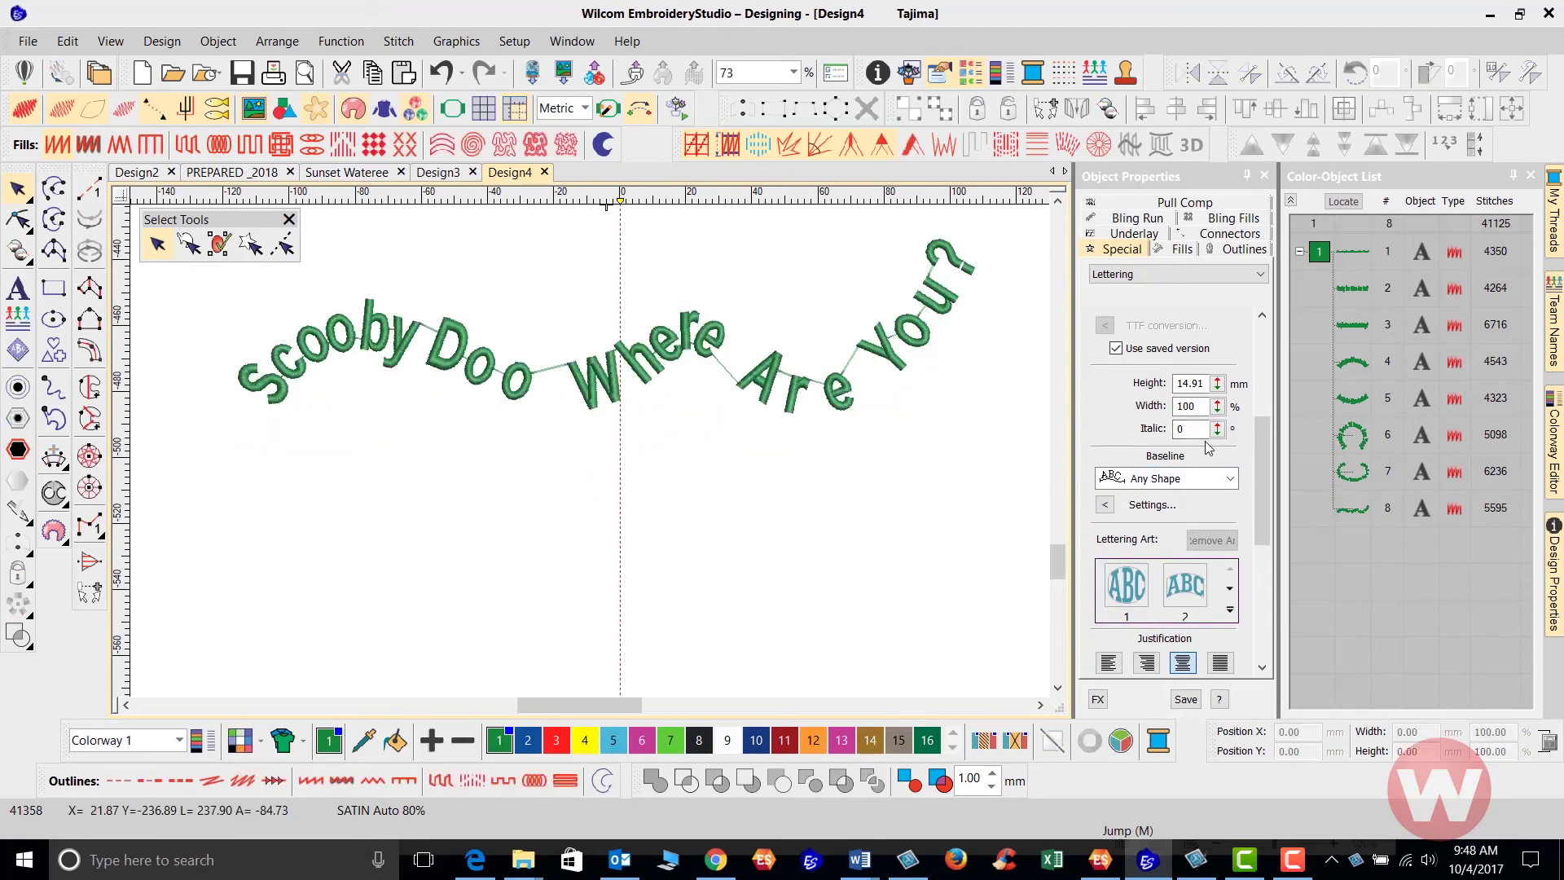
- Enter "Scooby Doo Where Are You?" as new lettering text and set its baseline to Fixed Line Vertical
left_click_drag(1260, 445, 1267, 316)
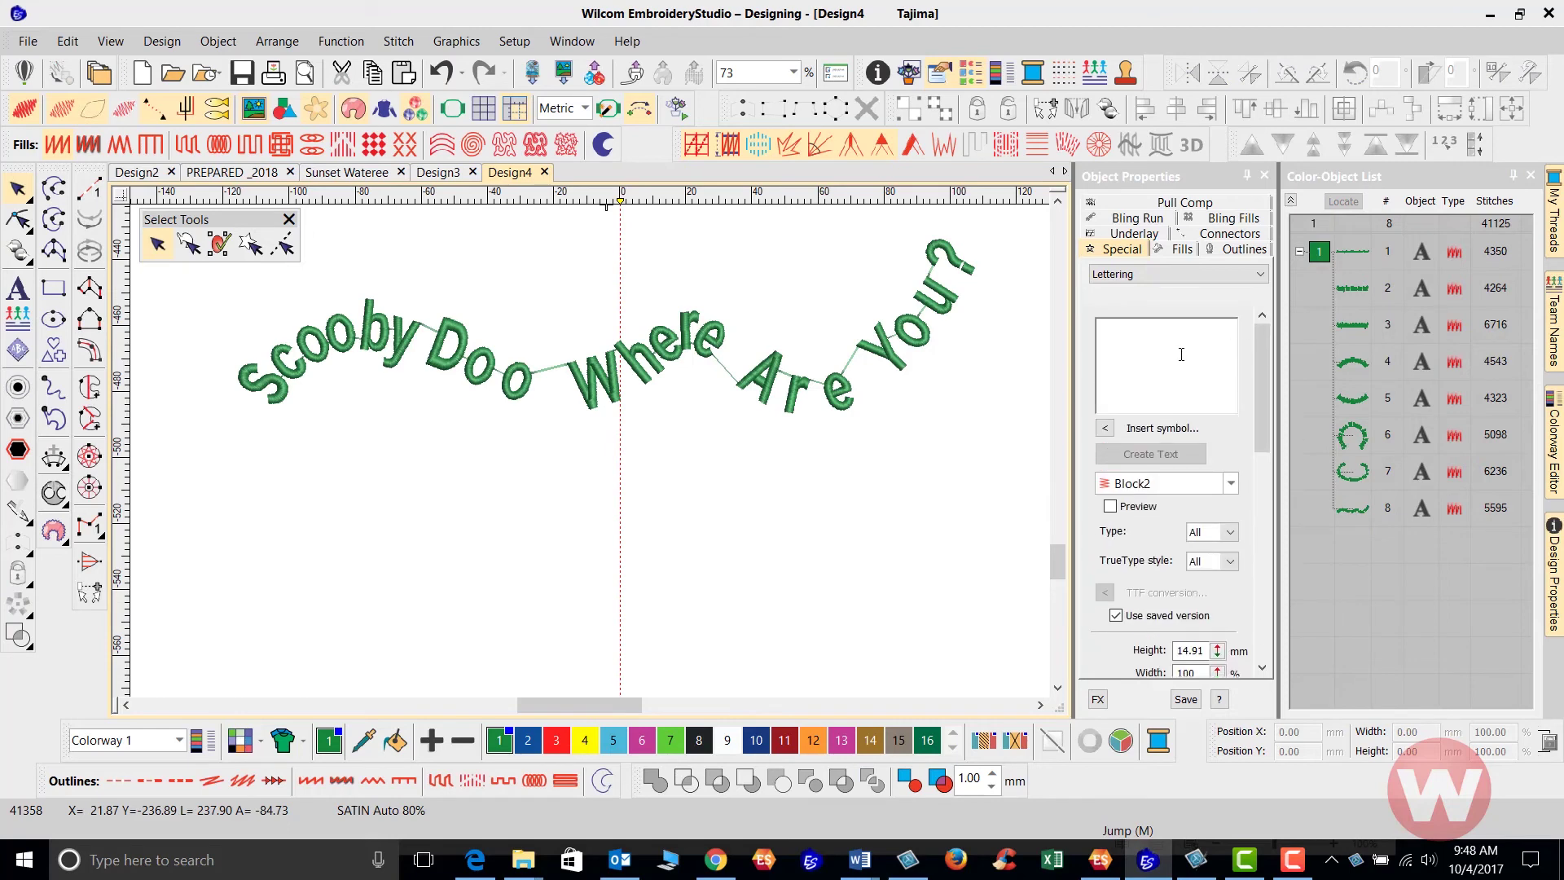
type("Scooby Doo Where Are You?")
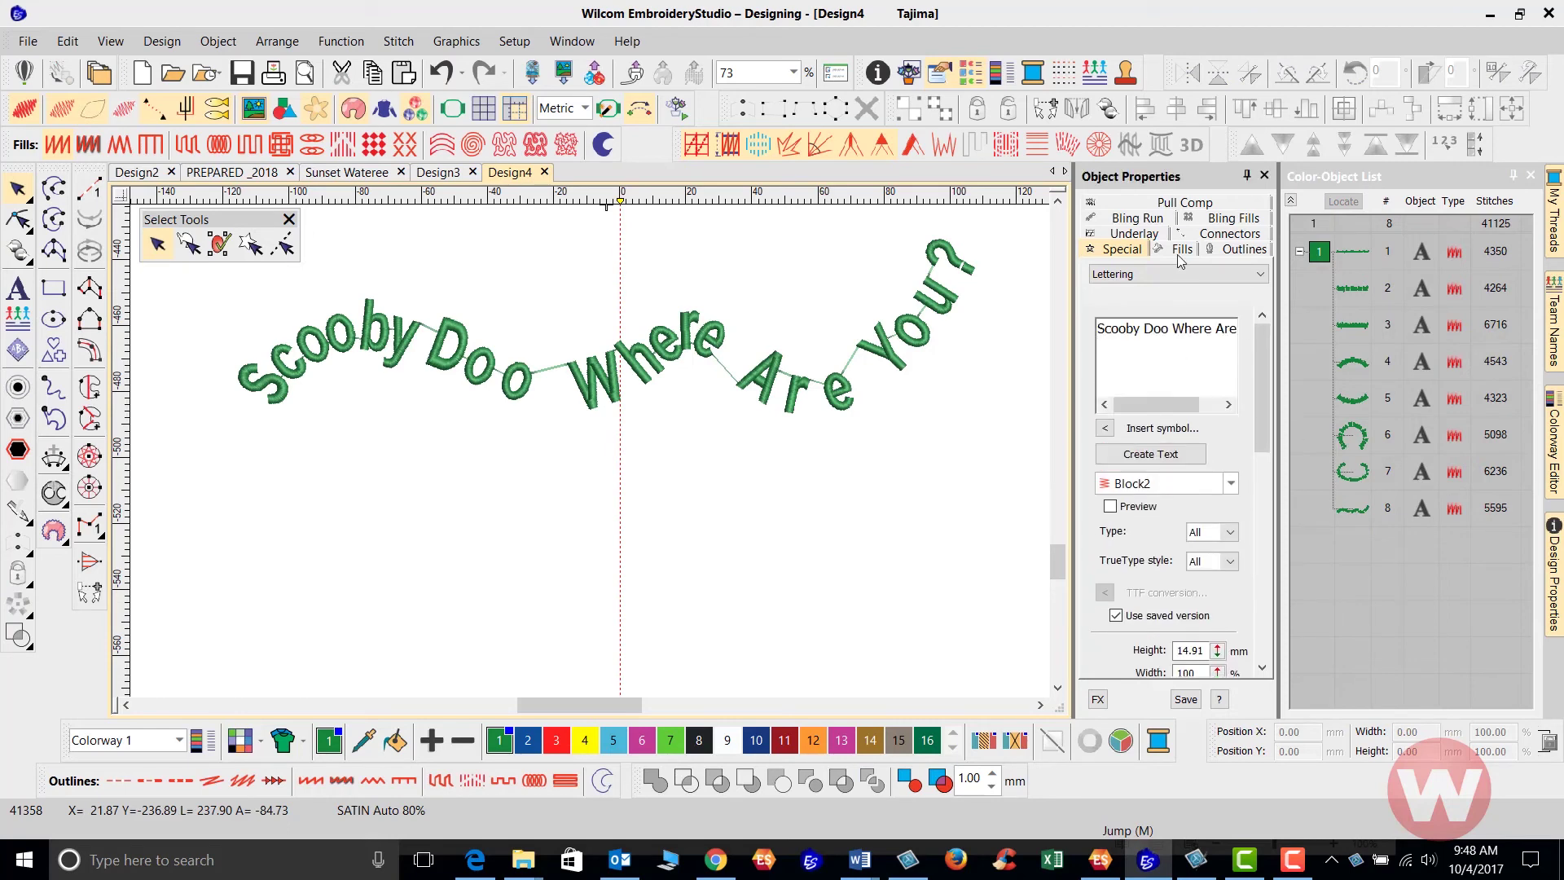
left_click_drag(1269, 370, 1275, 487)
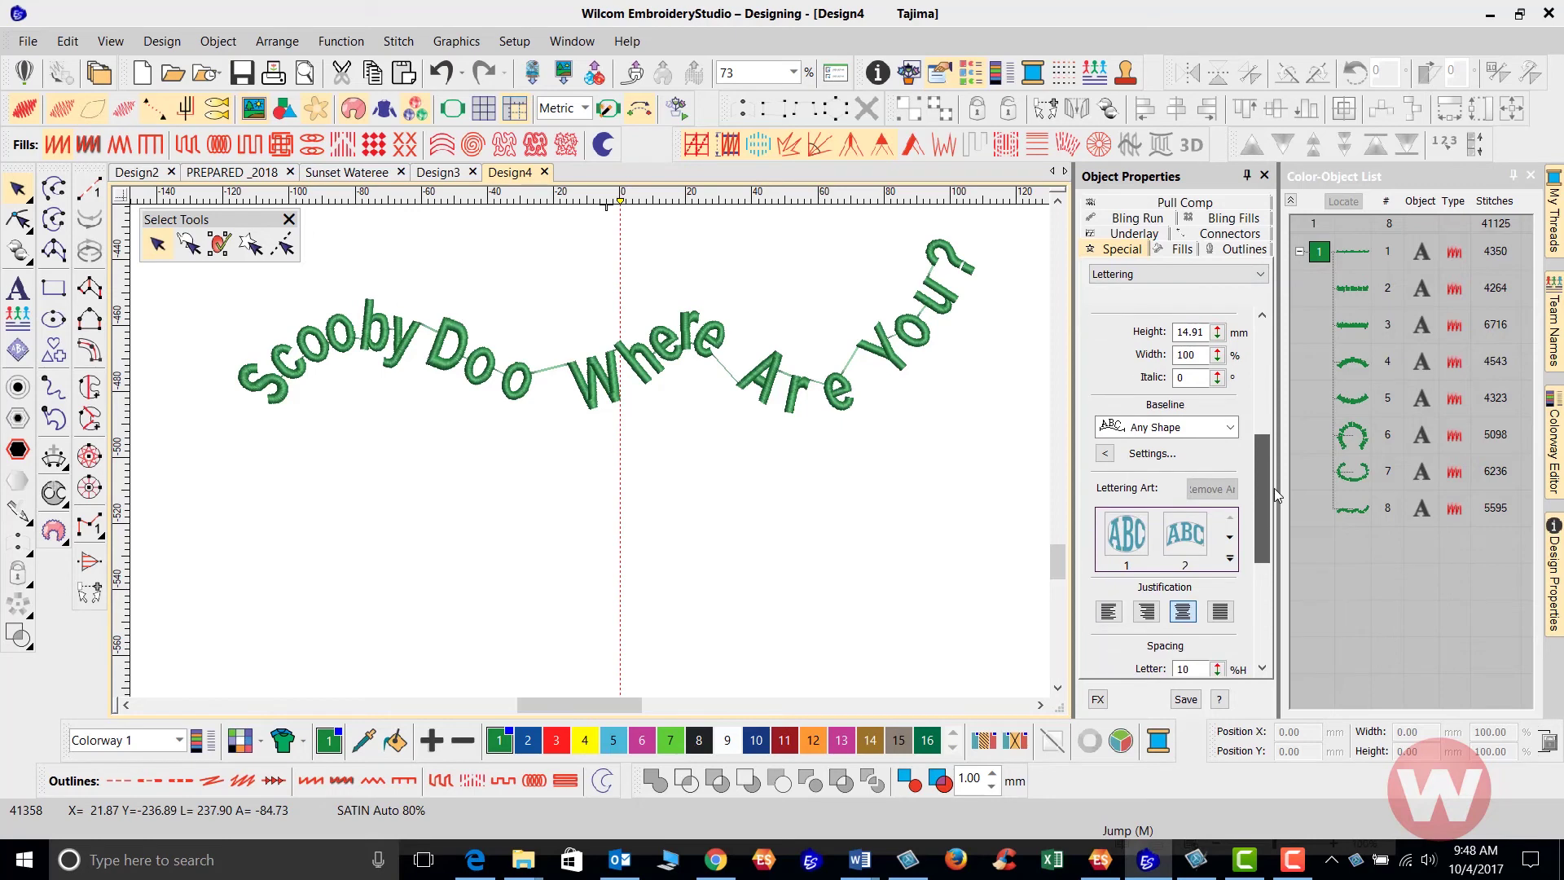
left_click(1230, 419)
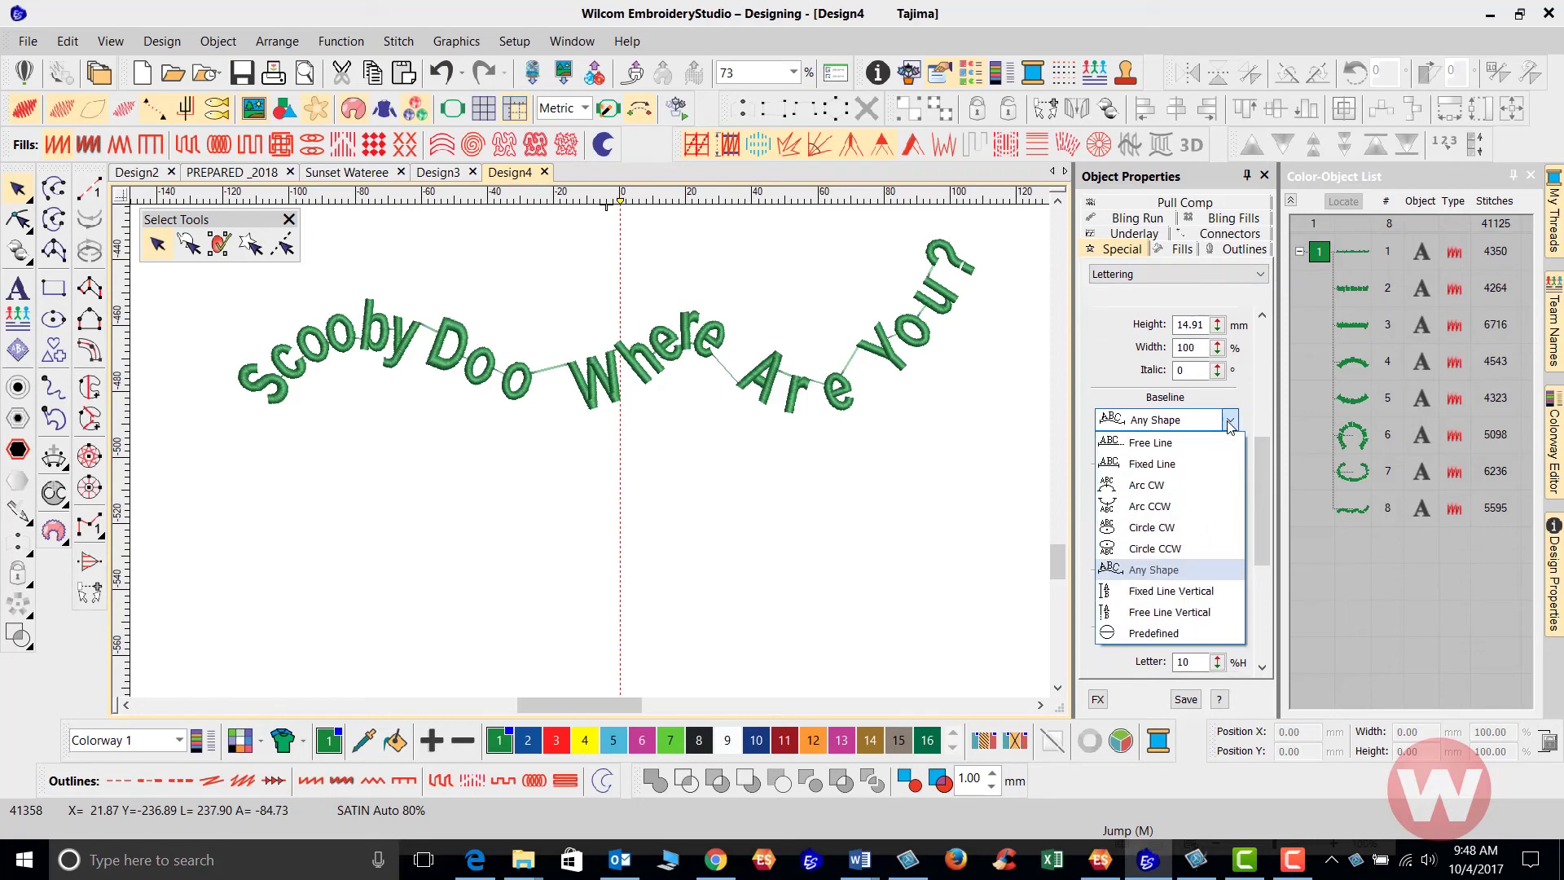
left_click(1210, 590)
left_click_drag(1261, 510, 1267, 433)
scroll(1267, 433, "up", 3)
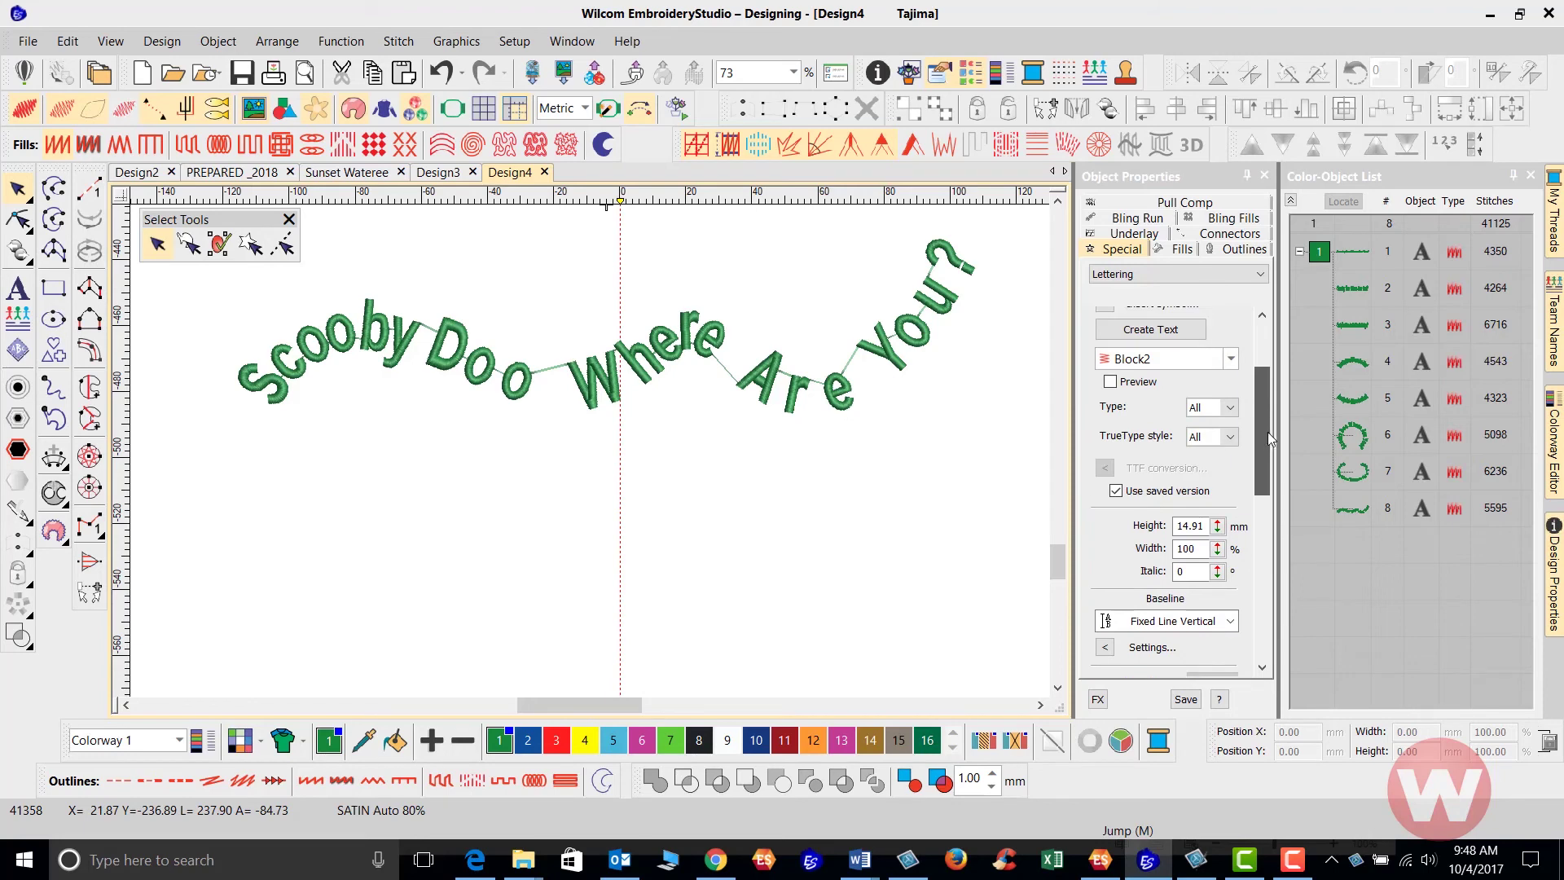
- Create the text on a vertical centre line about 114 mm long below the wavy lettering, and stretch it upward to about 123 mm
left_click(1150, 413)
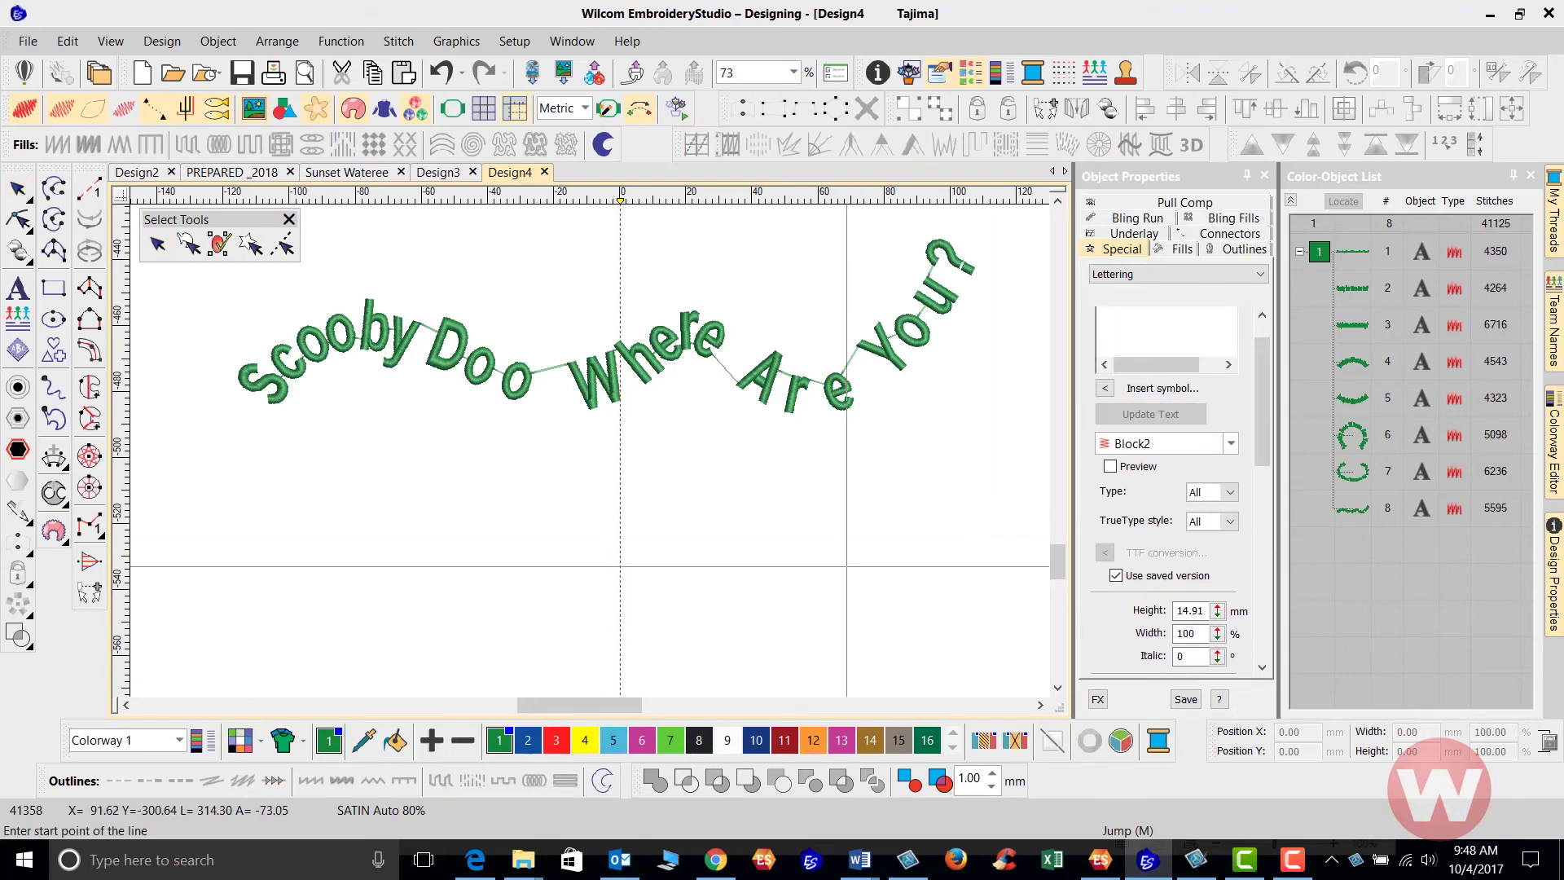
scroll(586, 565, "down", 2)
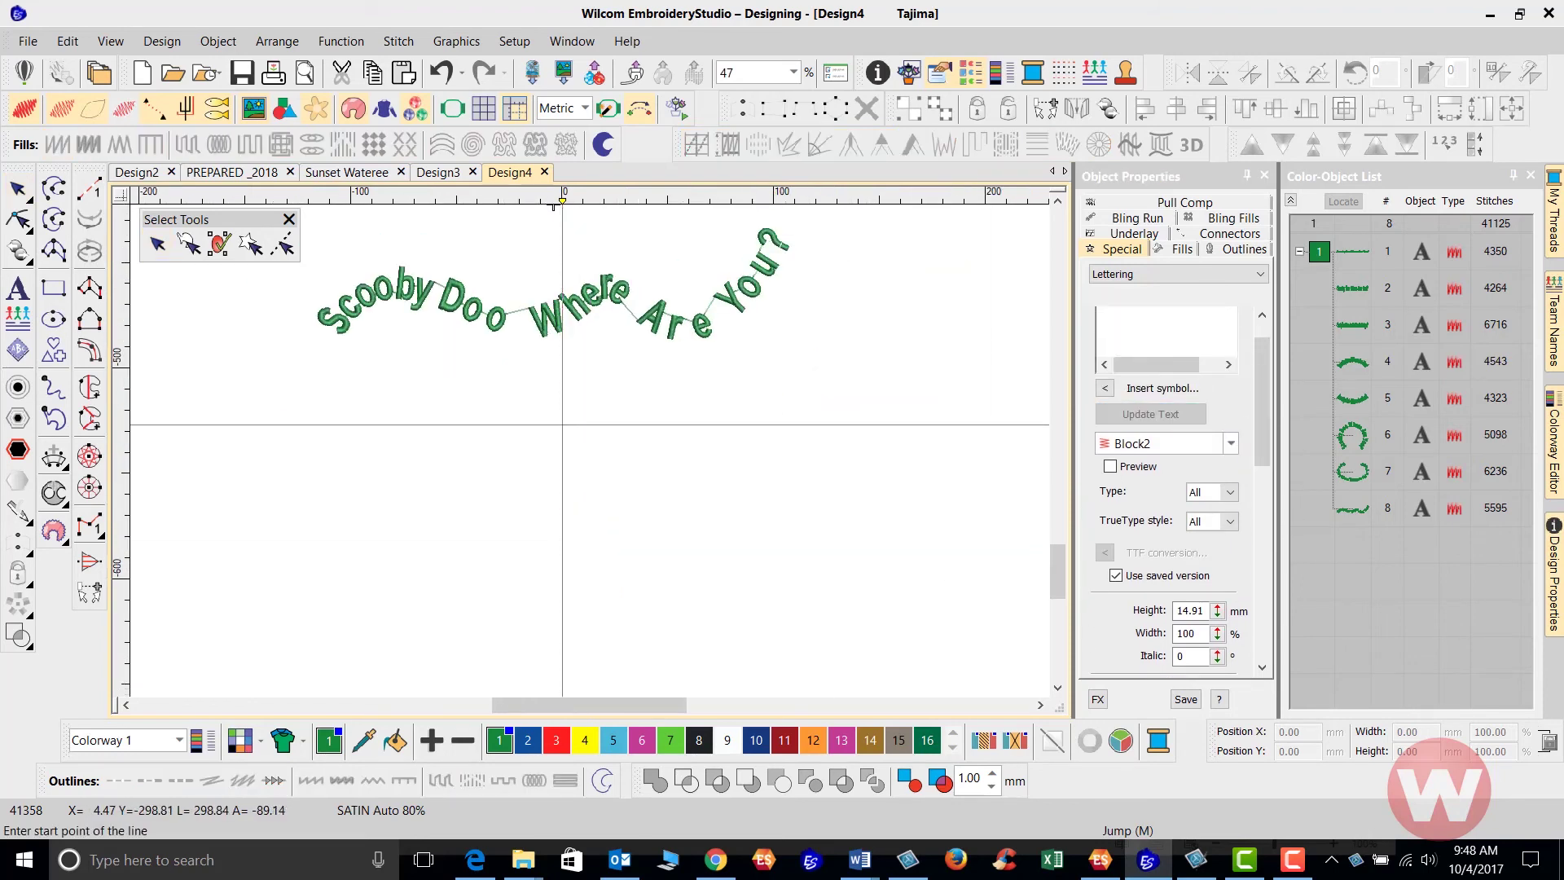
left_click(563, 424)
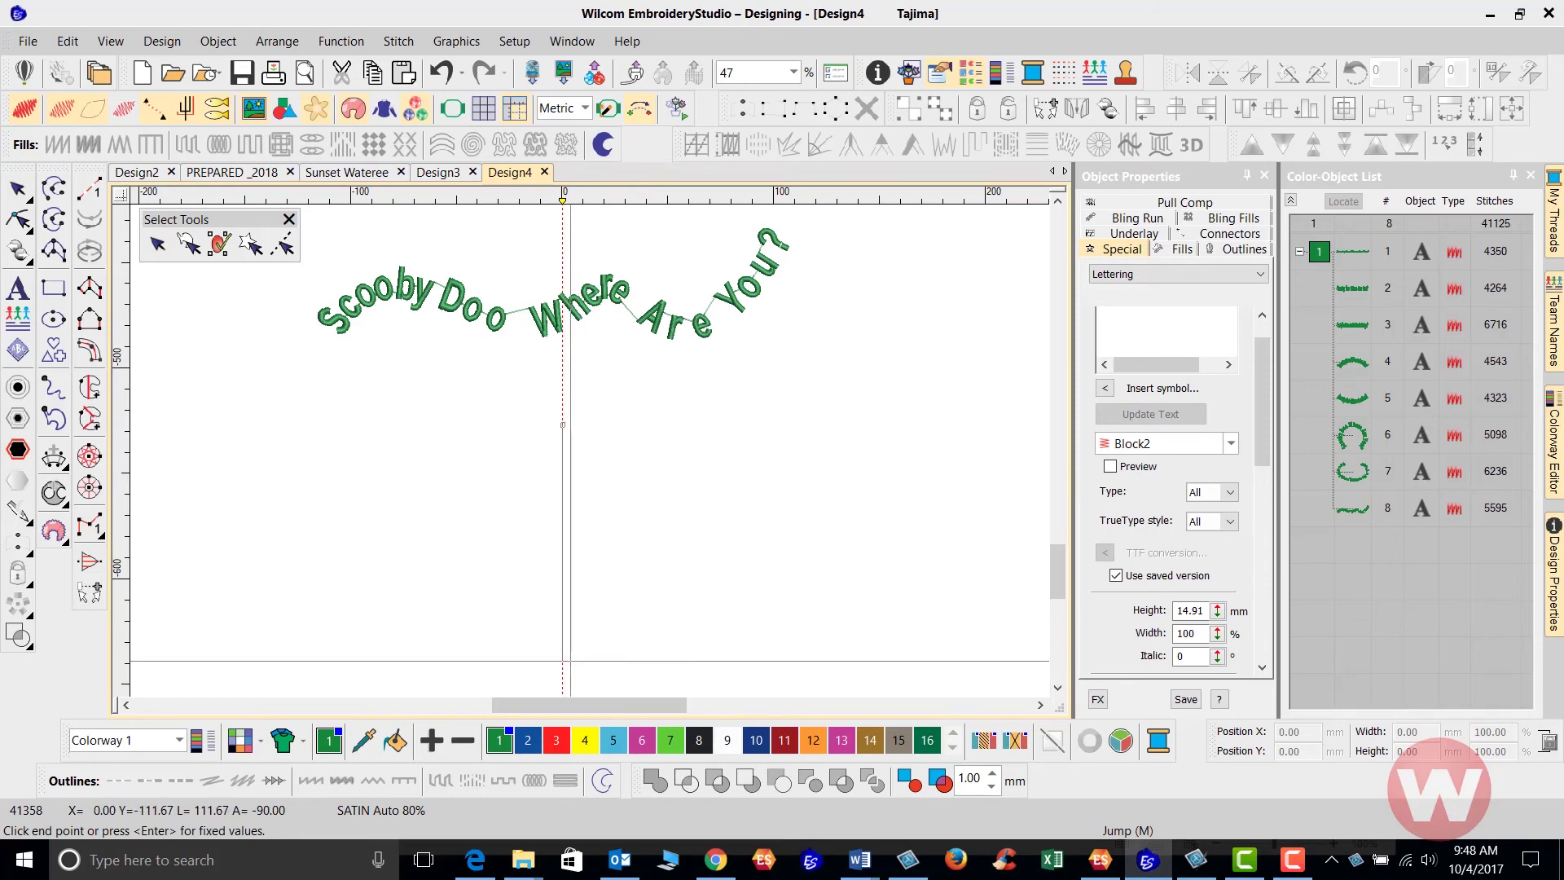
left_click(563, 665)
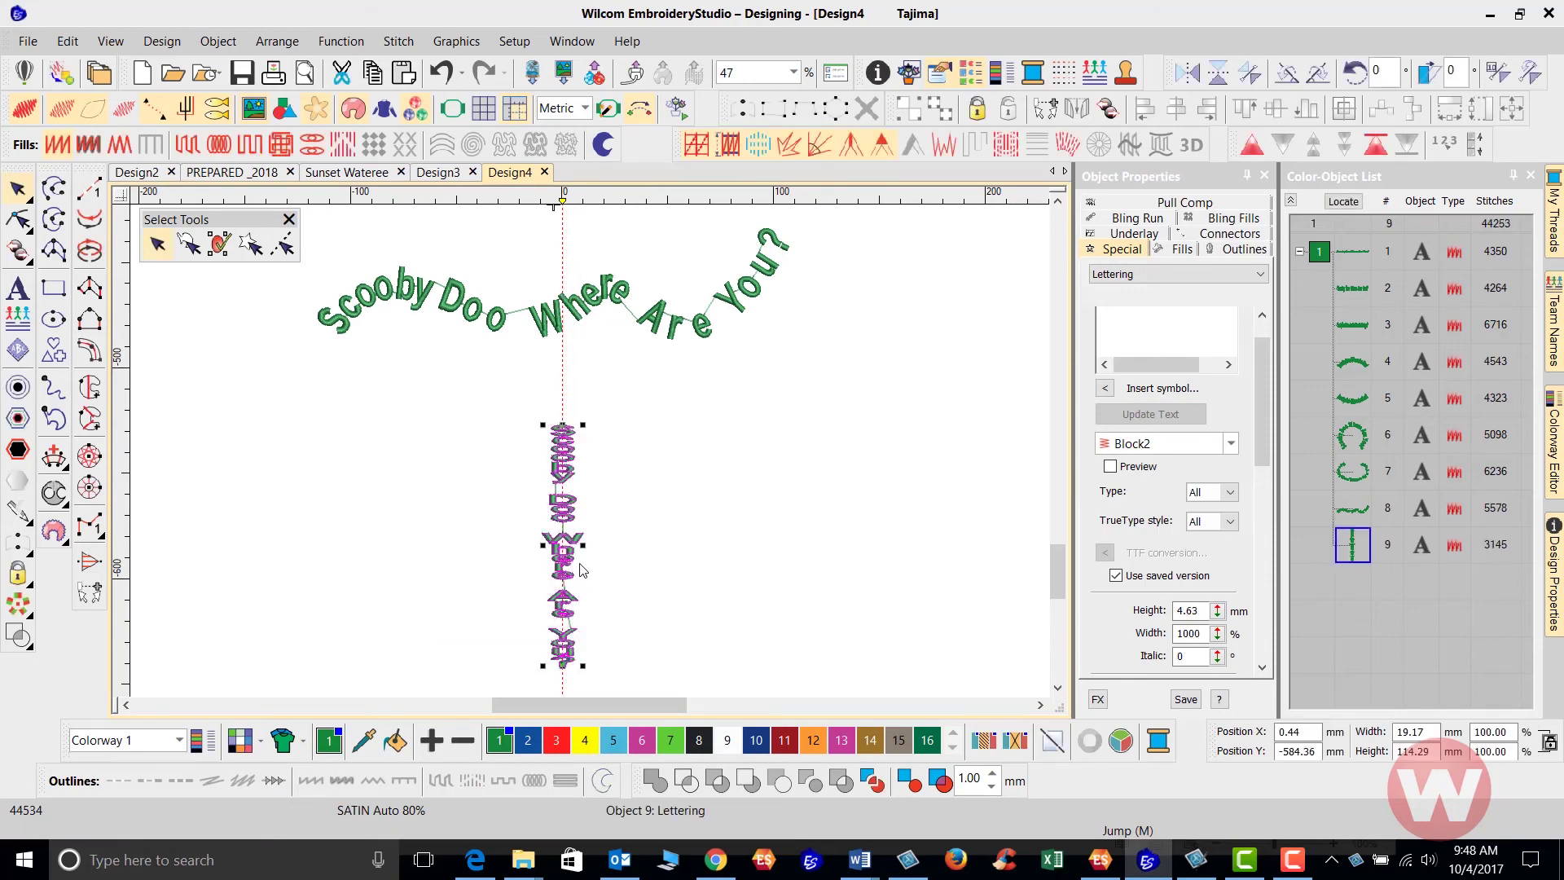
scroll(570, 535, "up", 2)
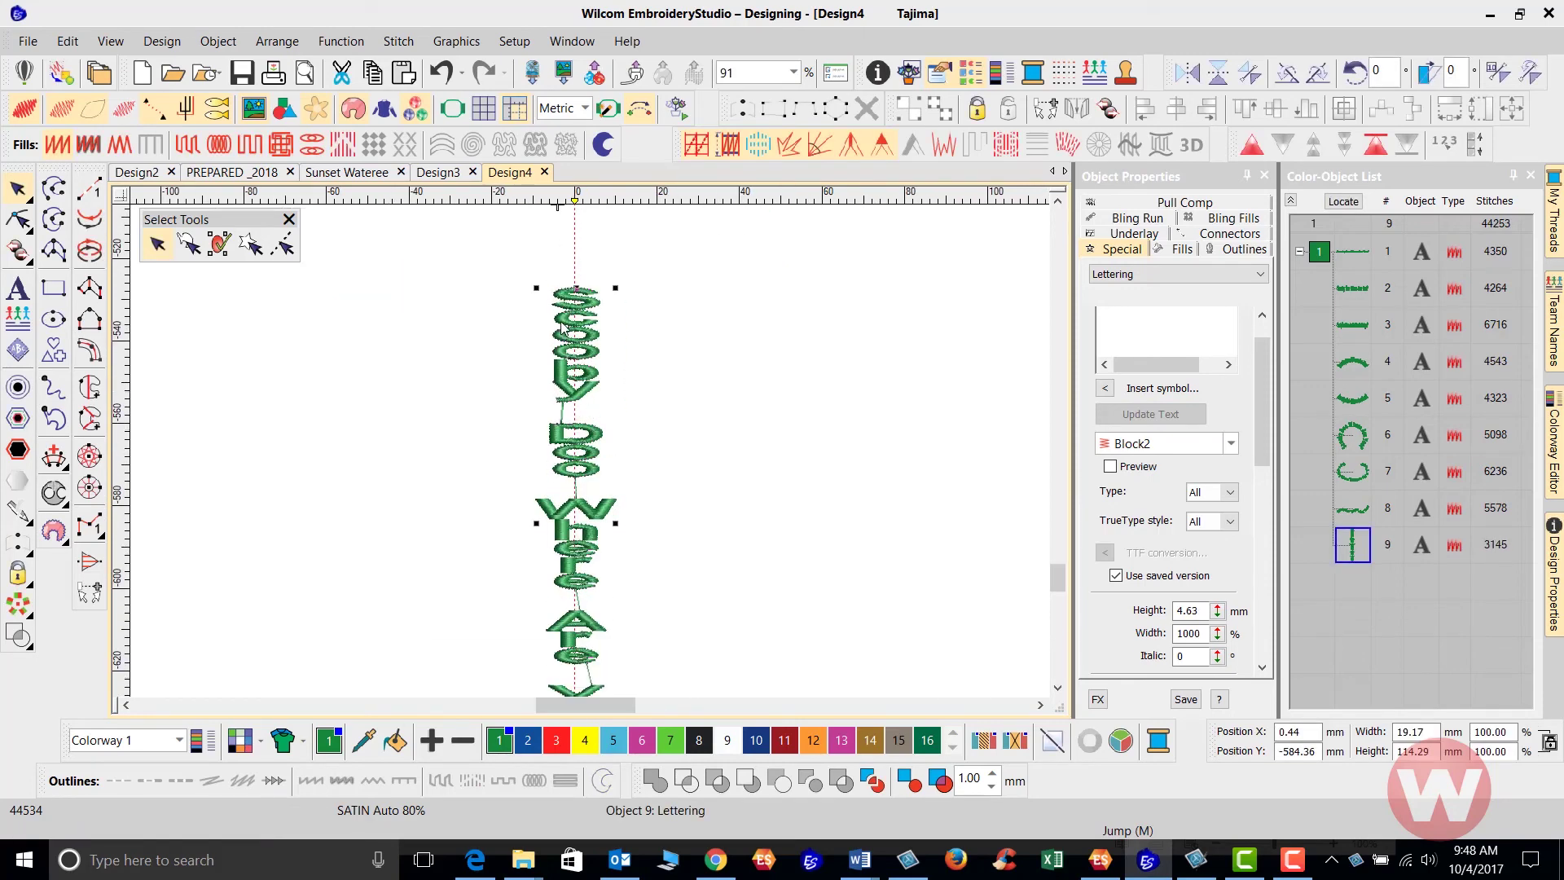
left_click_drag(577, 292, 562, 252)
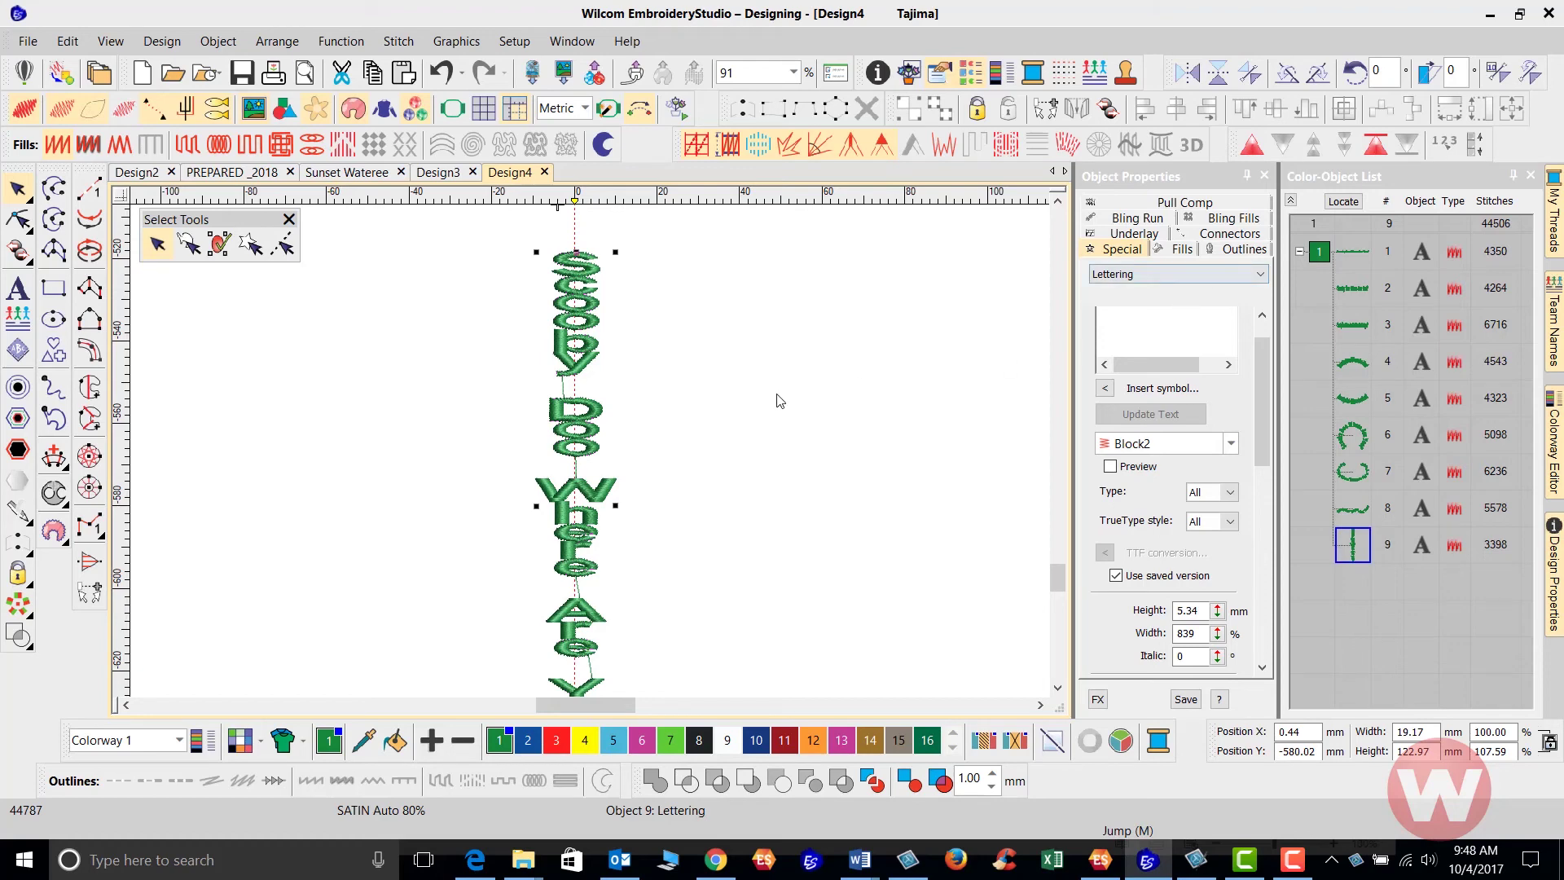
- Add a run of extra "s" letters after "Where" in the fixed vertical lettering and update the text
scroll(1264, 391, "up", 1)
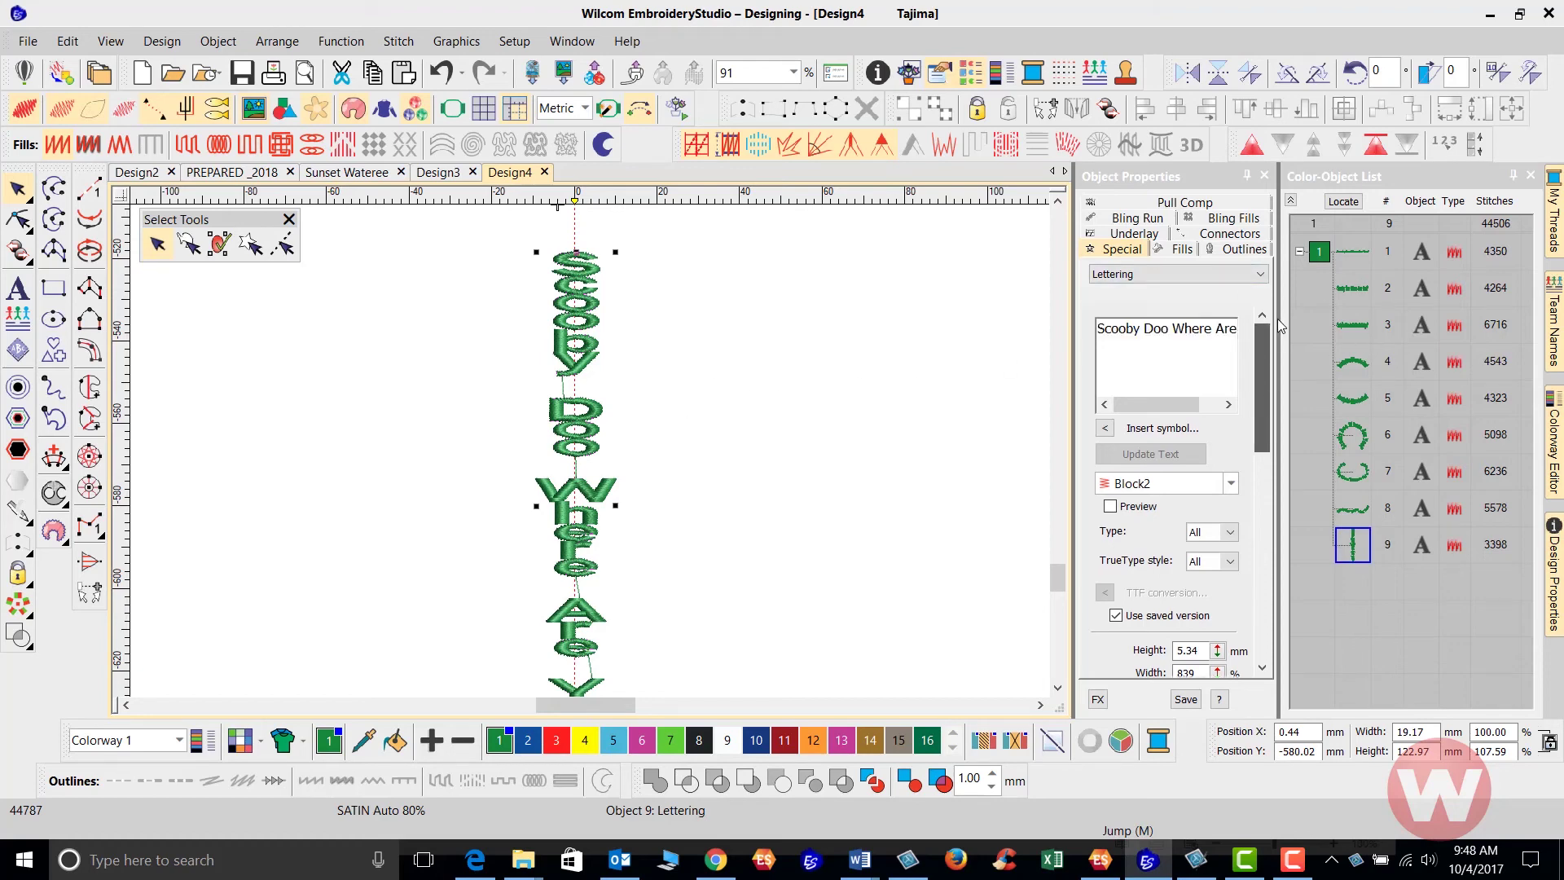
left_click(1214, 330)
type("ssss")
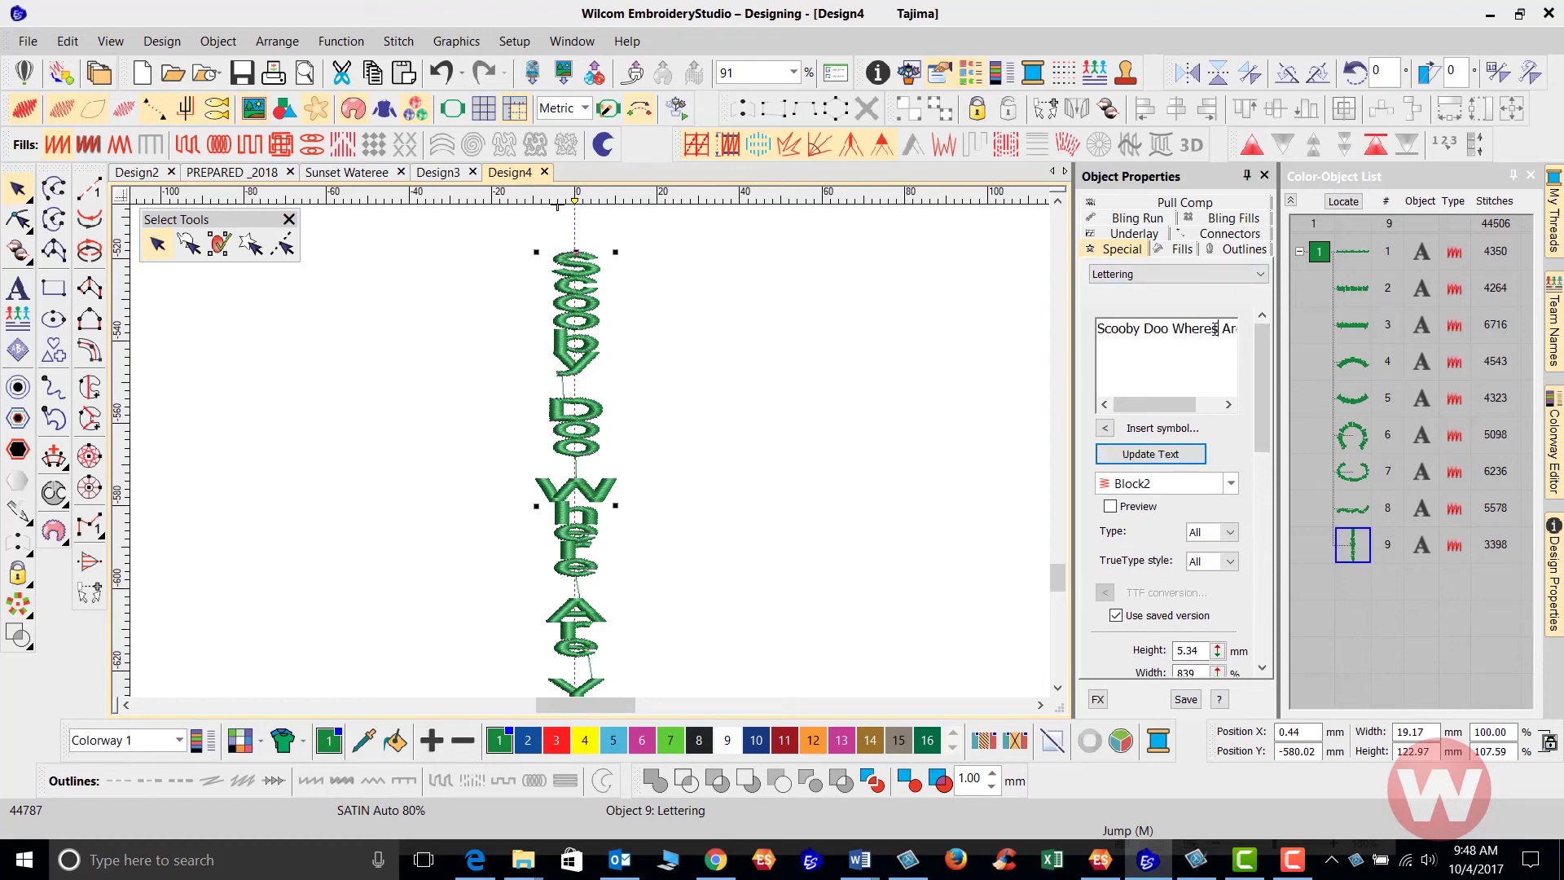
type("s")
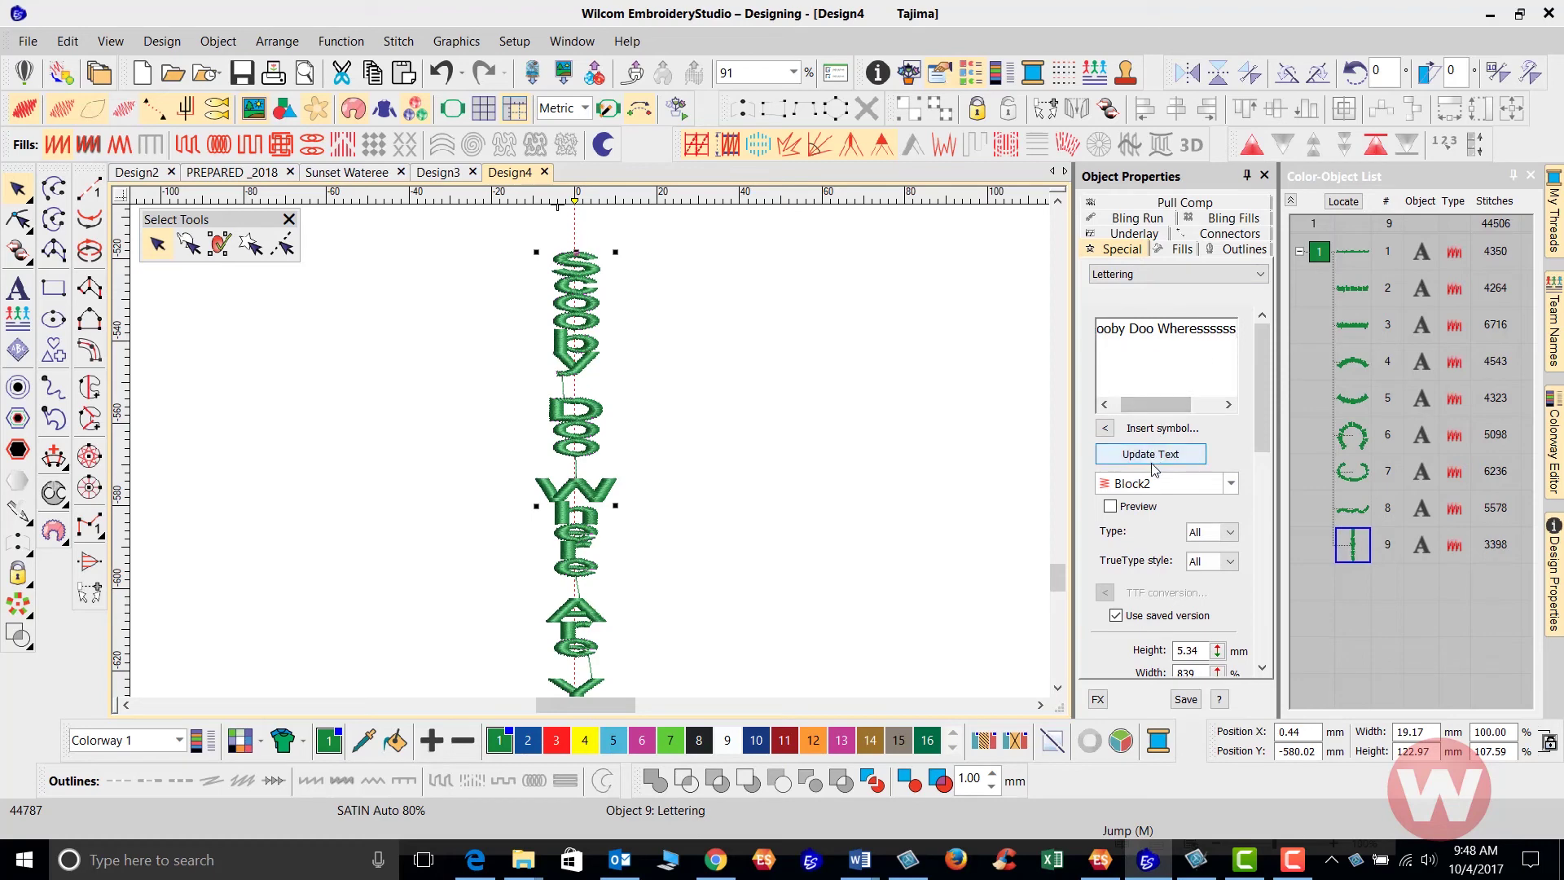
left_click(1151, 454)
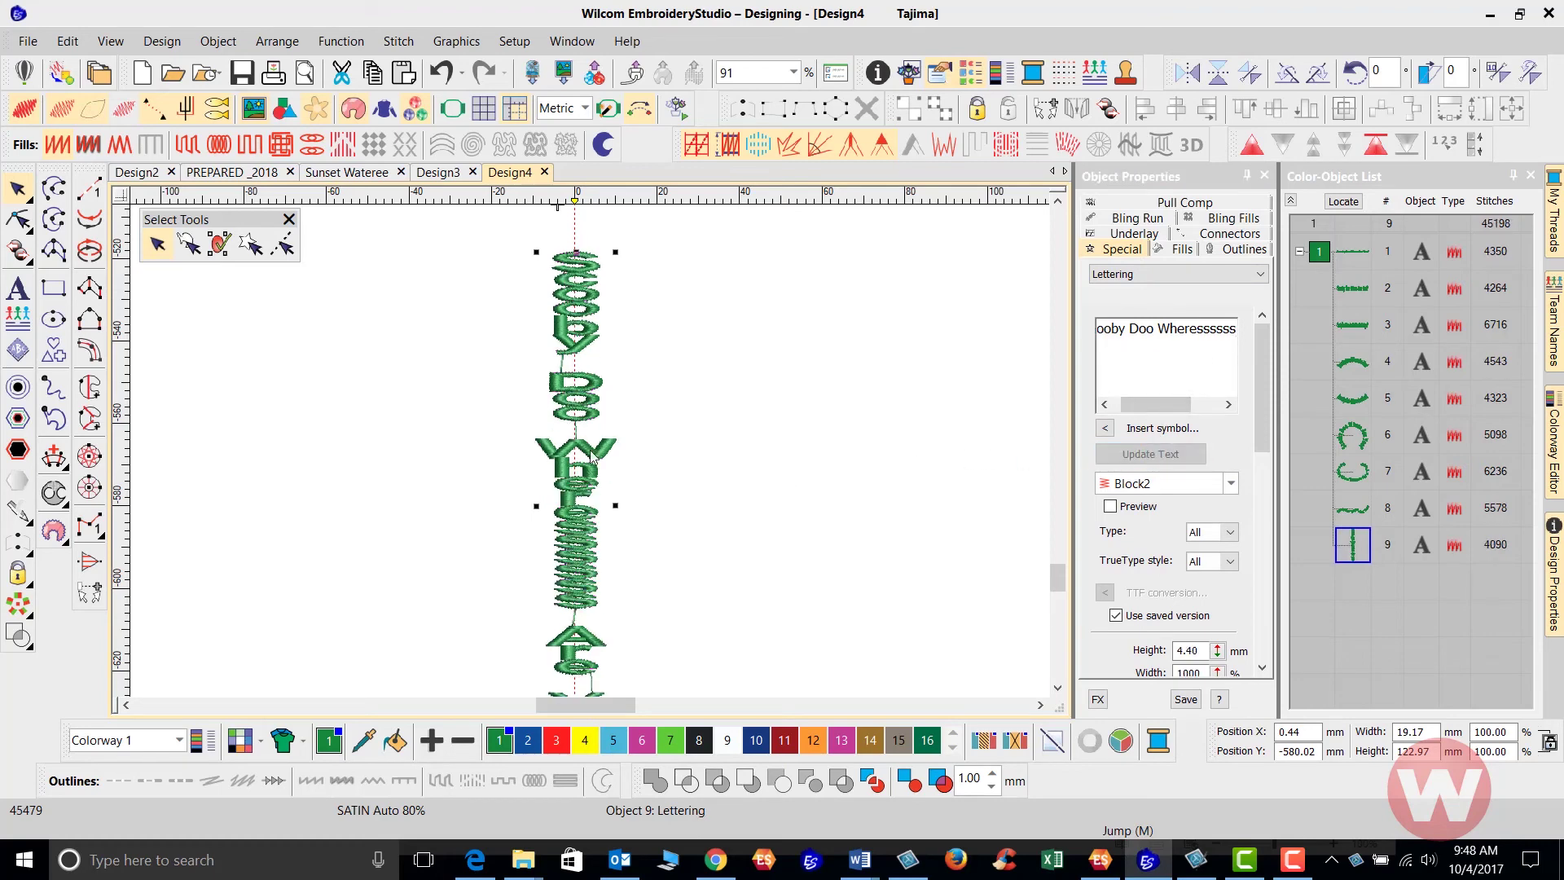
scroll(603, 452, "down", 1)
left_click_drag(1050, 575, 1051, 580)
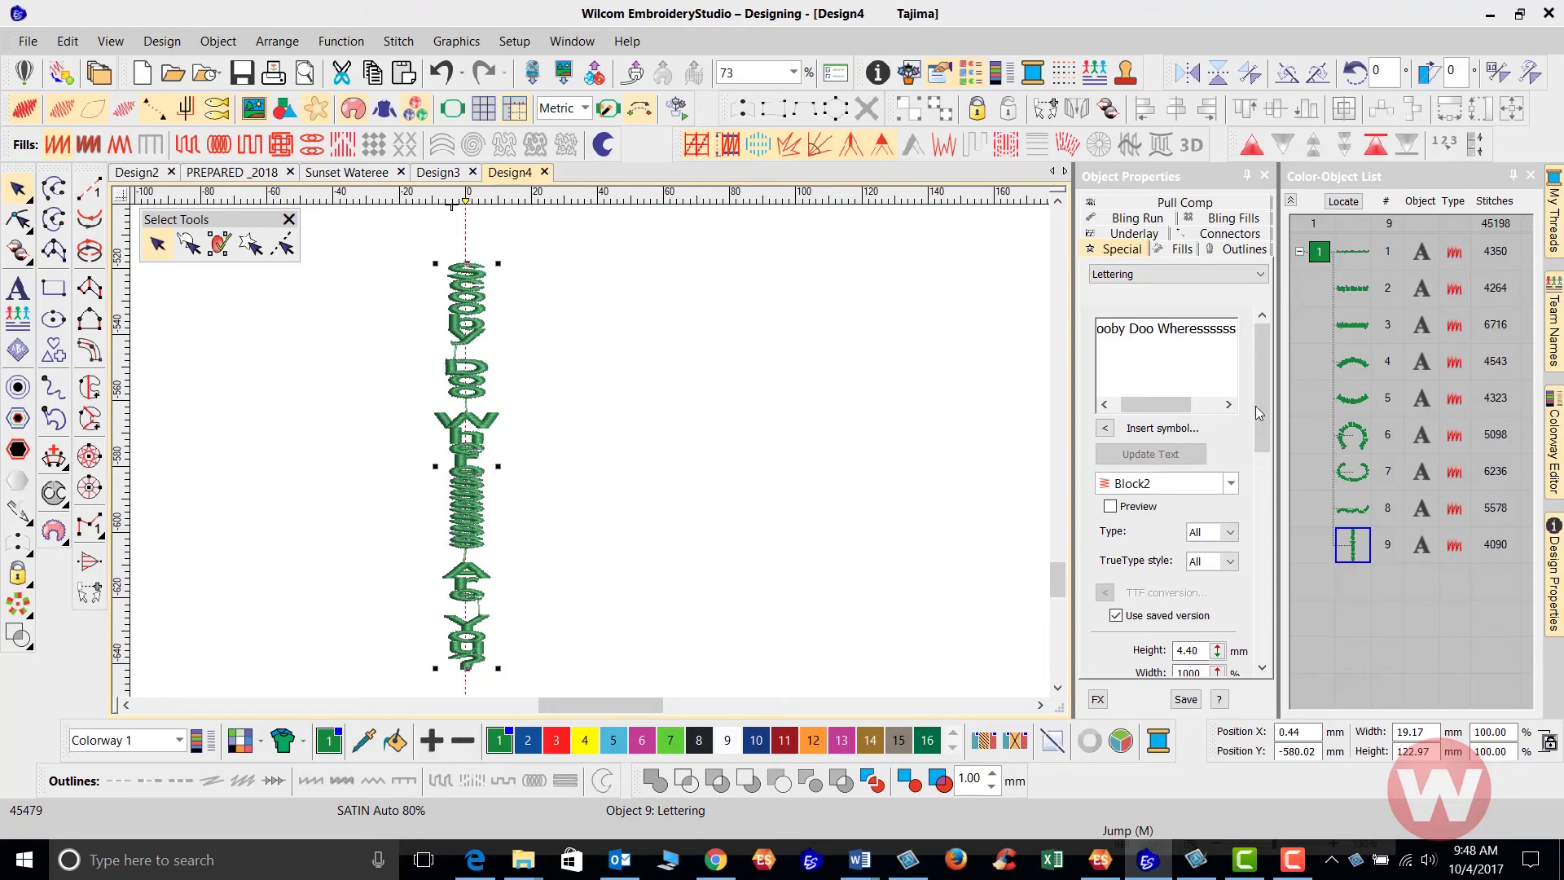
left_click(817, 461)
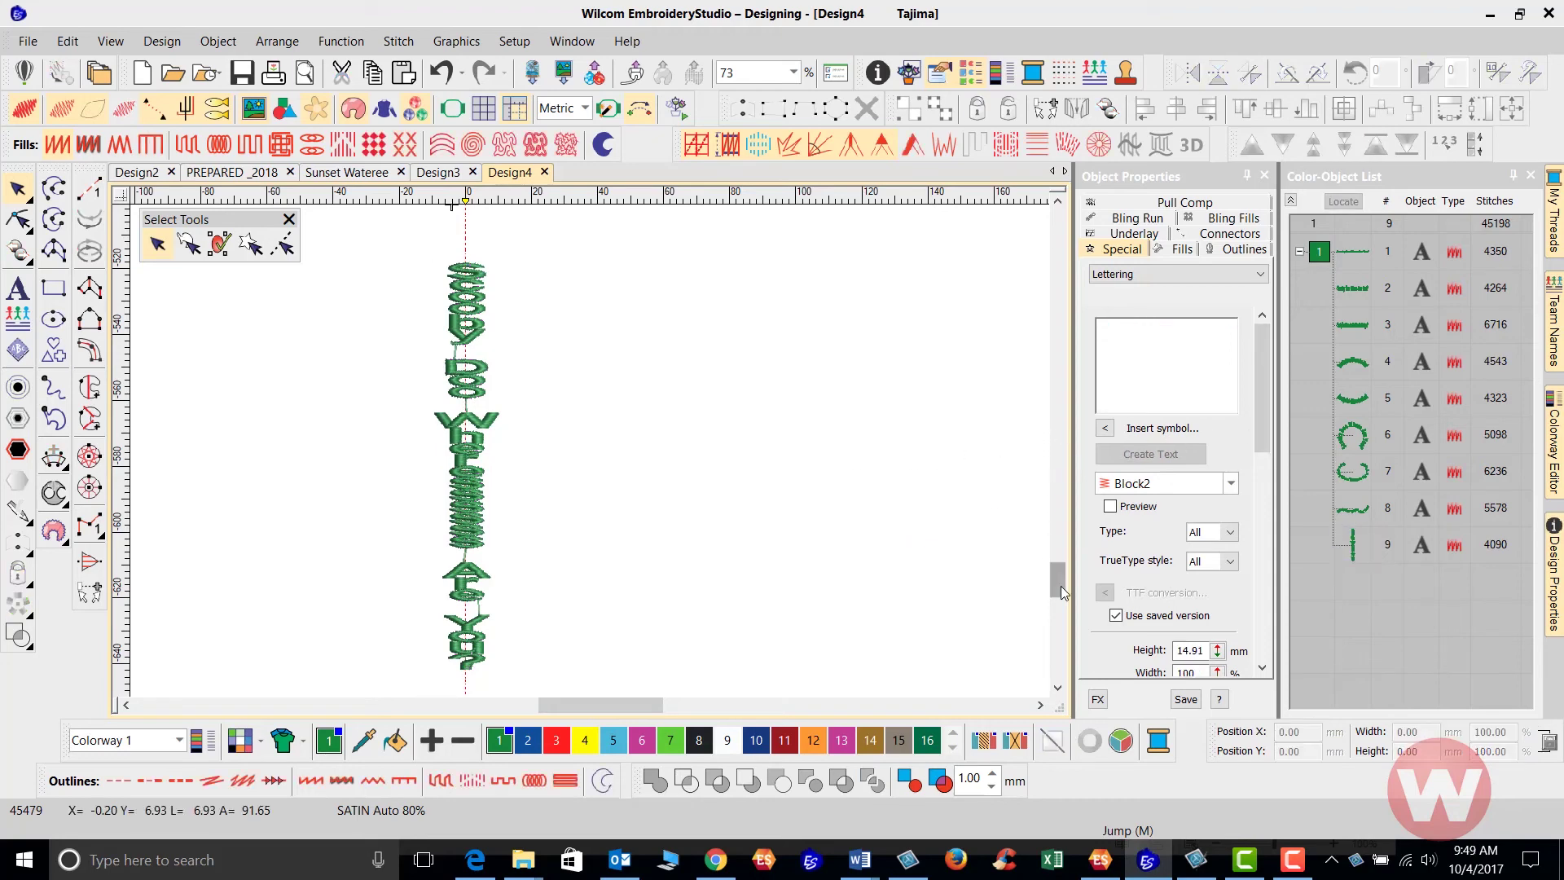
- Set the baseline for another lettering object to Free Line Vertical
left_click_drag(1060, 592, 1061, 613)
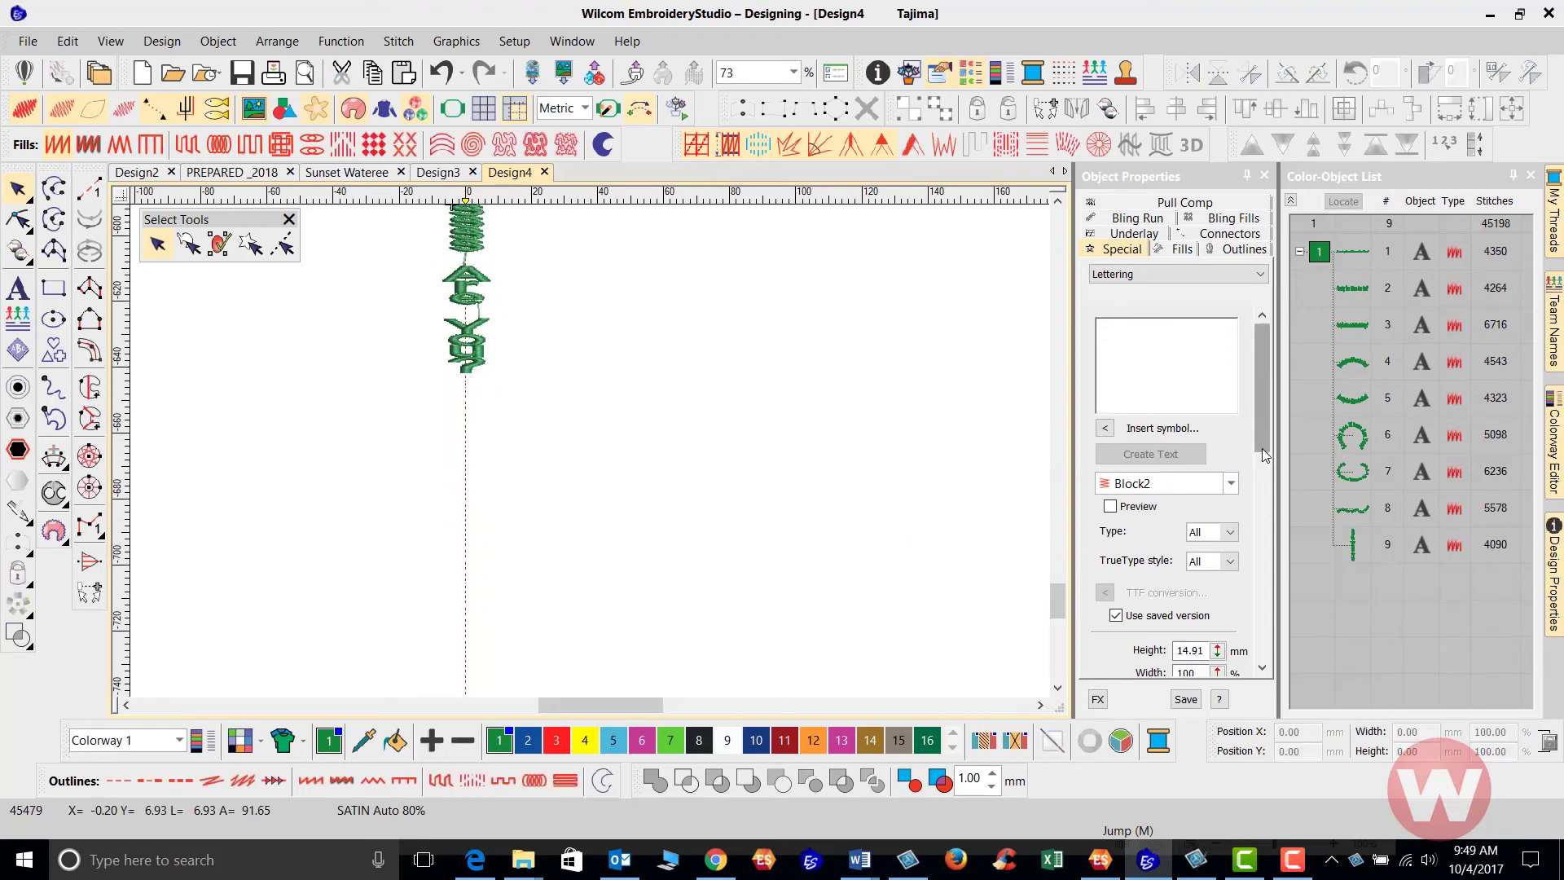
left_click_drag(1263, 449, 1260, 580)
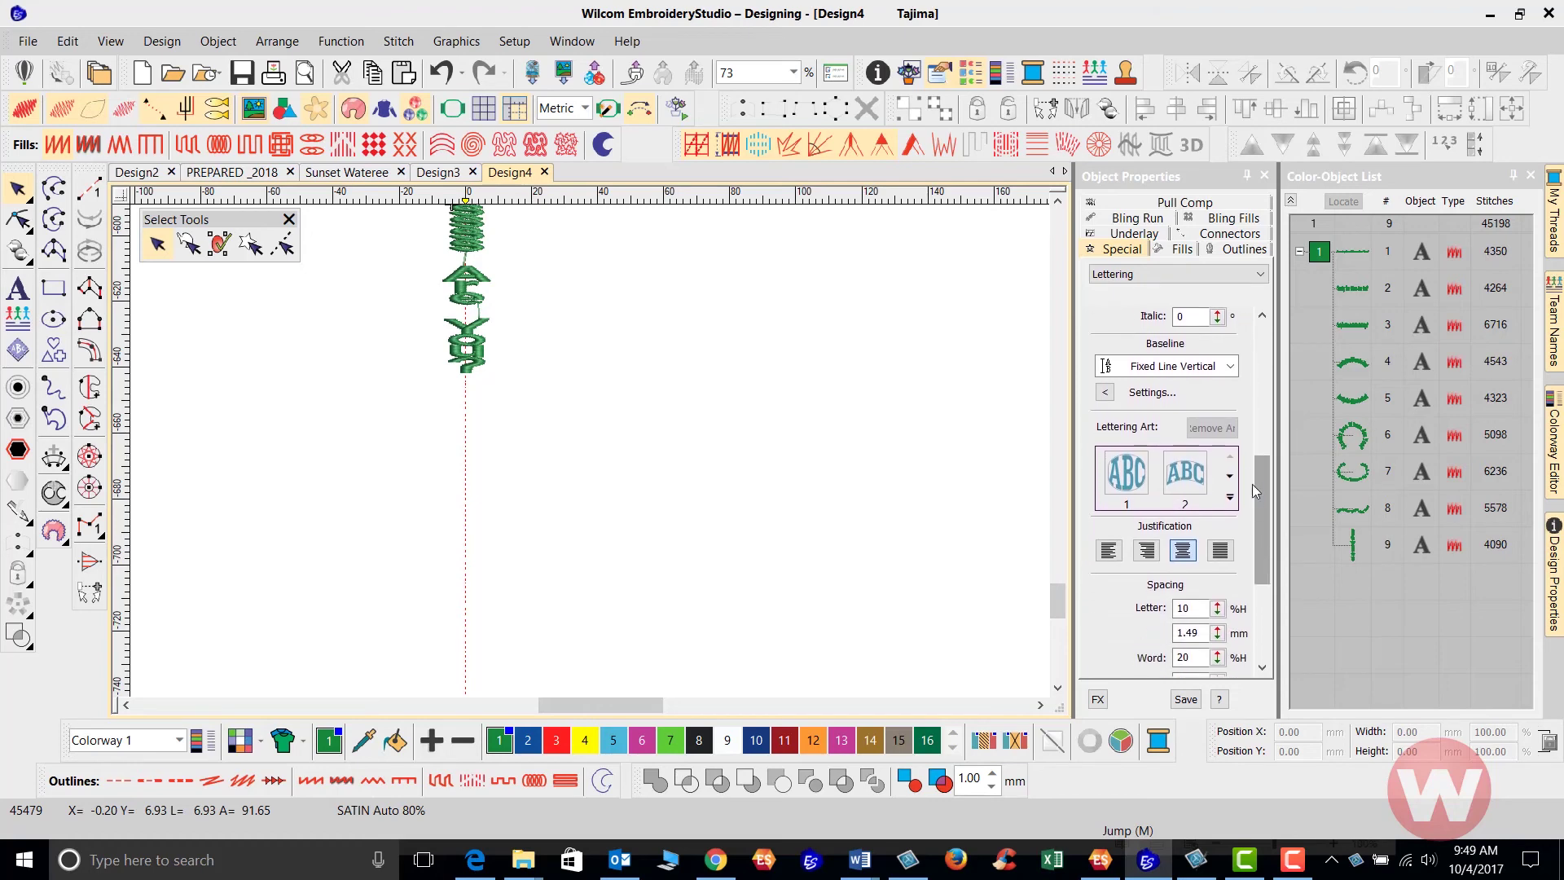
left_click(1230, 367)
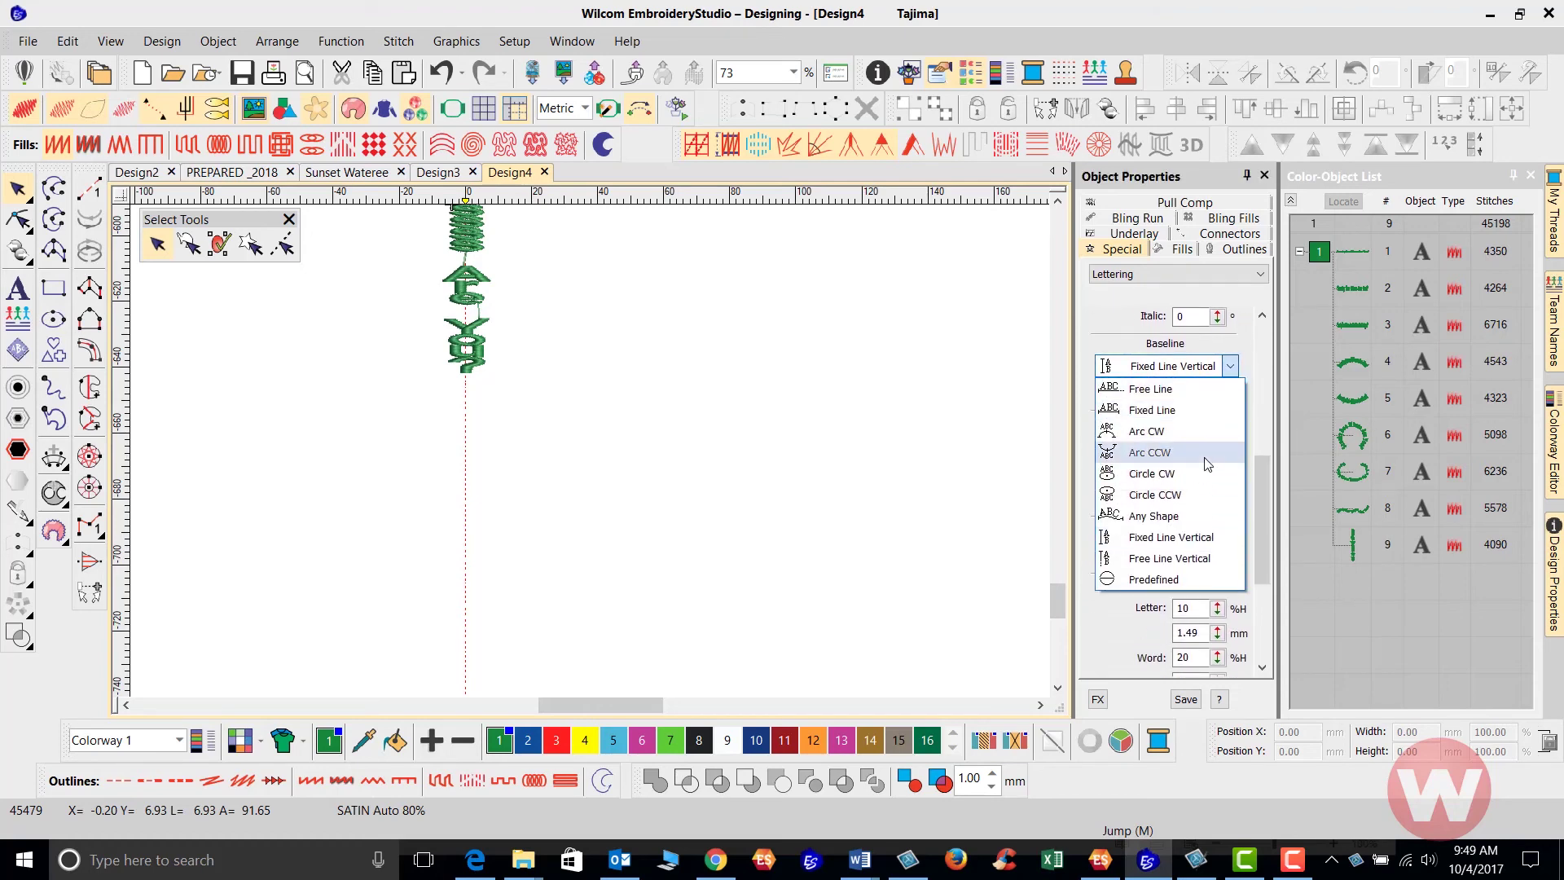
left_click(1197, 561)
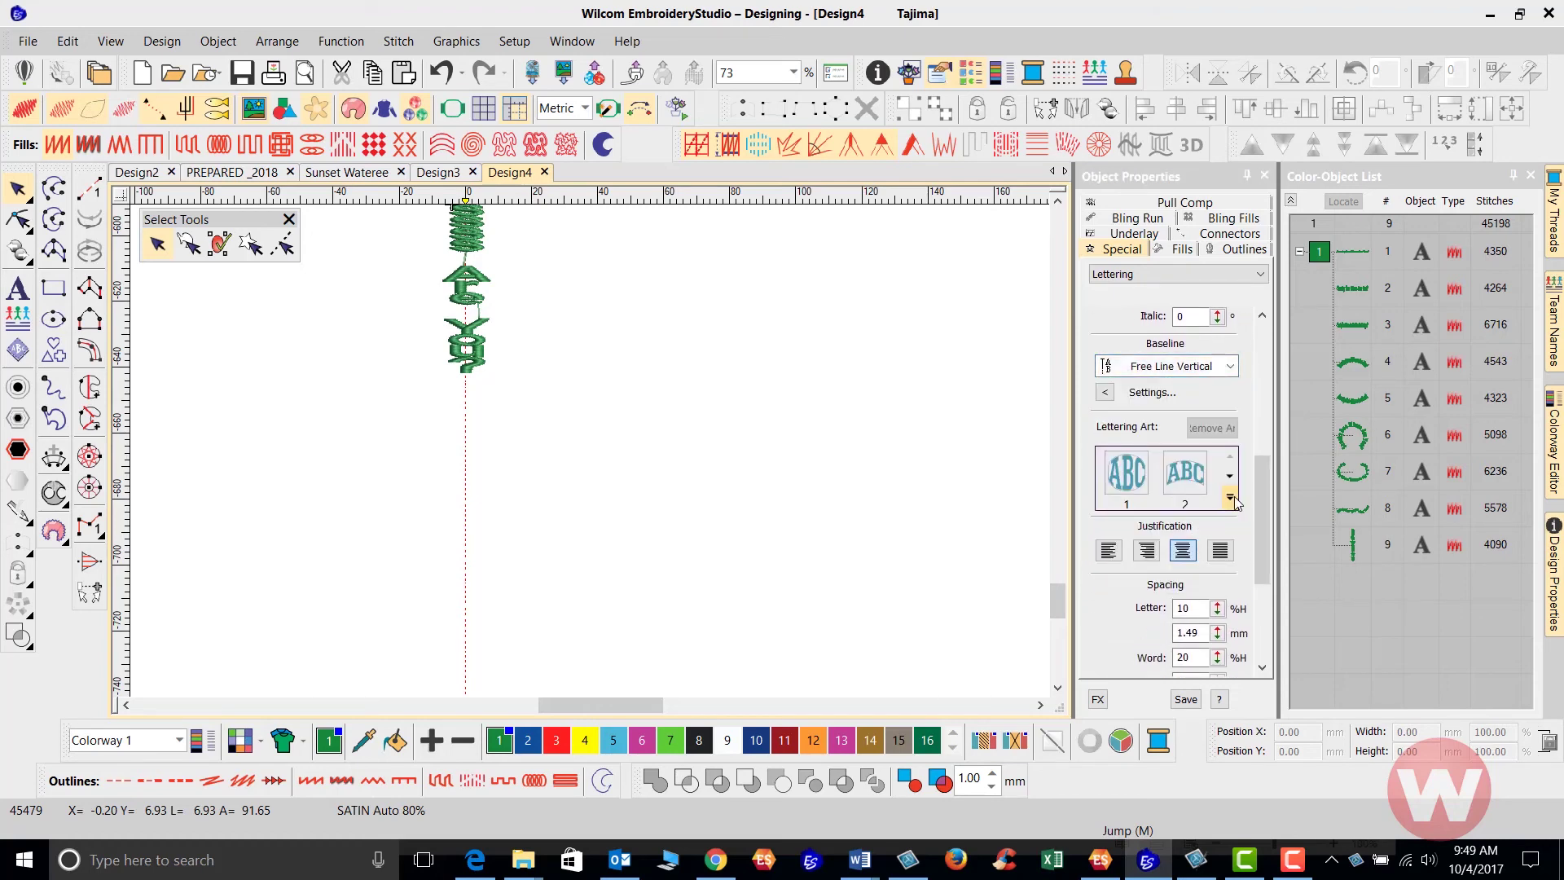
left_click_drag(1261, 485, 1263, 352)
- Enter "Scooby Doo Where Are You?" and place it as free vertical lettering about 82 mm right of the centre line
left_click(1220, 344)
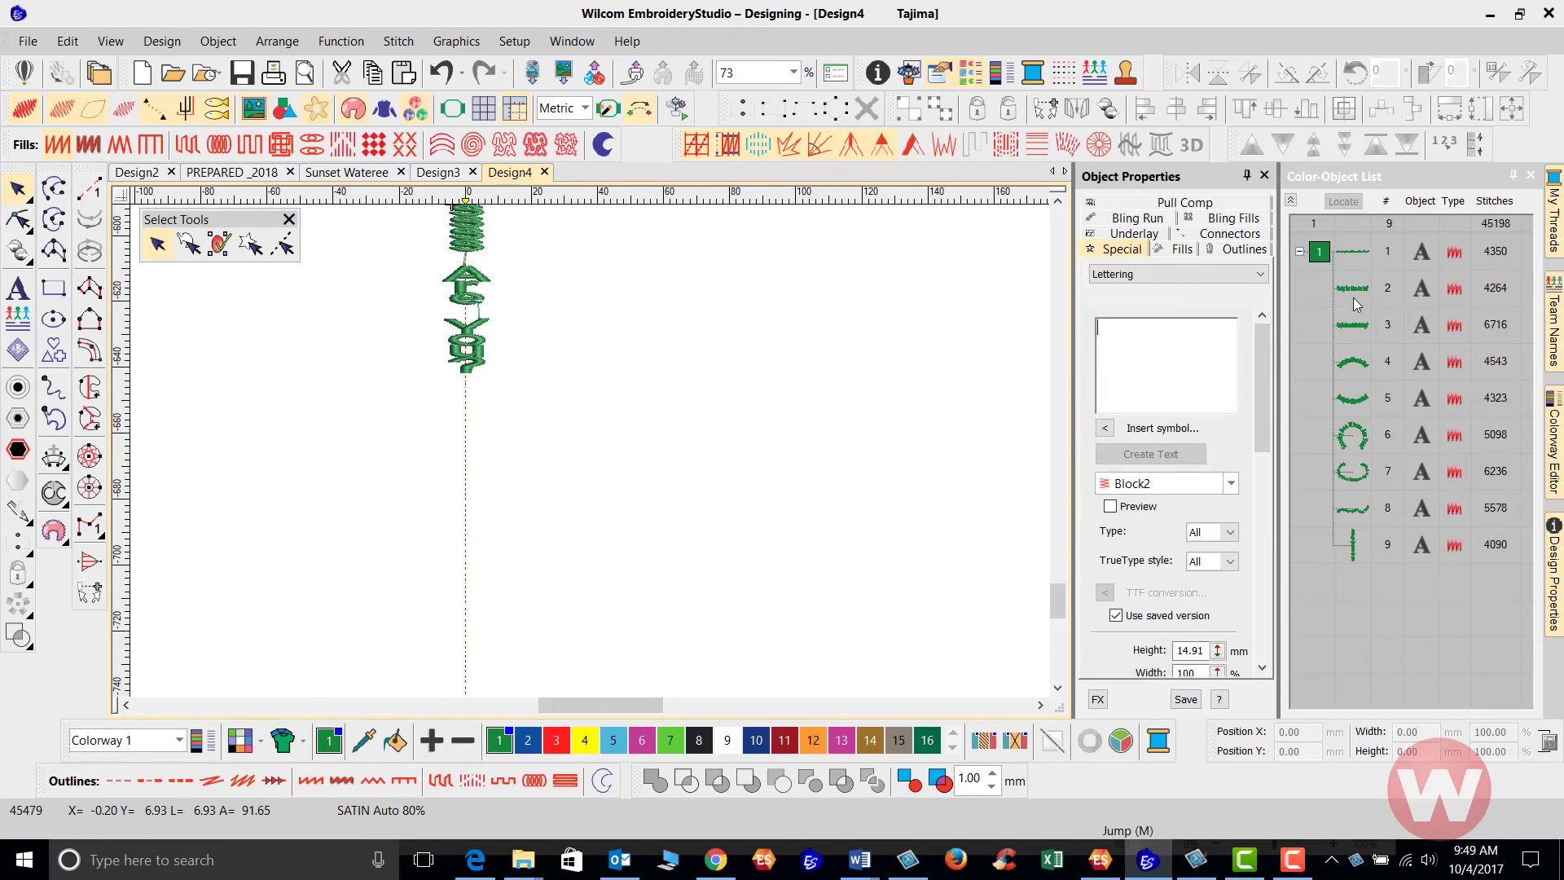
key("ctrl+v")
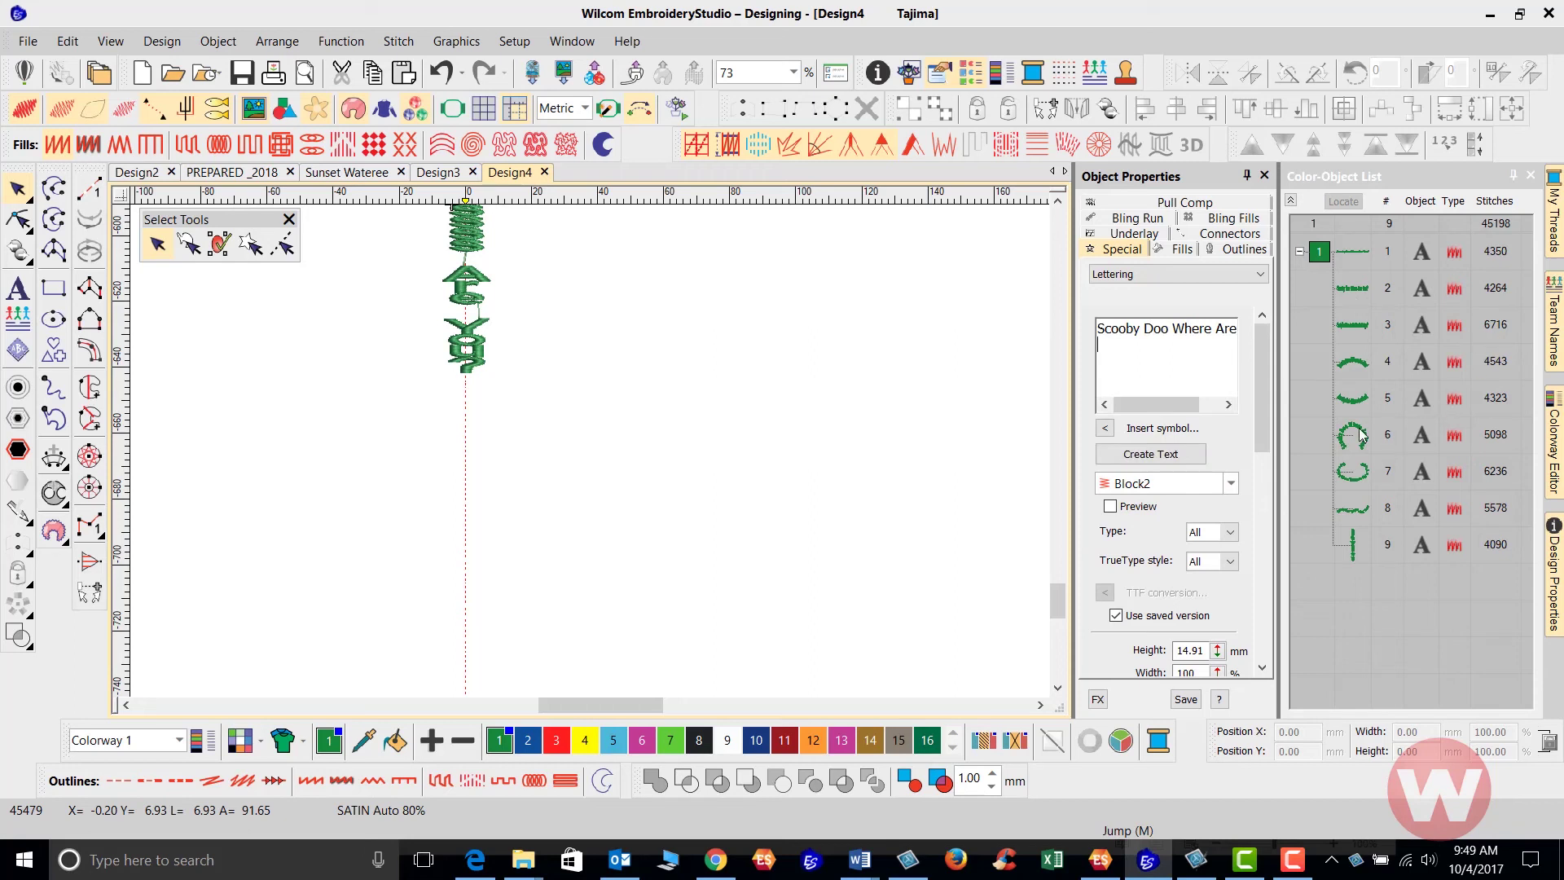
mouse_move(1268, 386)
left_mouse_down()
mouse_move(1264, 496)
mouse_move(1271, 403)
left_mouse_up()
left_click(1150, 365)
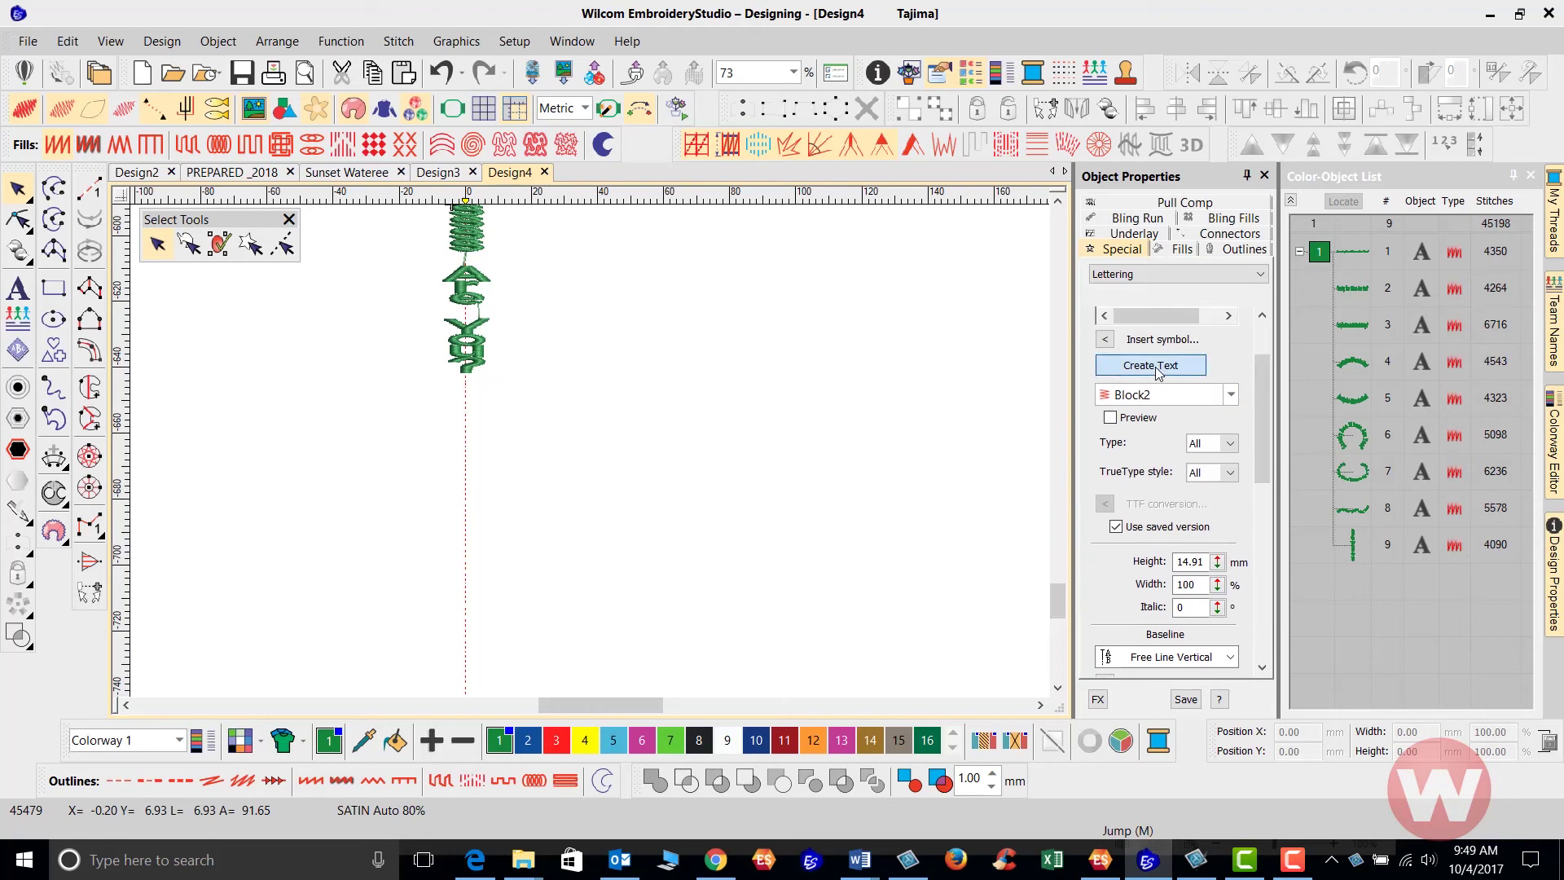
left_click(735, 507)
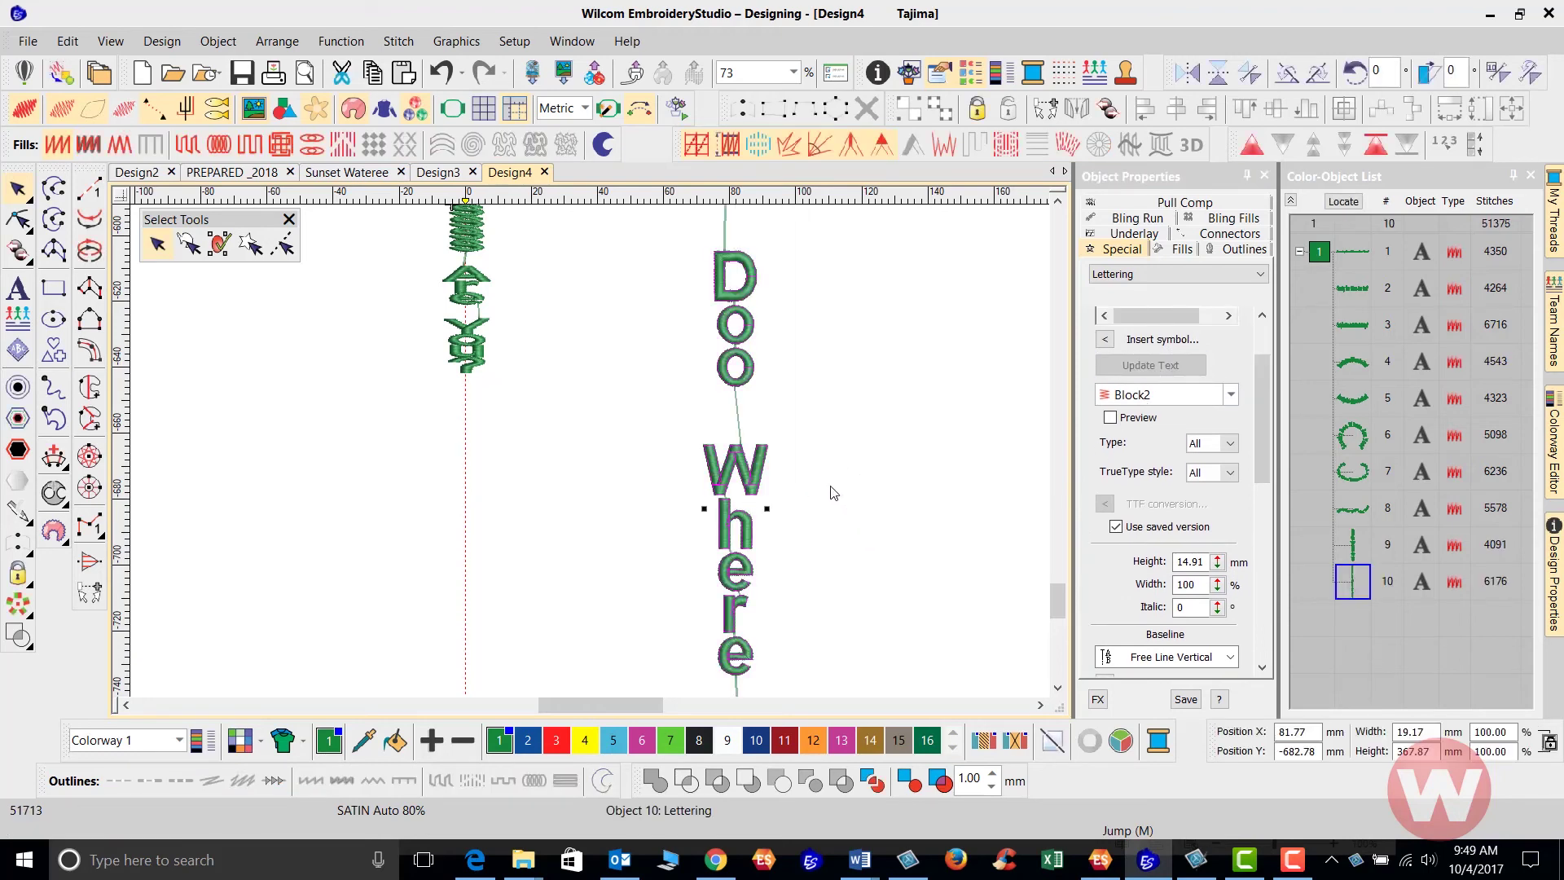
- Shorten the free vertical lettering from its upper end to about 255 mm tall and deselect it
scroll(829, 472, "down", 5)
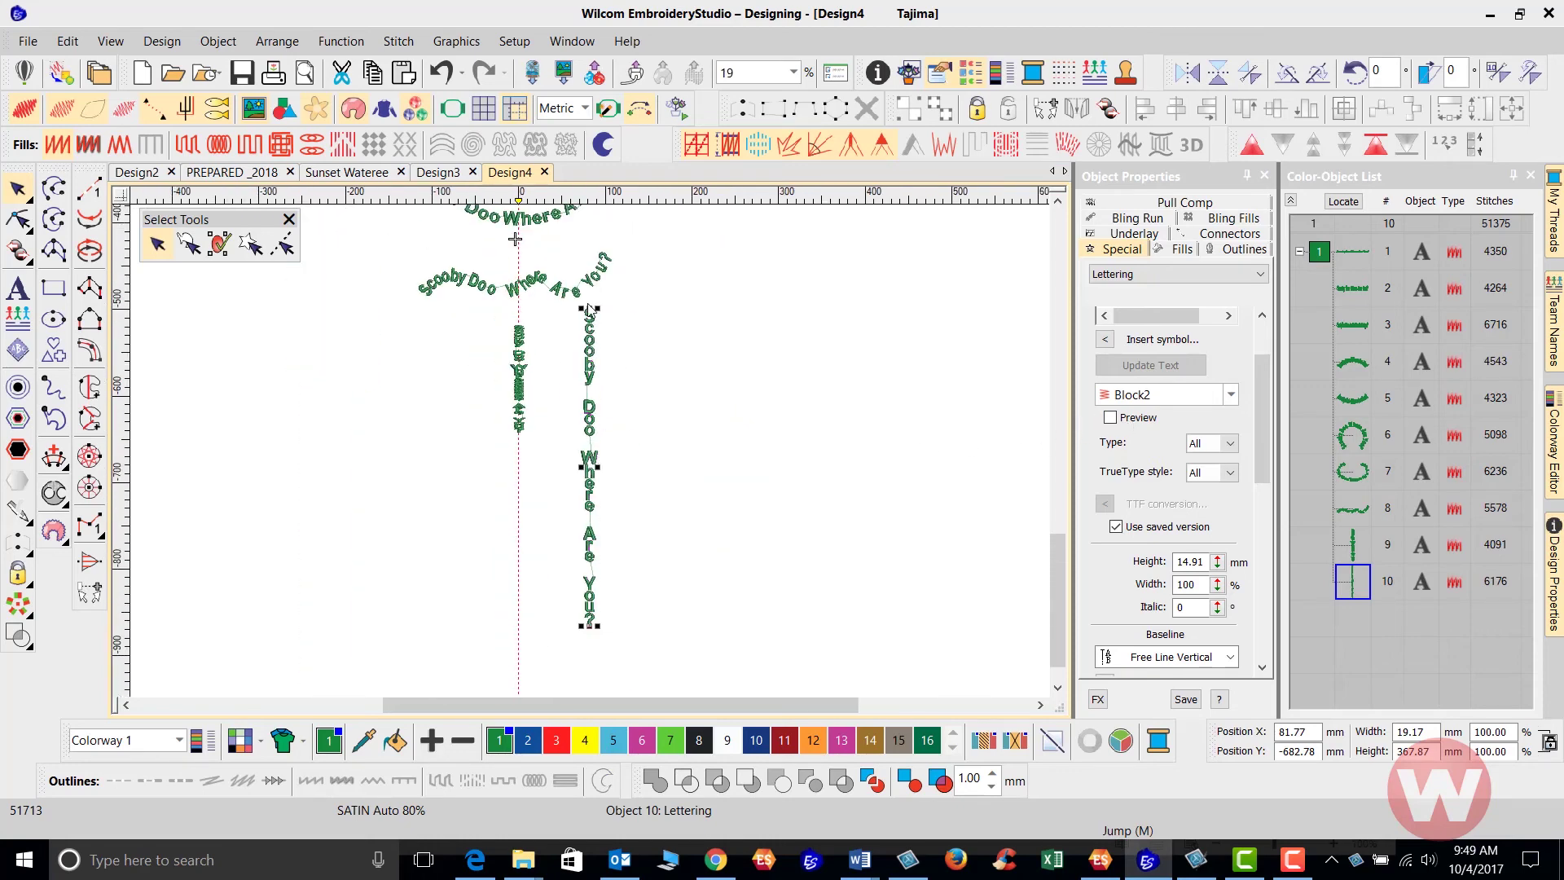
left_click_drag(589, 308, 589, 405)
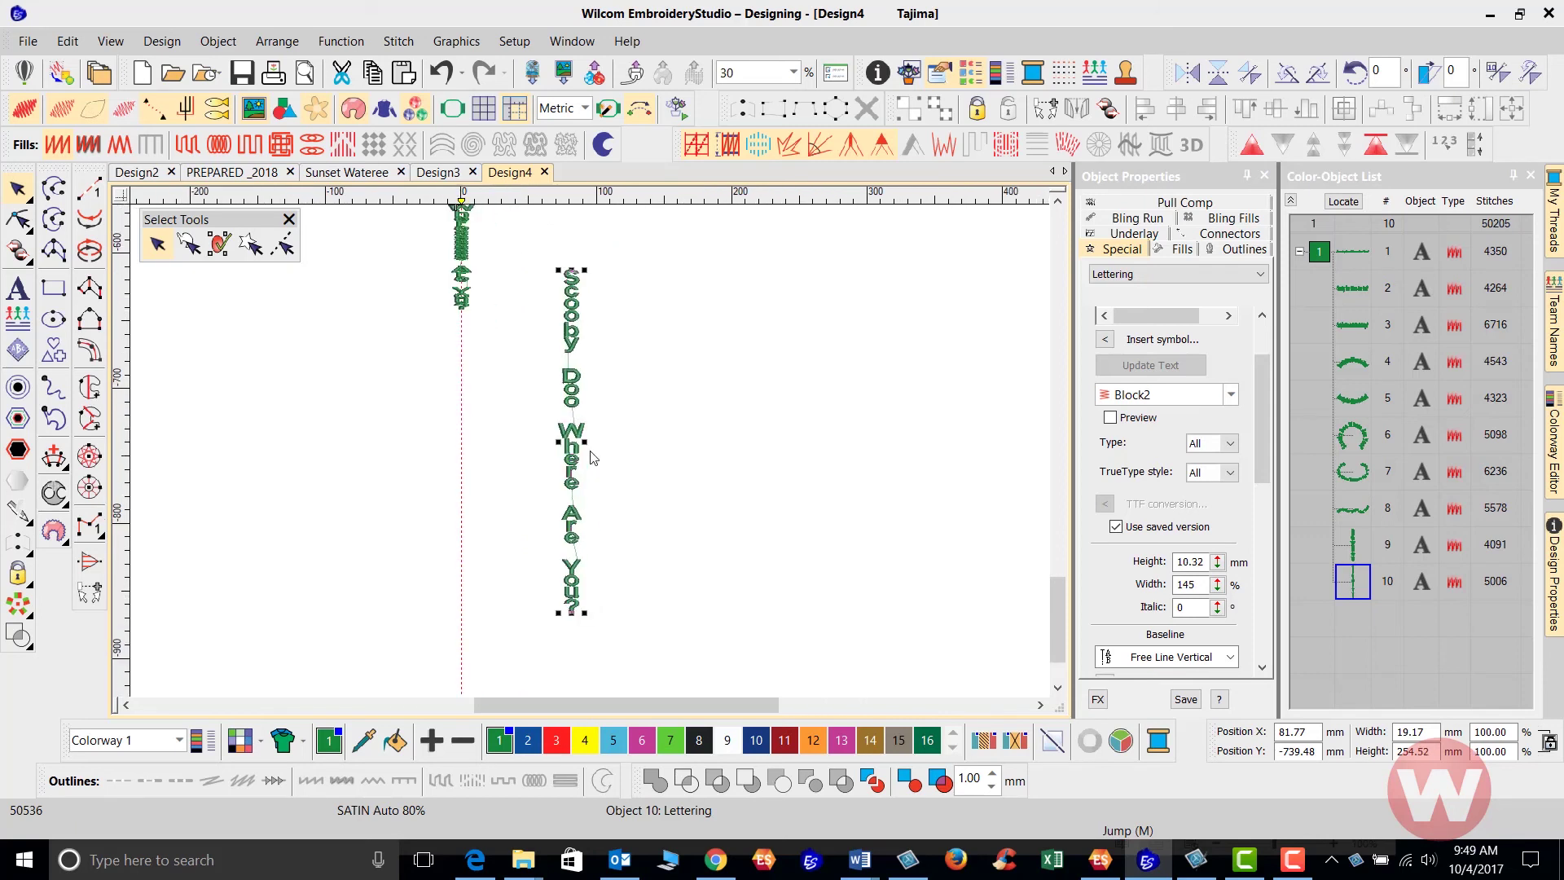
scroll(588, 448, "up", 2)
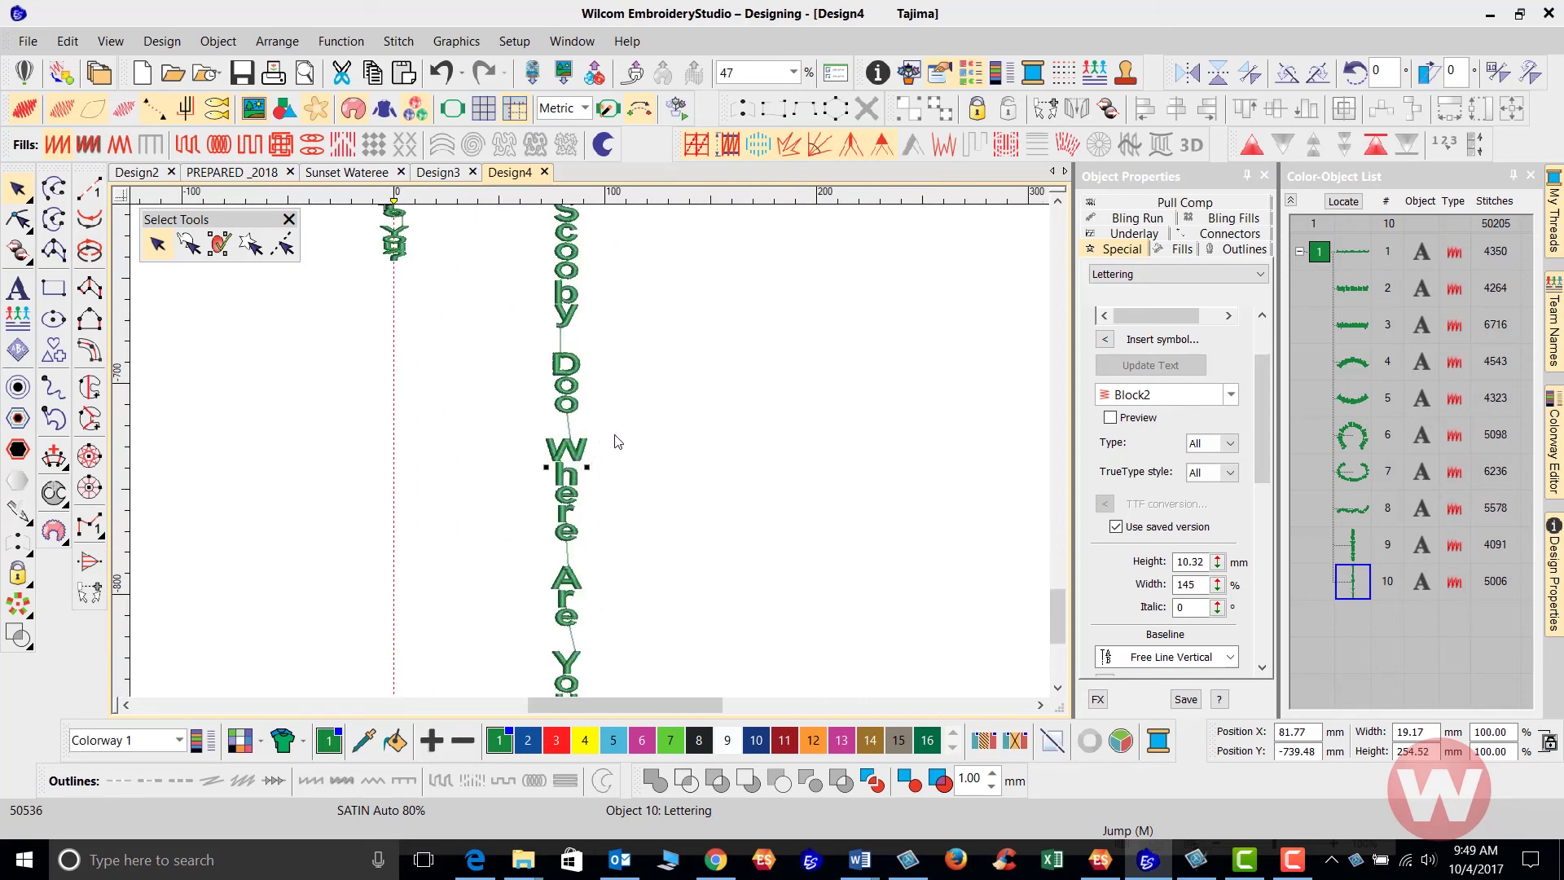
left_click(642, 426)
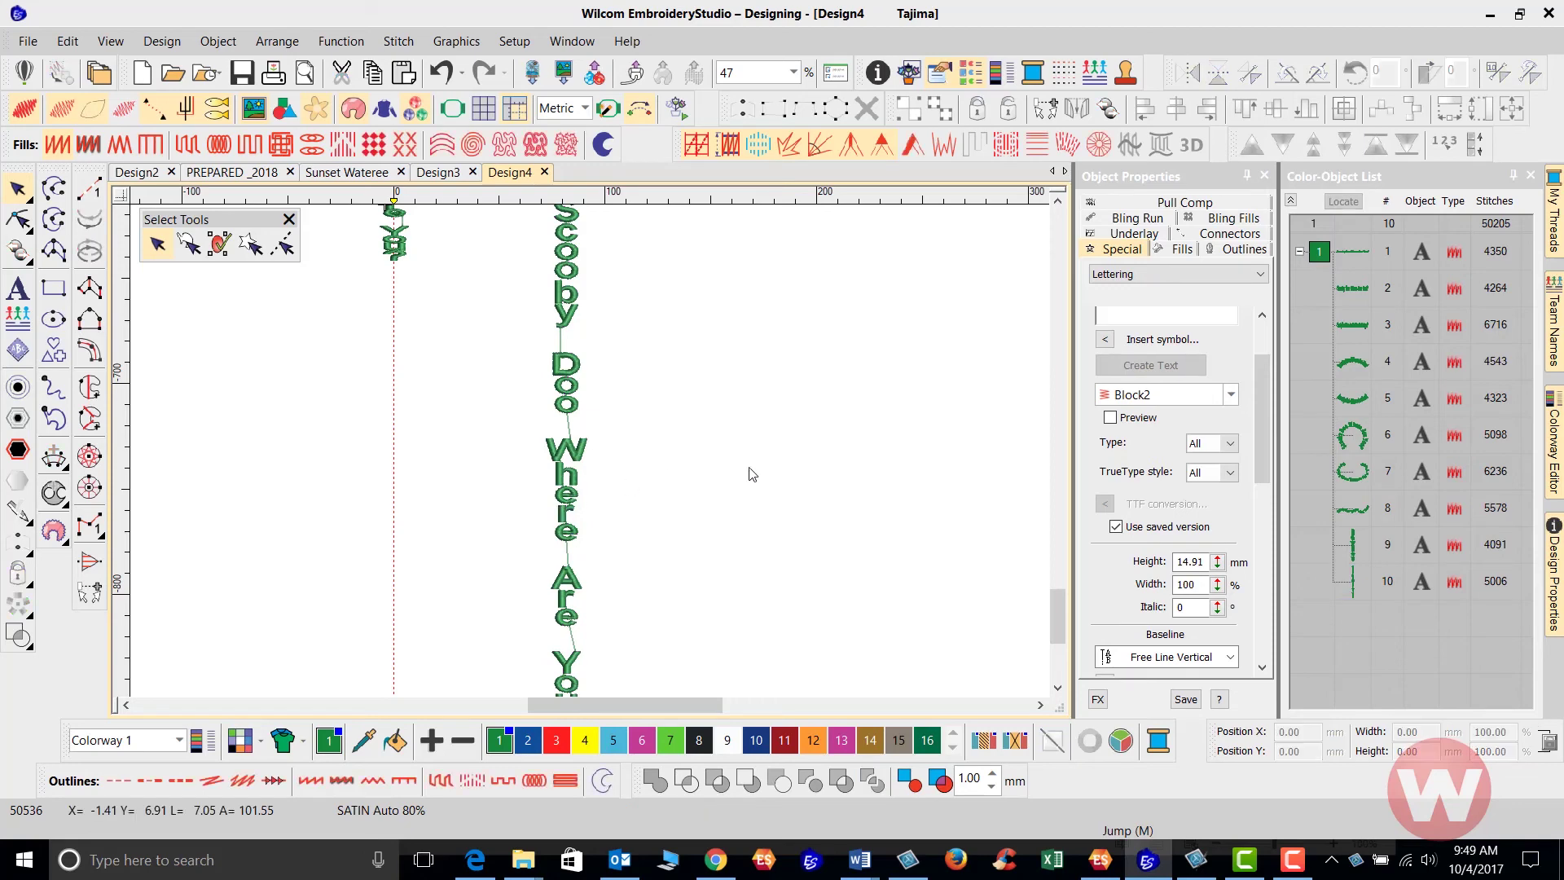
- Enter "Scooby Doo Where Are You?" as new lettering split over three lines and start creating the text
left_click_drag(1049, 600, 1052, 656)
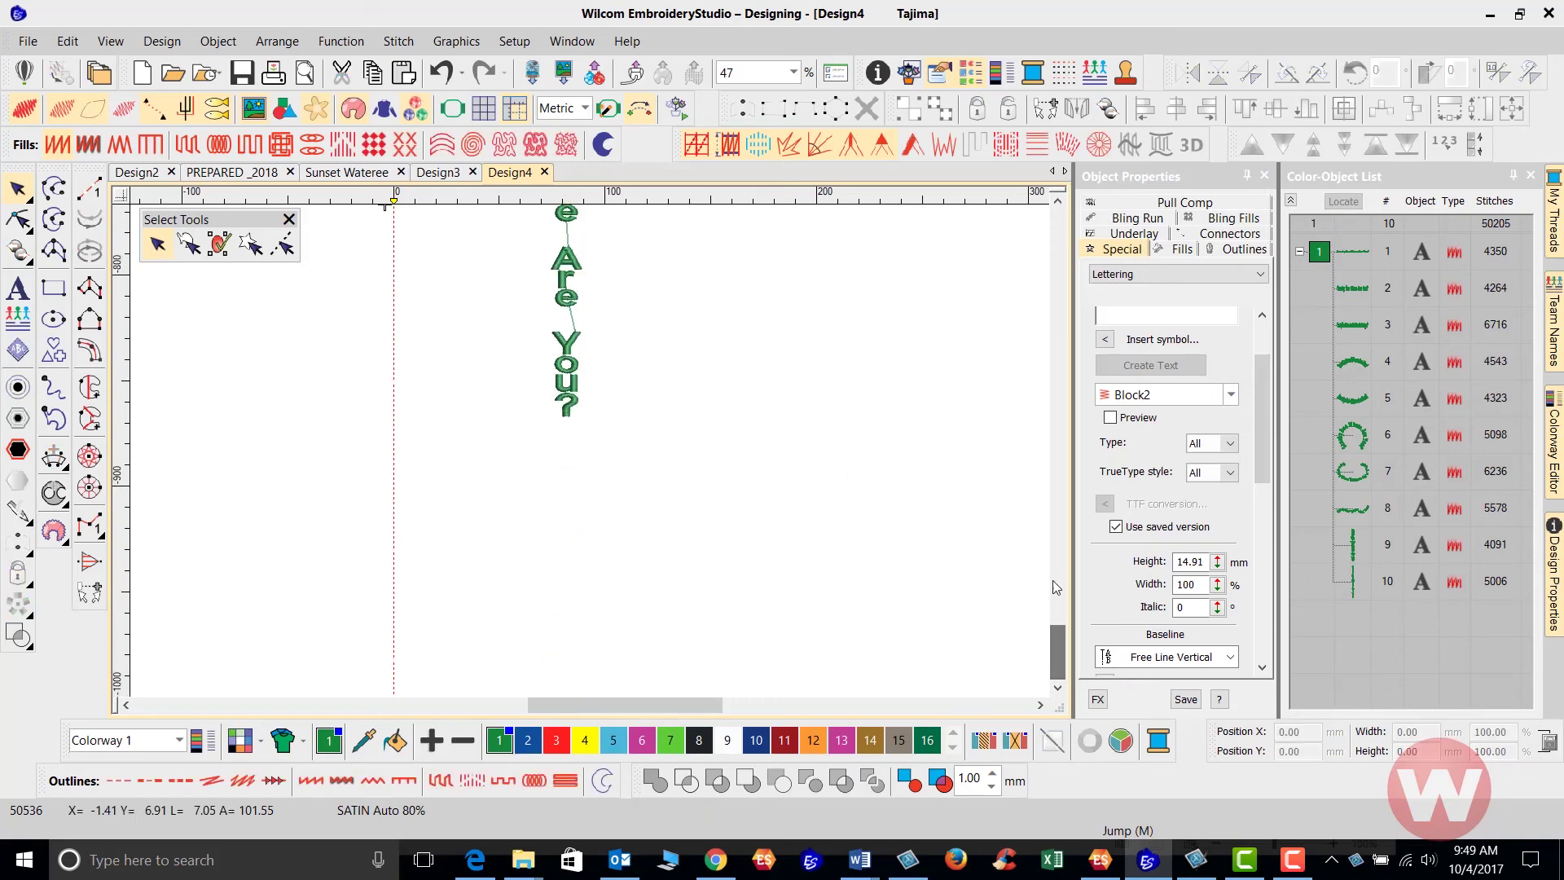
left_click_drag(1266, 466, 1263, 589)
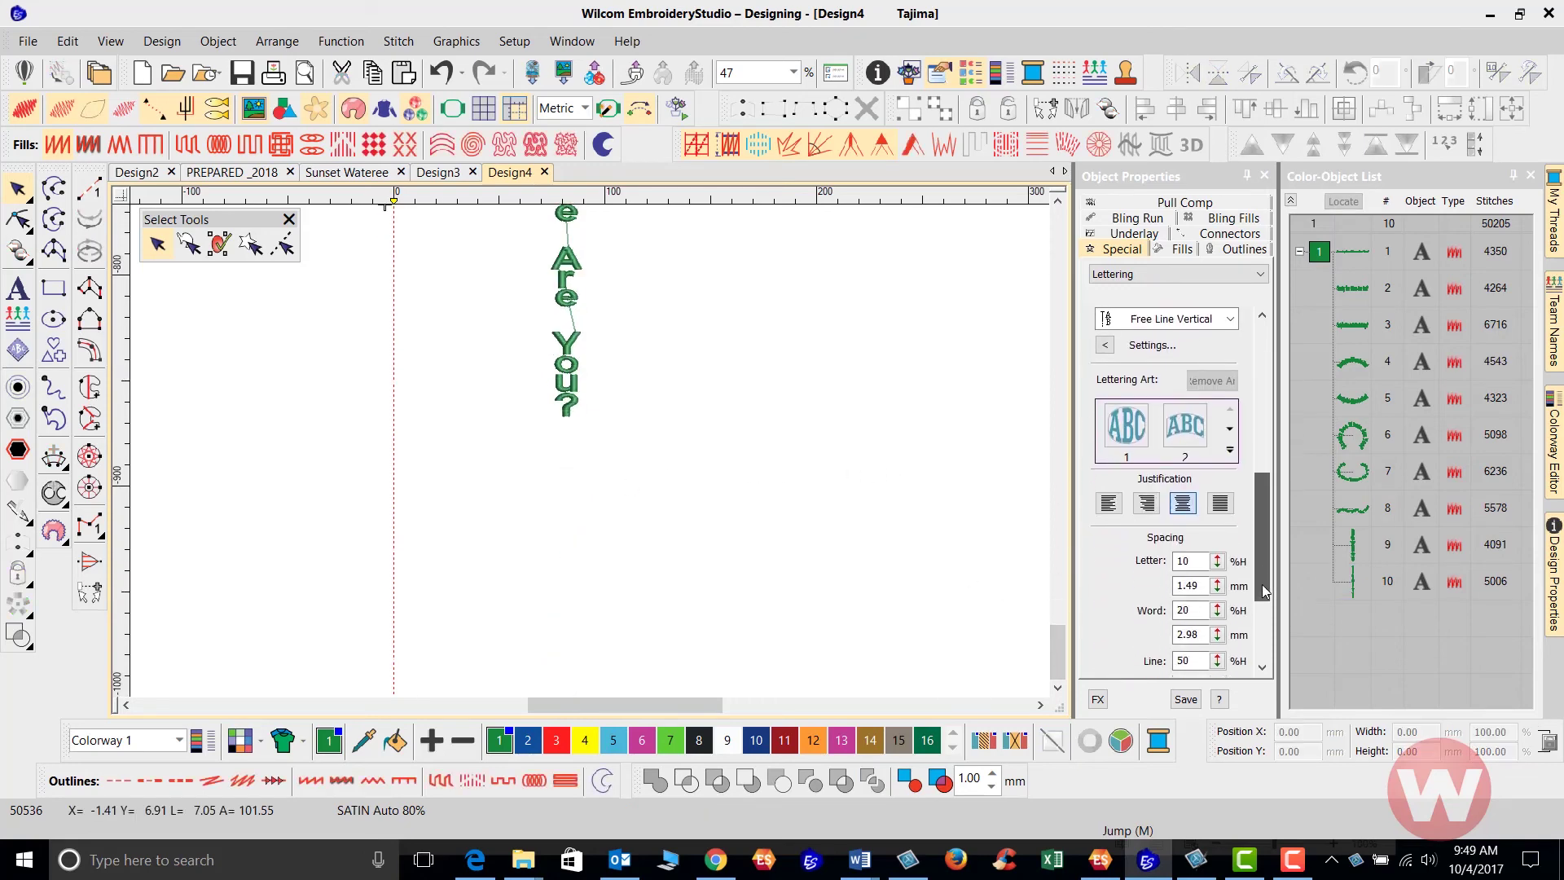
left_click(1231, 318)
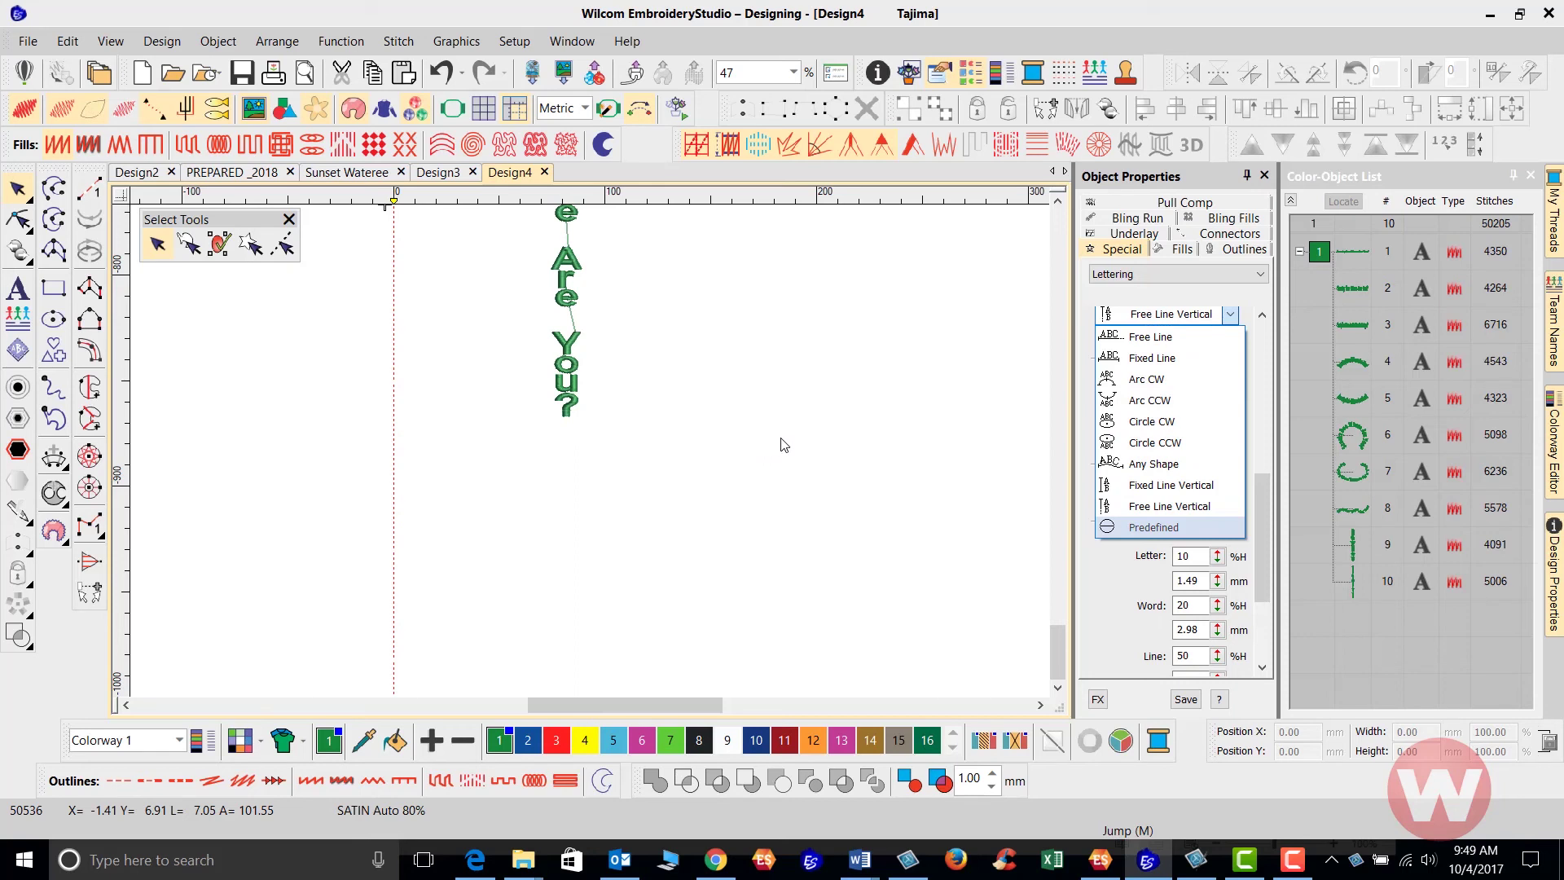
left_click(820, 481)
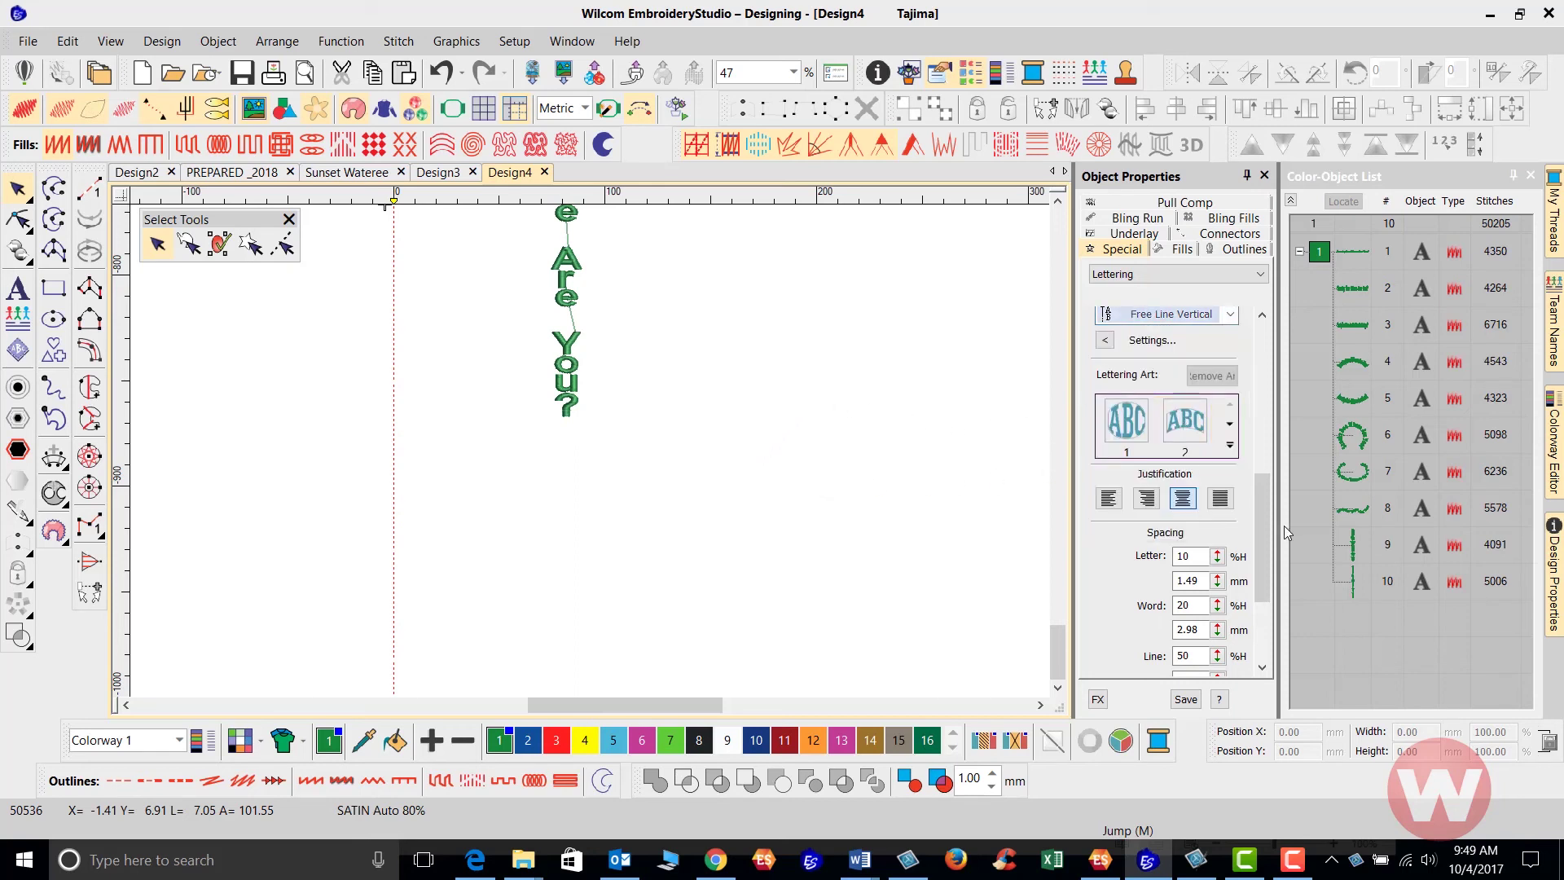
left_click_drag(1271, 530, 1277, 345)
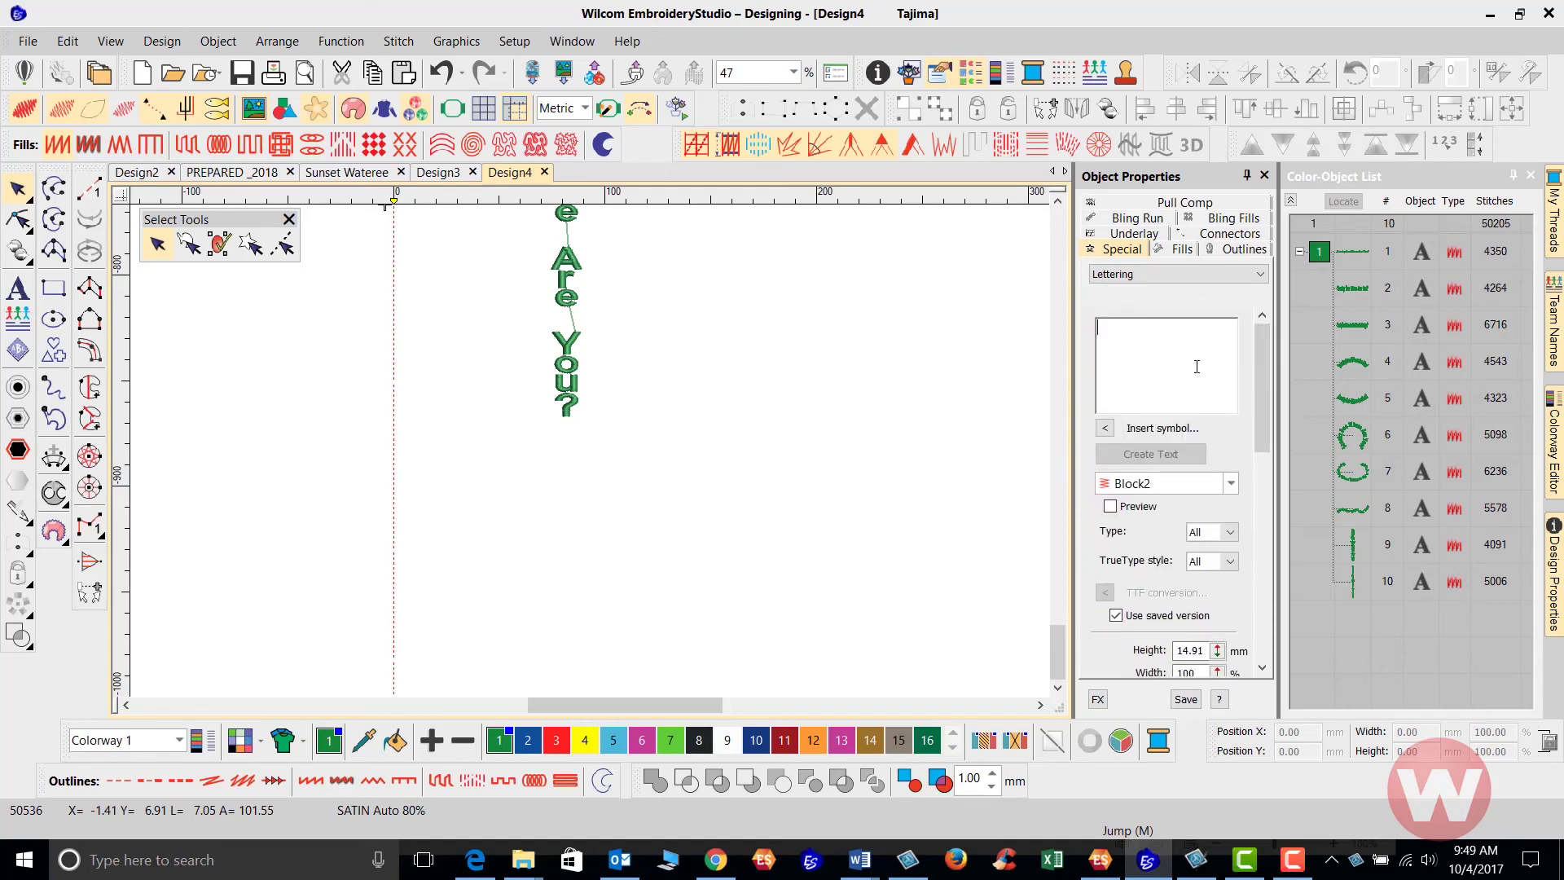
type("Scooby Doo Where Are You?")
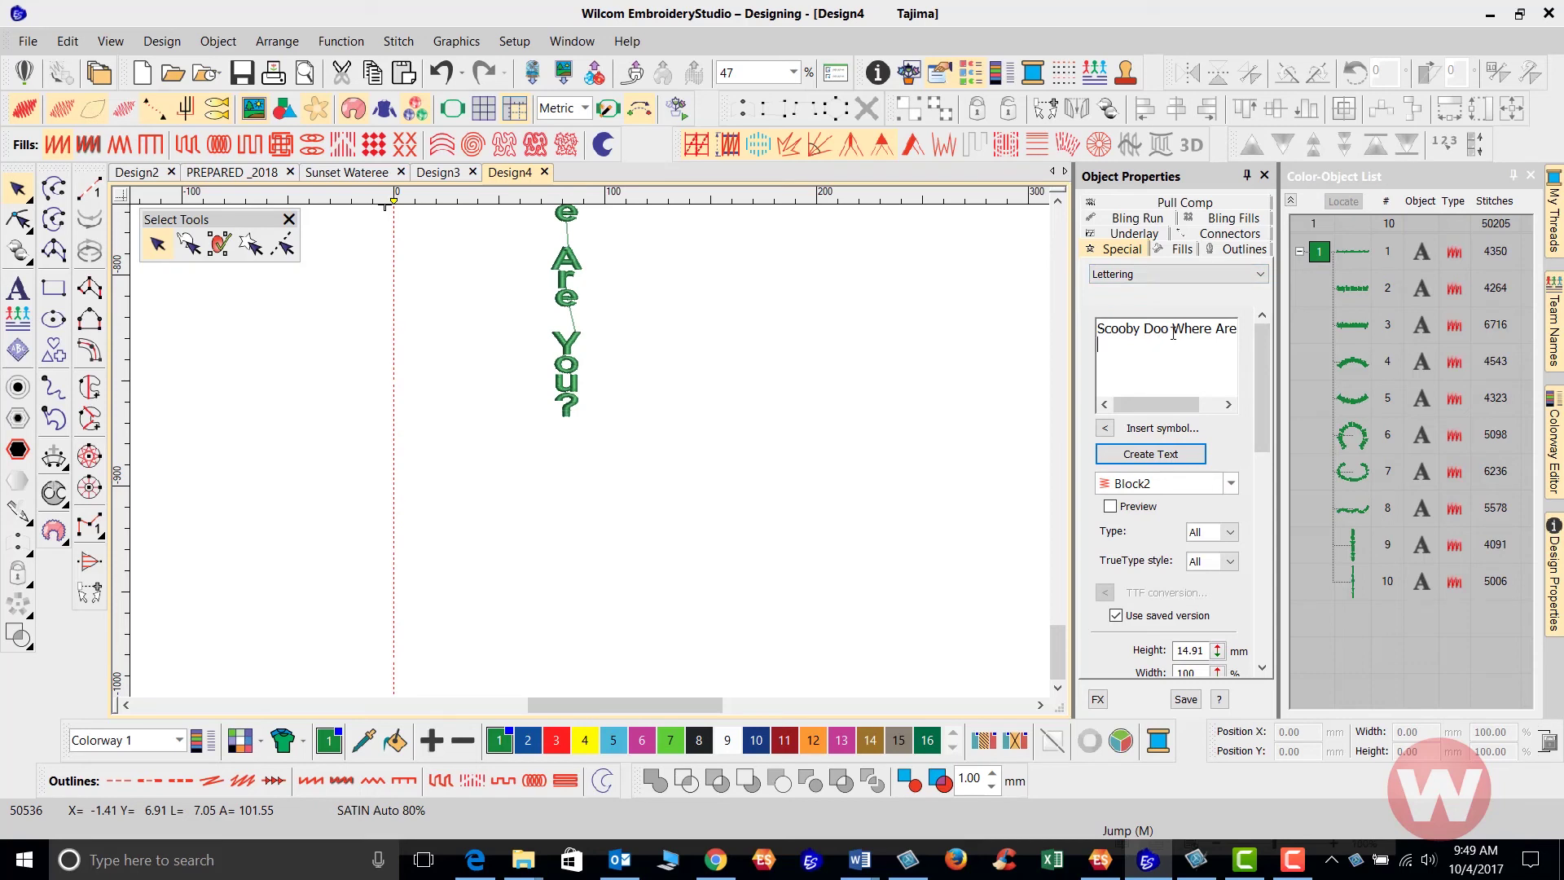
left_click(1174, 330)
key("Return")
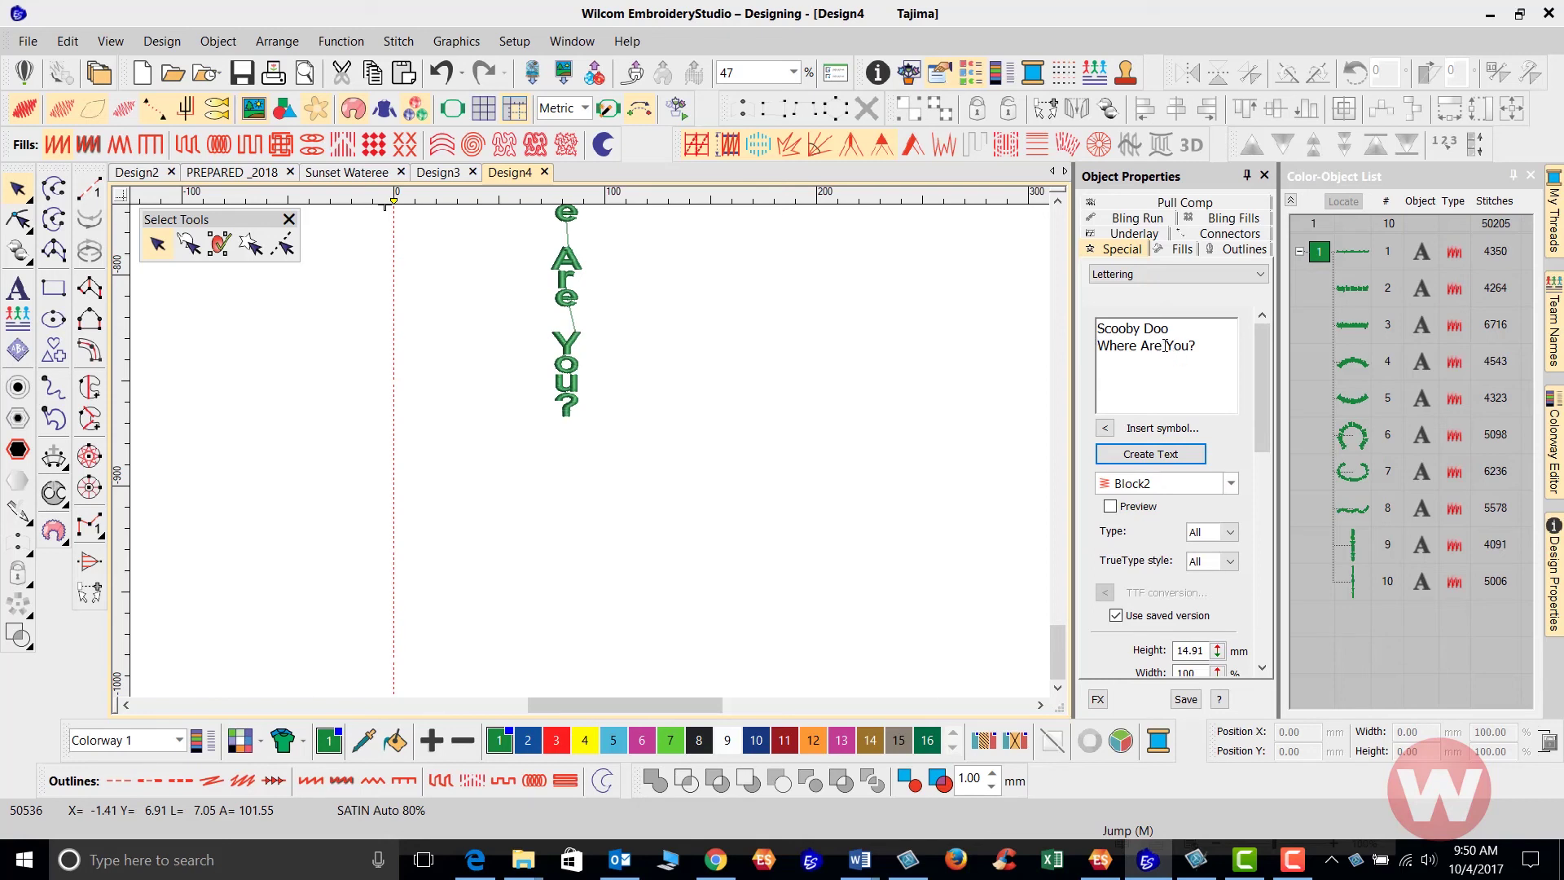
left_click(1166, 346)
key("Return")
left_click(1170, 458)
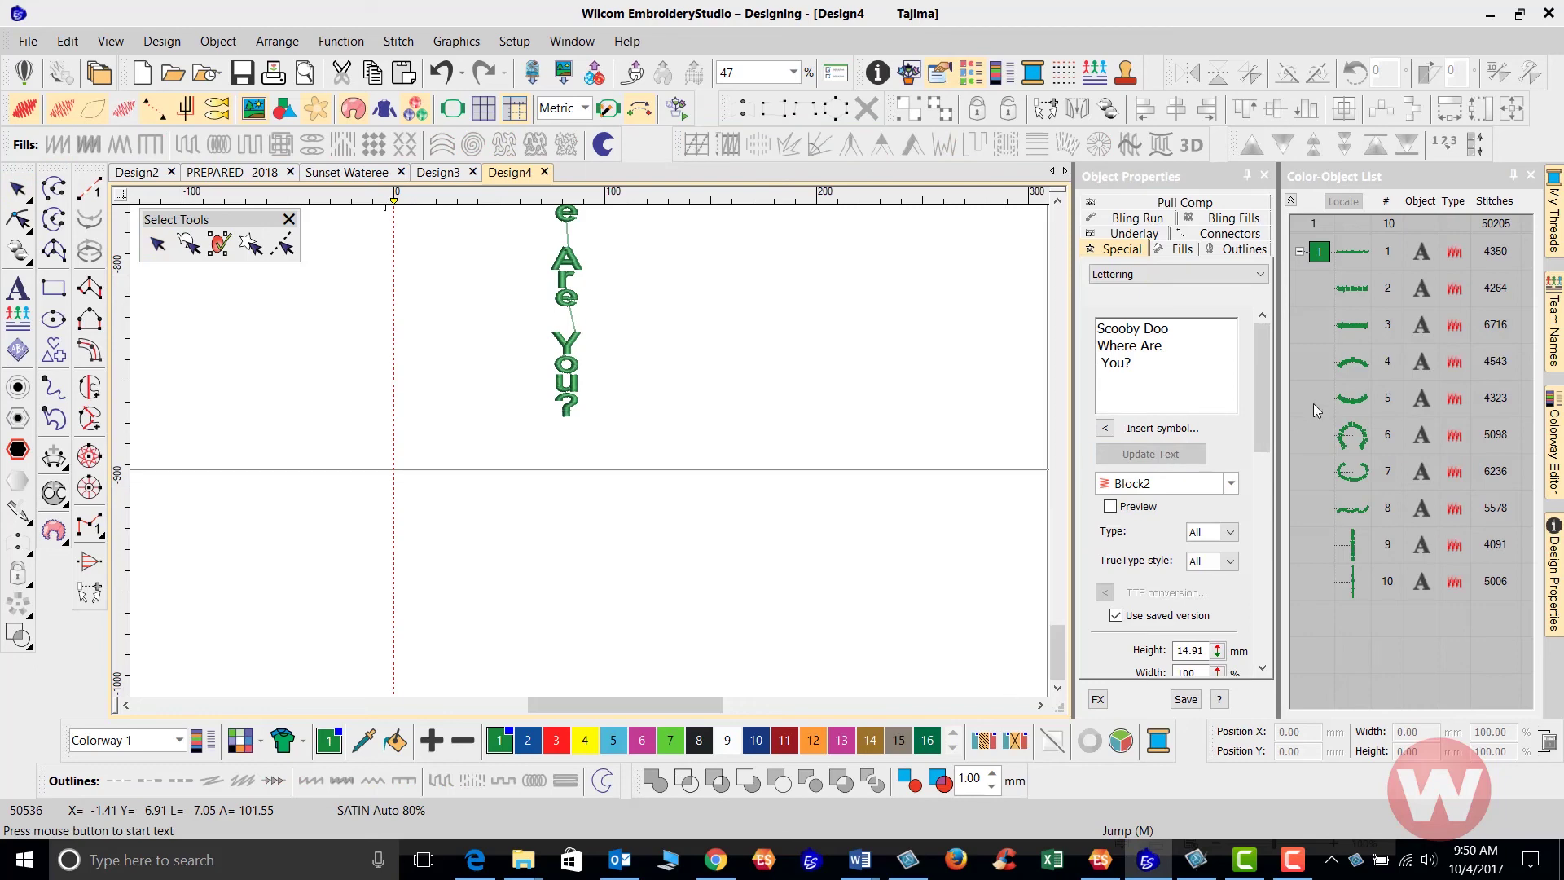
- Try to place the three-line text on a Free Line Vertical baseline and undo the placement
left_click_drag(1261, 420, 1257, 502)
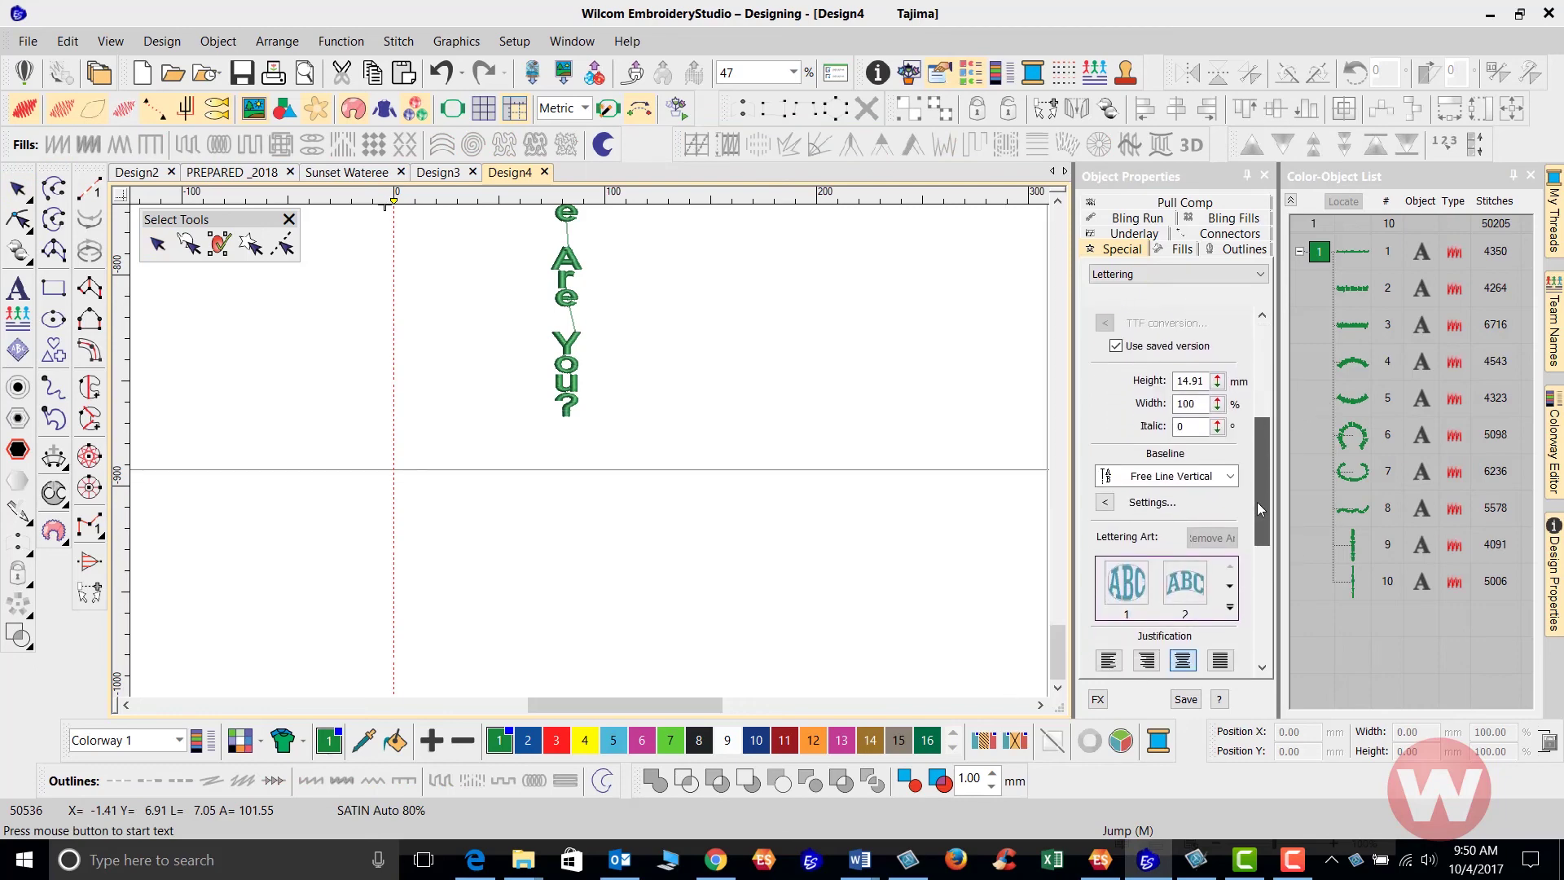
left_click(1230, 477)
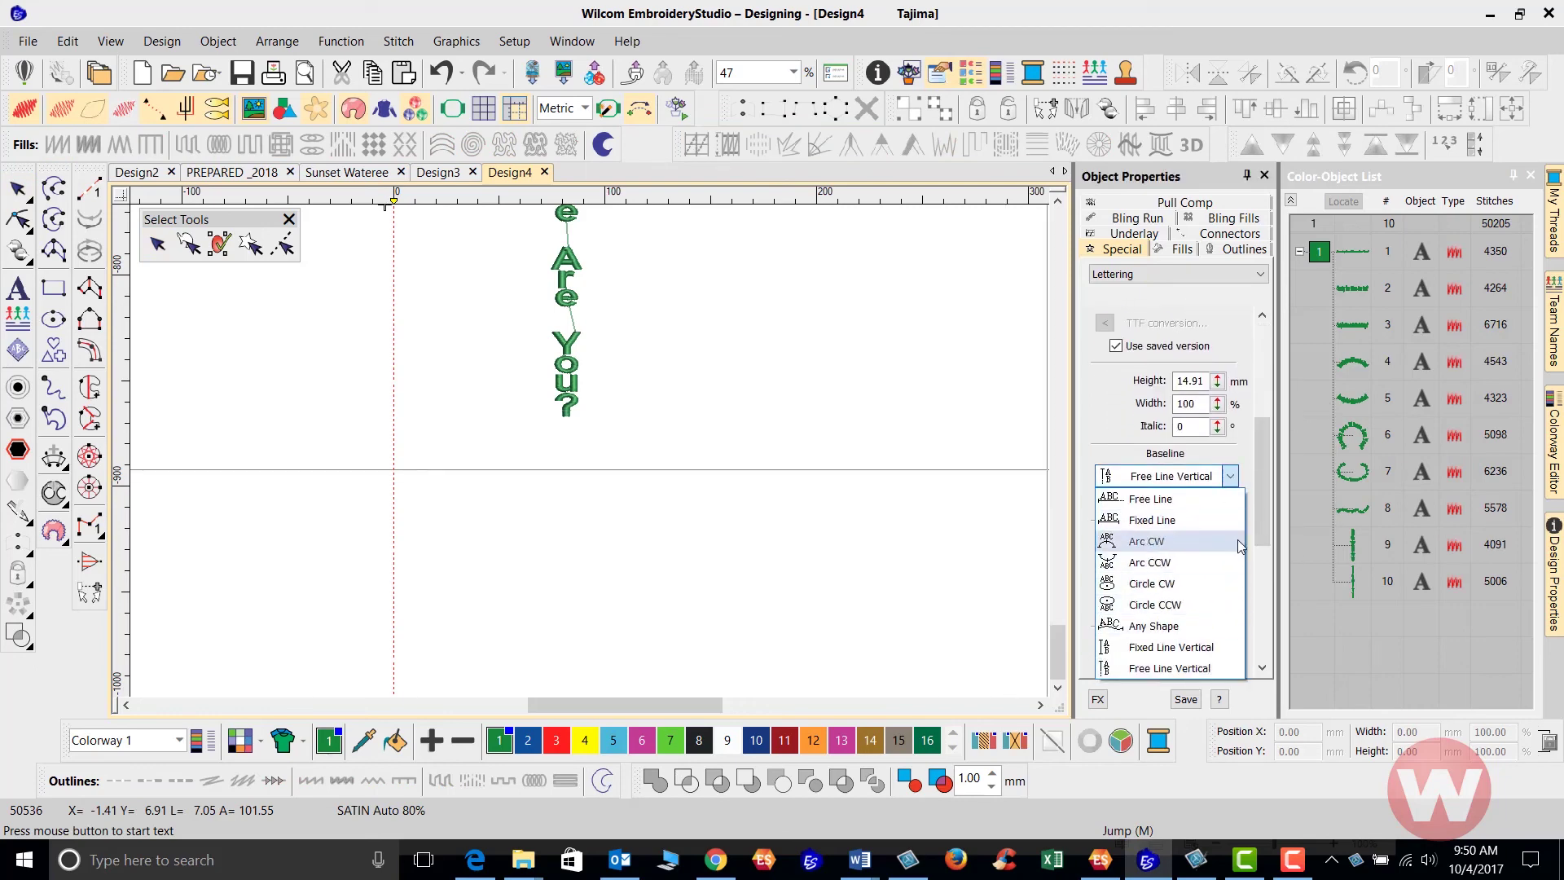
left_click(1273, 510)
left_click(1231, 479)
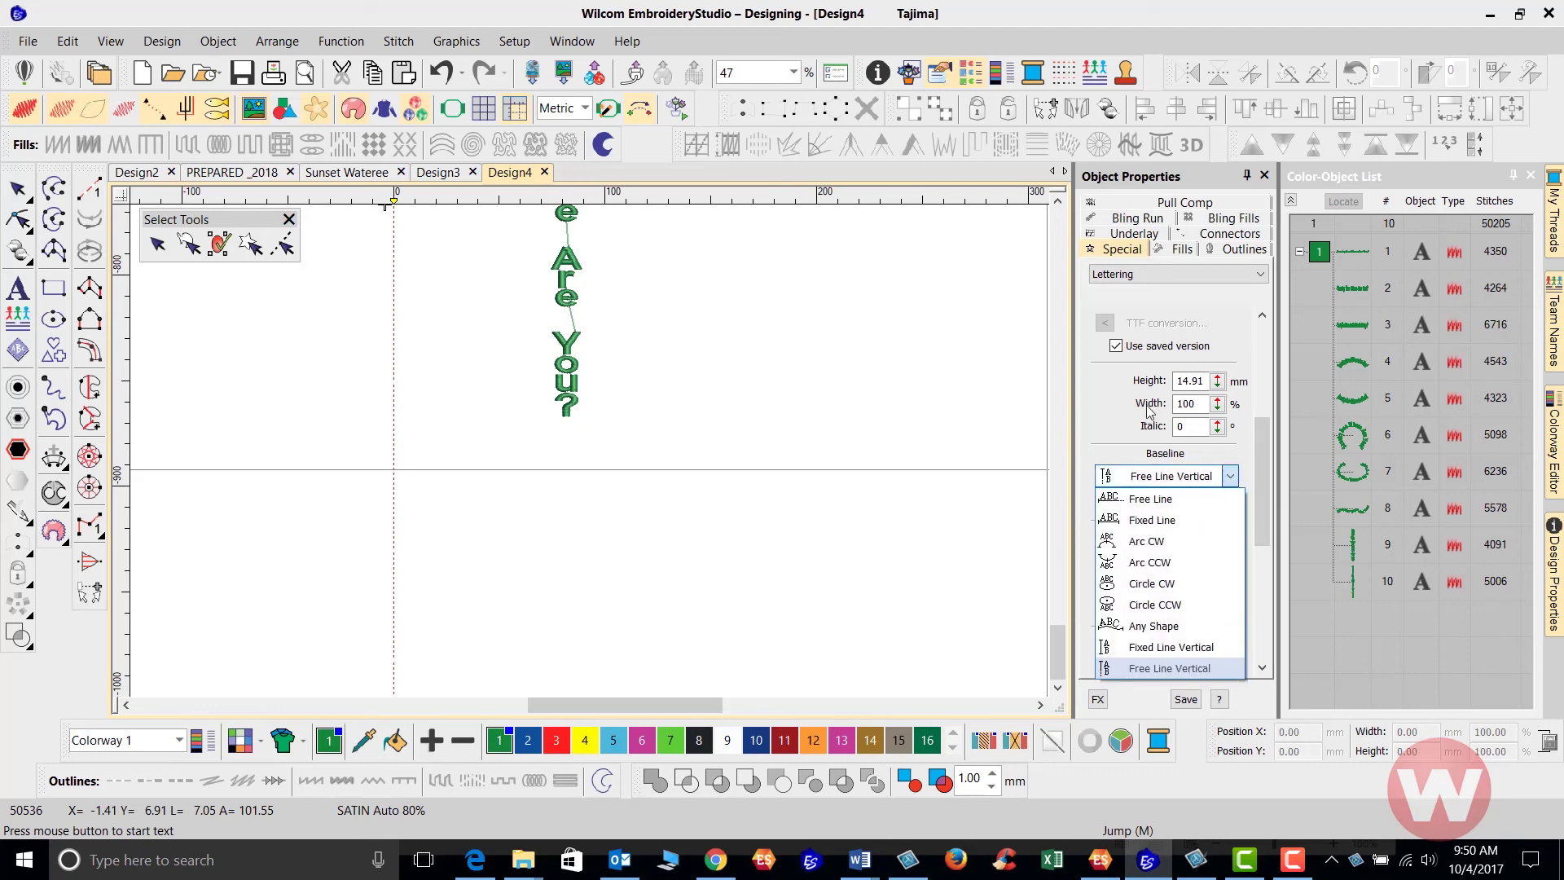
left_click(1258, 433)
scroll(1265, 427, "up", 5)
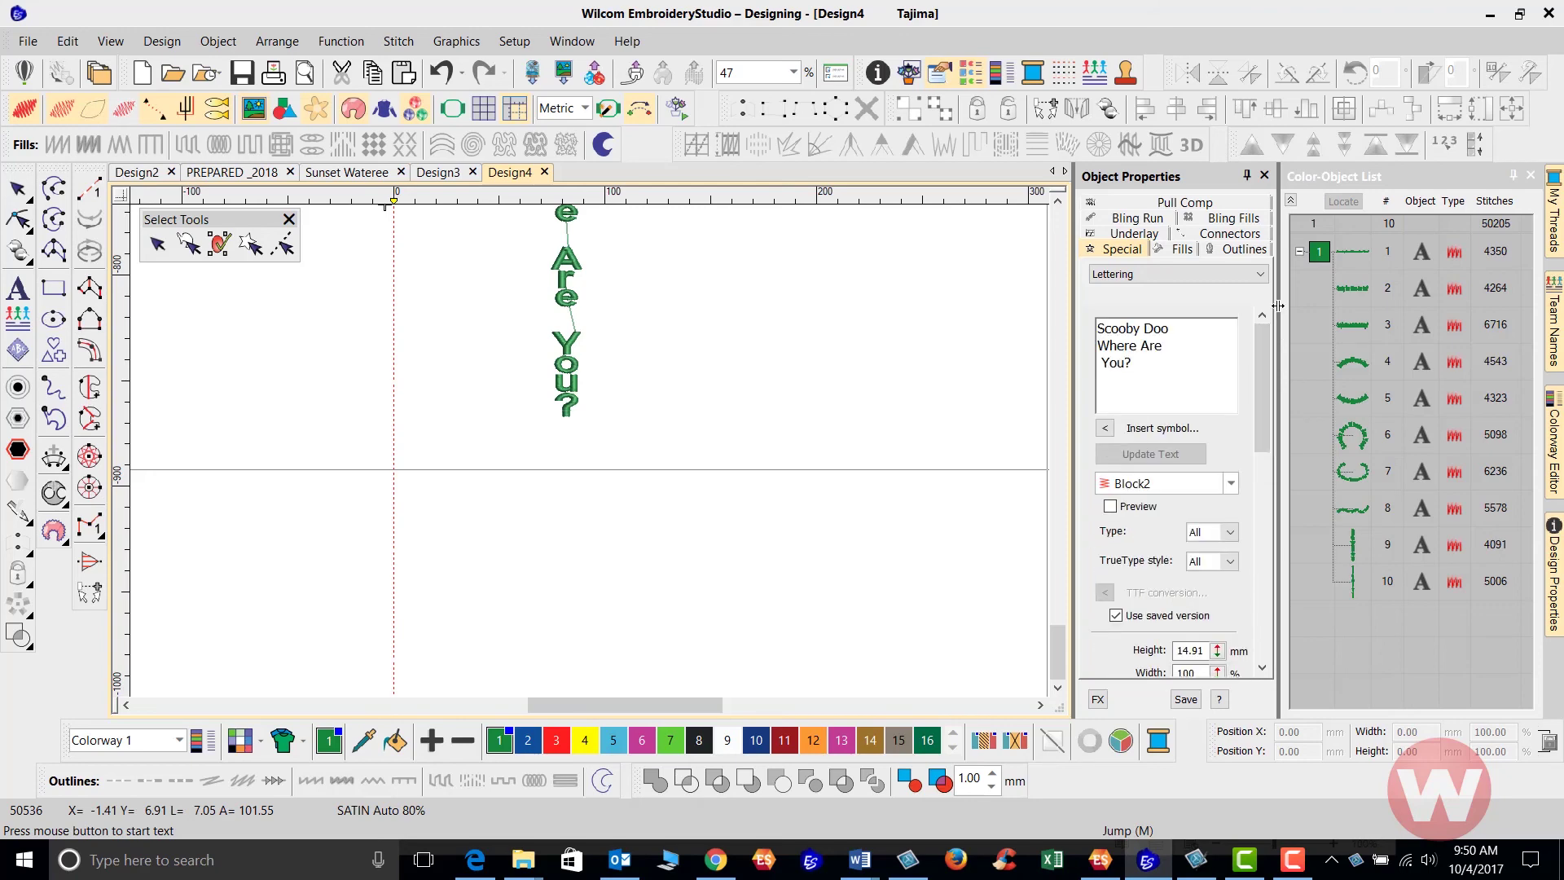
scroll(1248, 510, "down", 8)
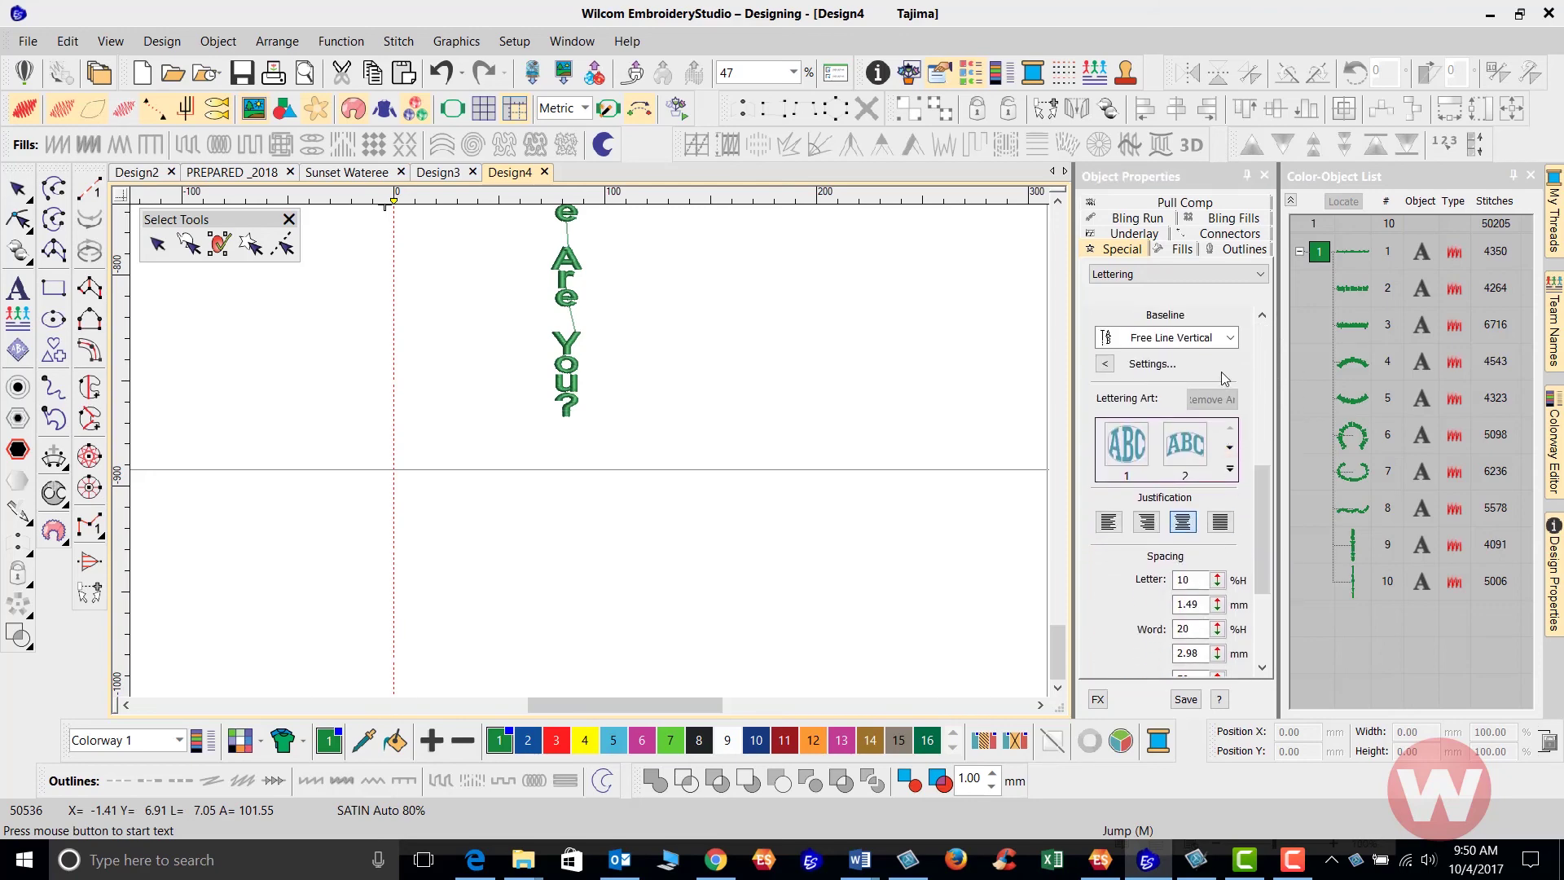
left_click(1231, 338)
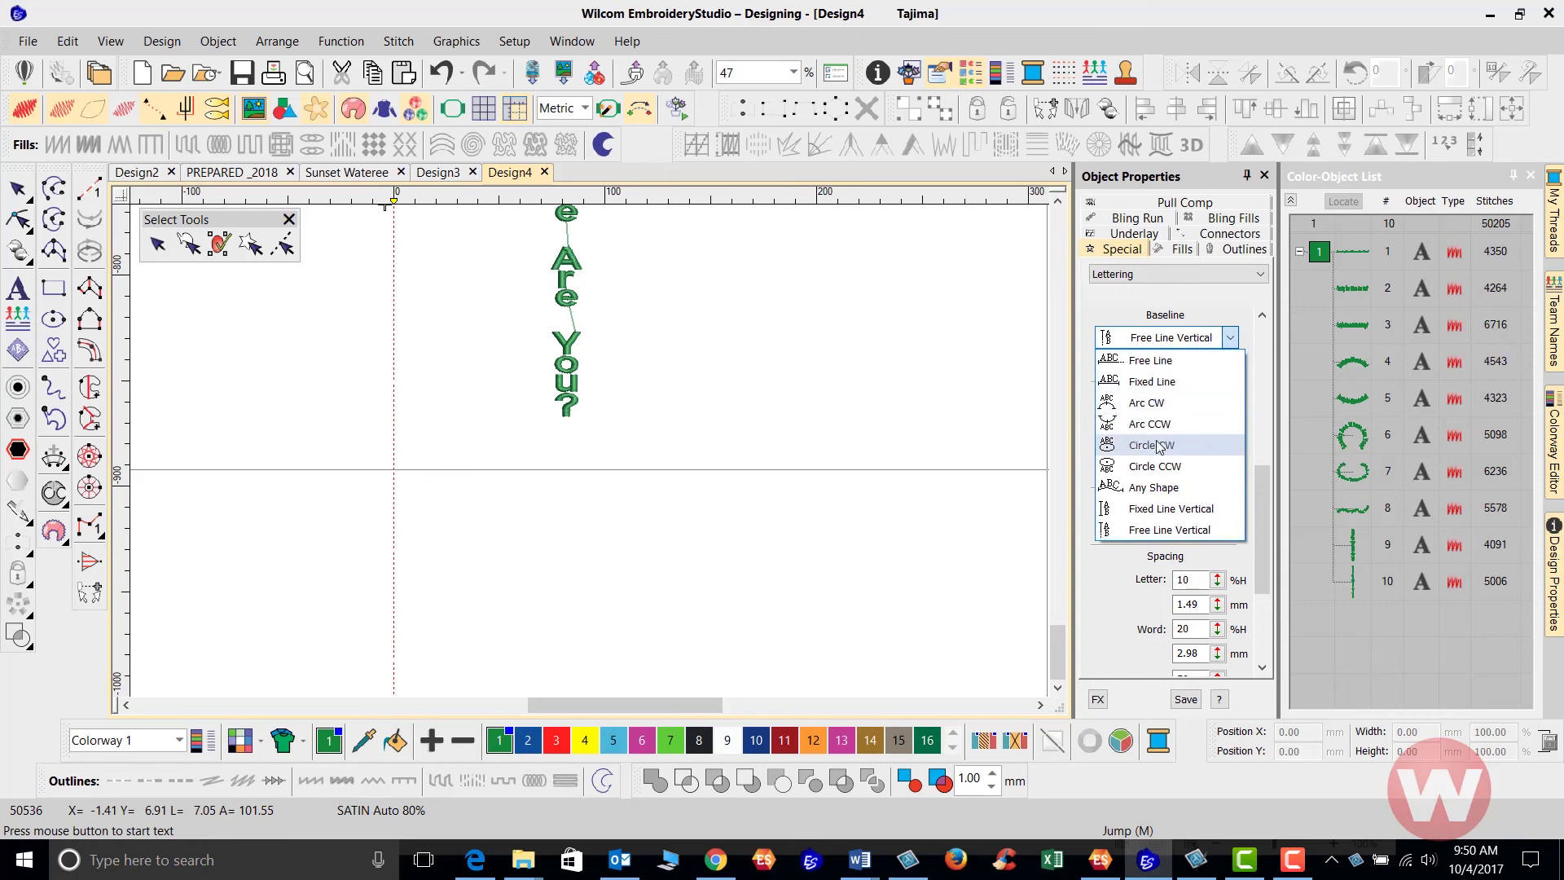
left_click(1173, 531)
key("Return")
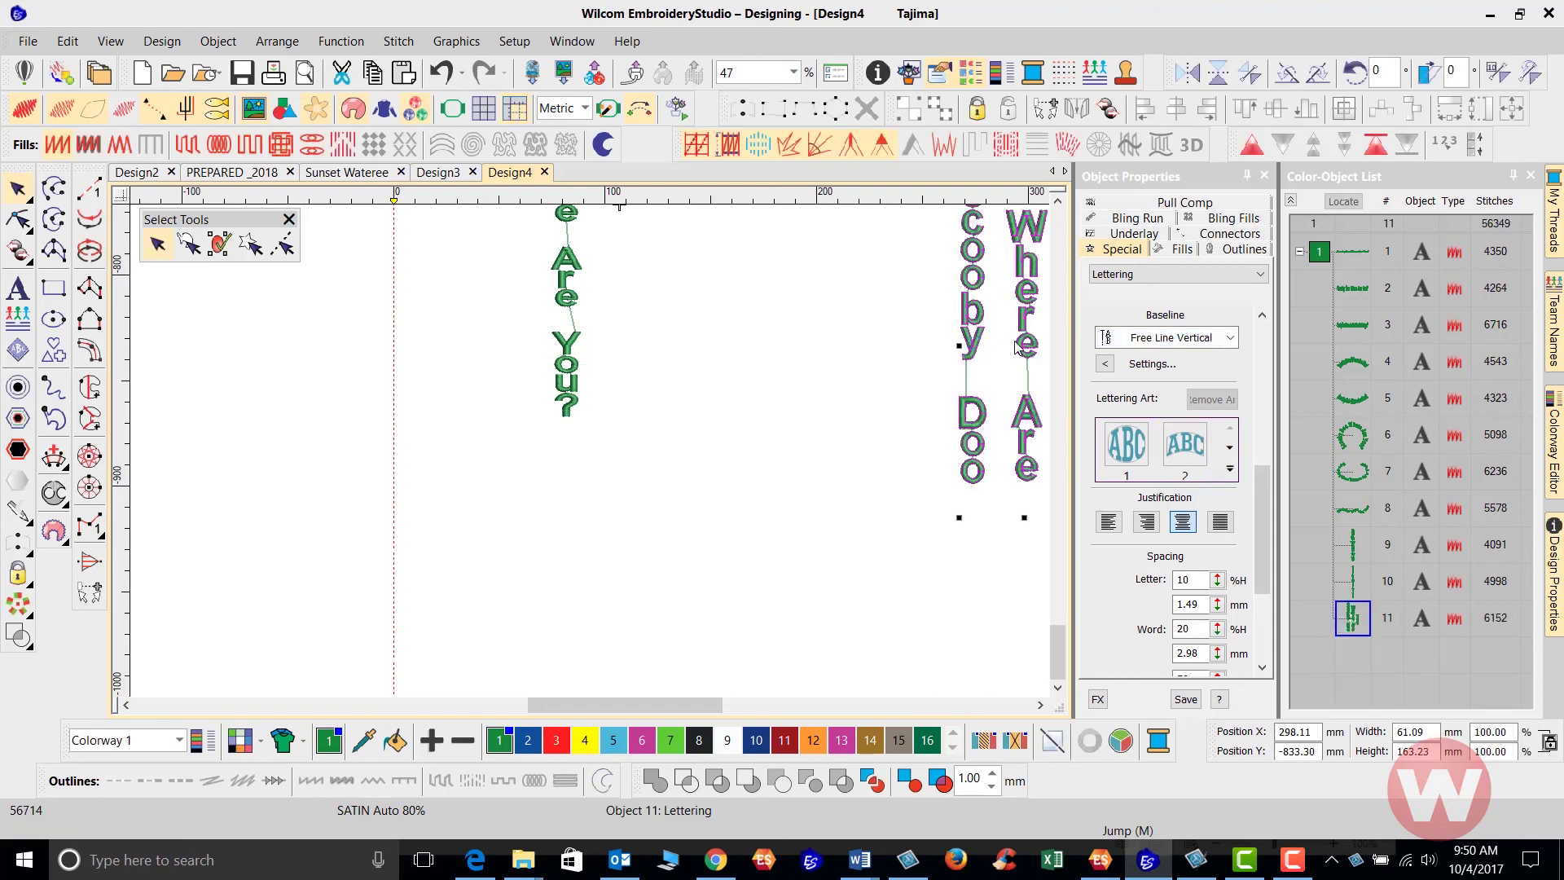
left_click(441, 72)
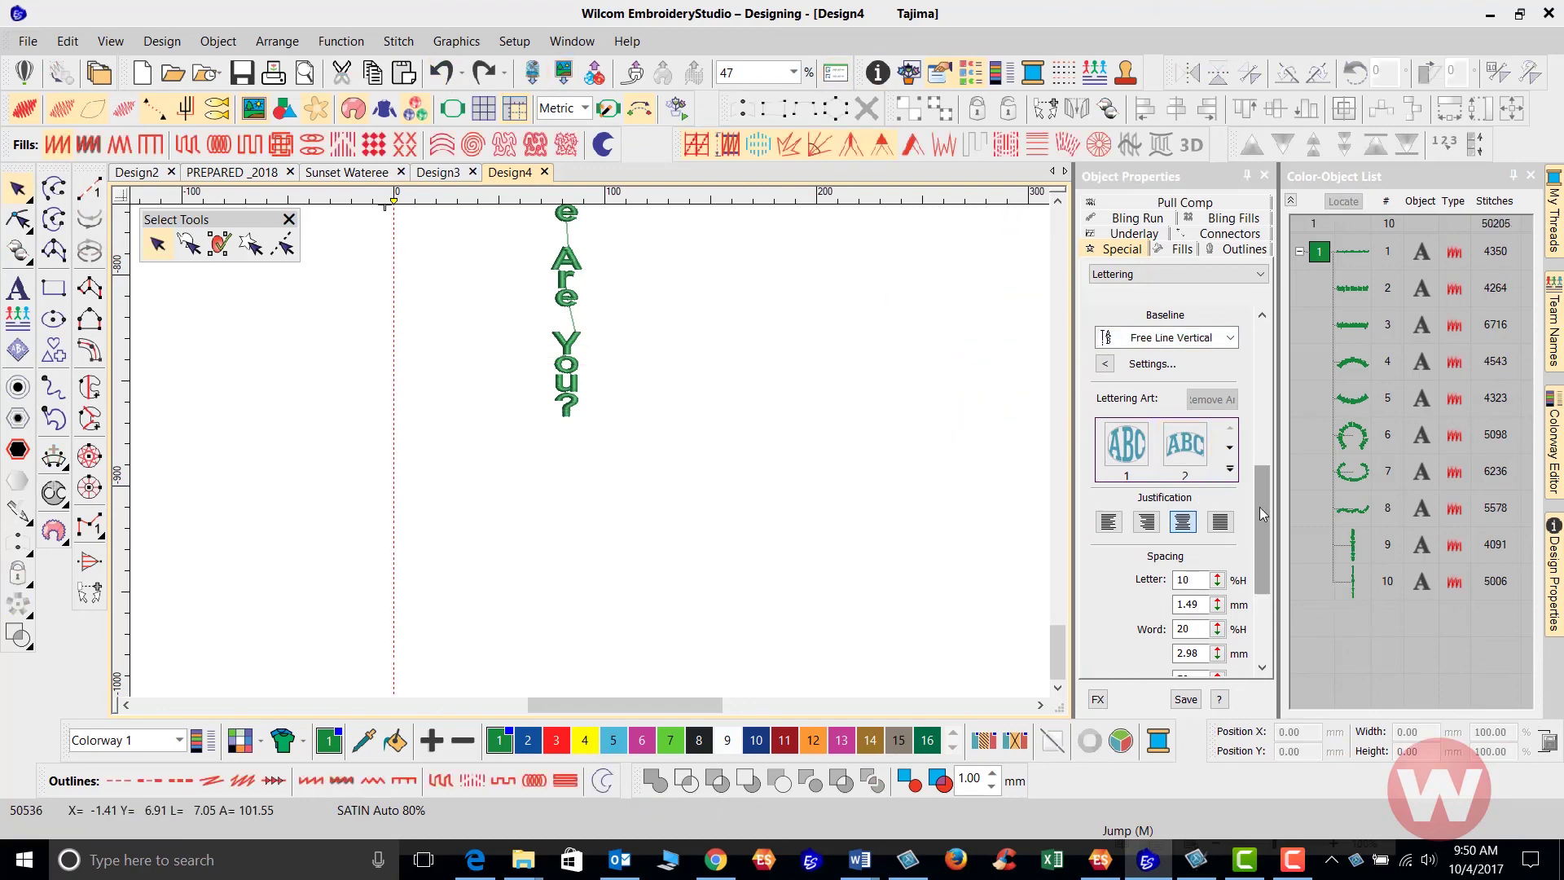
- Enter "Scooby Doo Where Are You?" as new lettering text and set its baseline to Predefined
left_click_drag(1259, 506, 1283, 349)
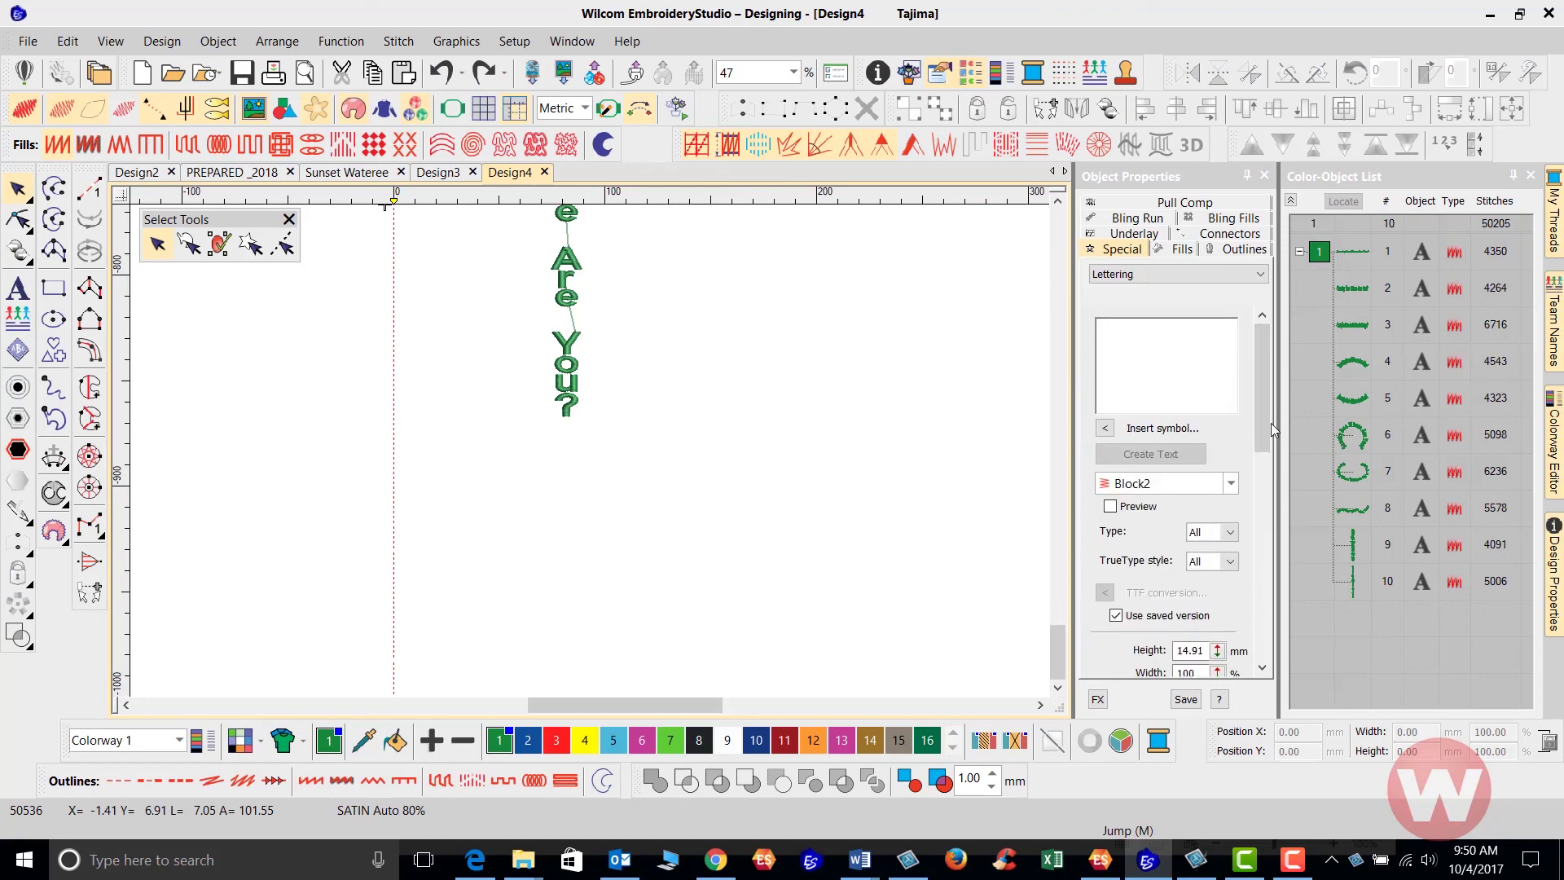
left_click(1167, 350)
type("Scooby Doo Where Are You?")
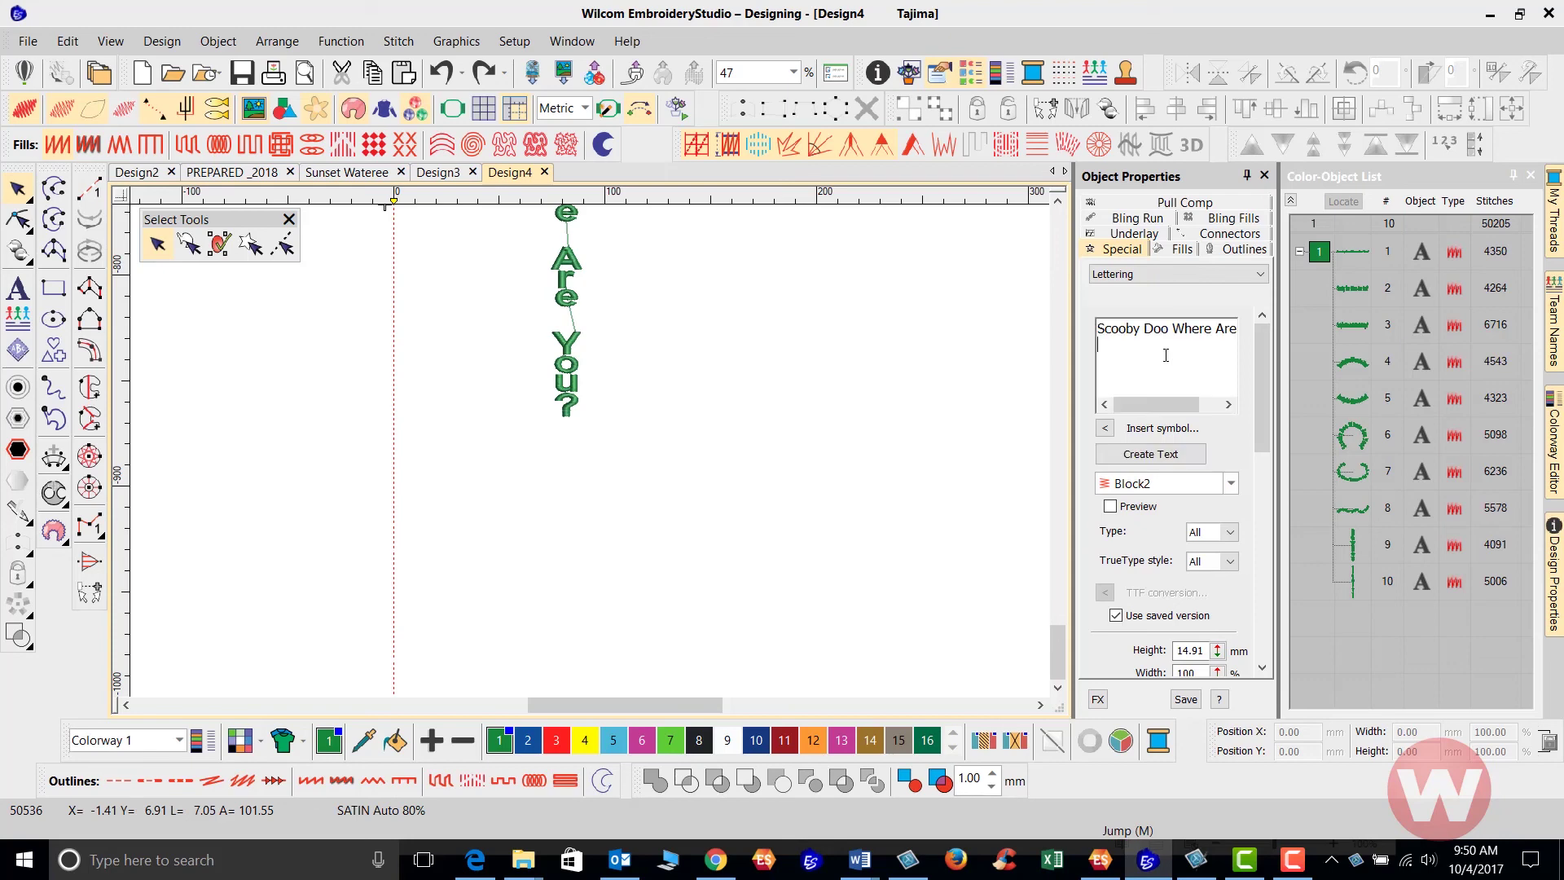
left_click_drag(1262, 357, 1253, 491)
left_click(1230, 364)
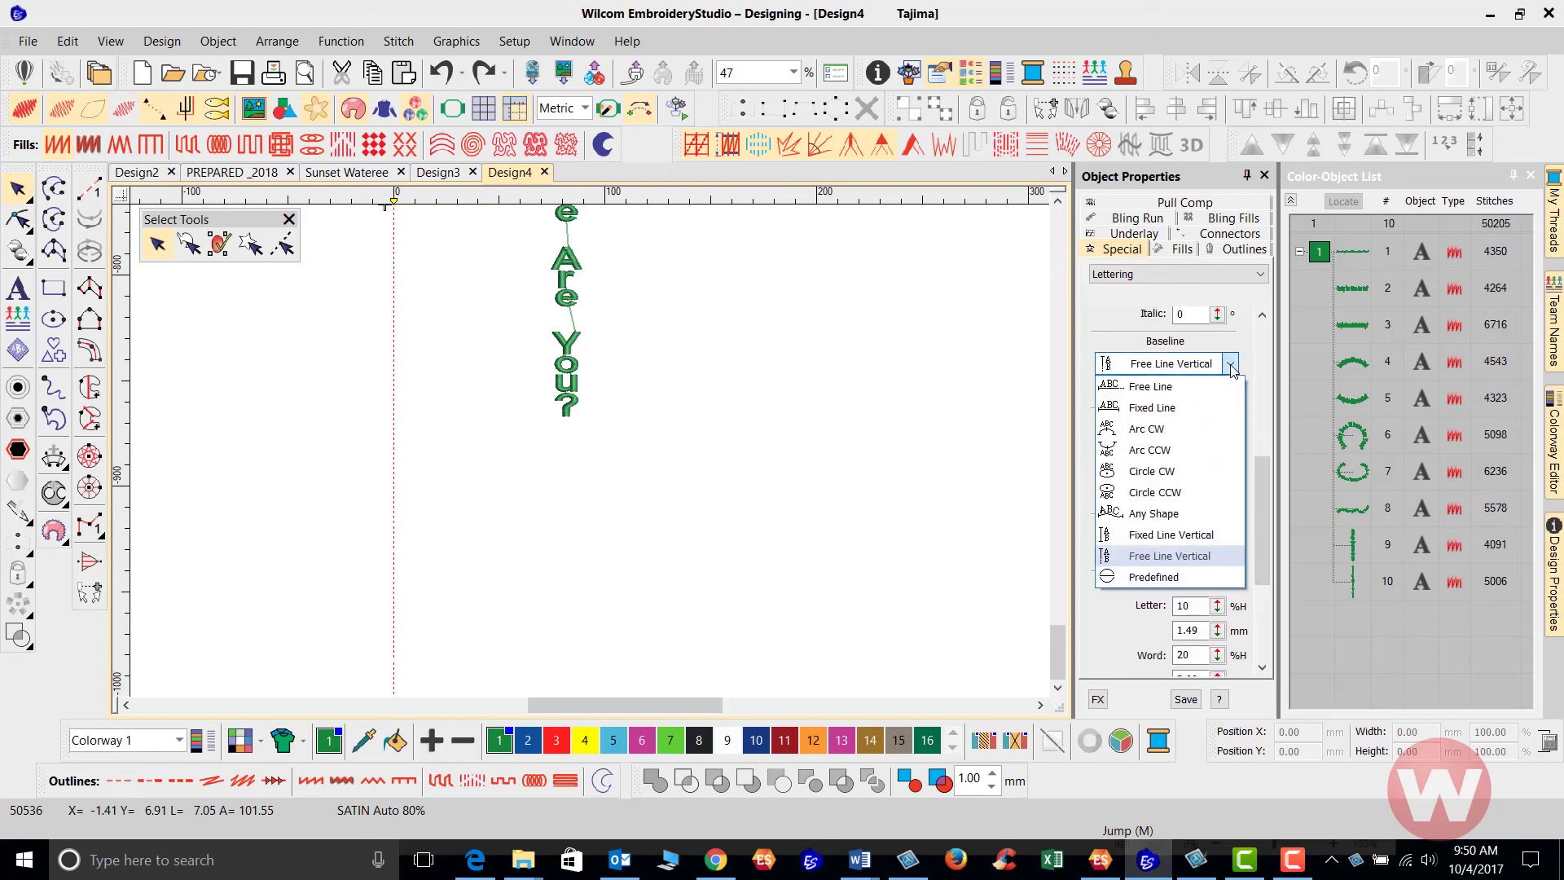
left_click(1180, 576)
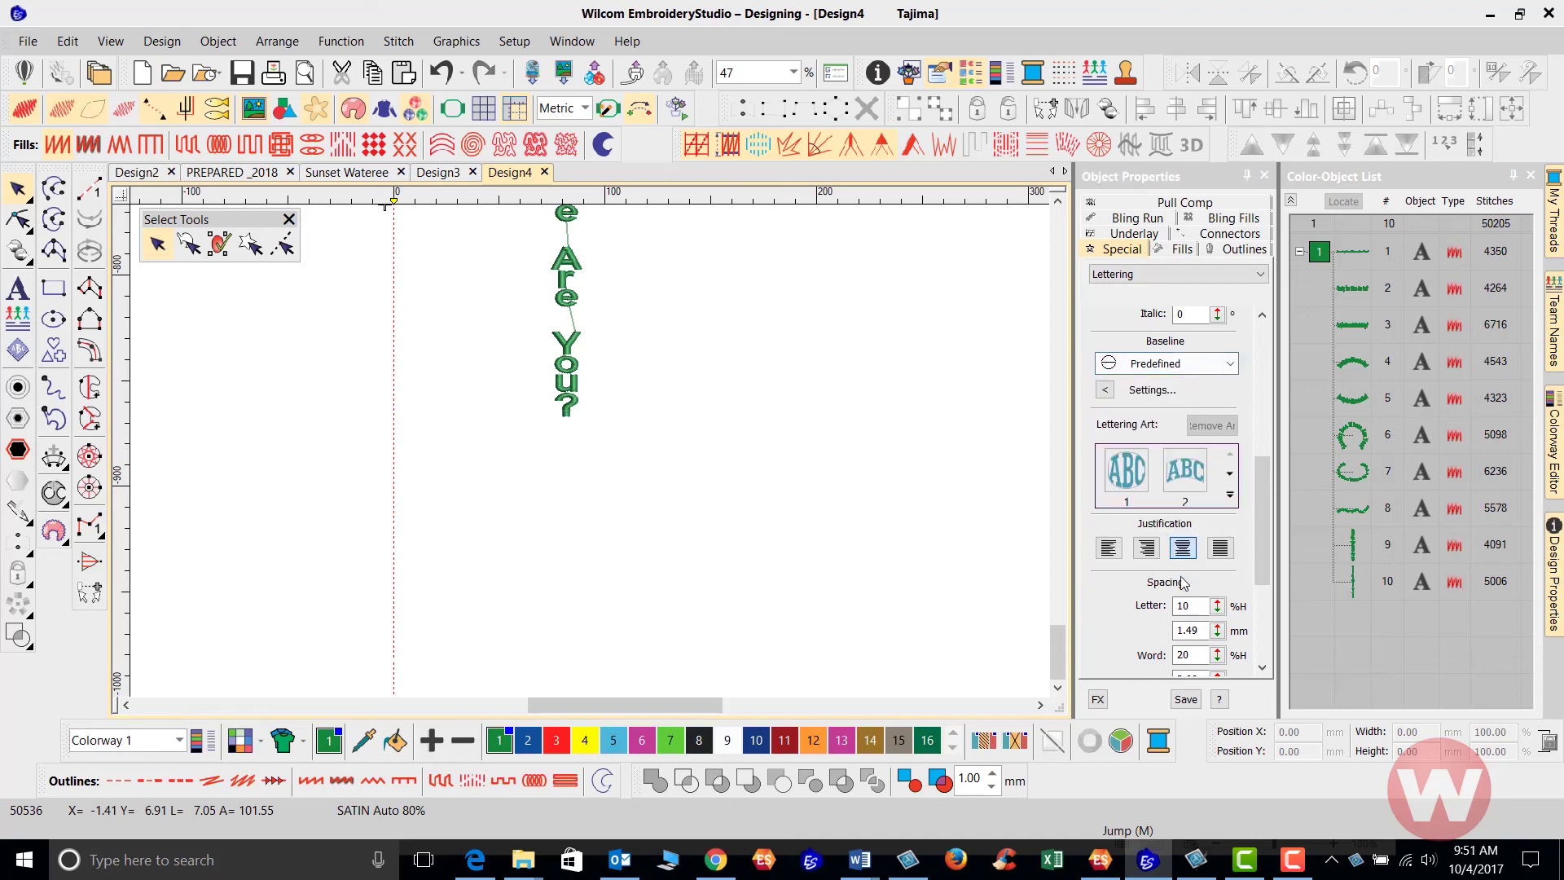
- Add the lines "We Got Some" and "Work To Do Now" below the first line of lettering text
left_click_drag(1255, 477, 1238, 339)
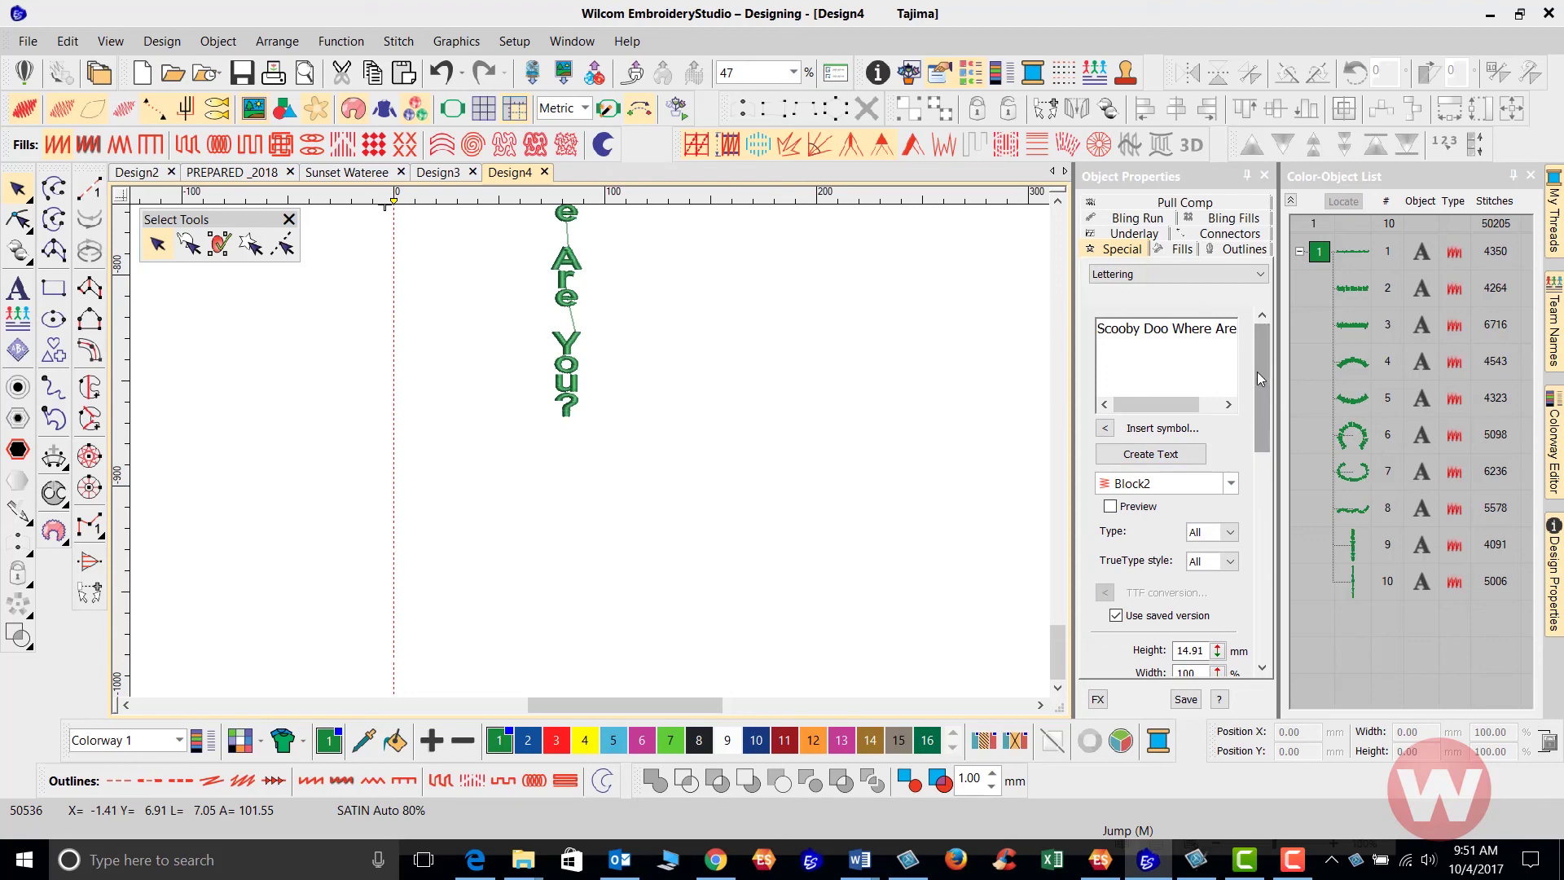
left_click(1178, 389)
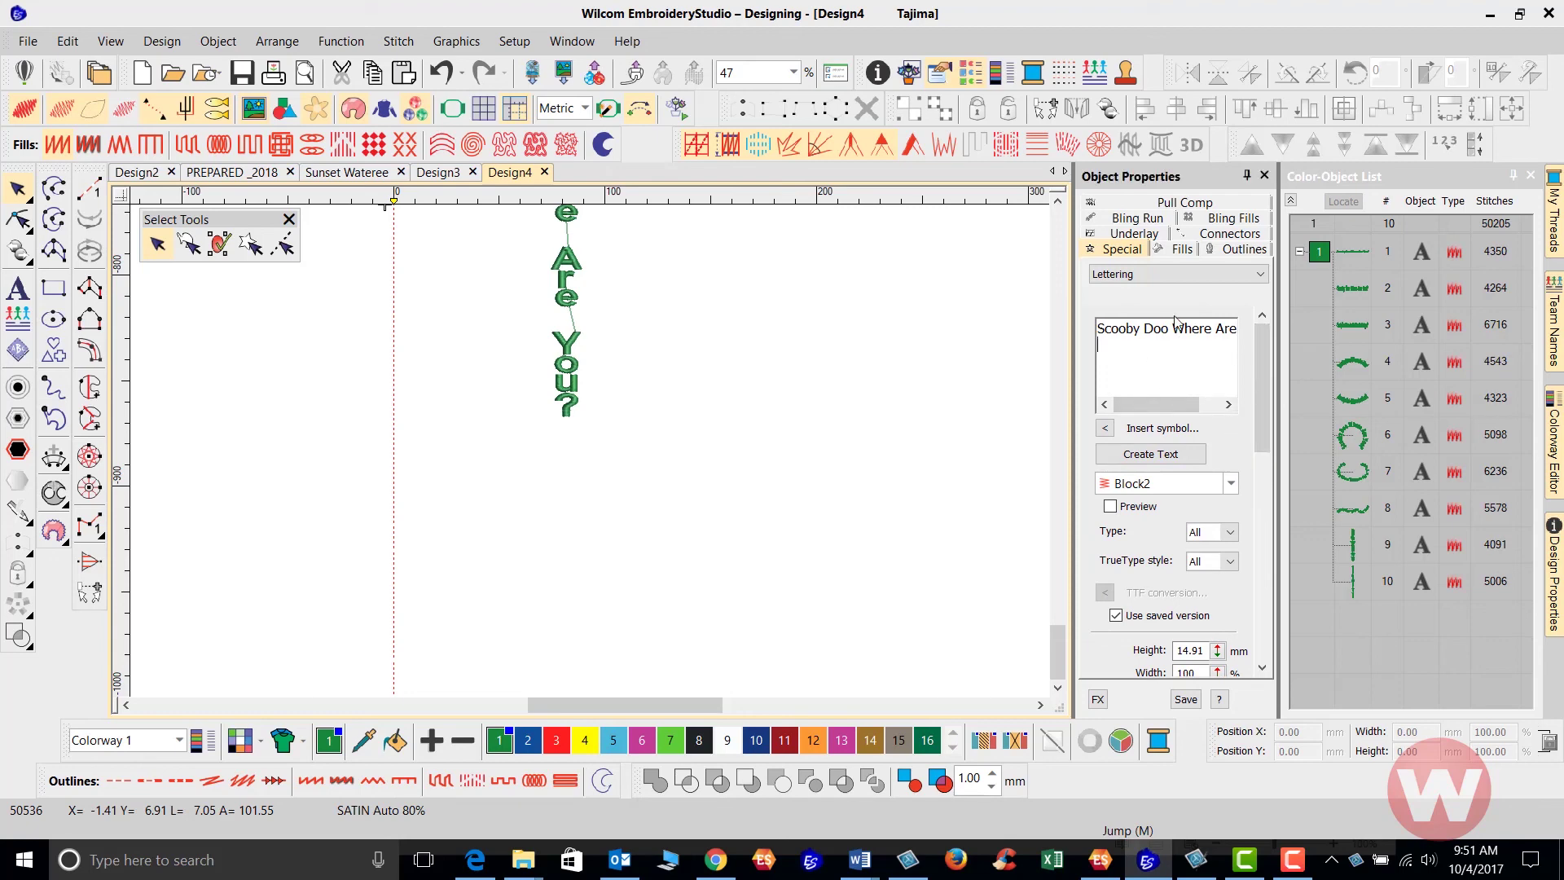
type("We")
type(" Got")
type(" Some ")
type("Work")
type(" To")
type(" Now")
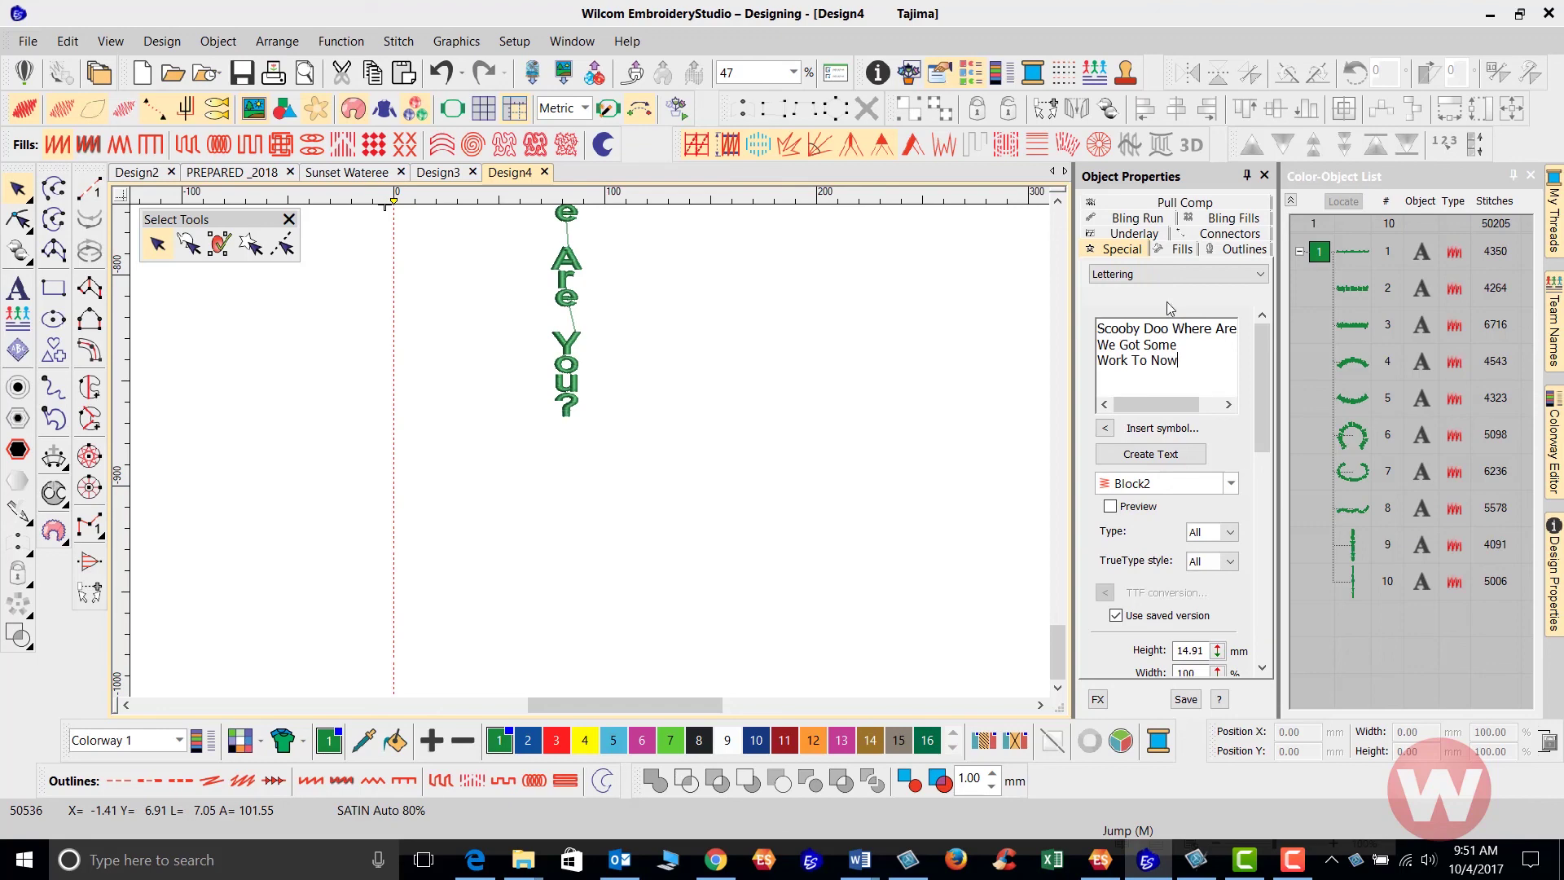
left_click(1152, 362)
type("Do")
- Create the three-line lettering on an oval baseline beside the vertical lettering, about 214 mm wide and 305 mm tall overall
left_click(1177, 455)
scroll(373, 248, "down", 2)
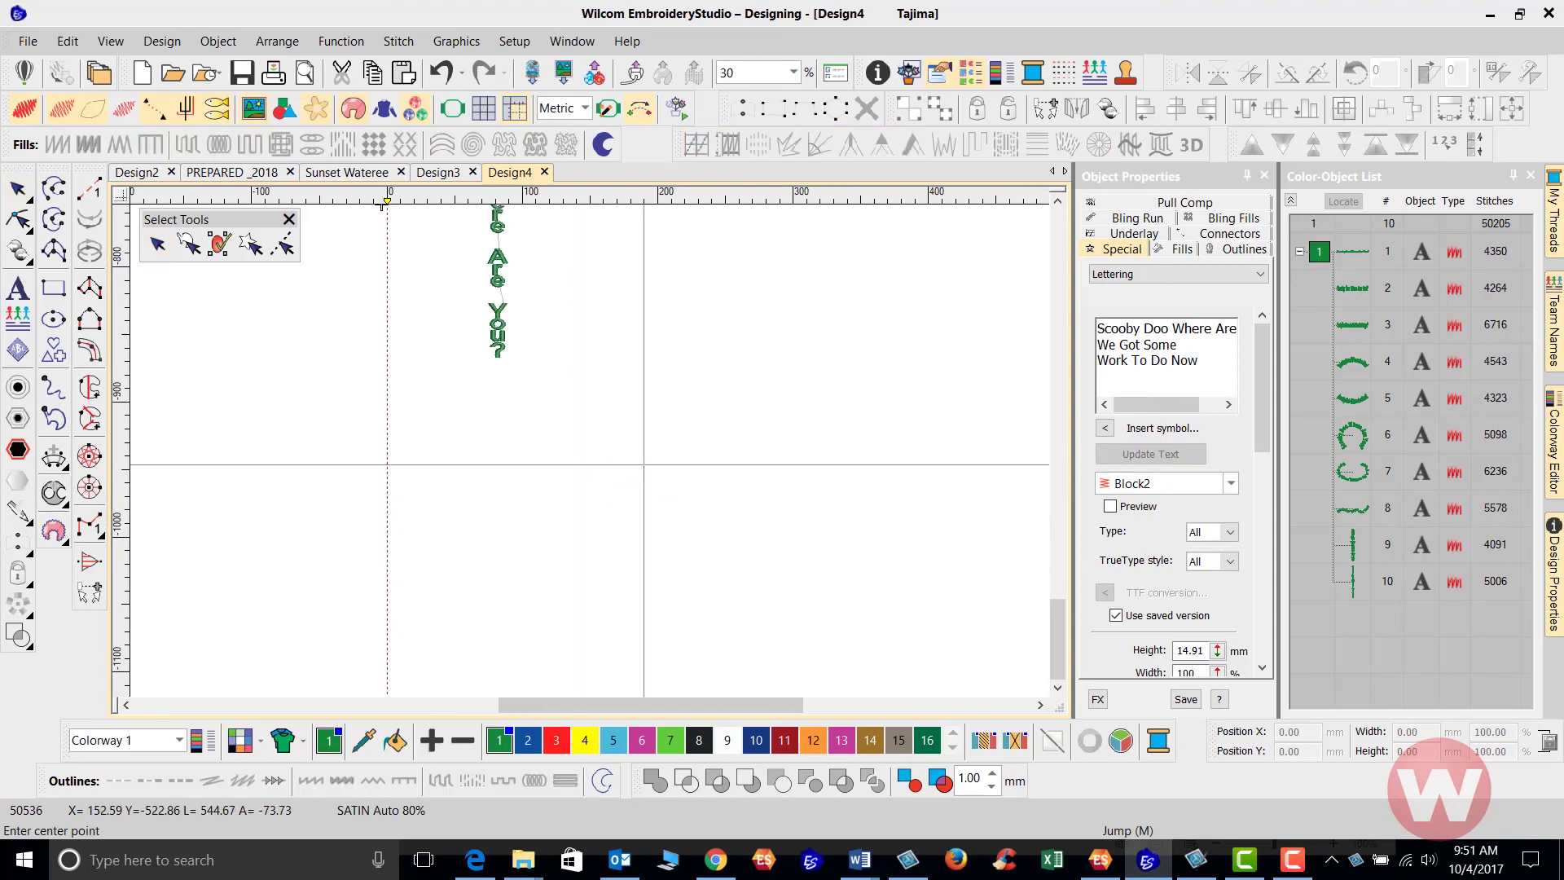
left_click(653, 519)
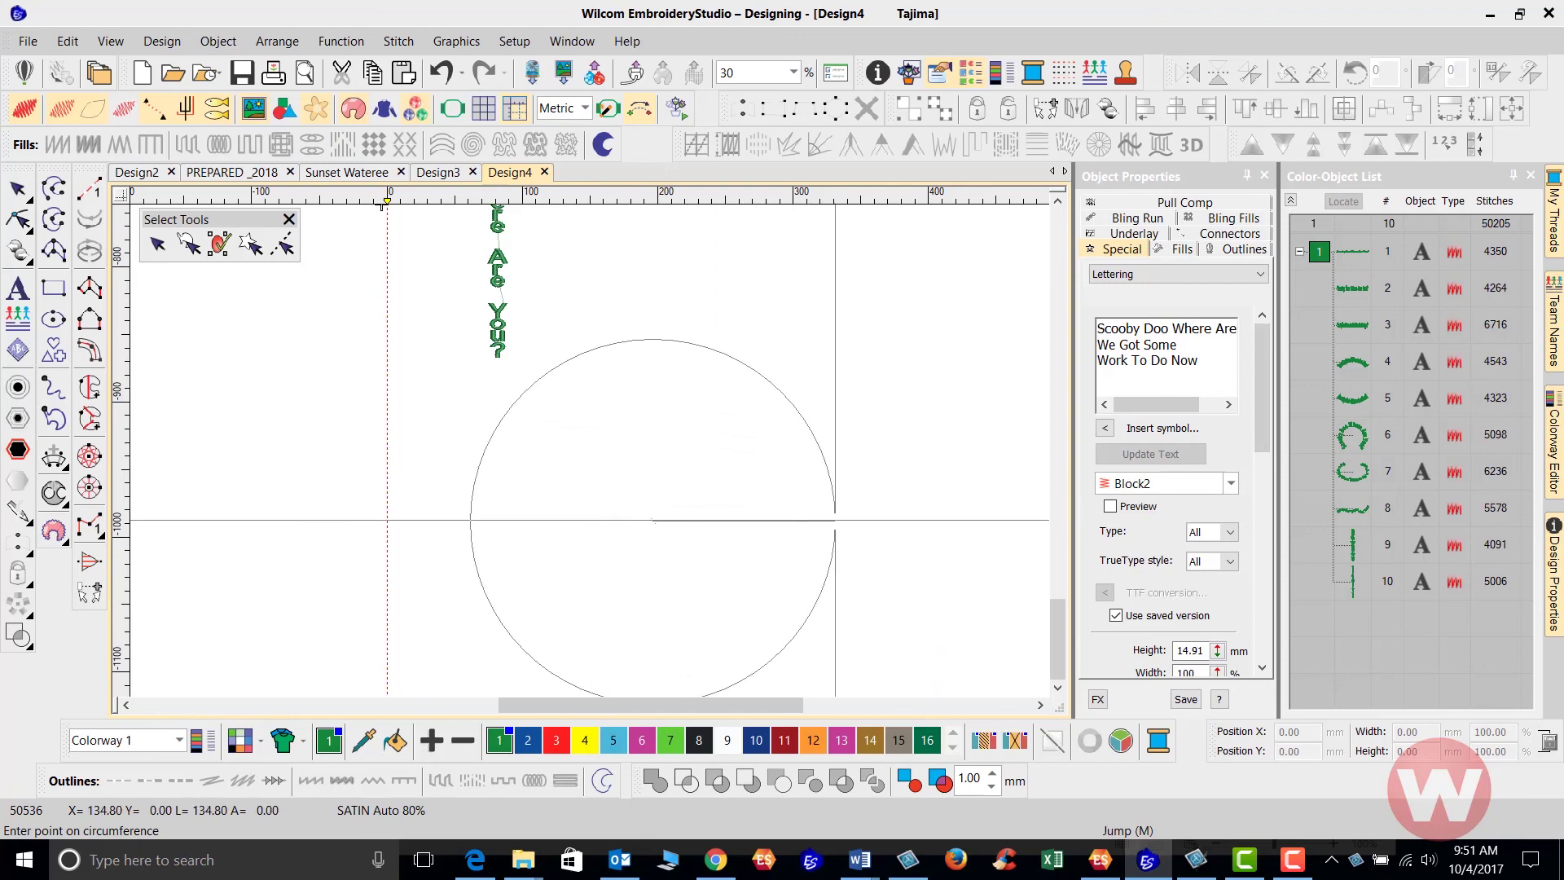
left_click(839, 520)
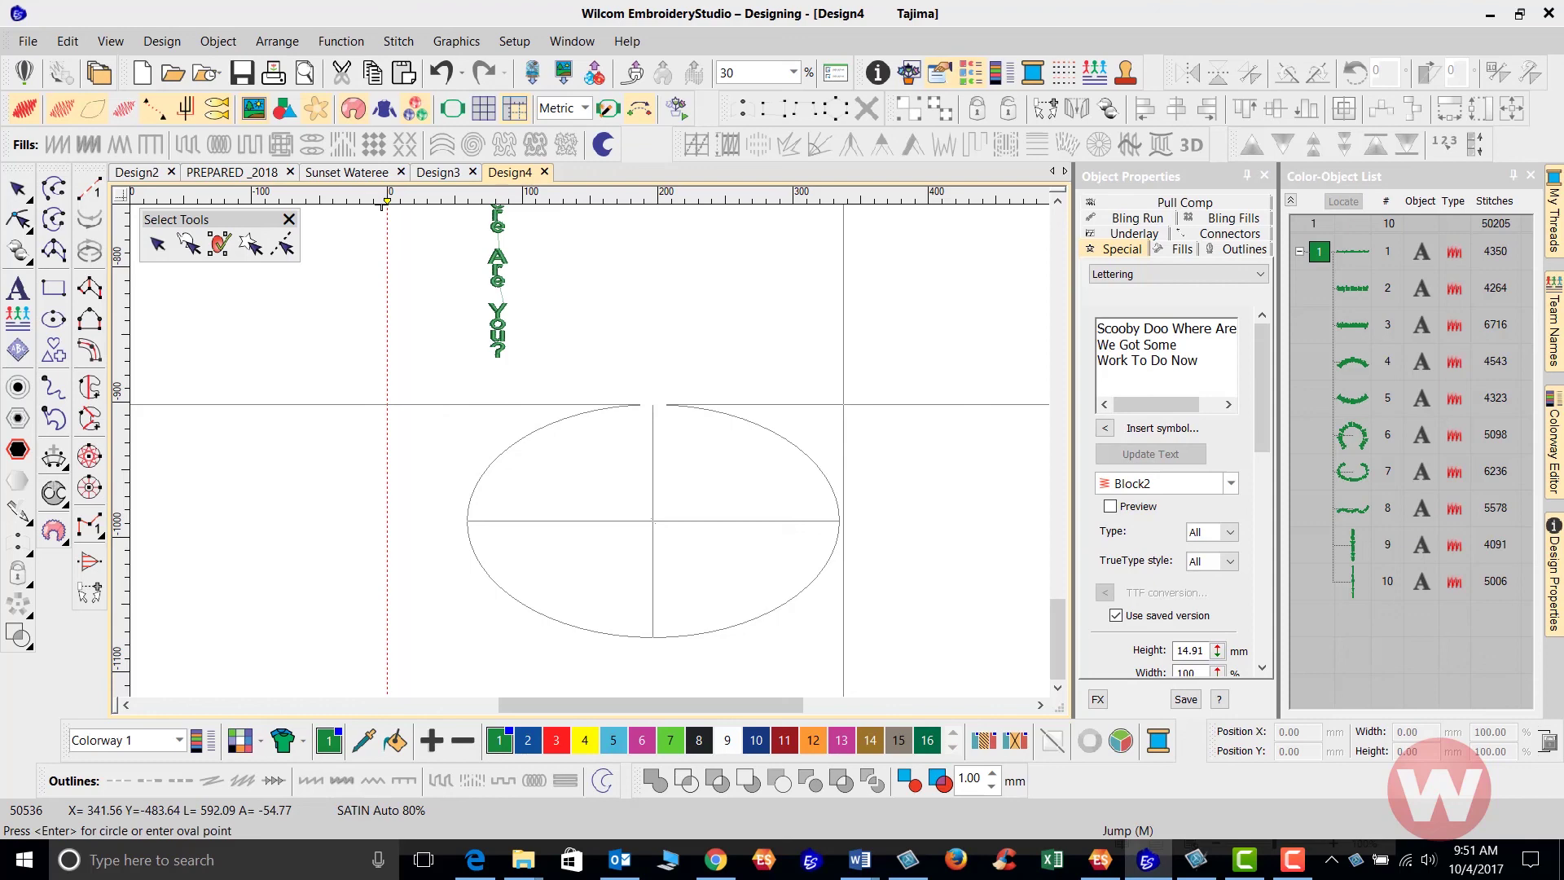
left_click(891, 304)
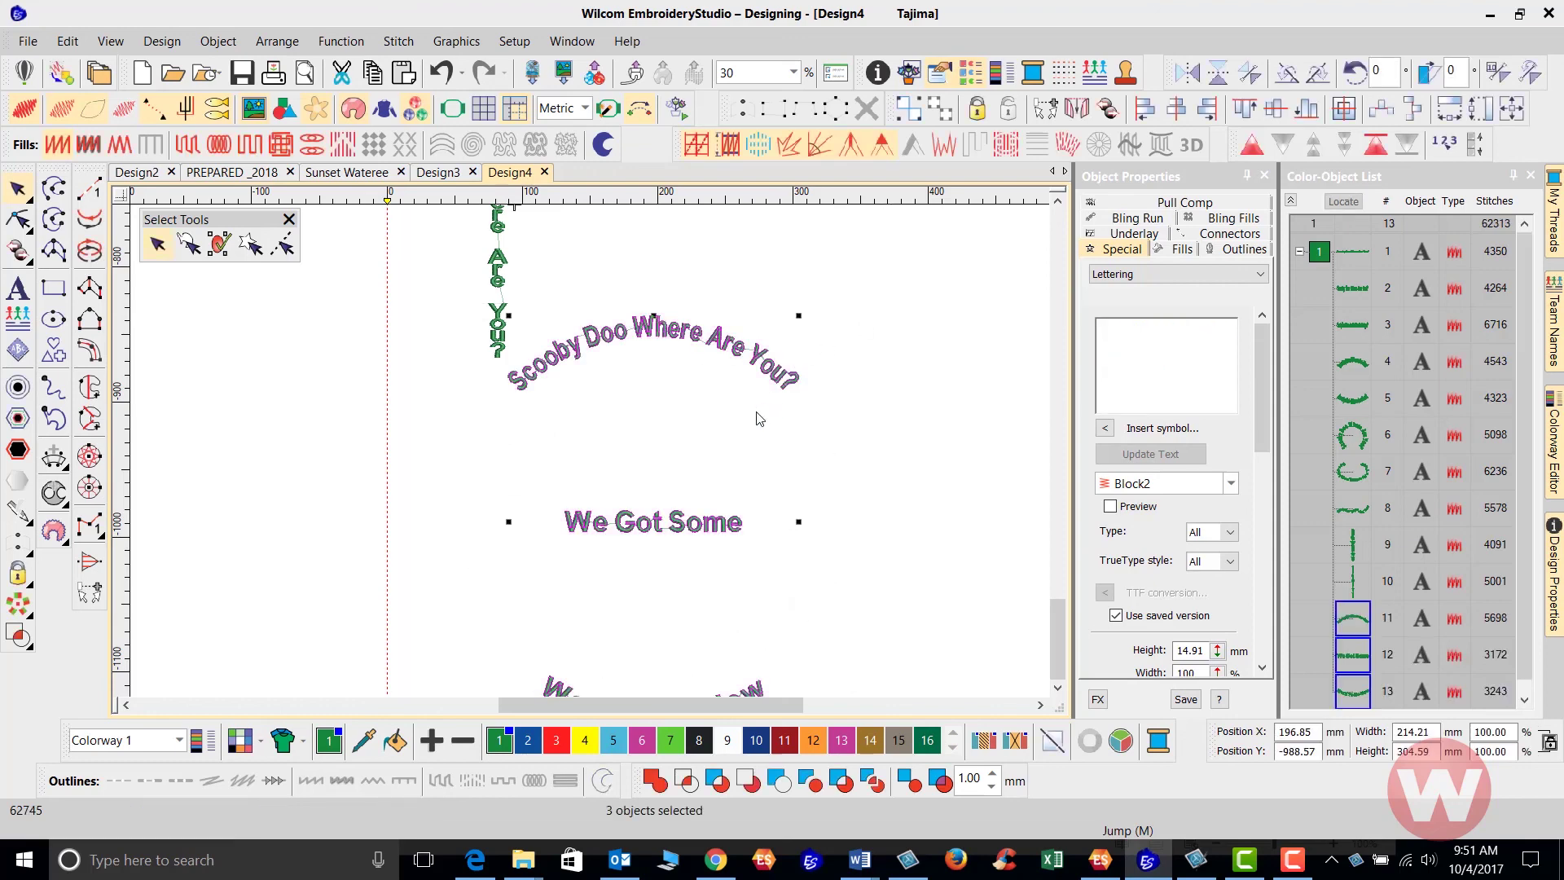
scroll(548, 512, "down", 2)
scroll(547, 511, "up", 1)
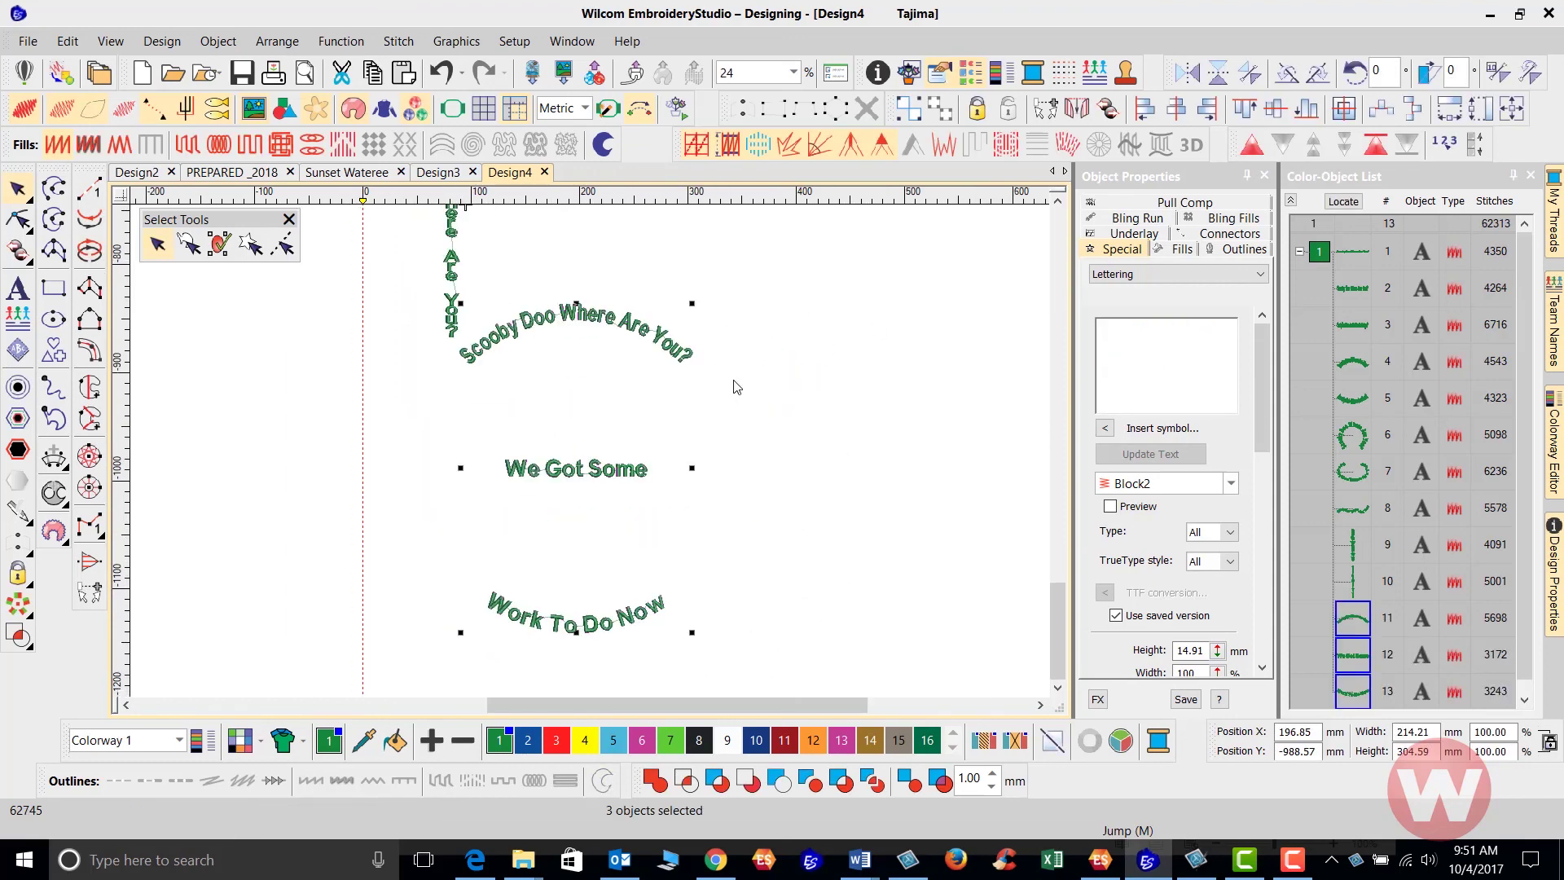
- Move the "Scooby Doo Where Are You?" arc down and the "Work To Do Now" arc up, closer to "We Got Some"
left_click(805, 349)
left_click(636, 334)
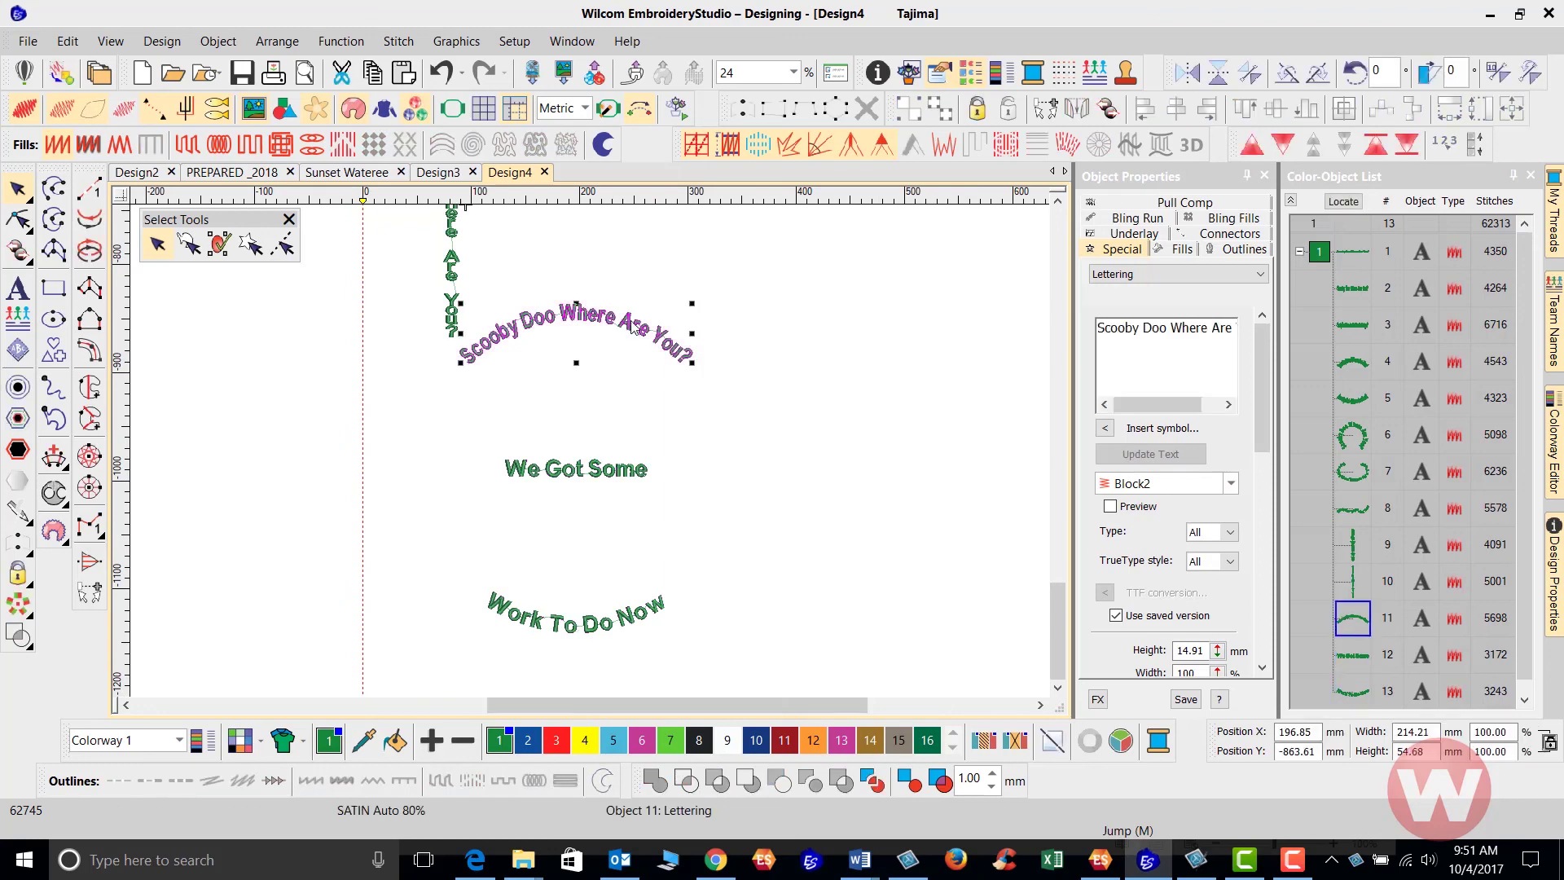
left_click_drag(636, 334, 630, 413)
left_click_drag(583, 639, 588, 549)
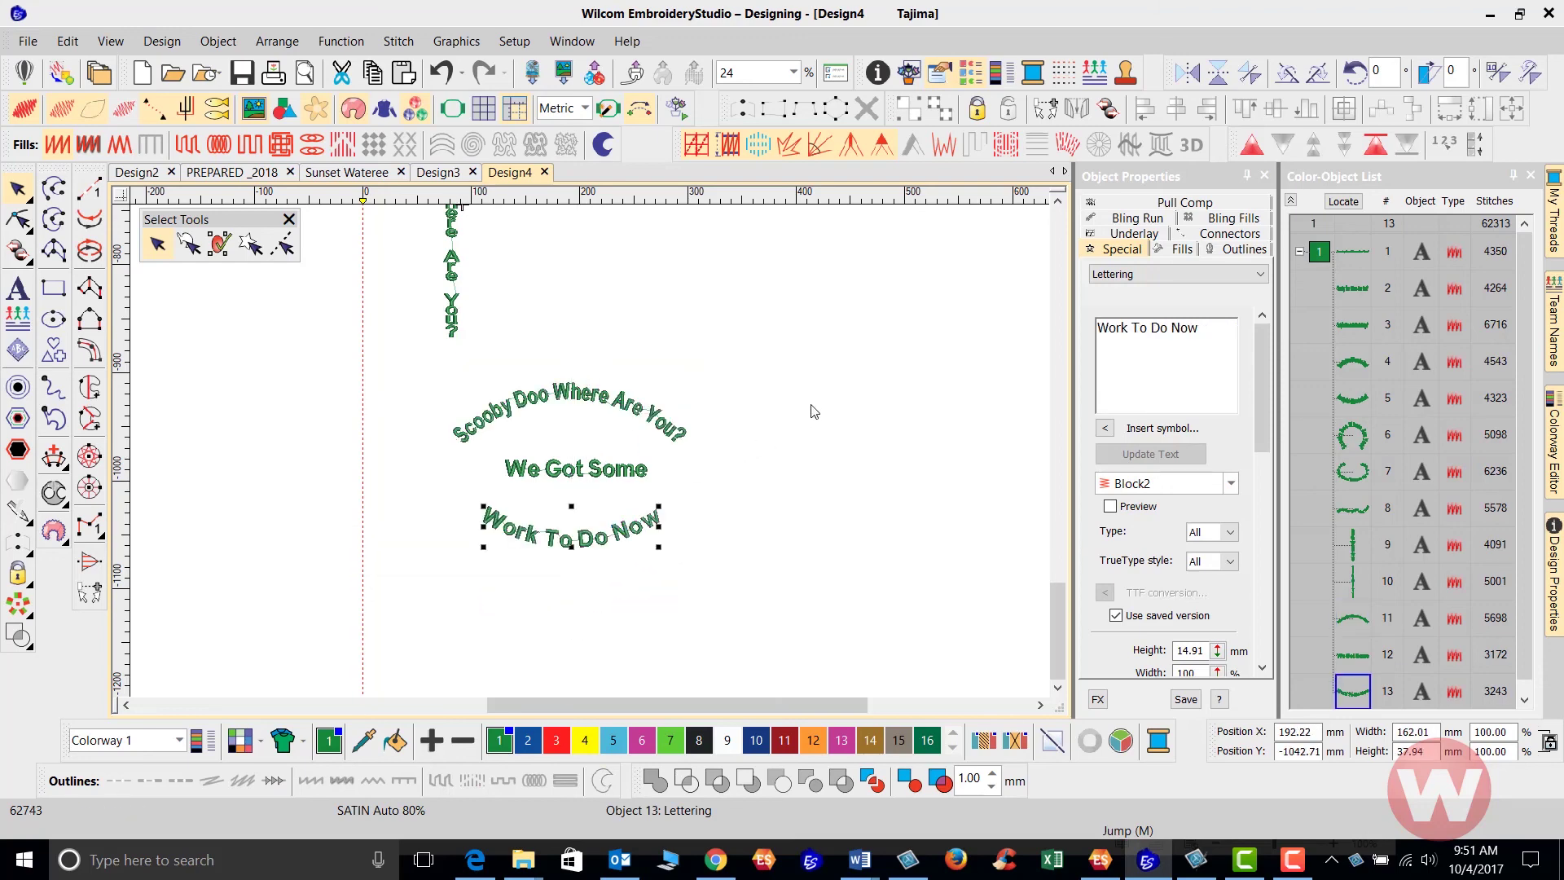
- Check the baseline settings of the "Work To Do Now" lettering, deselect it and return to the first lettering in the design
key("z")
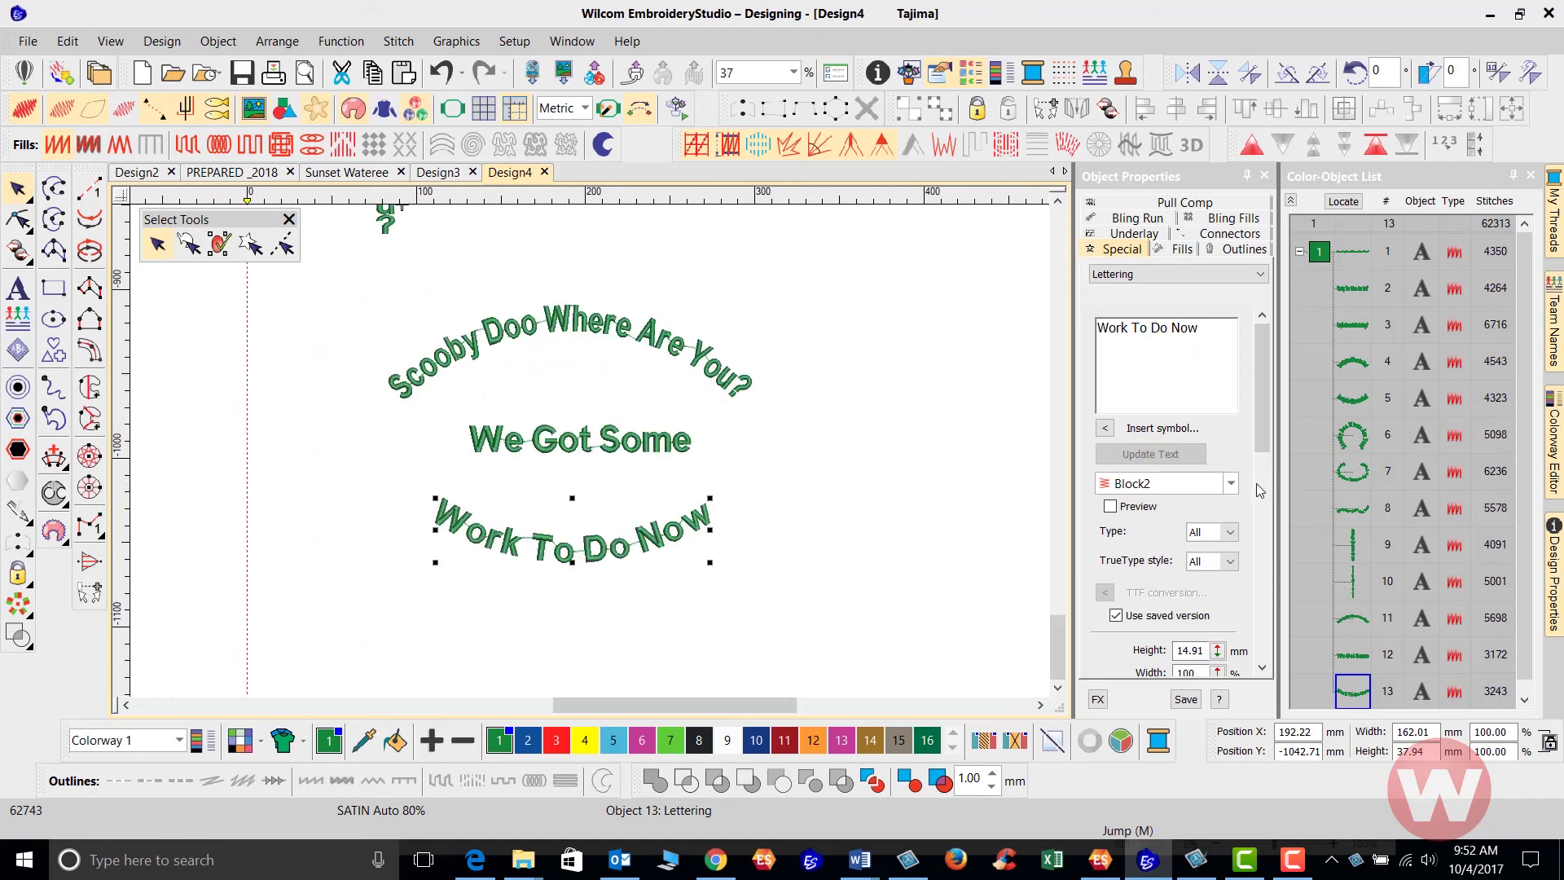
left_click(1257, 573)
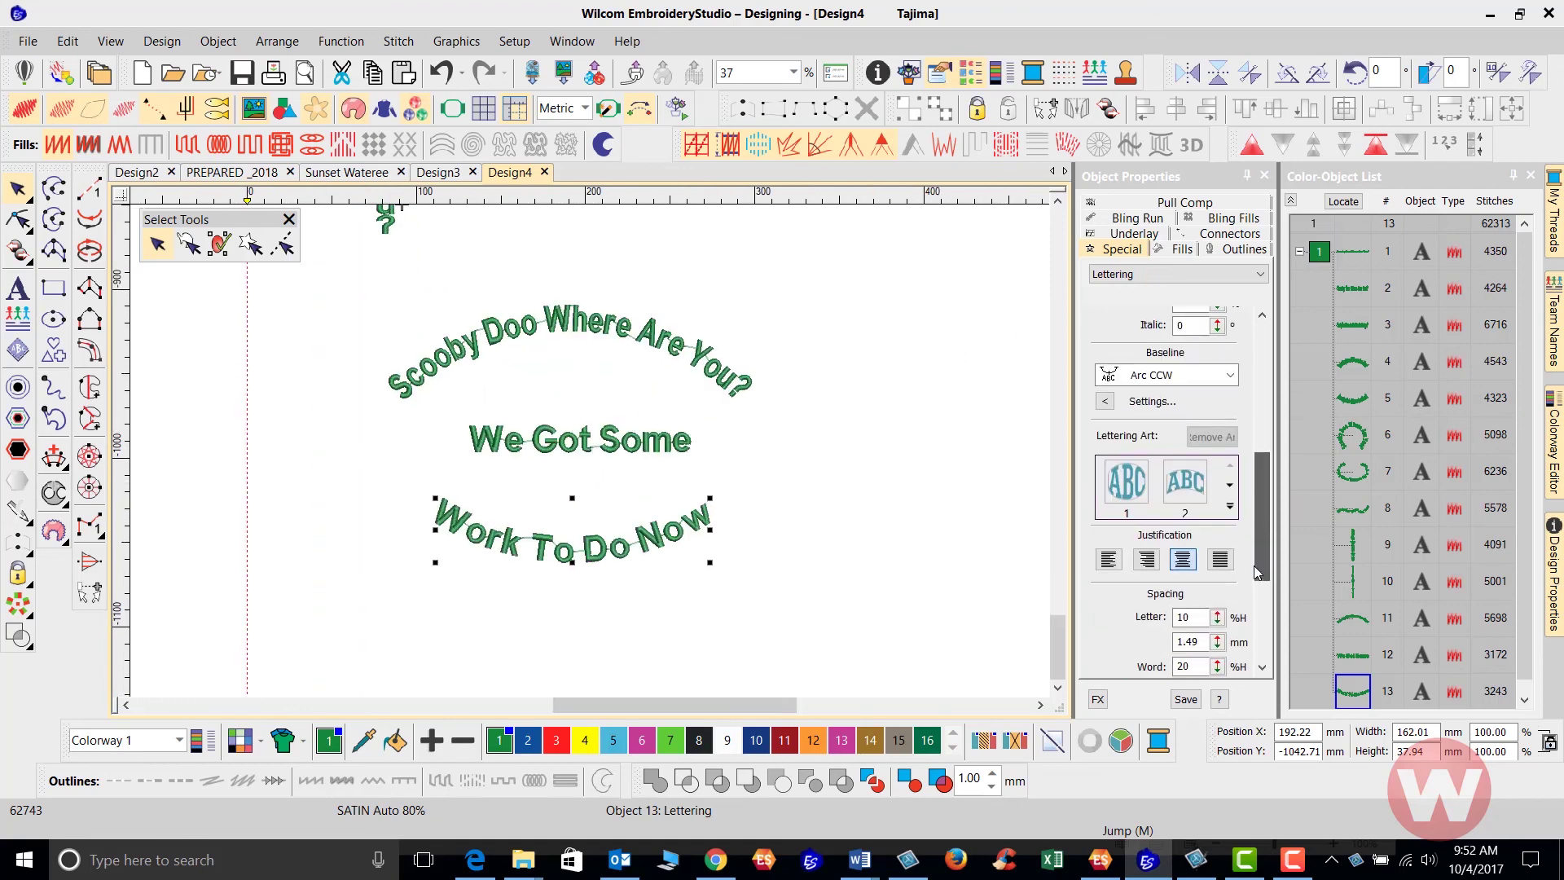
left_click_drag(1257, 573, 1258, 511)
left_click(894, 406)
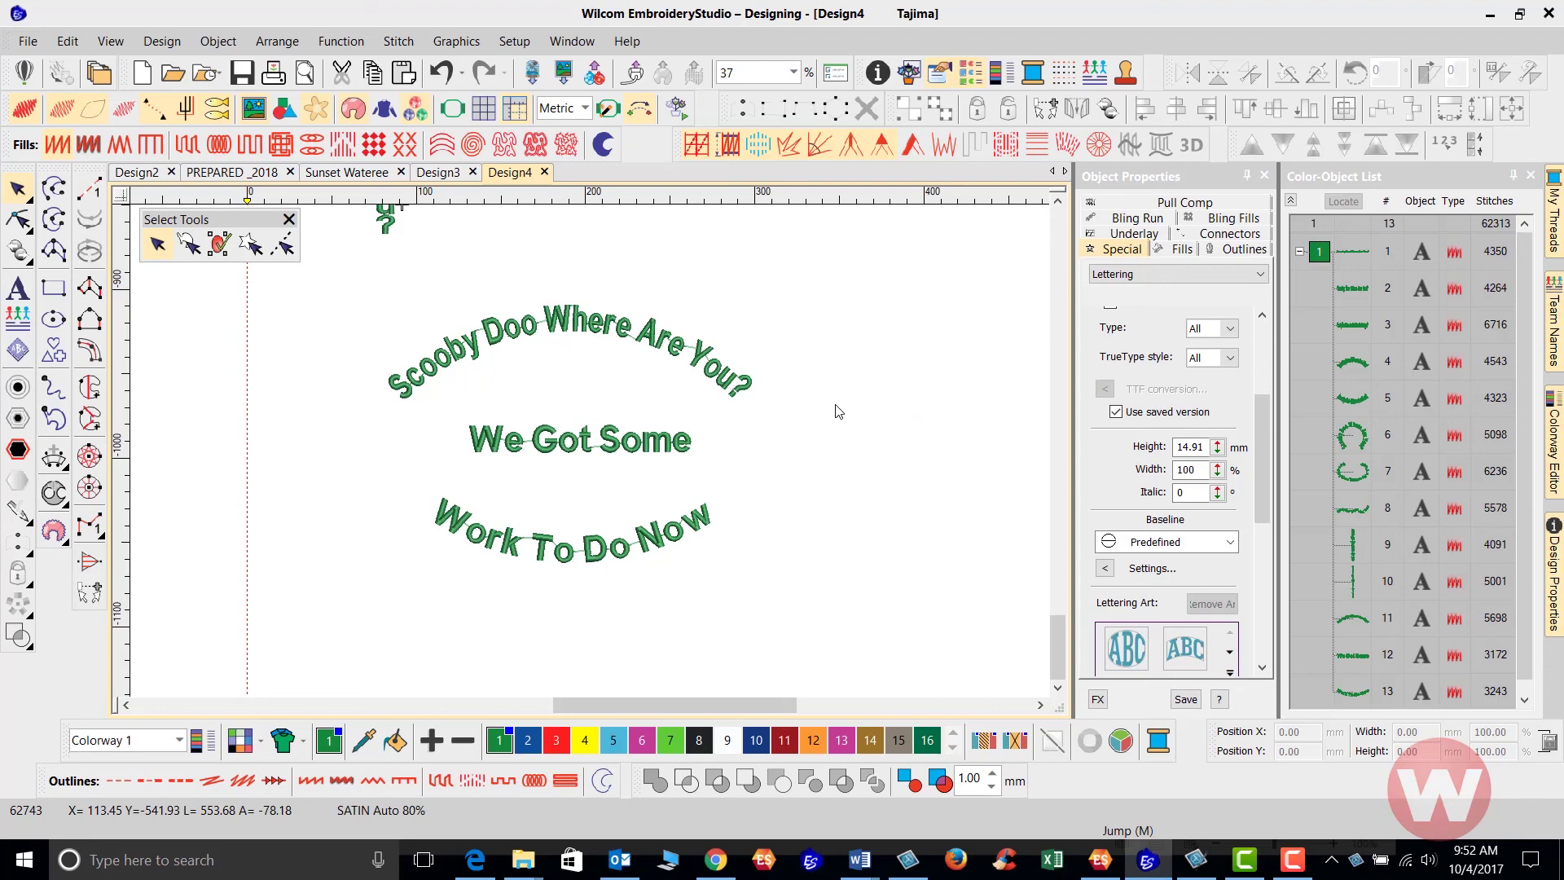
left_click_drag(1051, 632, 1059, 403)
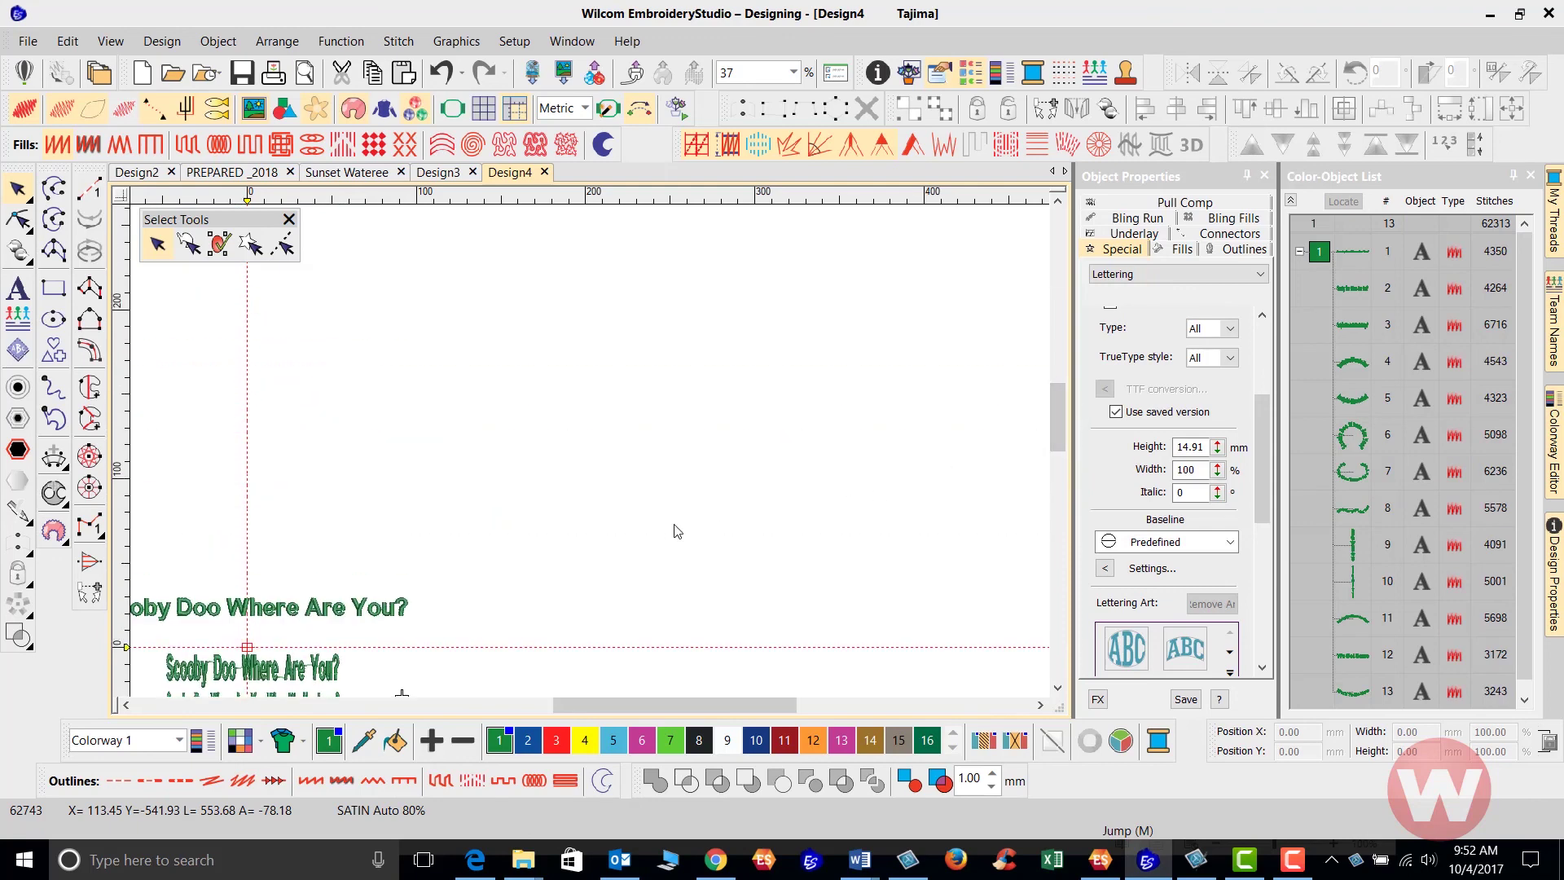